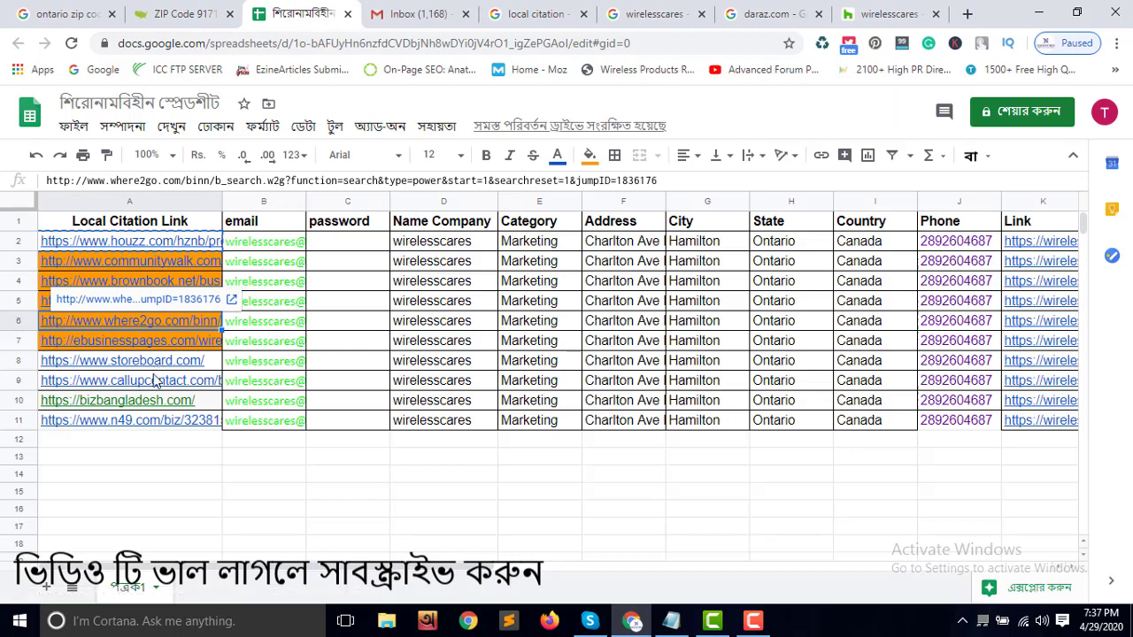
pyautogui.click(153, 423)
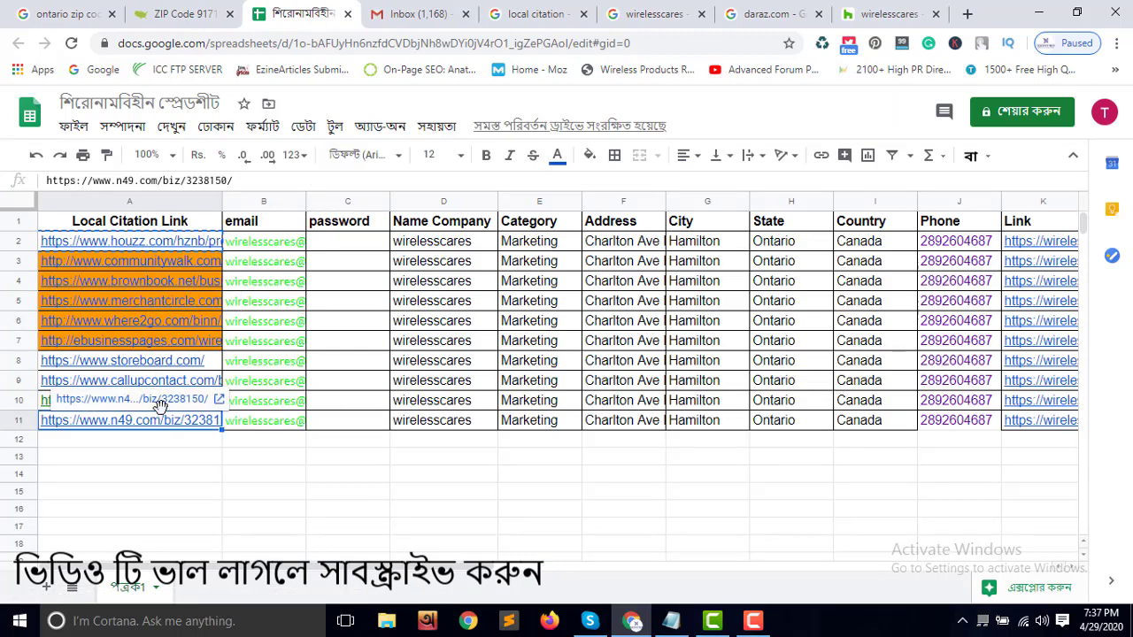
pyautogui.click(156, 397)
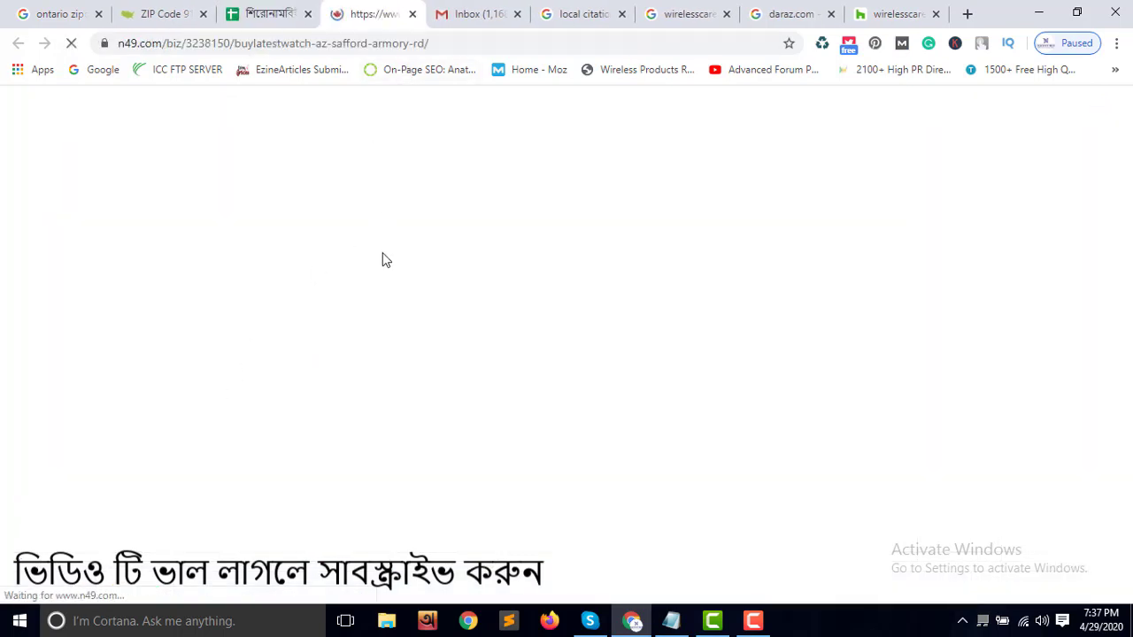
pyautogui.click(413, 15)
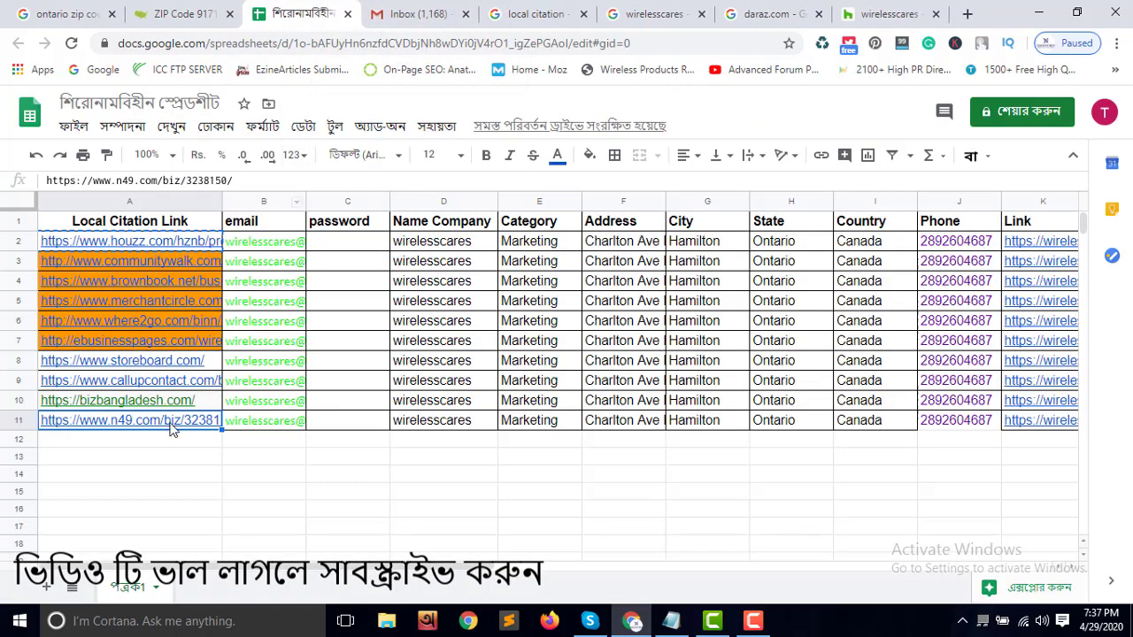
pyautogui.click(181, 348)
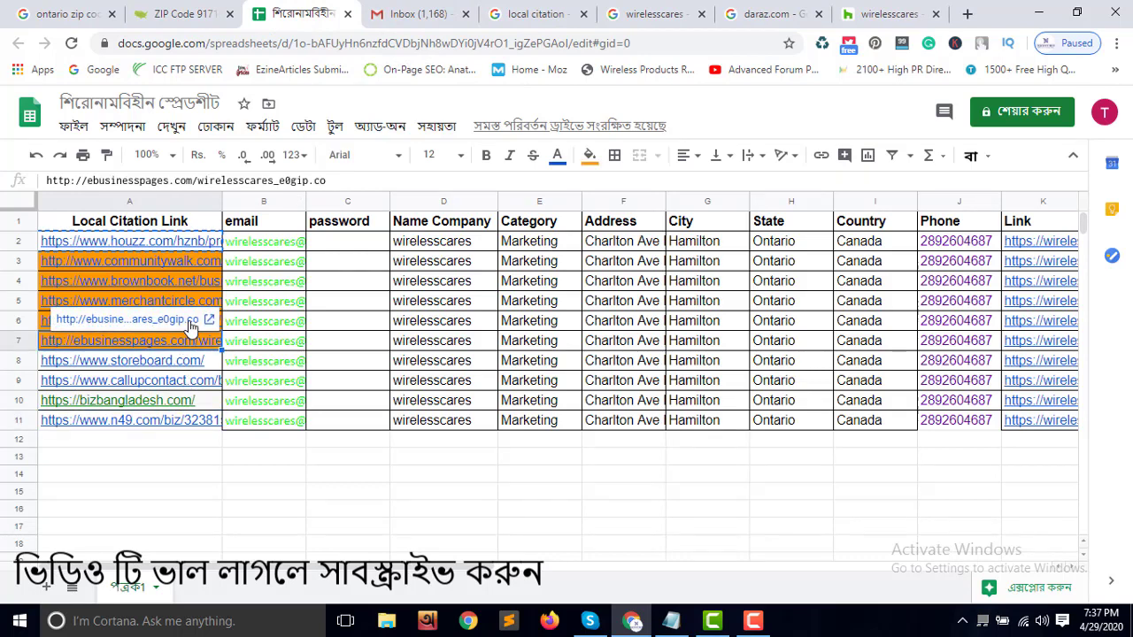
pyautogui.click(191, 319)
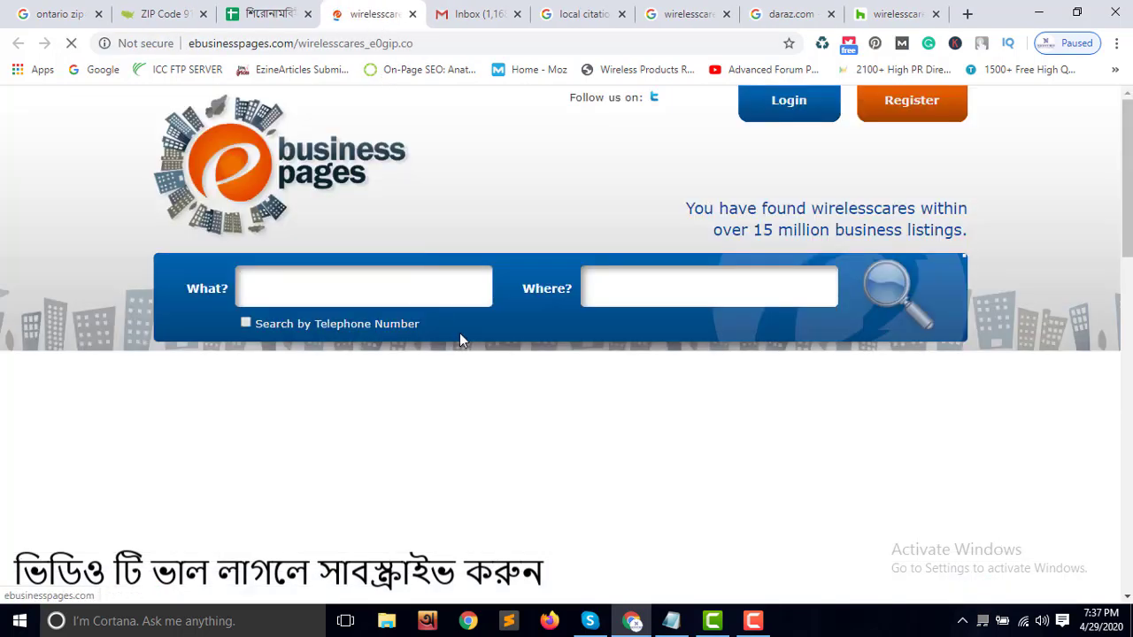
pyautogui.scroll(-3, 502, 446)
pyautogui.scroll(-2, 502, 445)
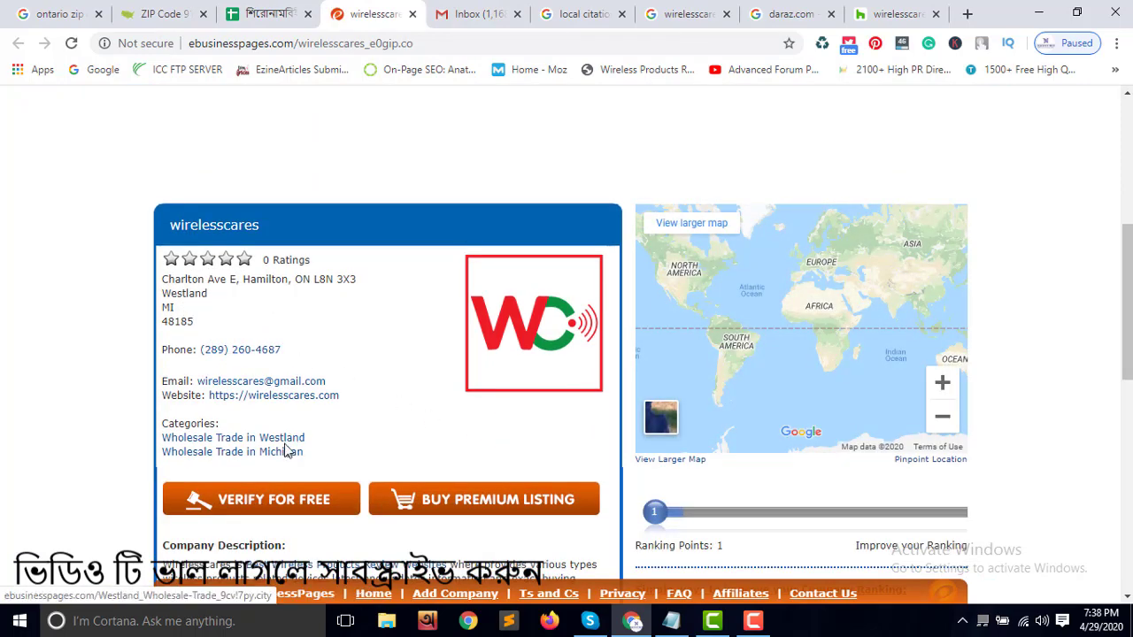
pyautogui.scroll(-1, 286, 451)
pyautogui.scroll(-3, 348, 465)
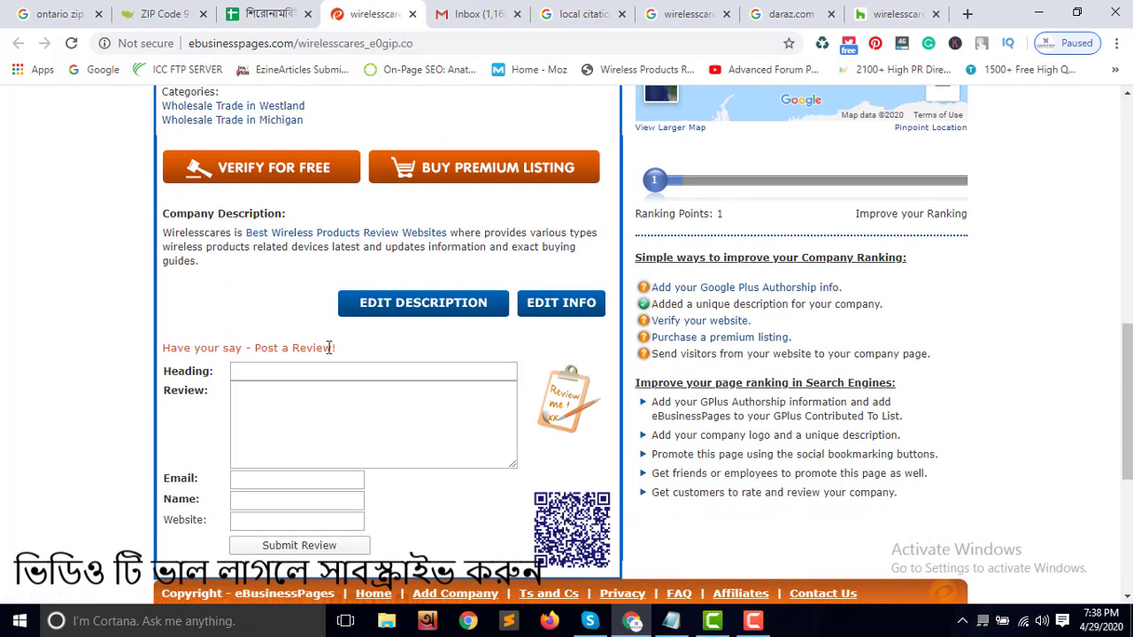
pyautogui.scroll(8, 489, 301)
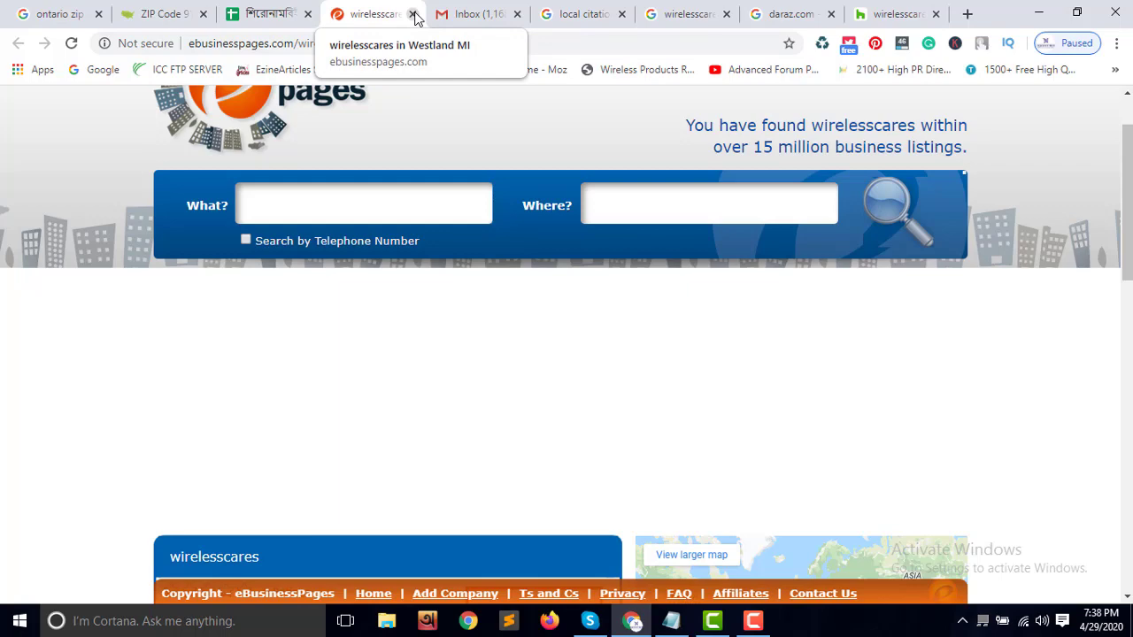
pyautogui.scroll(1, 405, 129)
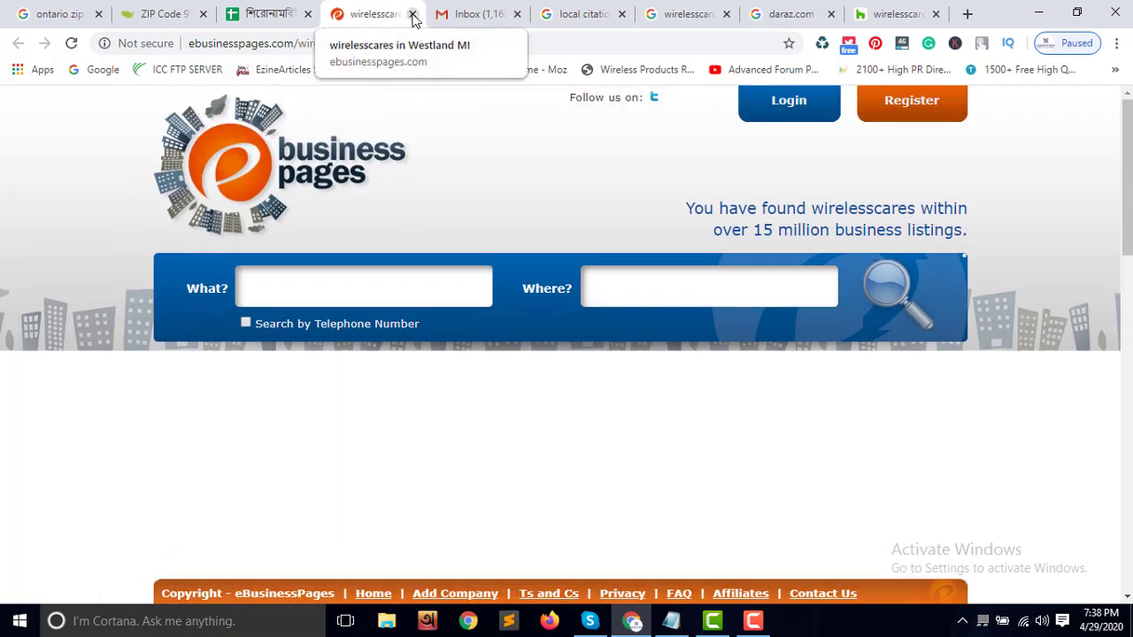
pyautogui.click(412, 14)
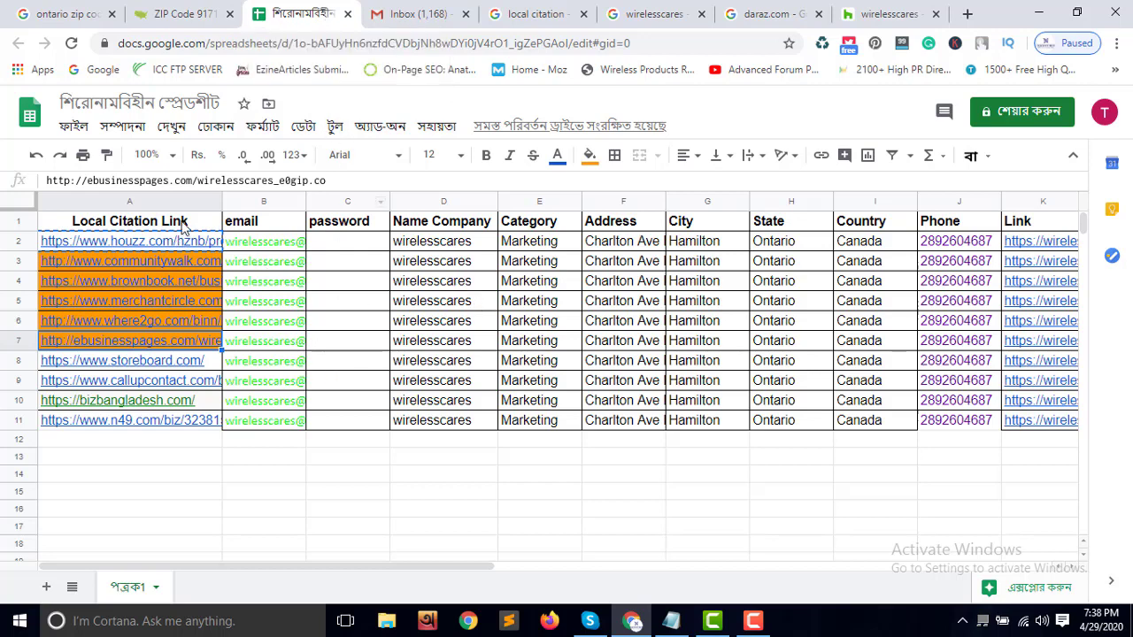
# Review the tracker headings, from Local Citation Link and email through Phone, Link and Description
pyautogui.click(184, 229)
pyautogui.click(266, 232)
pyautogui.click(409, 232)
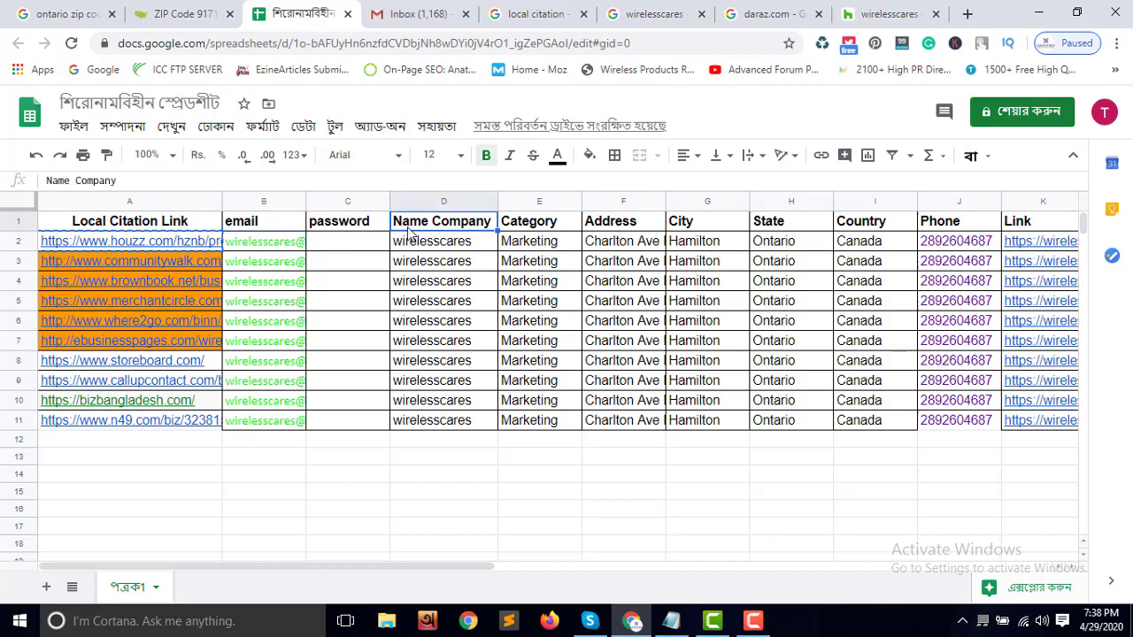
pyautogui.click(540, 227)
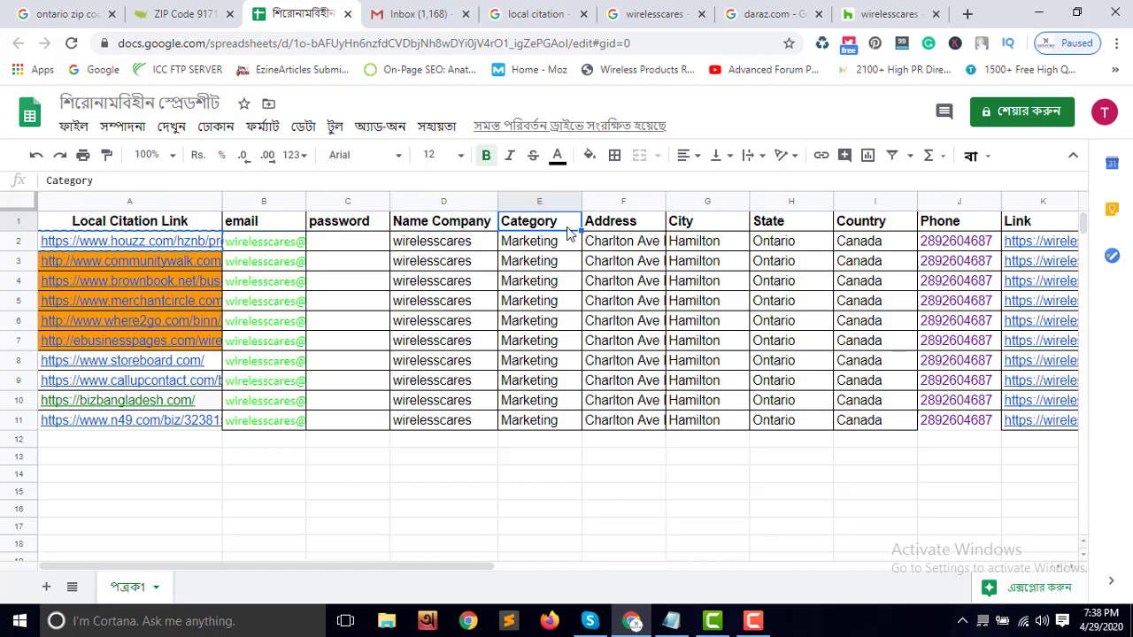
pyautogui.click(615, 231)
pyautogui.click(707, 231)
pyautogui.click(762, 228)
pyautogui.click(872, 233)
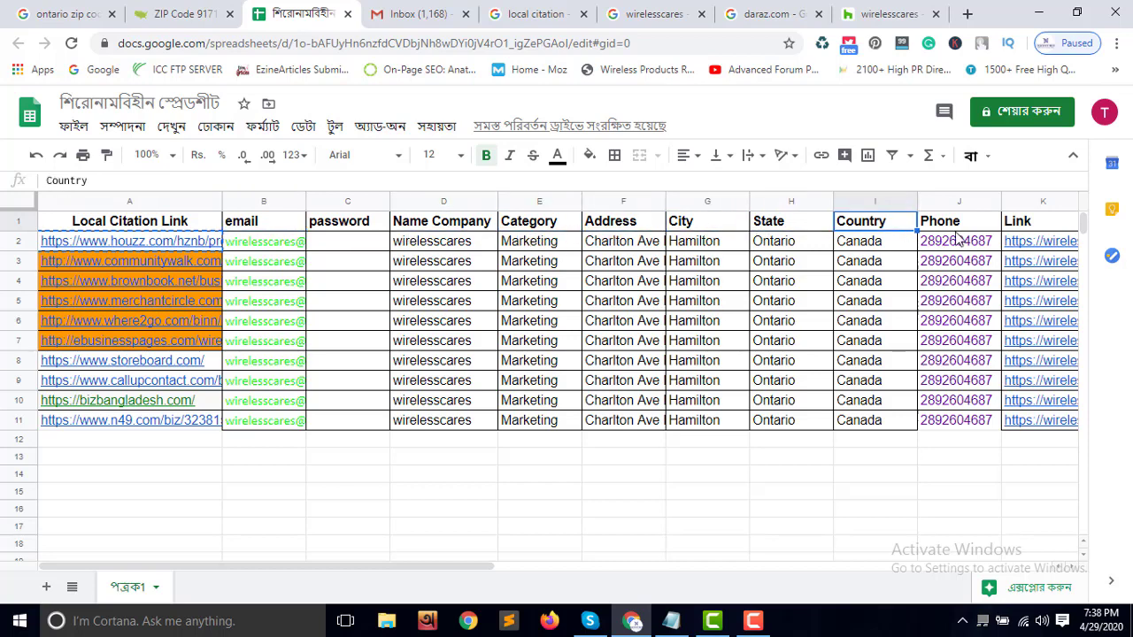
pyautogui.click(956, 231)
pyautogui.moveTo(486, 567); pyautogui.dragTo(637, 558)
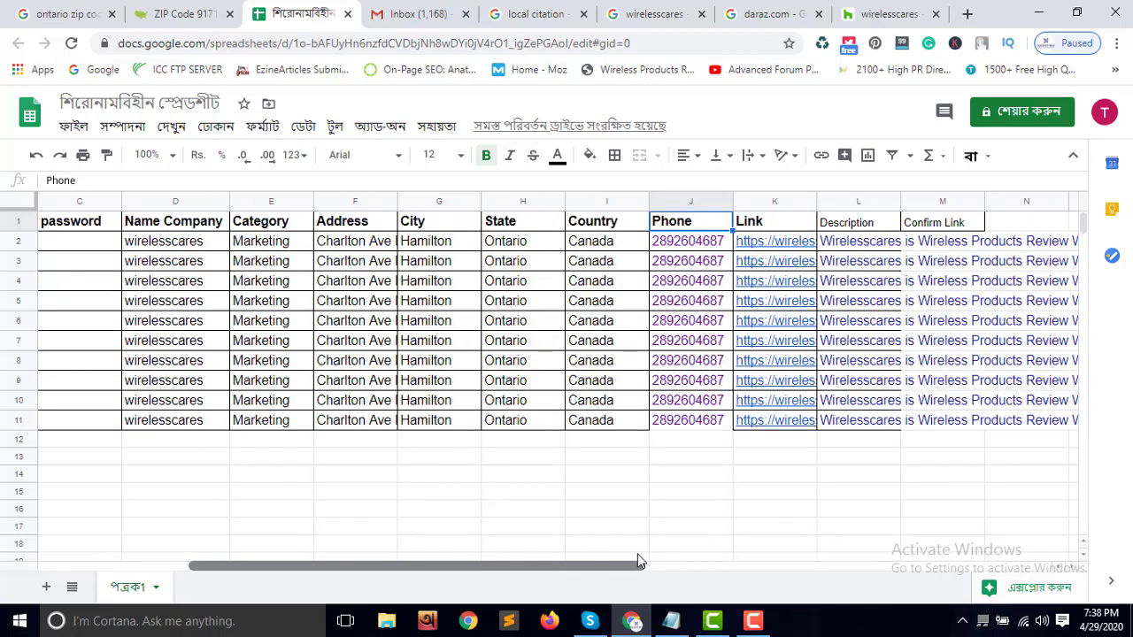
pyautogui.click(772, 223)
pyautogui.click(871, 232)
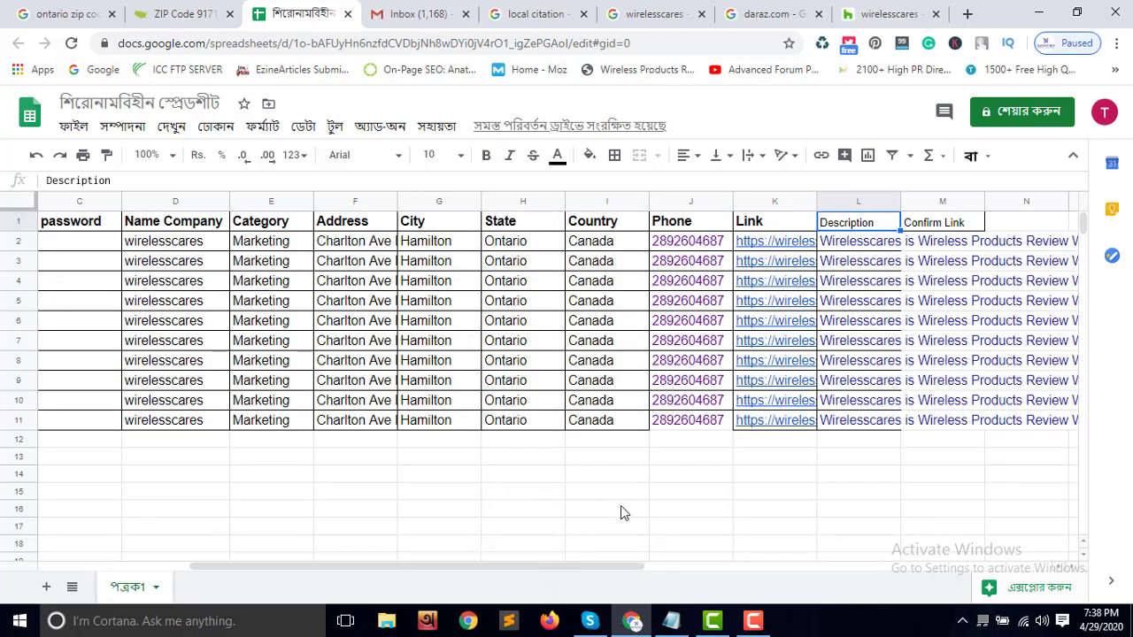
# Select the whole keyword list in Notepad and bring it back to the tracker
pyautogui.click(671, 621)
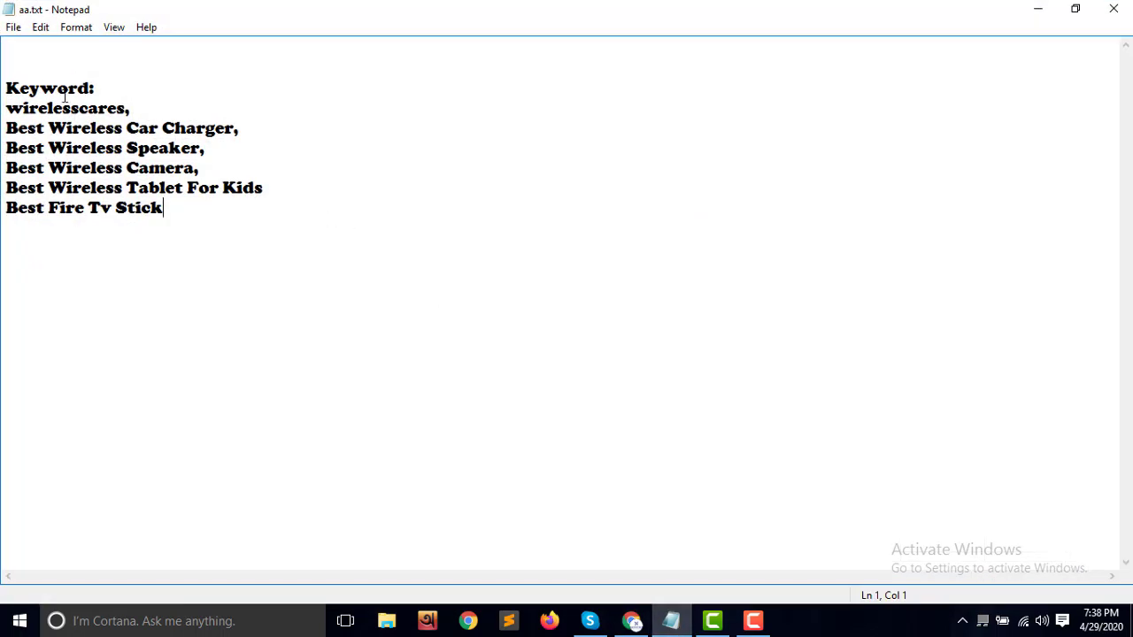
pyautogui.moveTo(4, 84); pyautogui.dragTo(229, 232)
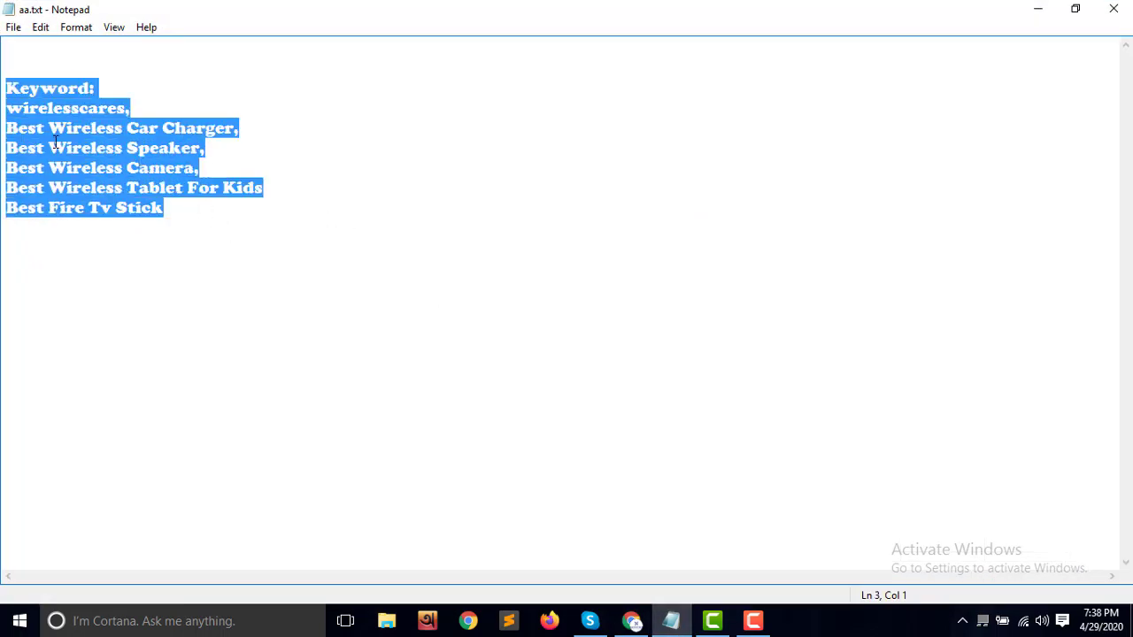
pyautogui.click(631, 620)
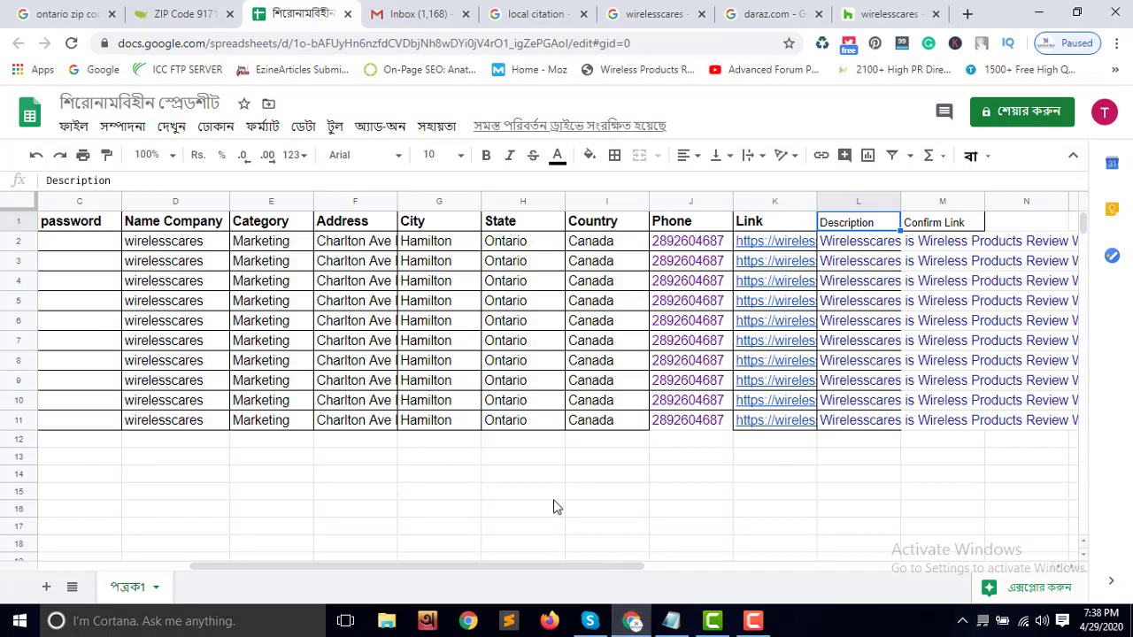
pyautogui.moveTo(534, 572); pyautogui.dragTo(196, 549)
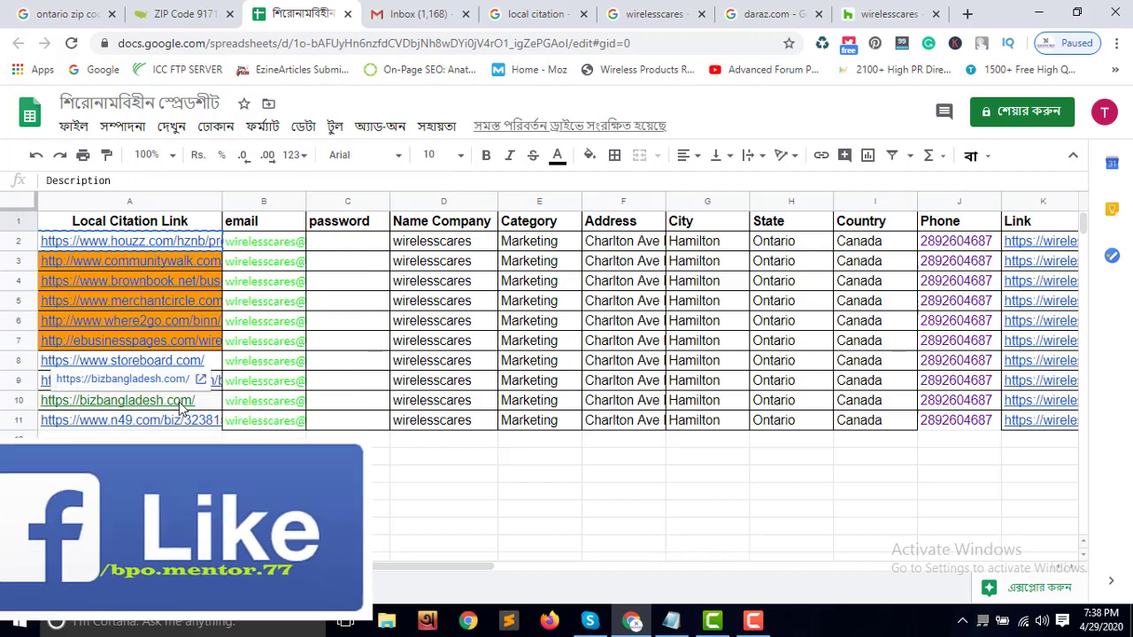
# Open and close row 10's bizbangladesh.com link, then return to the local citation search results
pyautogui.click(177, 398)
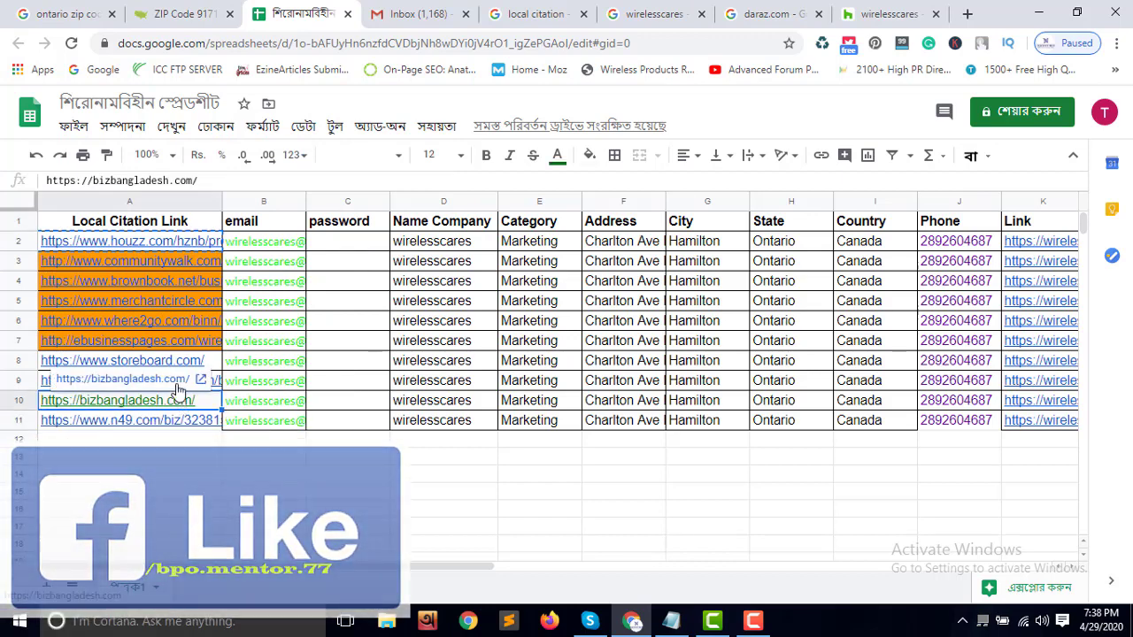
pyautogui.click(172, 379)
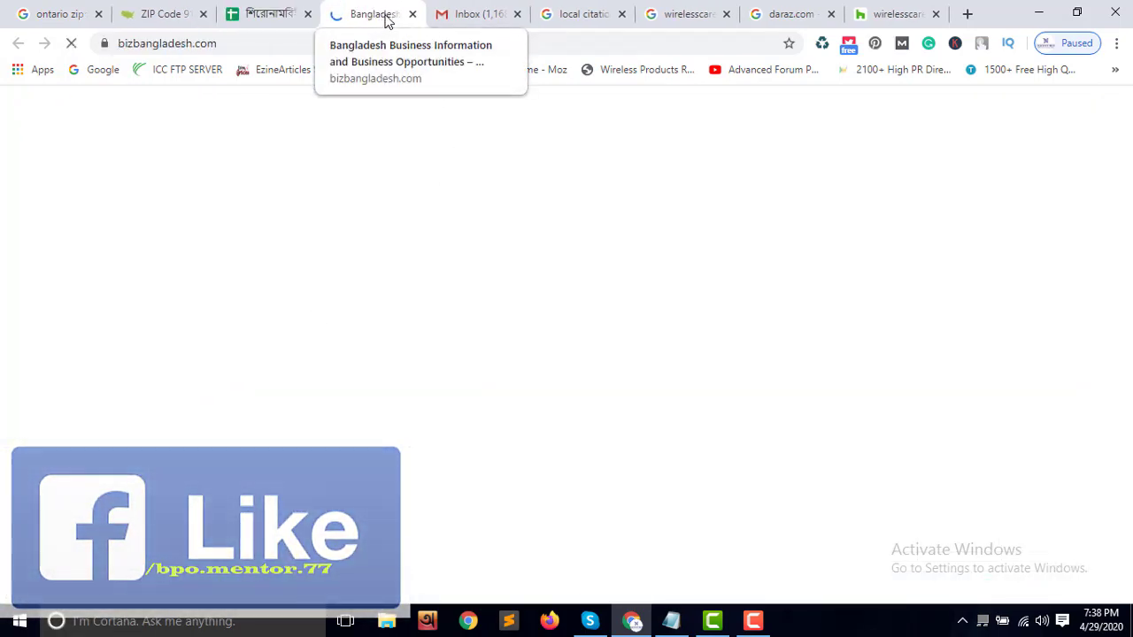
pyautogui.click(413, 14)
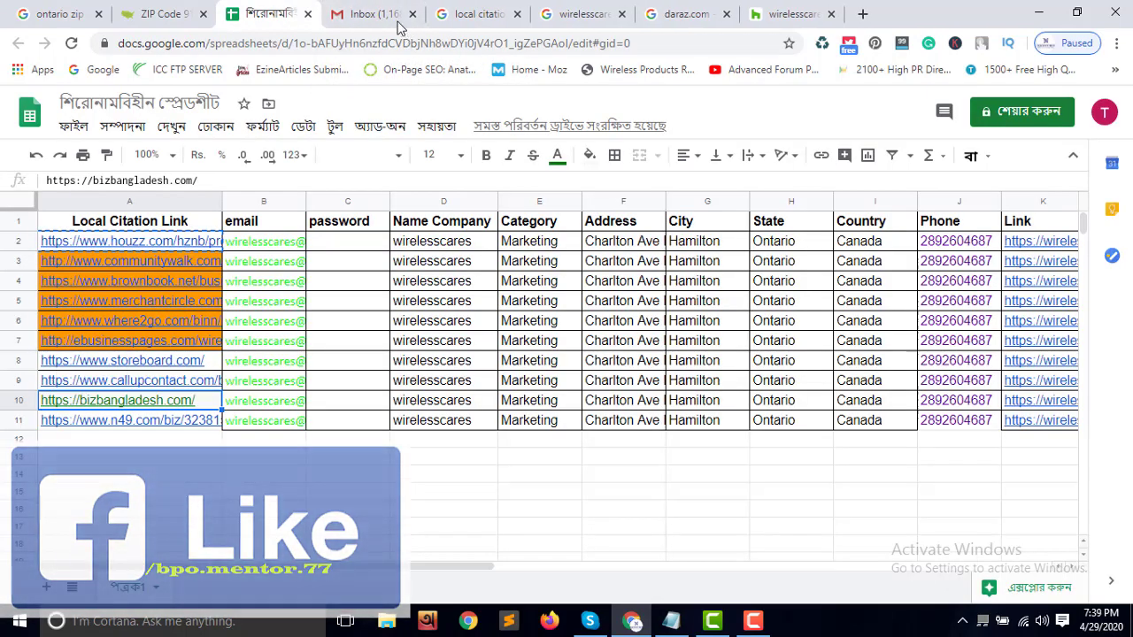
pyautogui.click(470, 15)
pyautogui.click(621, 14)
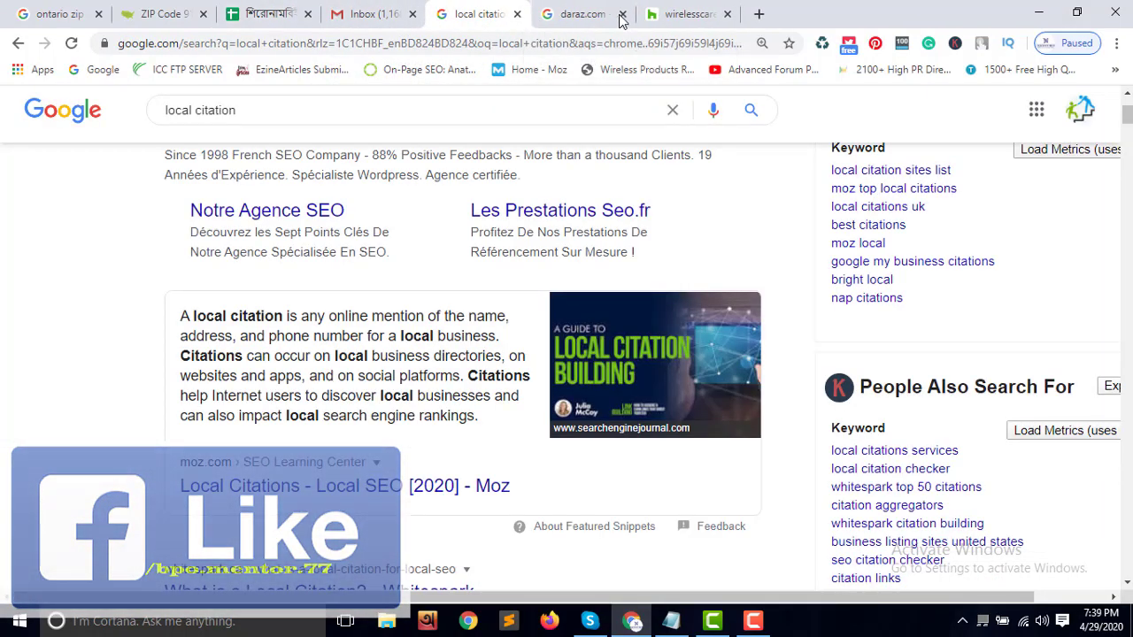
# Close the daraz.com and wirelesscares tabs and search for 'local citation sites list'
pyautogui.click(621, 14)
pyautogui.click(621, 14)
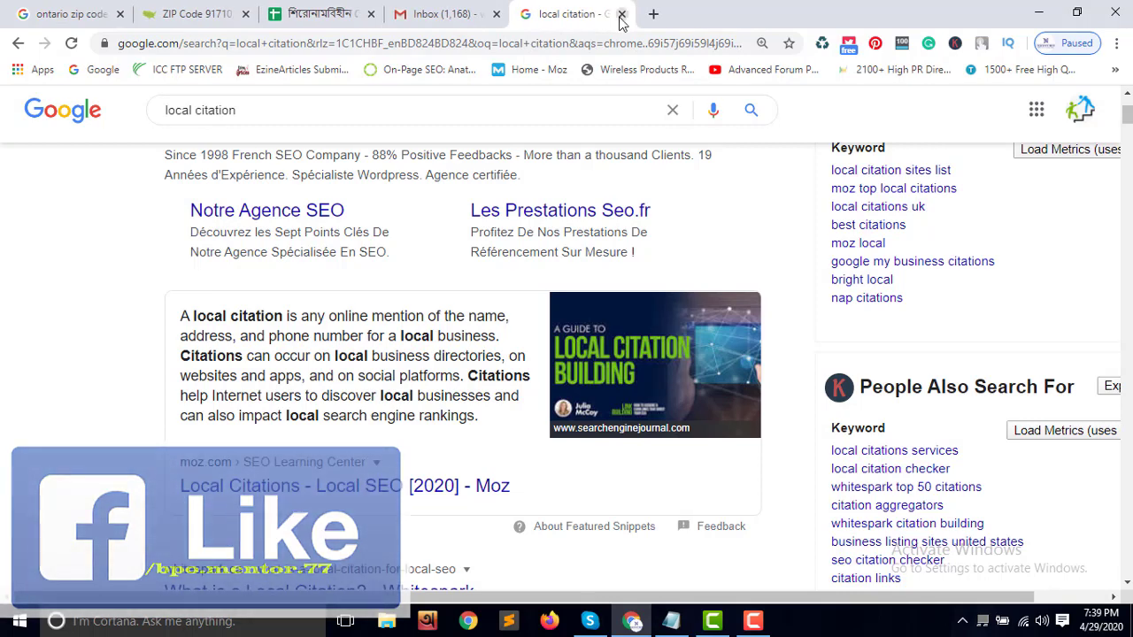
pyautogui.scroll(2, 345, 196)
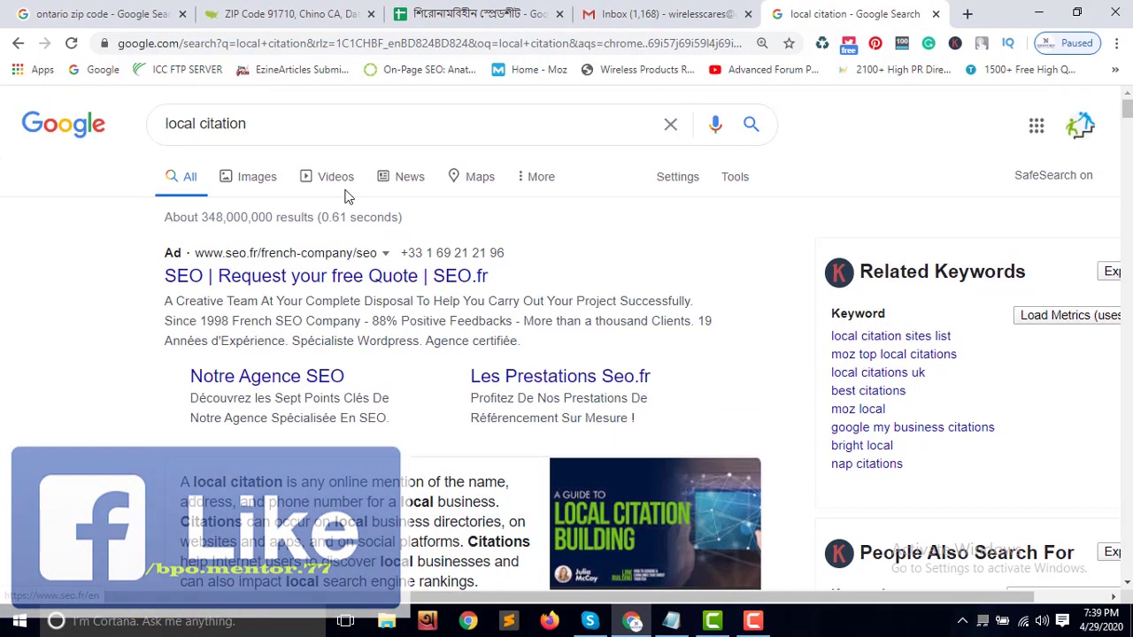
pyautogui.click(301, 124)
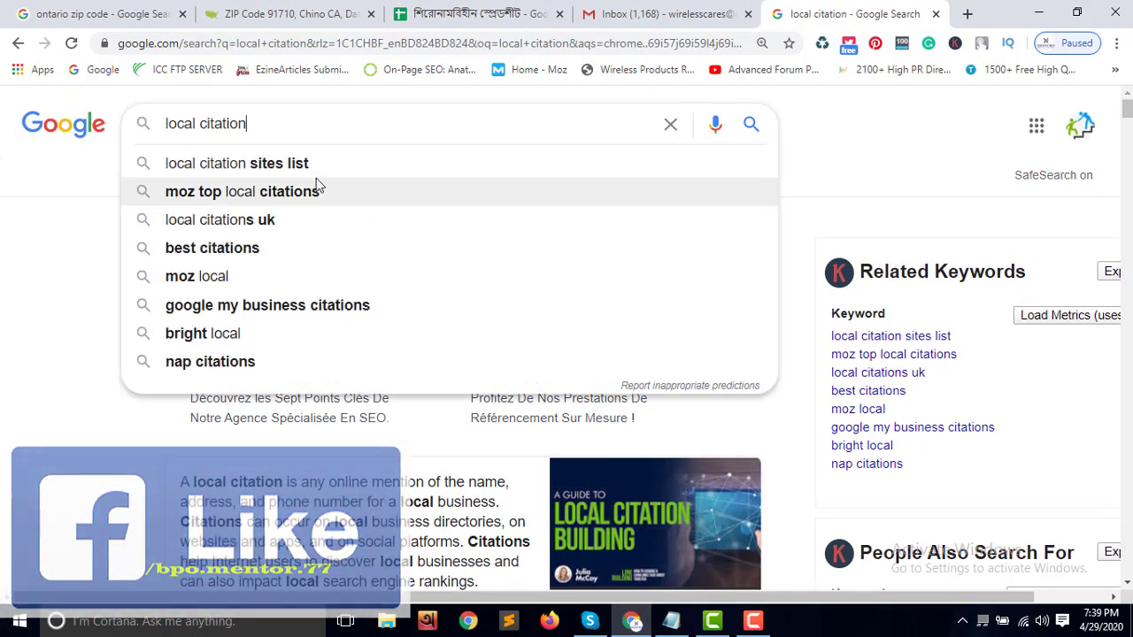
pyautogui.click(316, 167)
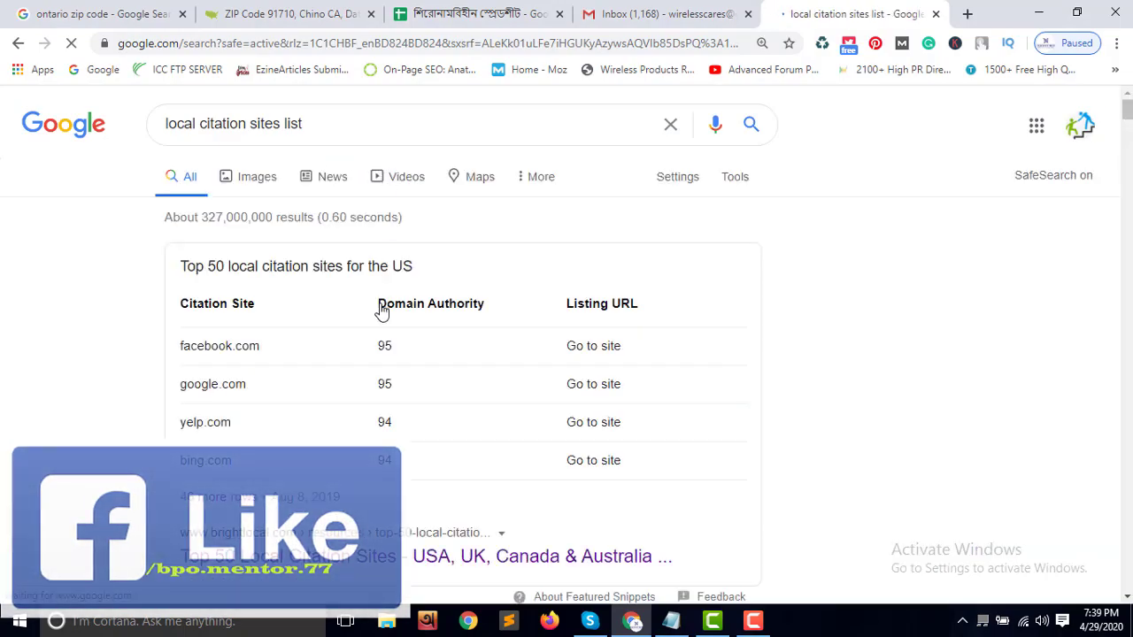
# Open Big Leap's Top 50 Citation Sites article in a new tab and close it when access is denied
pyautogui.scroll(-10, 379, 309)
pyautogui.scroll(-7, 381, 312)
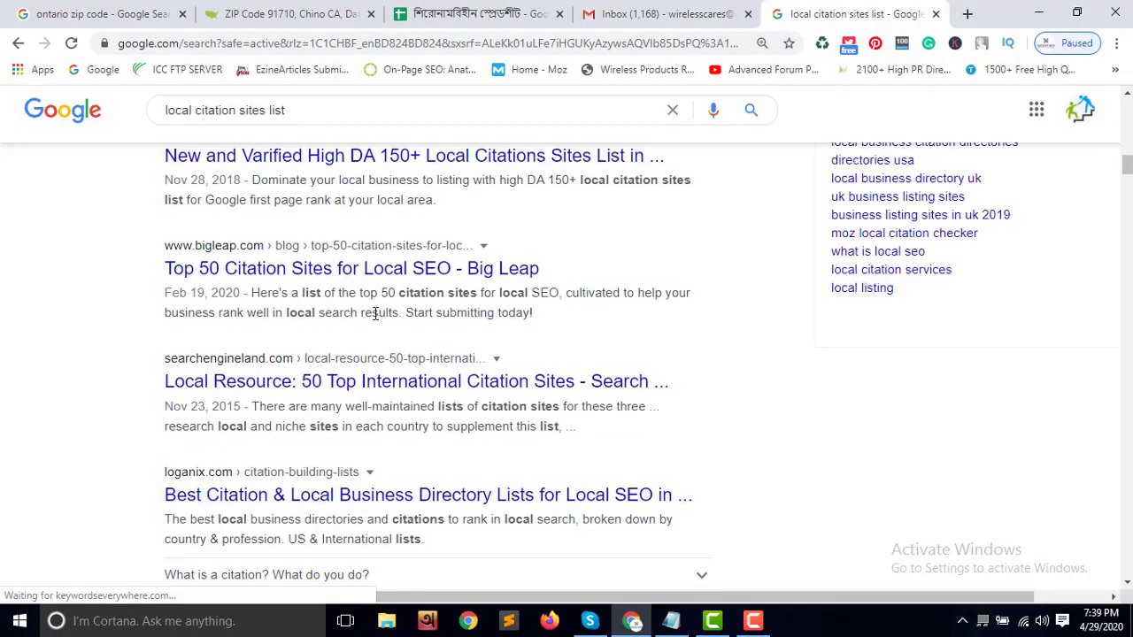
pyautogui.rightClick(486, 259)
pyautogui.click(522, 271)
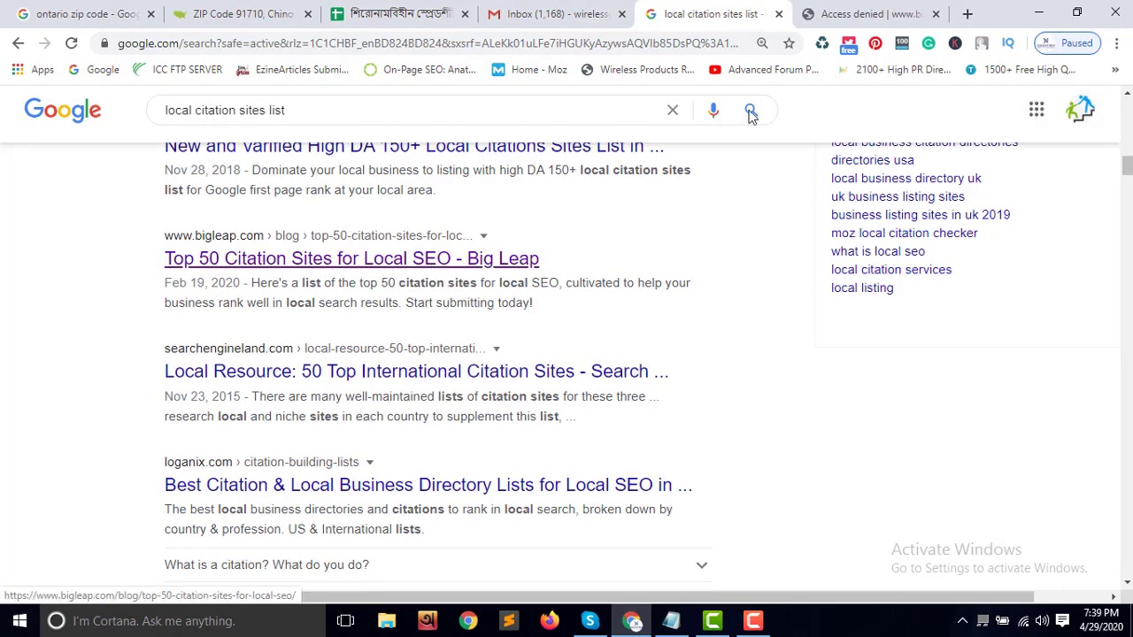
pyautogui.click(840, 13)
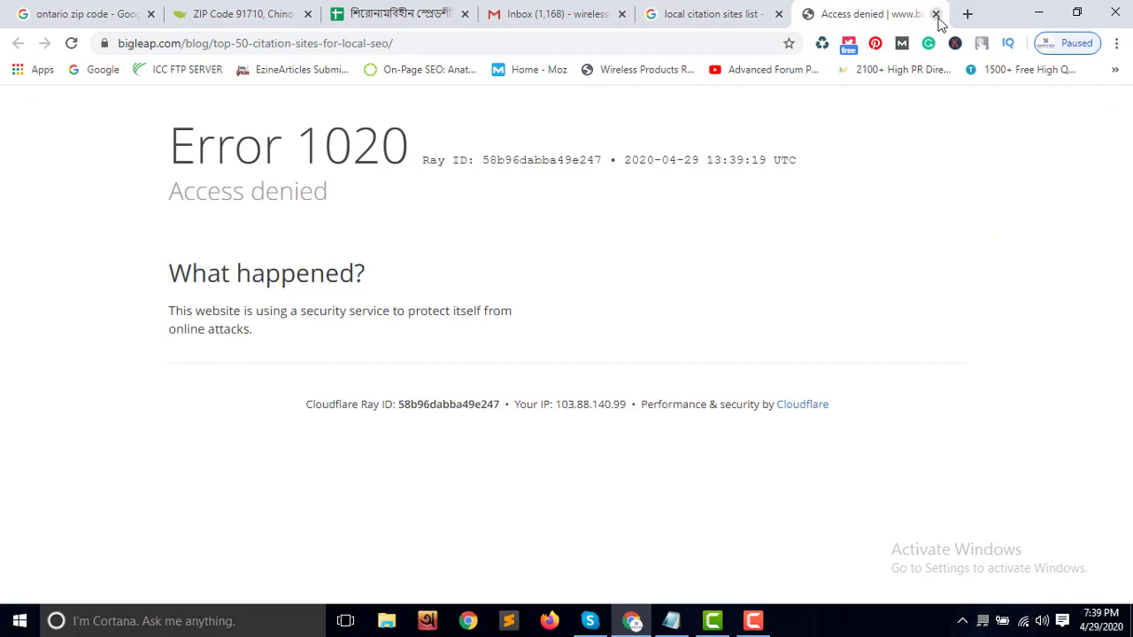
pyautogui.click(936, 13)
# Open the loganix citation lists result in a background tab and switch to it
pyautogui.scroll(-2, 445, 398)
pyautogui.scroll(-2, 445, 398)
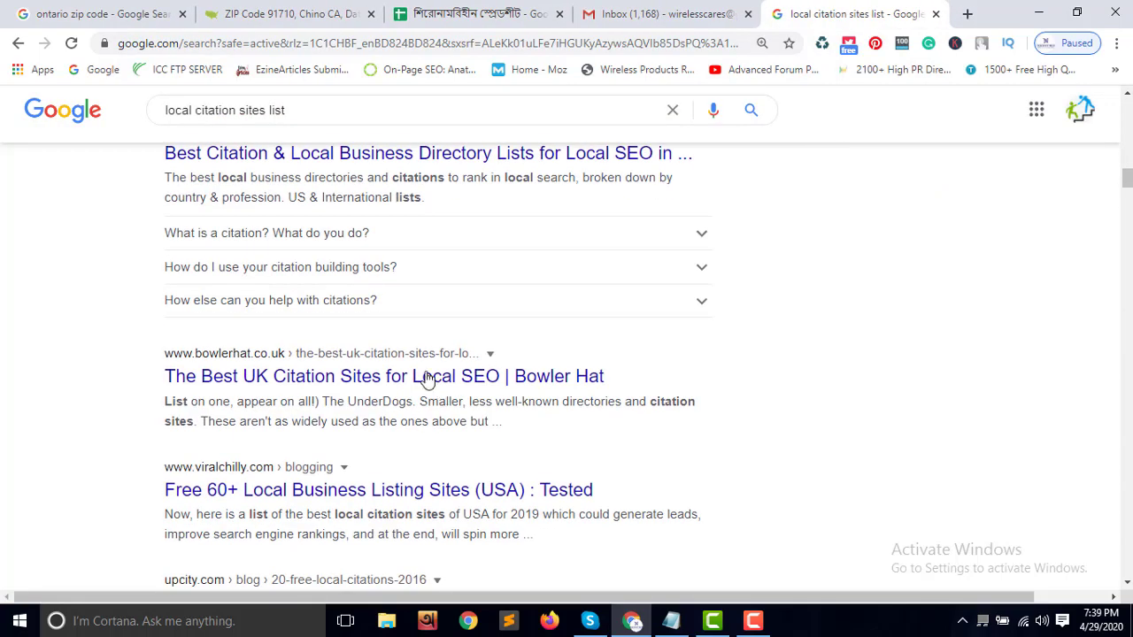
pyautogui.scroll(2, 425, 375)
pyautogui.rightClick(351, 326)
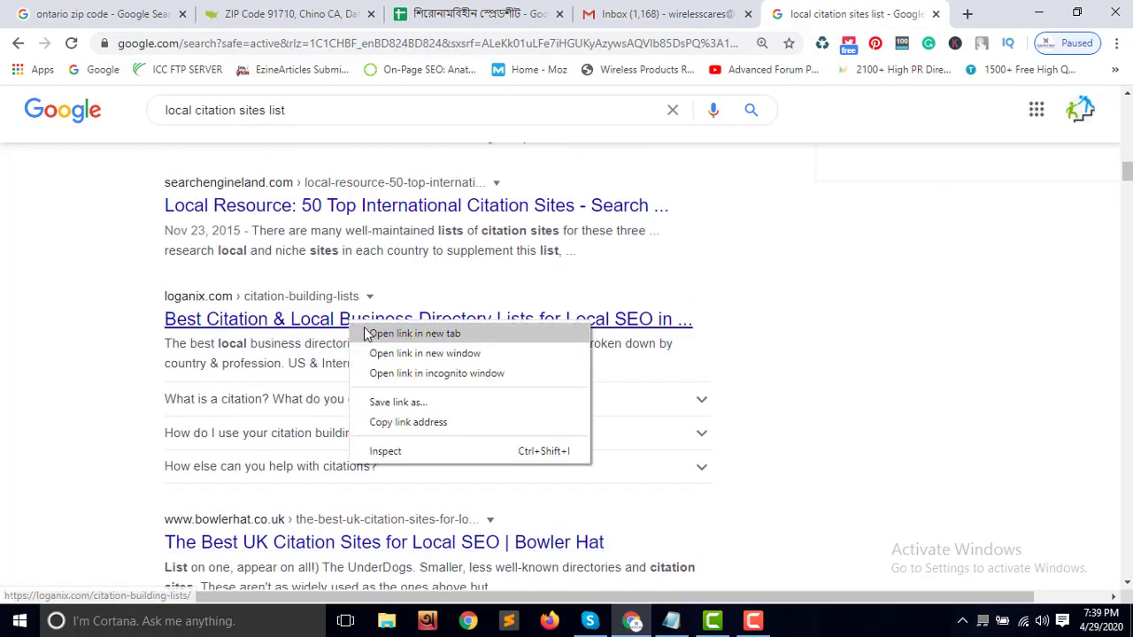
pyautogui.click(380, 331)
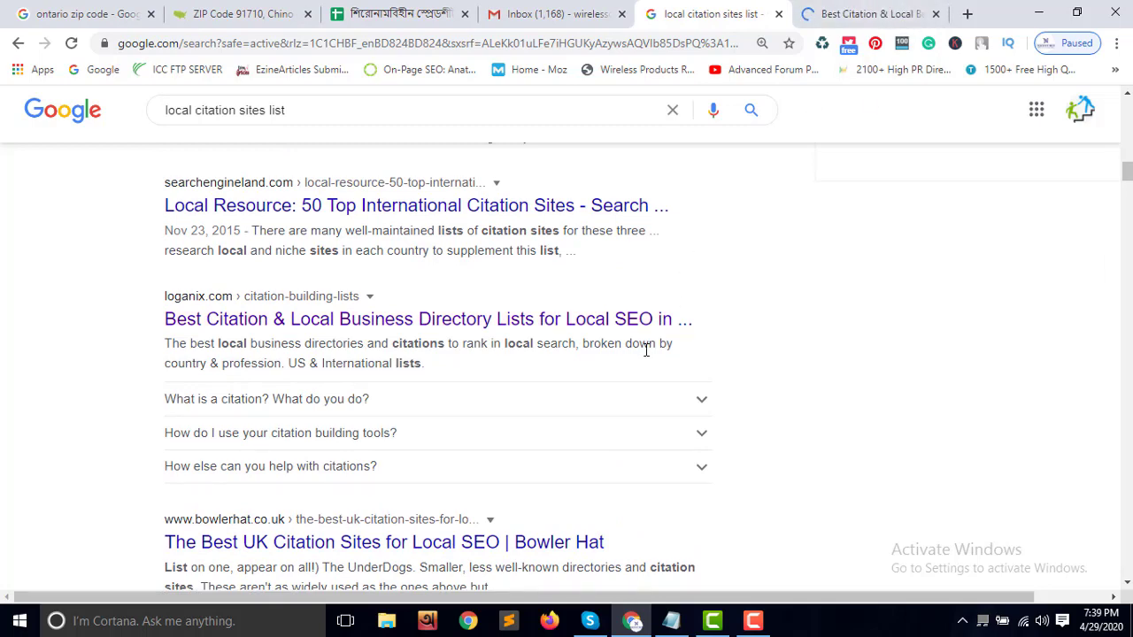
pyautogui.scroll(-2, 646, 355)
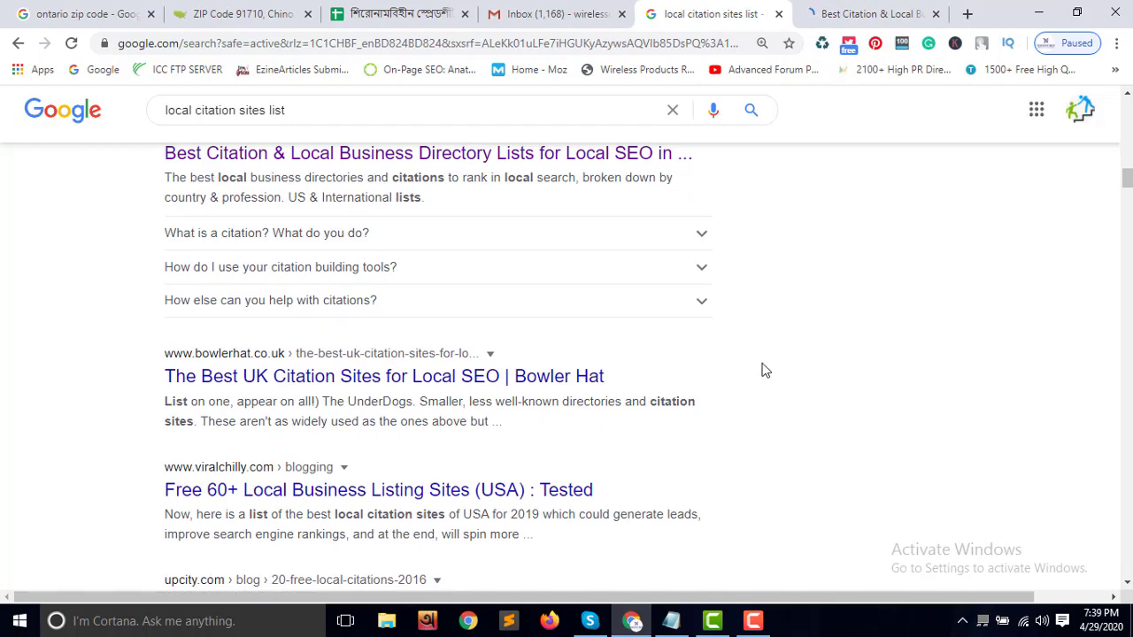
pyautogui.click(854, 16)
# Open the Australia entry from Local Directories by Country in a new tab
pyautogui.scroll(-9, 630, 398)
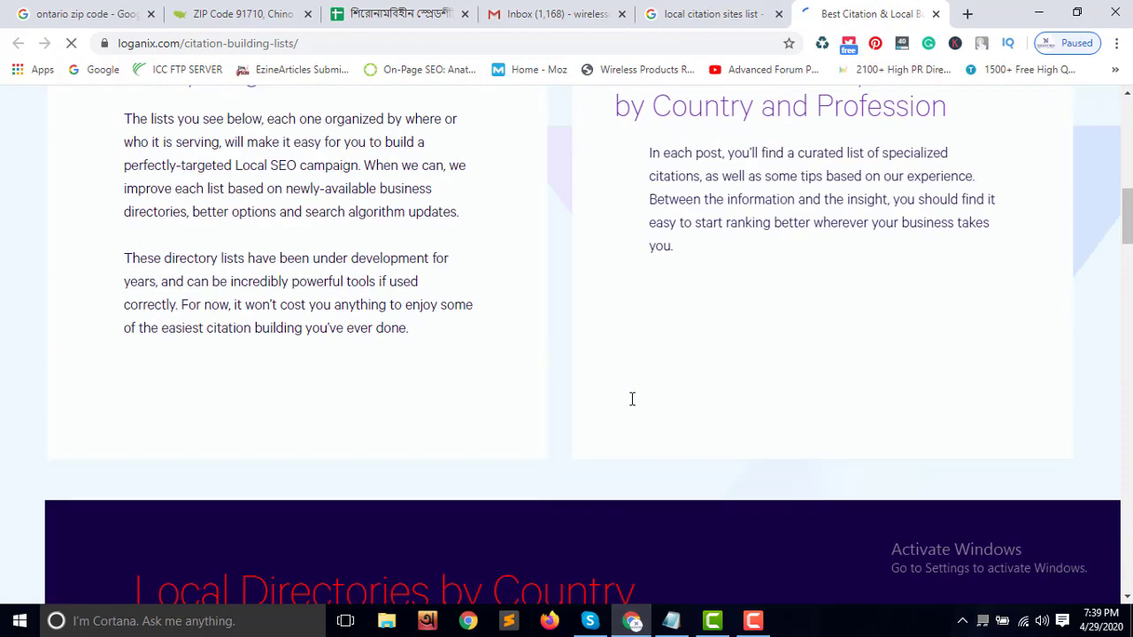
pyautogui.scroll(-3, 630, 398)
pyautogui.scroll(7, 634, 386)
pyautogui.scroll(-4, 643, 380)
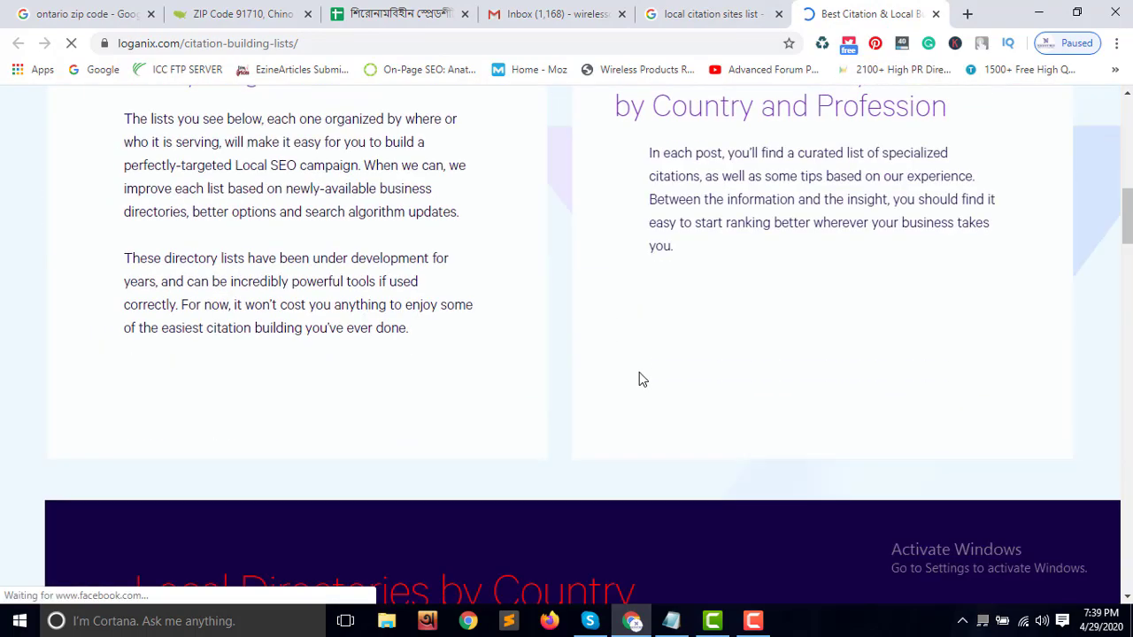
pyautogui.scroll(-5, 641, 378)
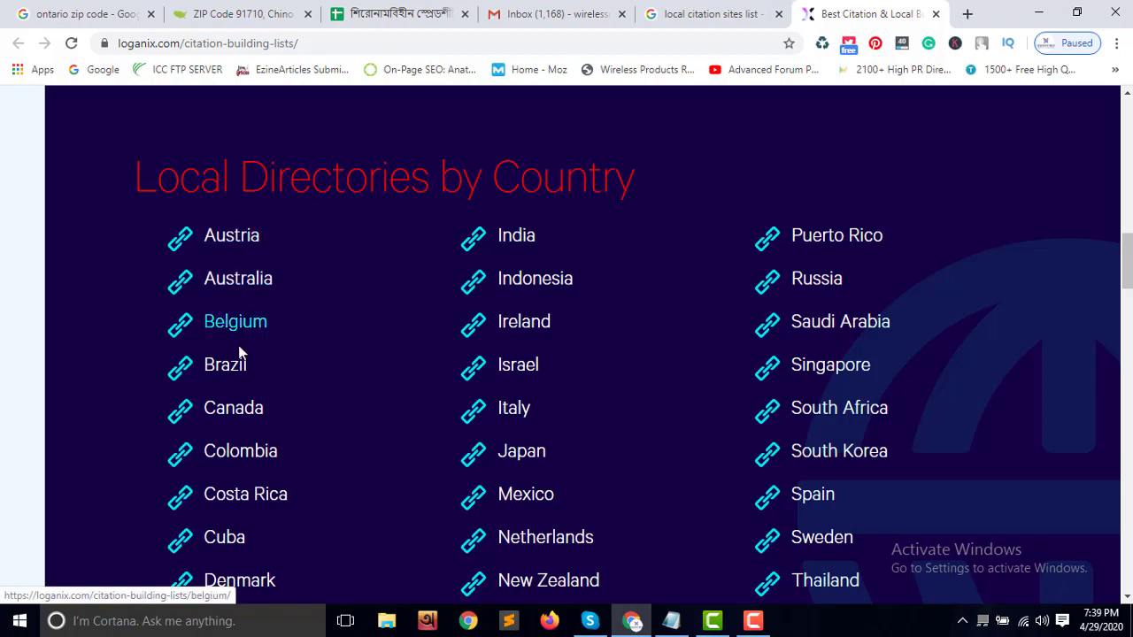
pyautogui.scroll(-5, 245, 413)
pyautogui.scroll(4, 251, 413)
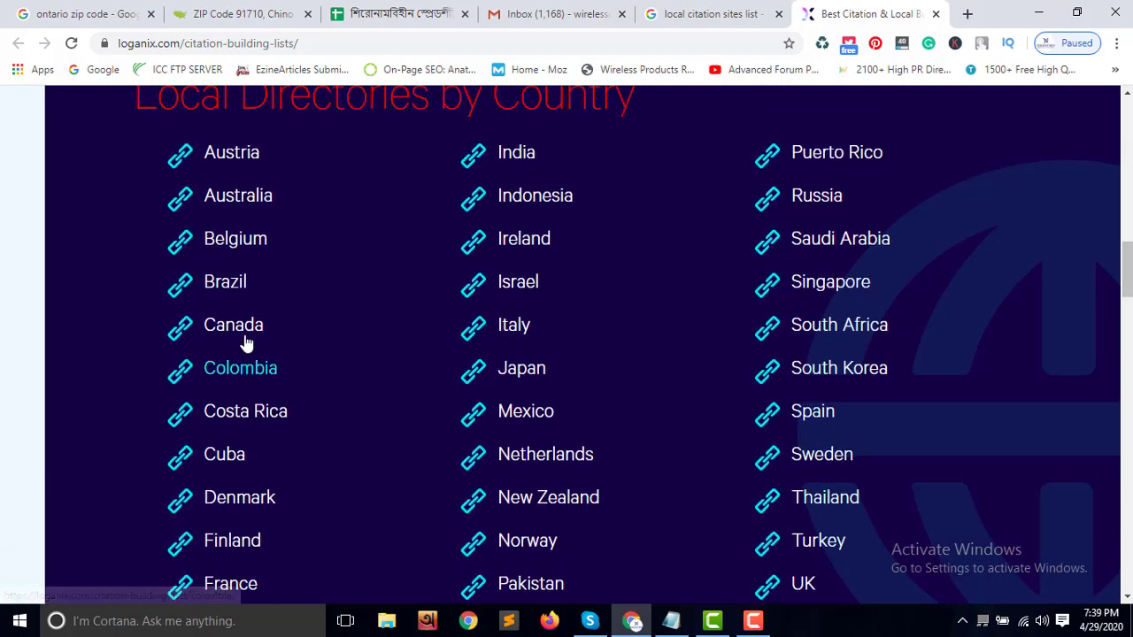
pyautogui.rightClick(239, 202)
pyautogui.click(270, 212)
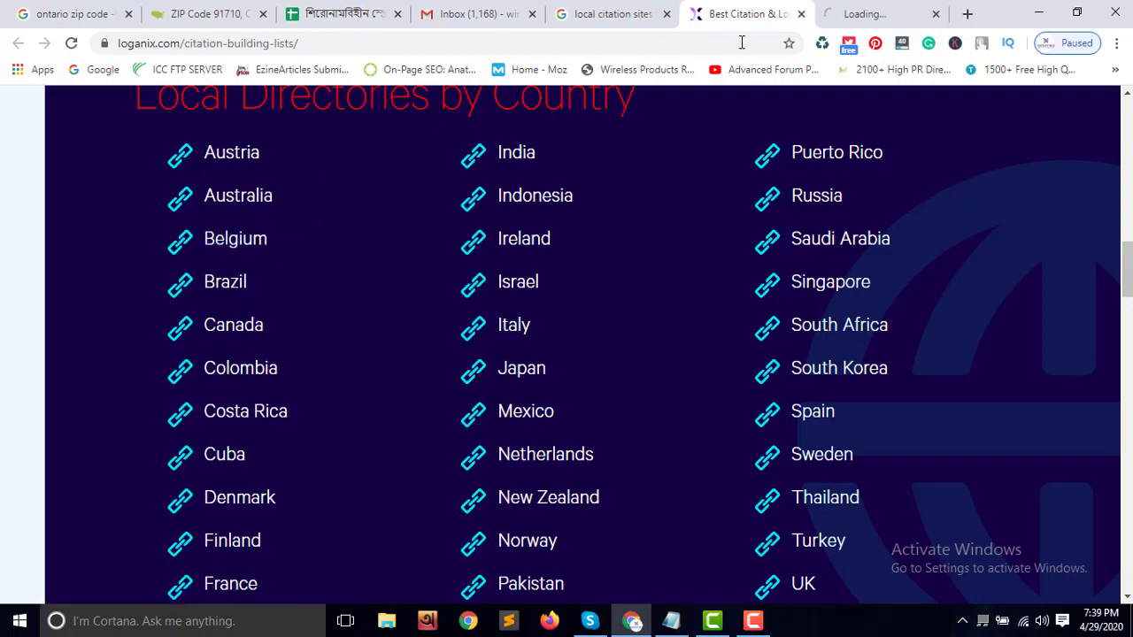
# Look over the 49-entry Australian directories table, then return to the country list
pyautogui.click(837, 13)
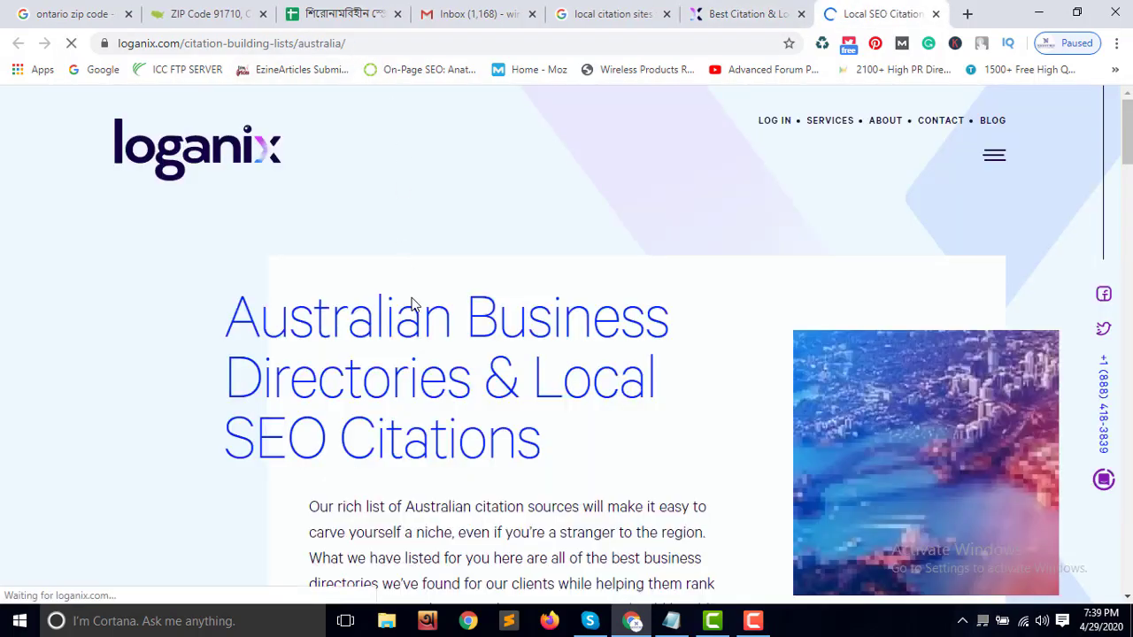
pyautogui.scroll(-15, 430, 331)
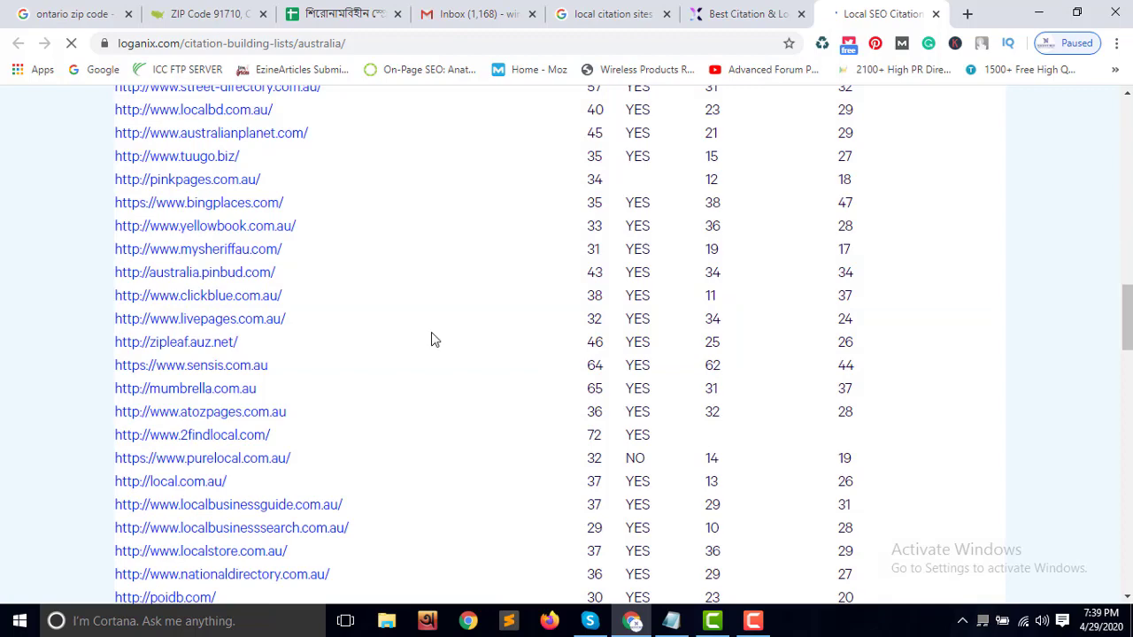
pyautogui.scroll(2, 431, 339)
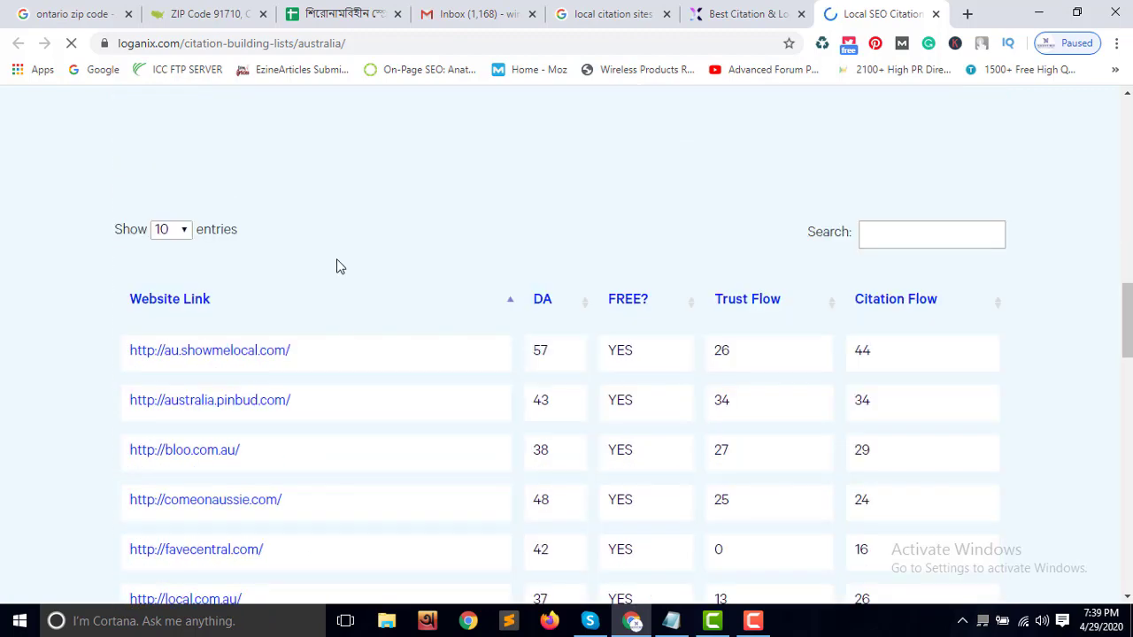
pyautogui.scroll(-6, 349, 336)
pyautogui.scroll(2, 359, 404)
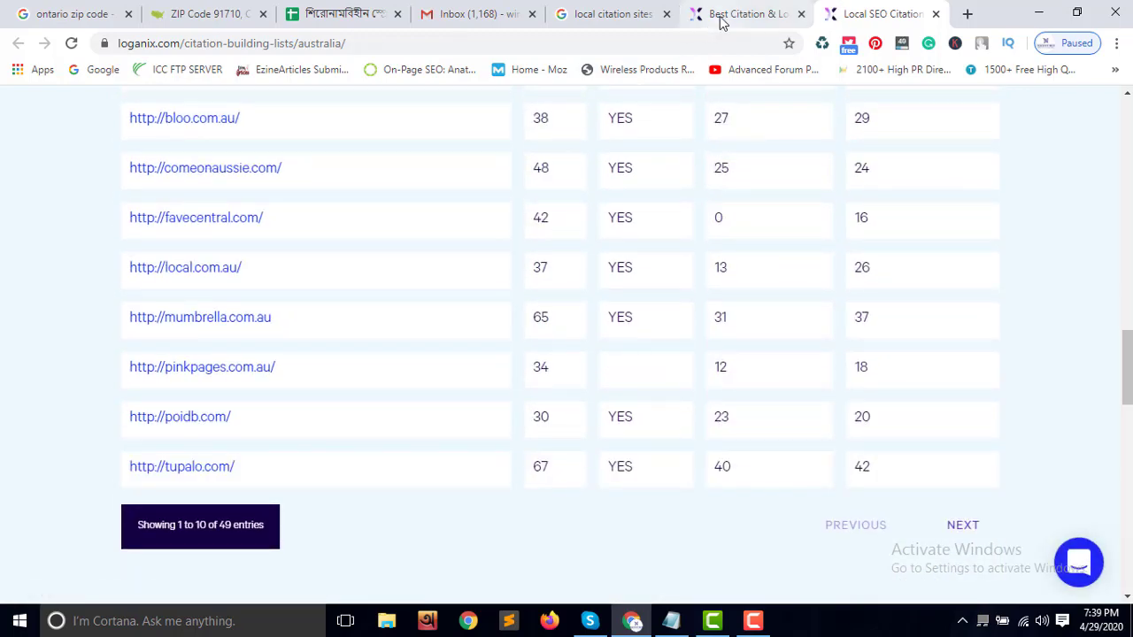
pyautogui.click(748, 14)
pyautogui.rightClick(233, 328)
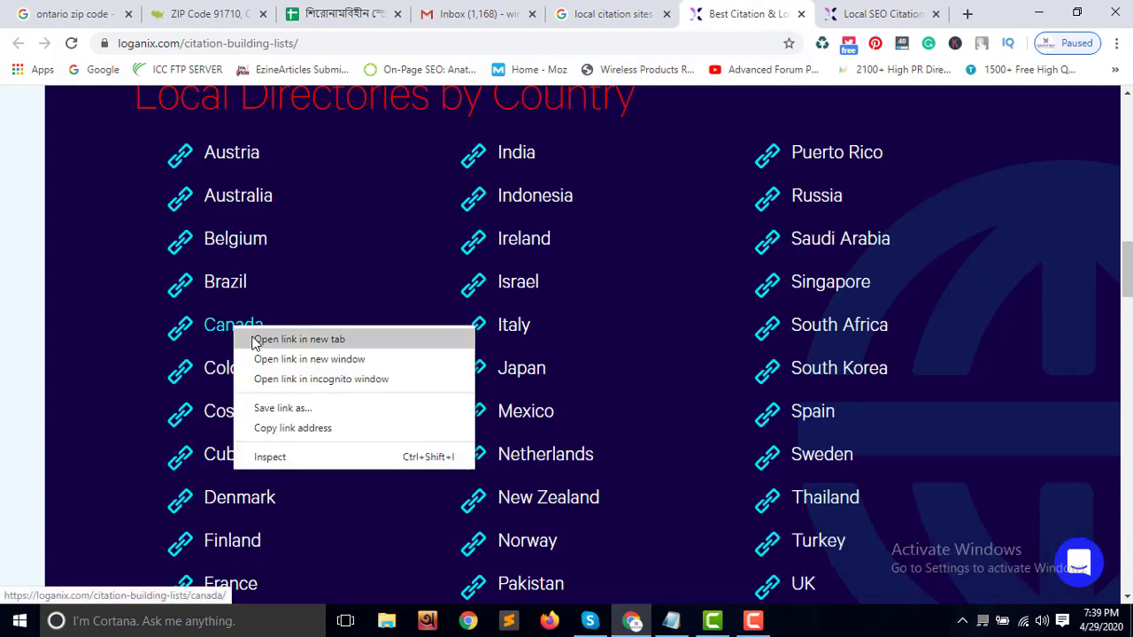
# Open the 109-entry Canadian directories table in a new tab, then go to the Gmail inbox
pyautogui.click(253, 339)
pyautogui.click(885, 13)
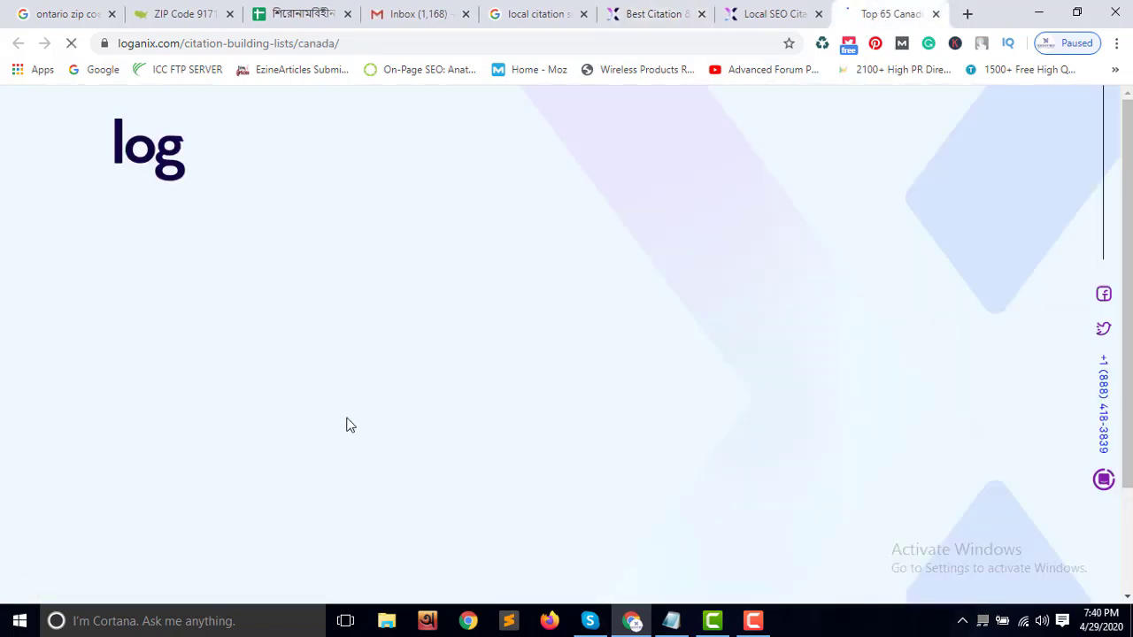
pyautogui.scroll(-7, 394, 404)
pyautogui.scroll(-12, 394, 403)
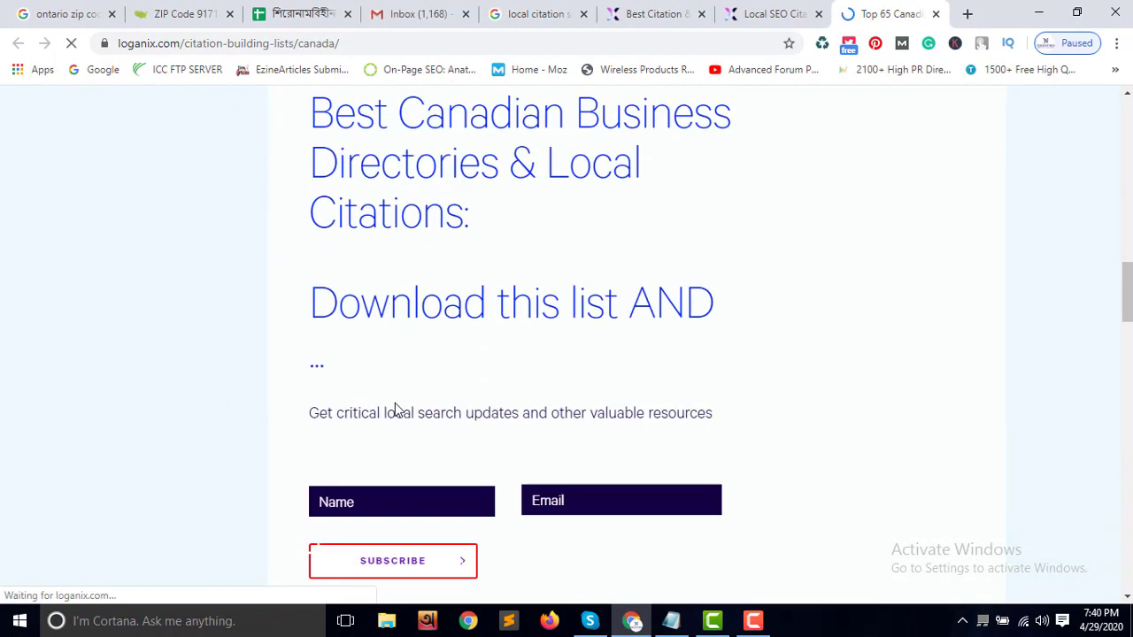
pyautogui.scroll(-3, 396, 411)
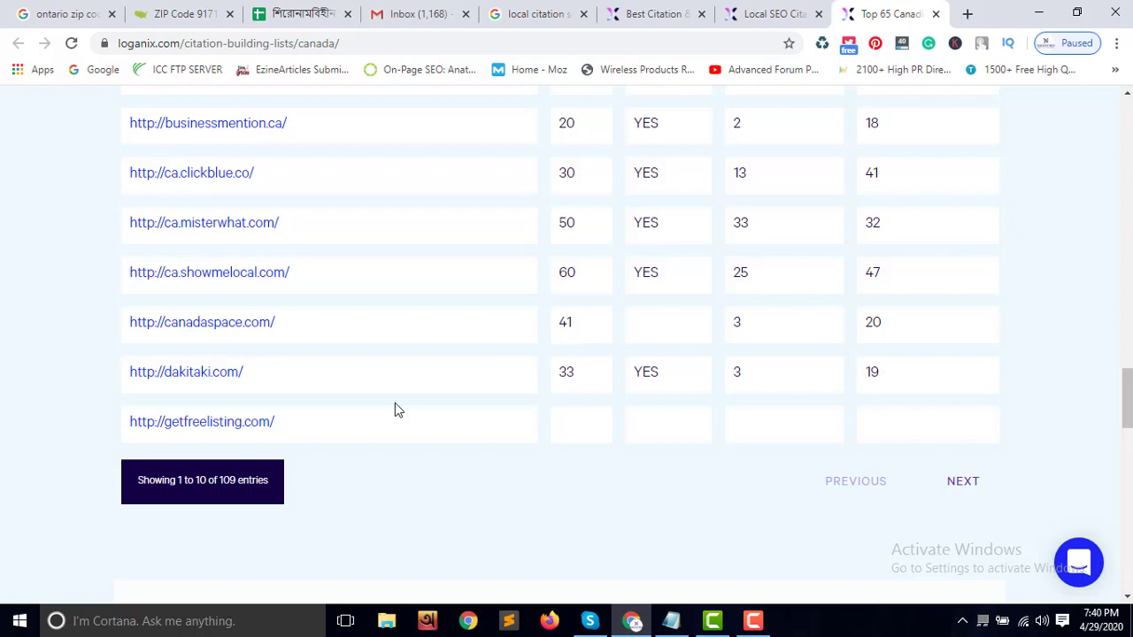
pyautogui.click(432, 17)
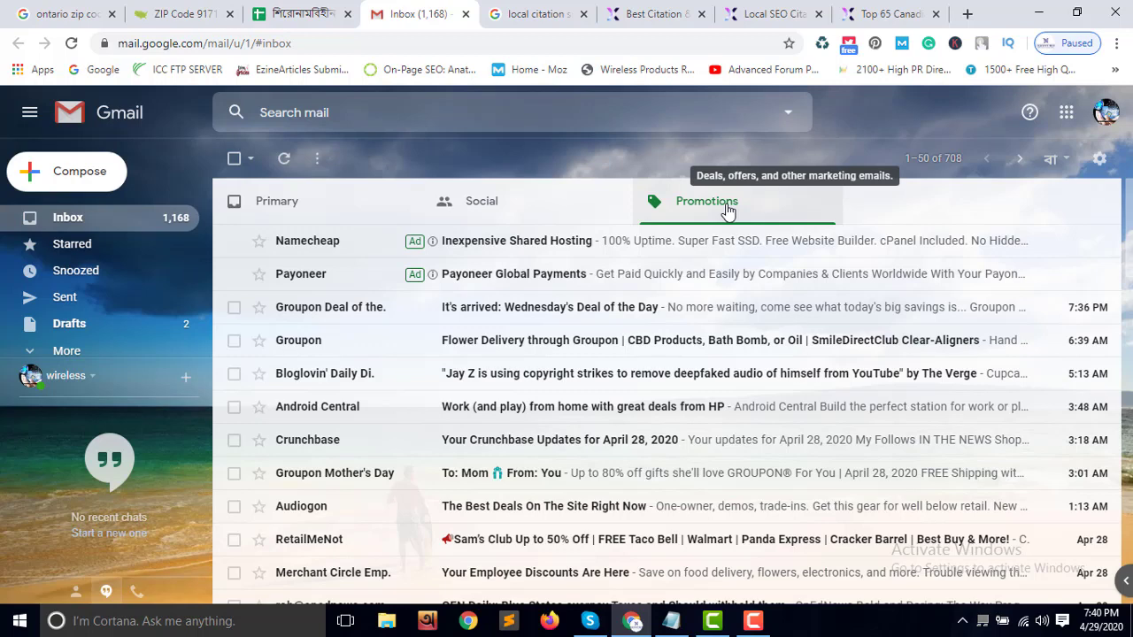
# Return to the top of the 'local citation sites list' results, then go to the tracker spreadsheet
pyautogui.click(536, 13)
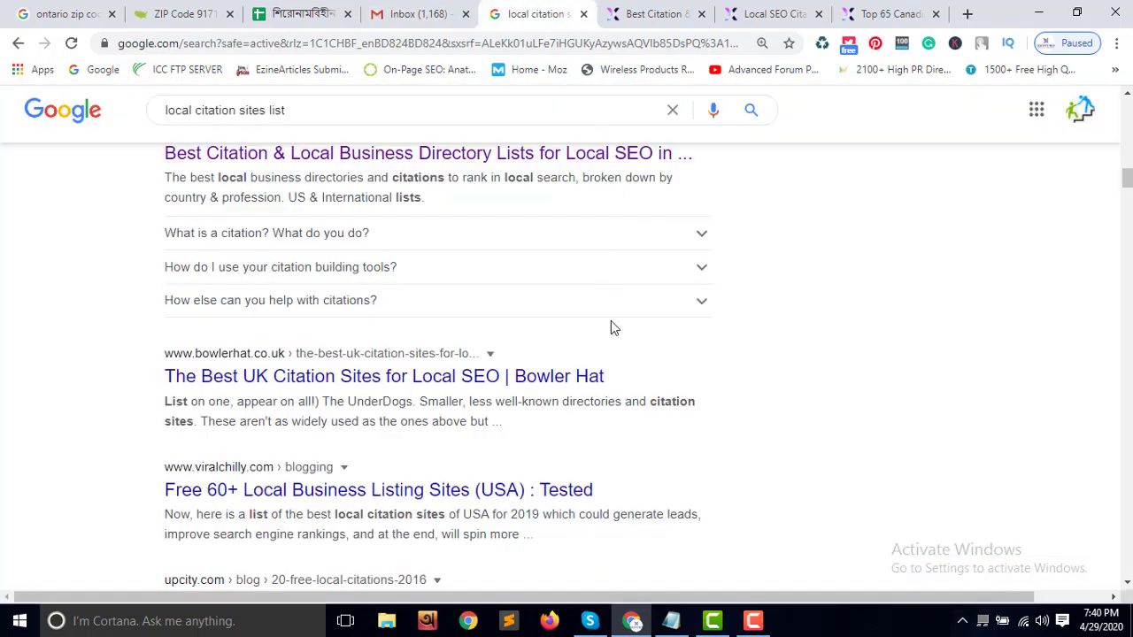
pyautogui.scroll(10, 779, 362)
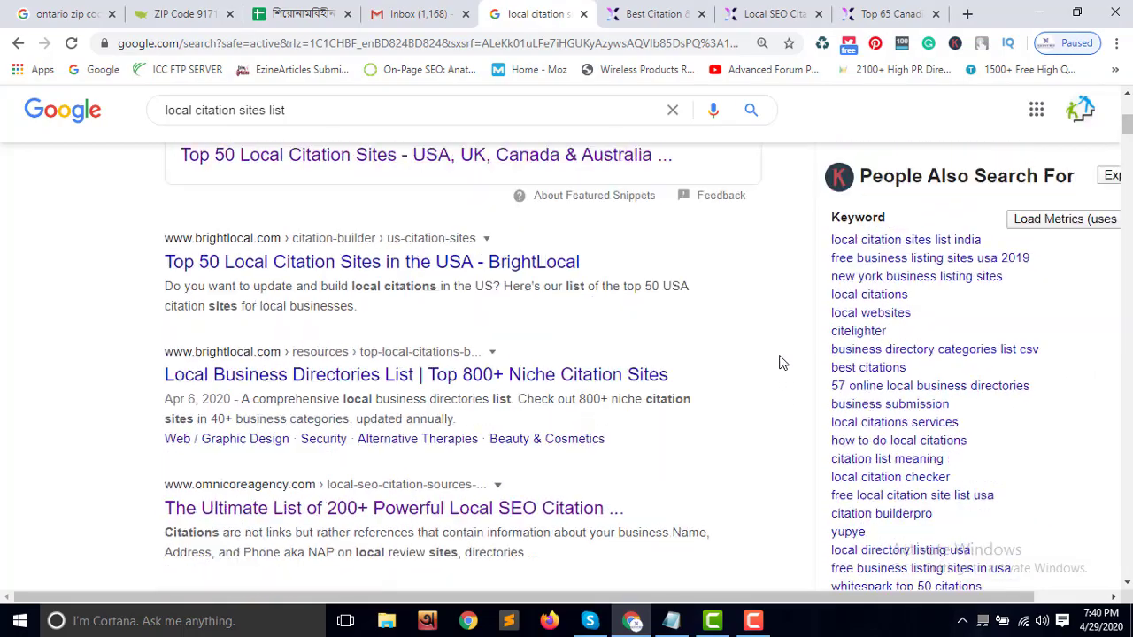
pyautogui.scroll(5, 779, 362)
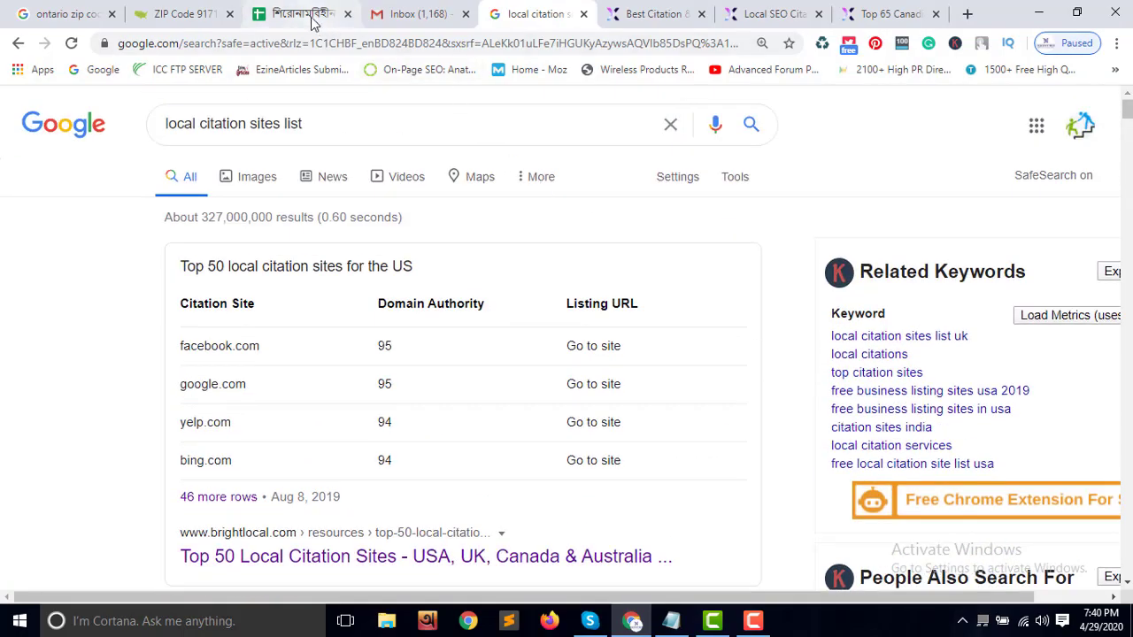
pyautogui.click(310, 20)
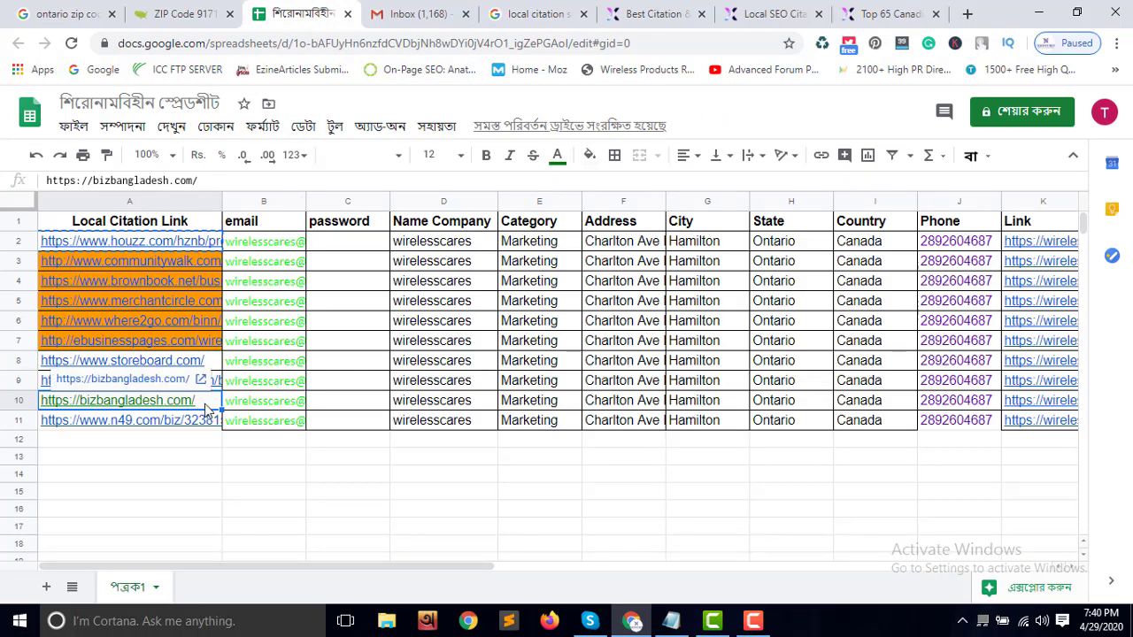
# Select cells in the tracker sheet, then open a new browser tab on the Google homepage
pyautogui.click(753, 620)
pyautogui.click(883, 566)
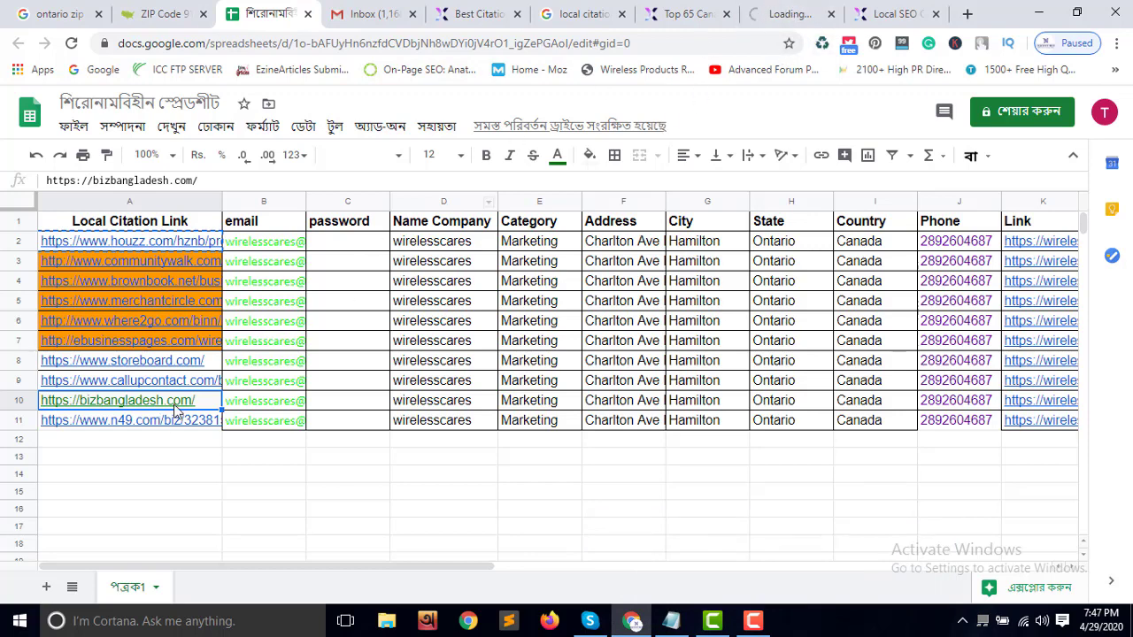
pyautogui.click(964, 14)
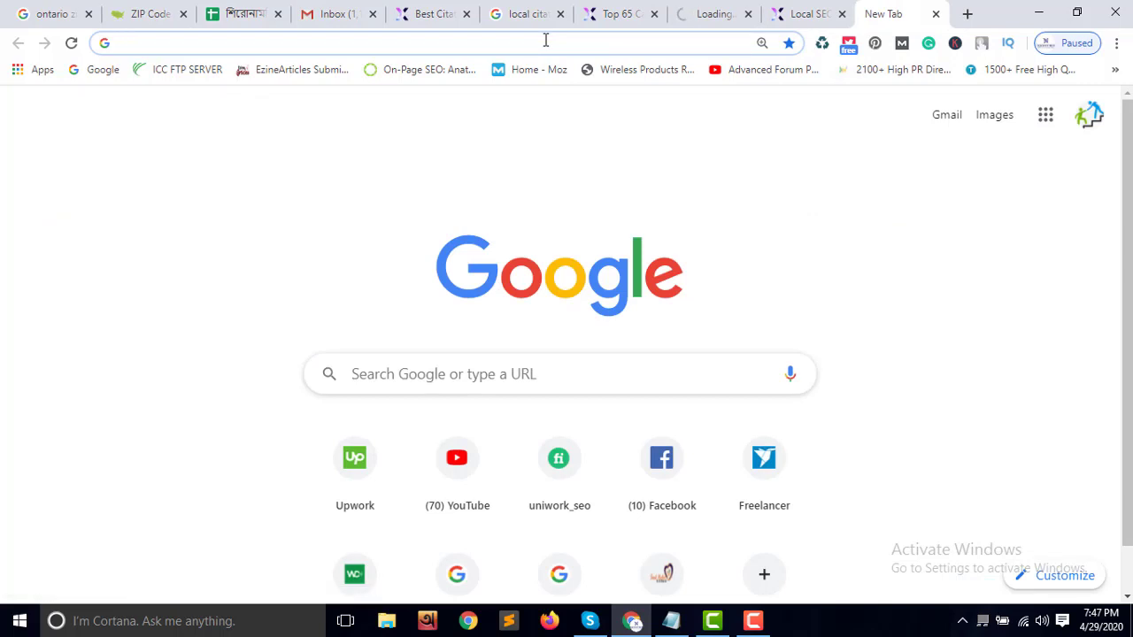
# Search Google for 'bpomentor' and open its BizBangladesh.com Bpo Mentor listing in a new tab
pyautogui.write('bpo')
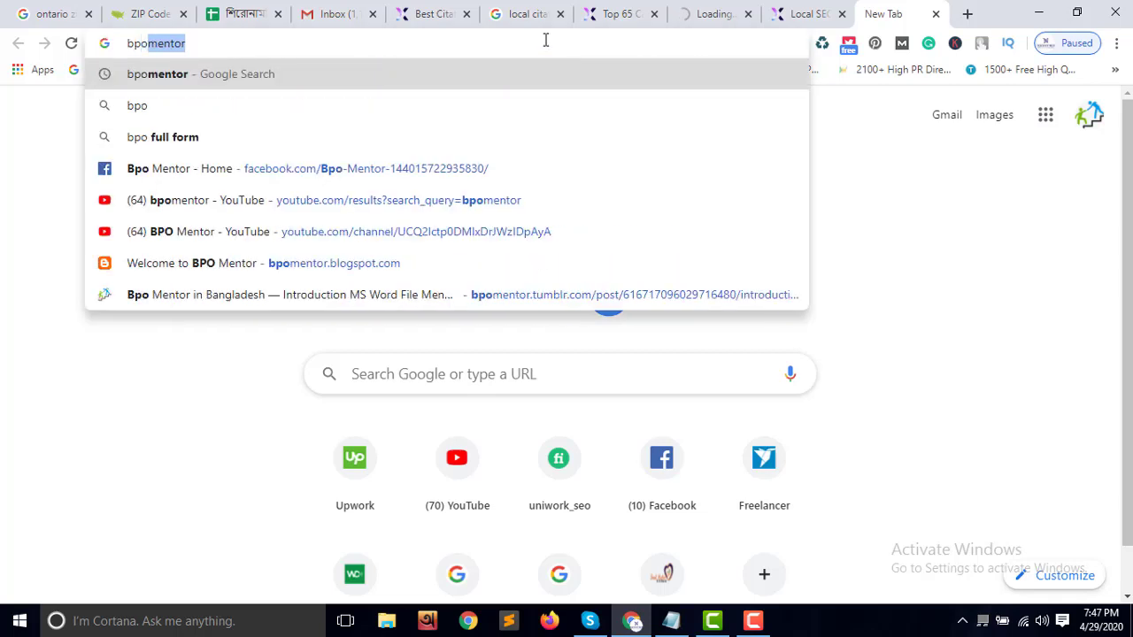
pyautogui.press('Return')
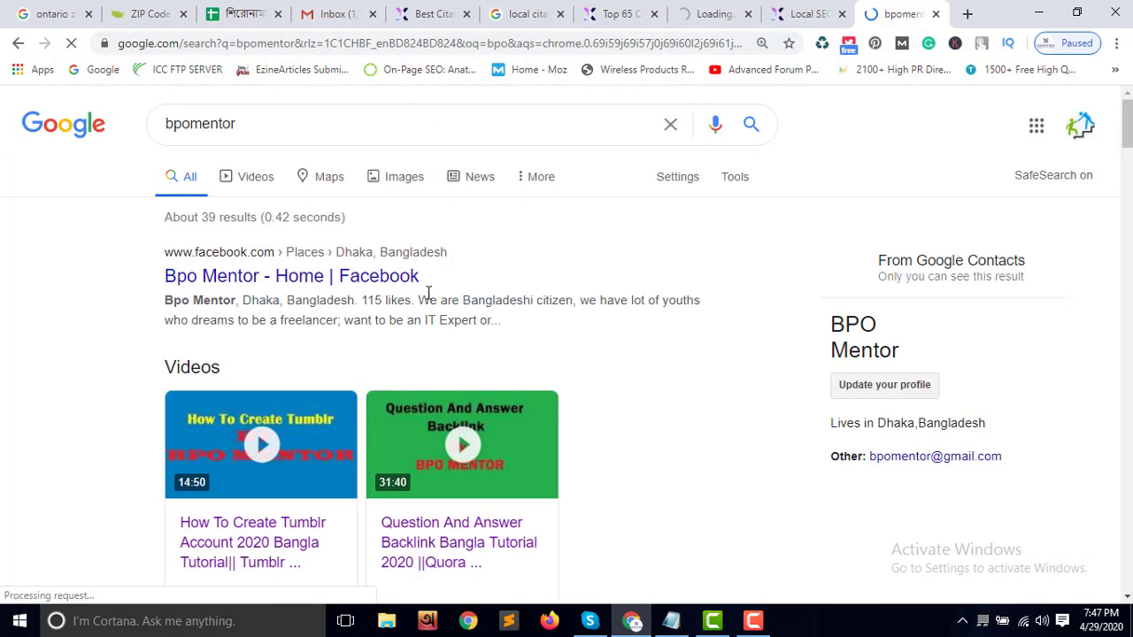
pyautogui.scroll(-5, 429, 297)
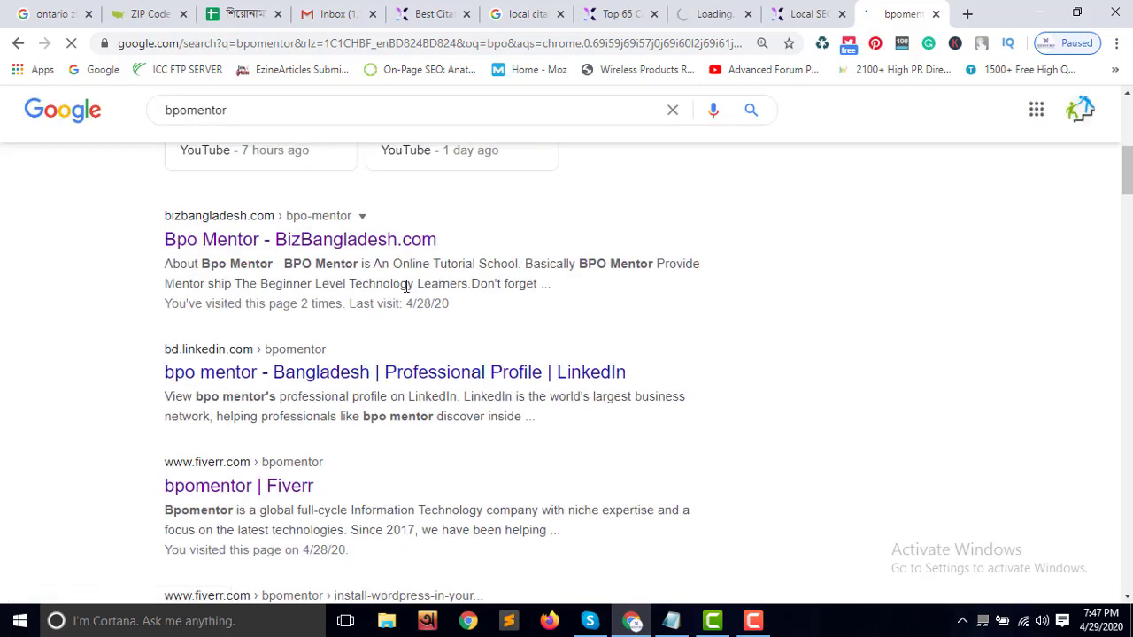
pyautogui.rightClick(222, 246)
pyautogui.click(266, 254)
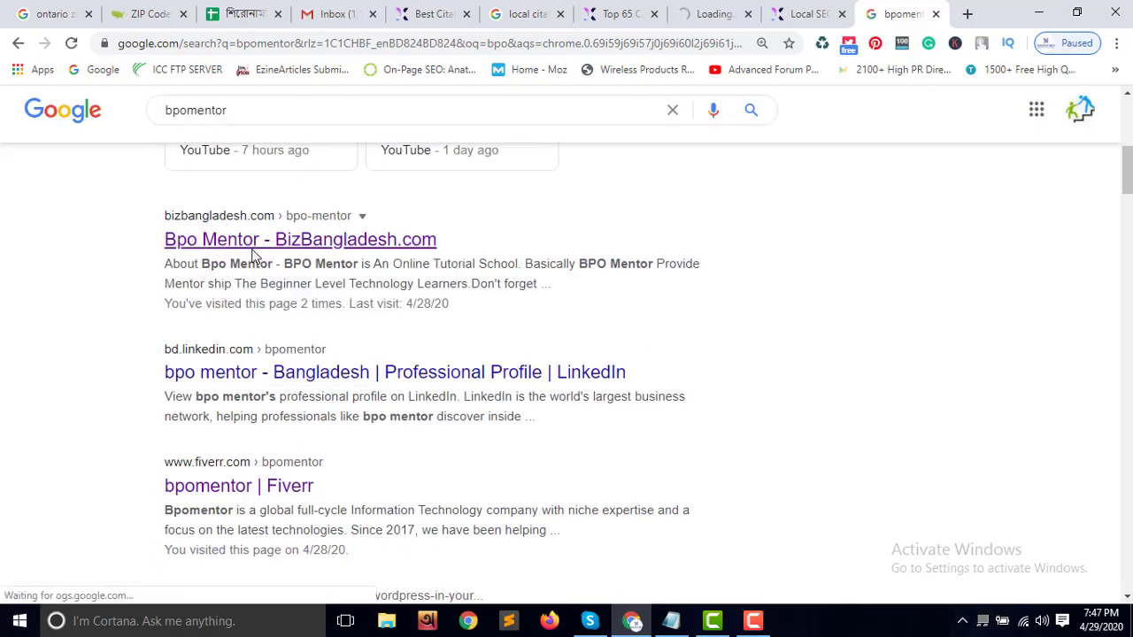
pyautogui.click(903, 13)
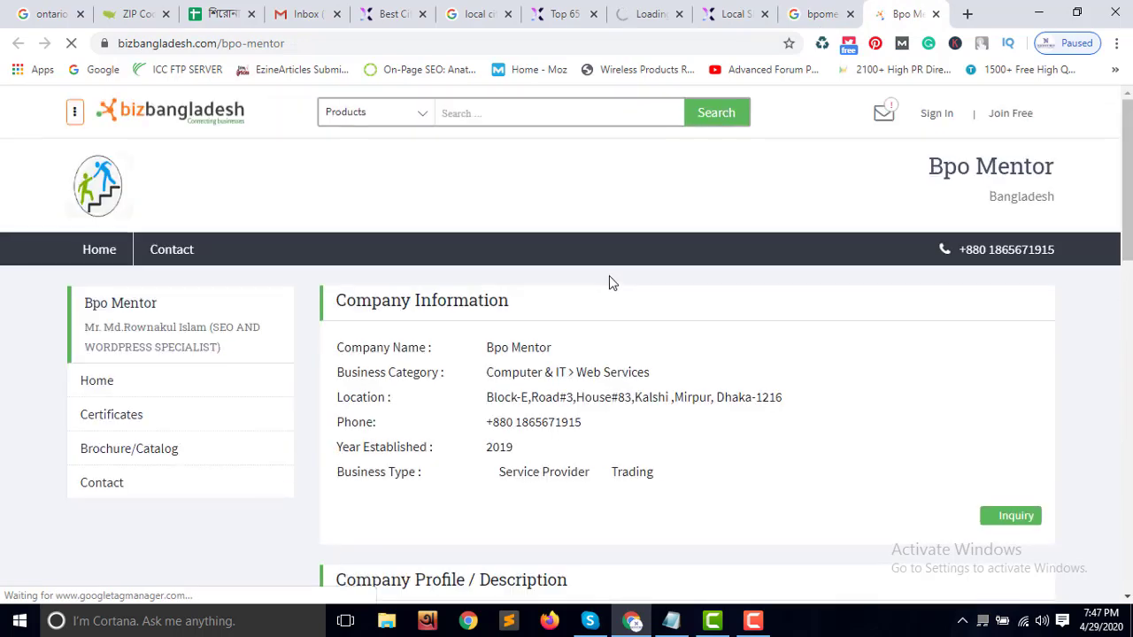
pyautogui.scroll(-1, 685, 435)
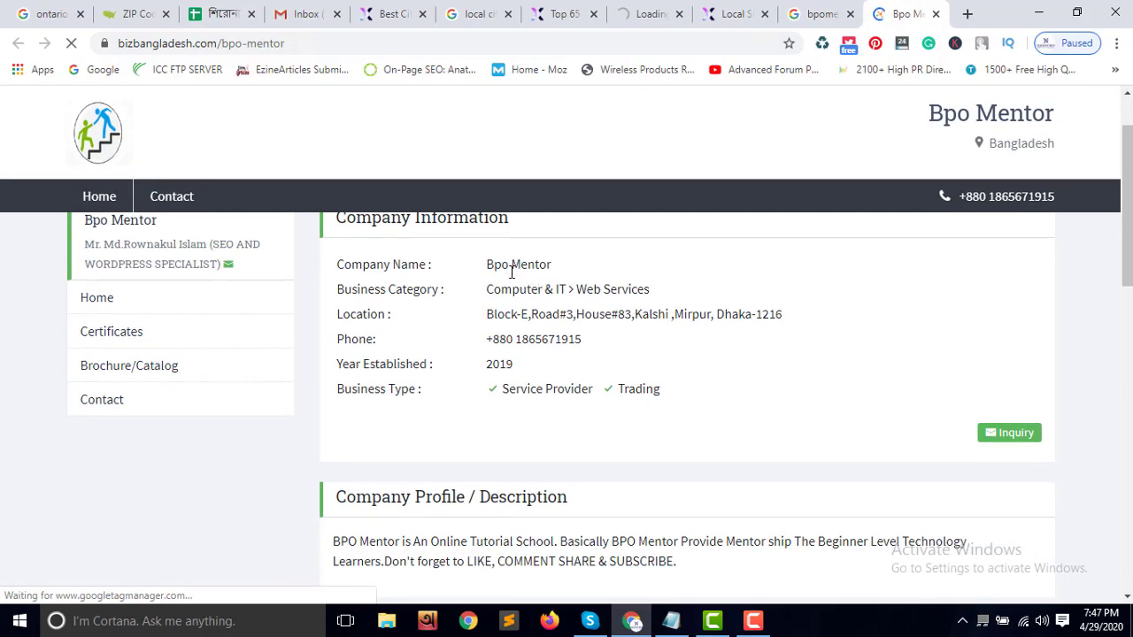
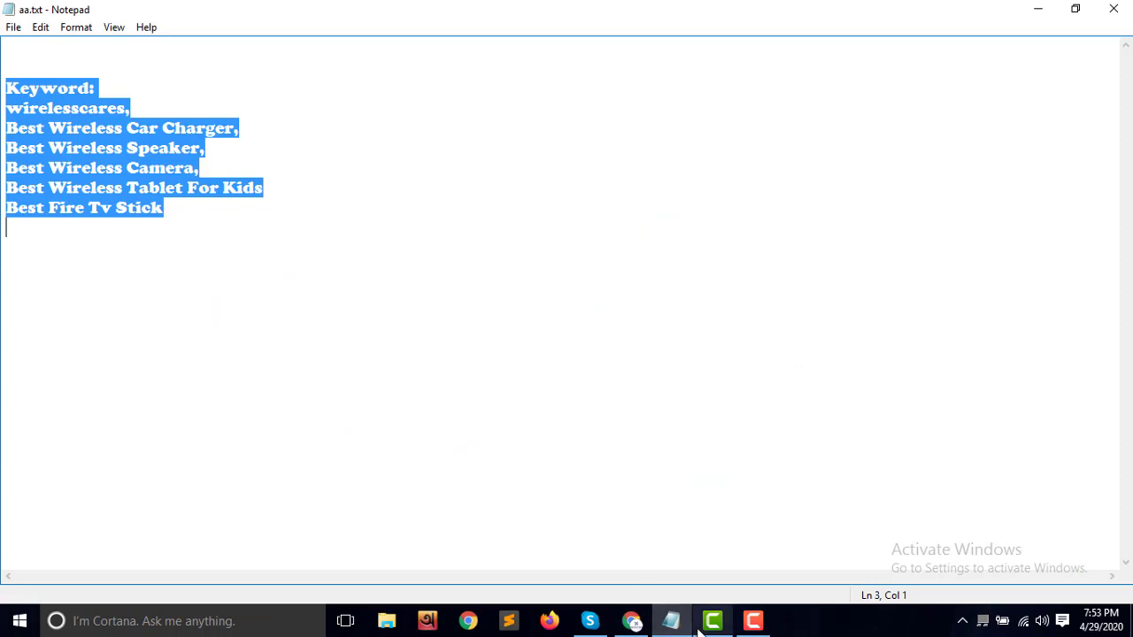
pyautogui.click(632, 620)
pyautogui.click(293, 14)
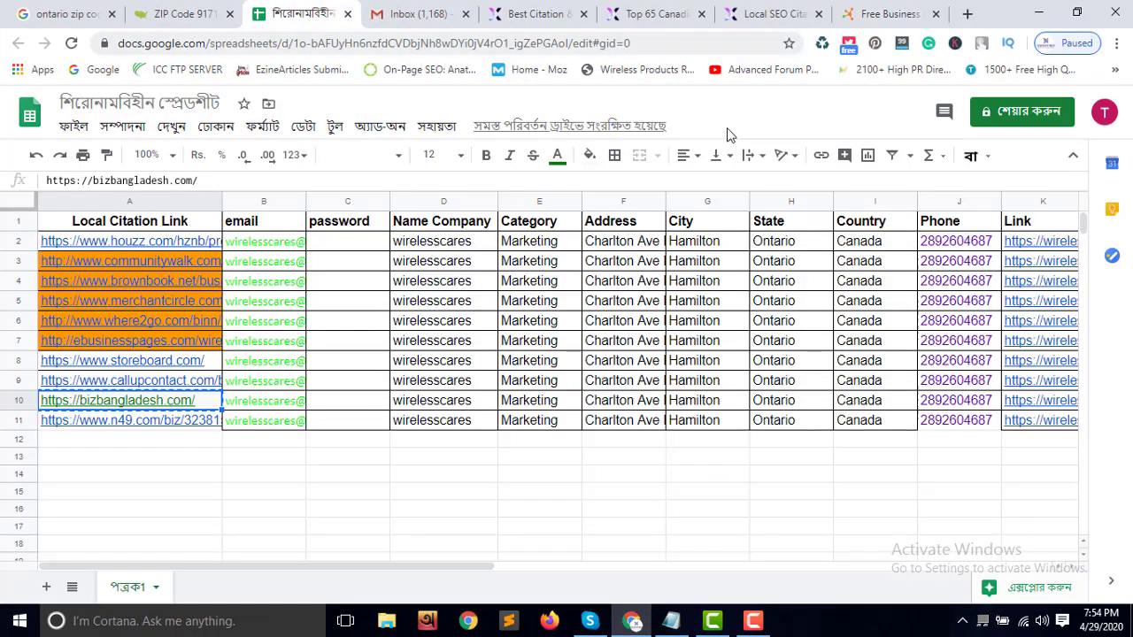
pyautogui.click(961, 246)
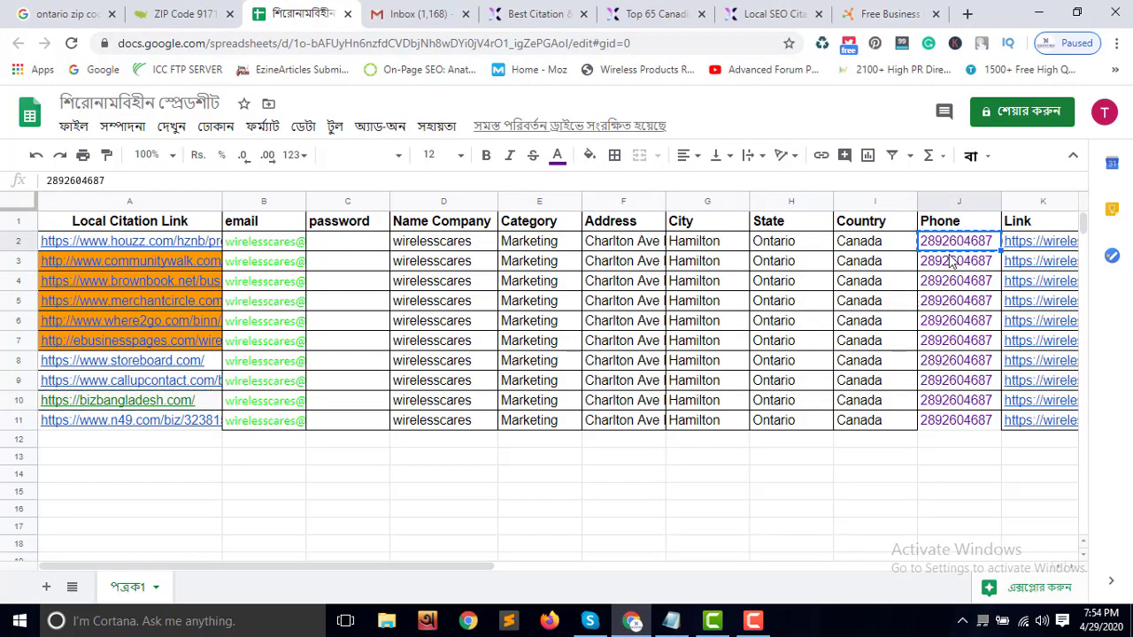
pyautogui.click(632, 620)
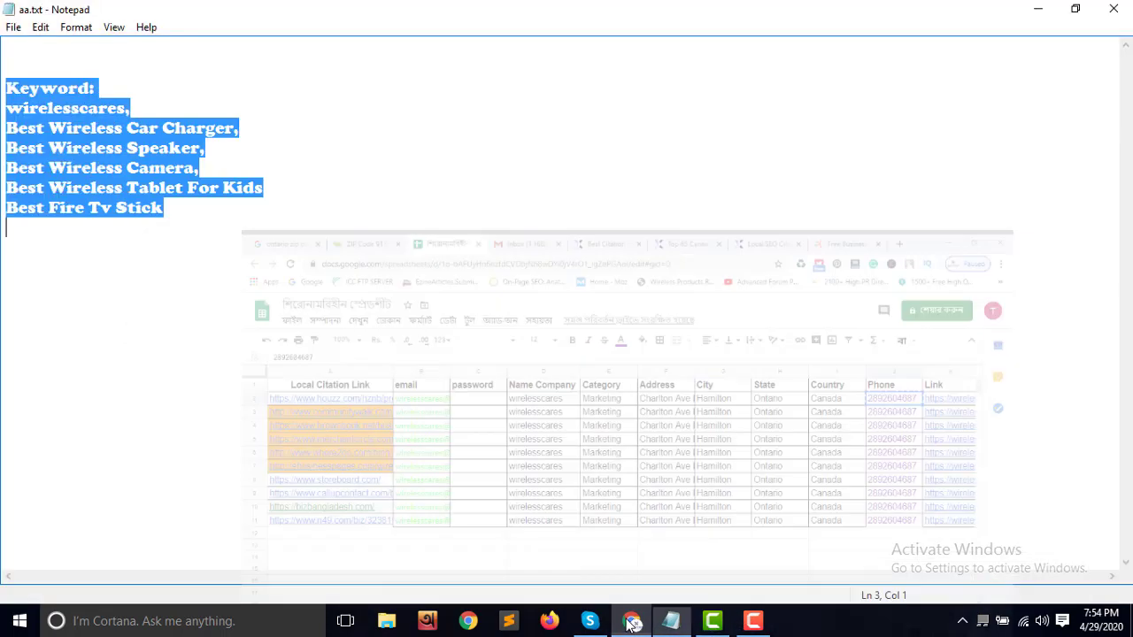
pyautogui.click(632, 621)
pyautogui.click(865, 14)
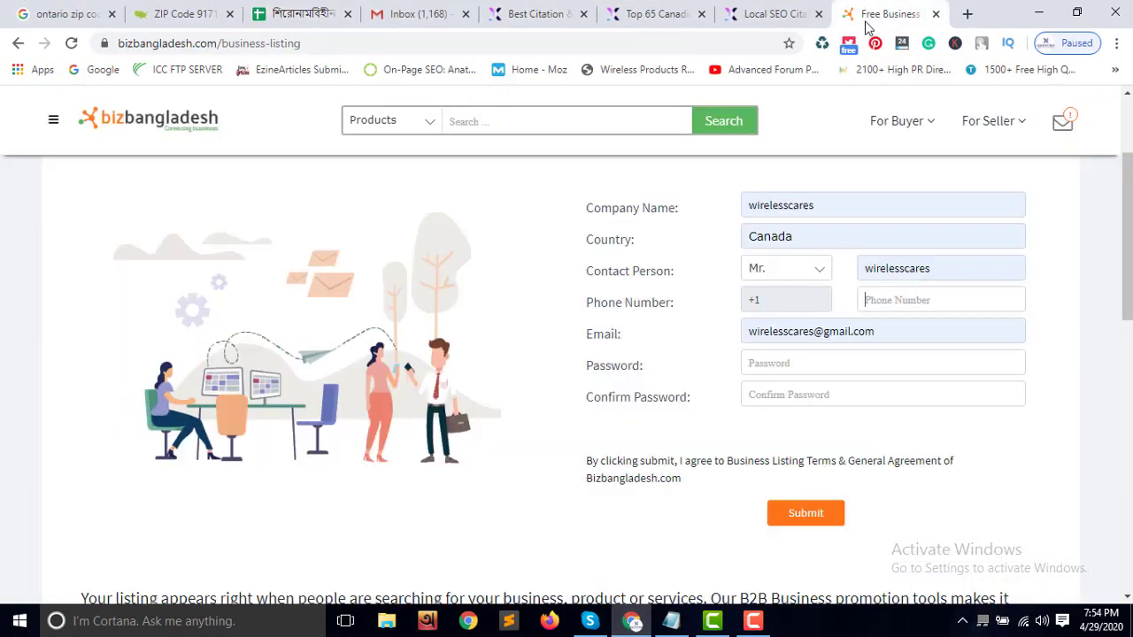
pyautogui.click(891, 299)
pyautogui.hotkey('ctrl', 'v')
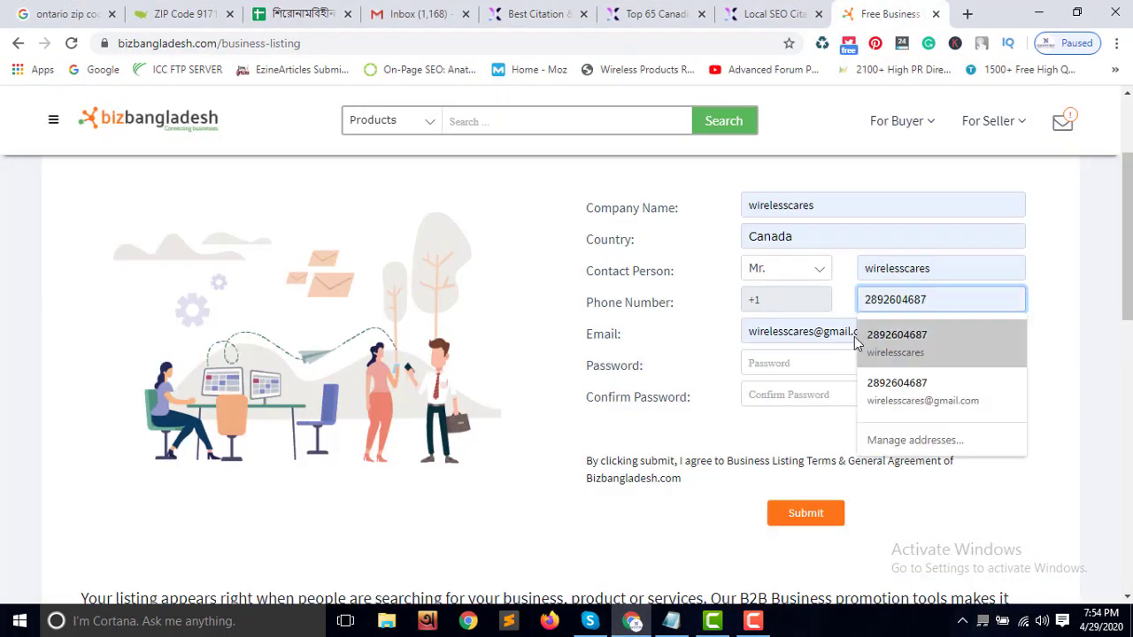
# Enter the account password in both Password and Confirm Password fields
pyautogui.click(818, 366)
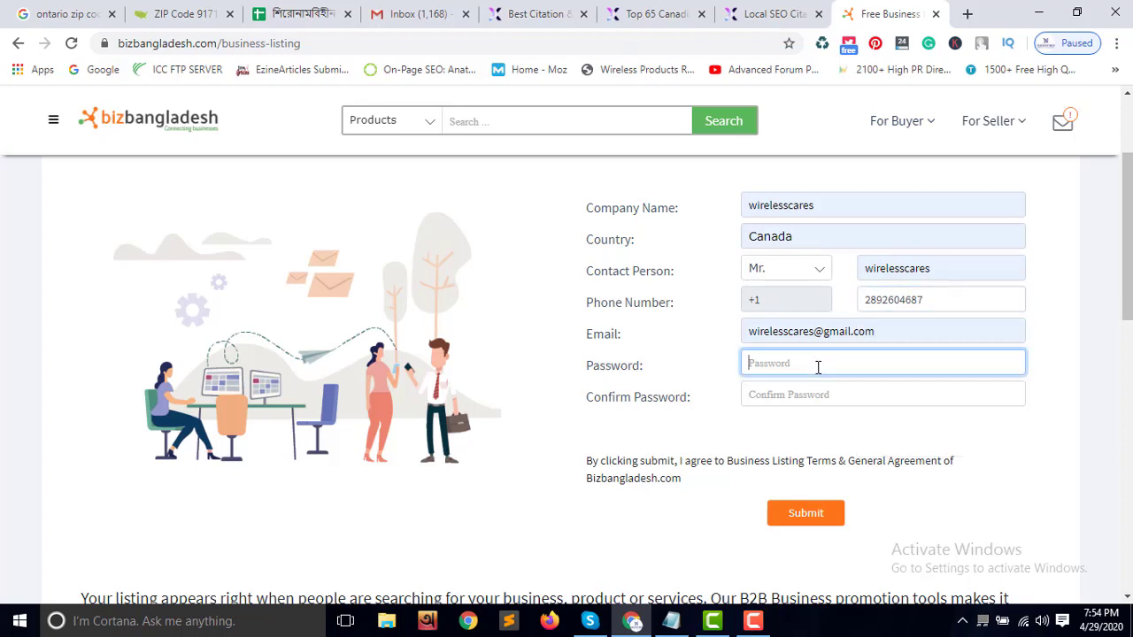
pyautogui.write('w')
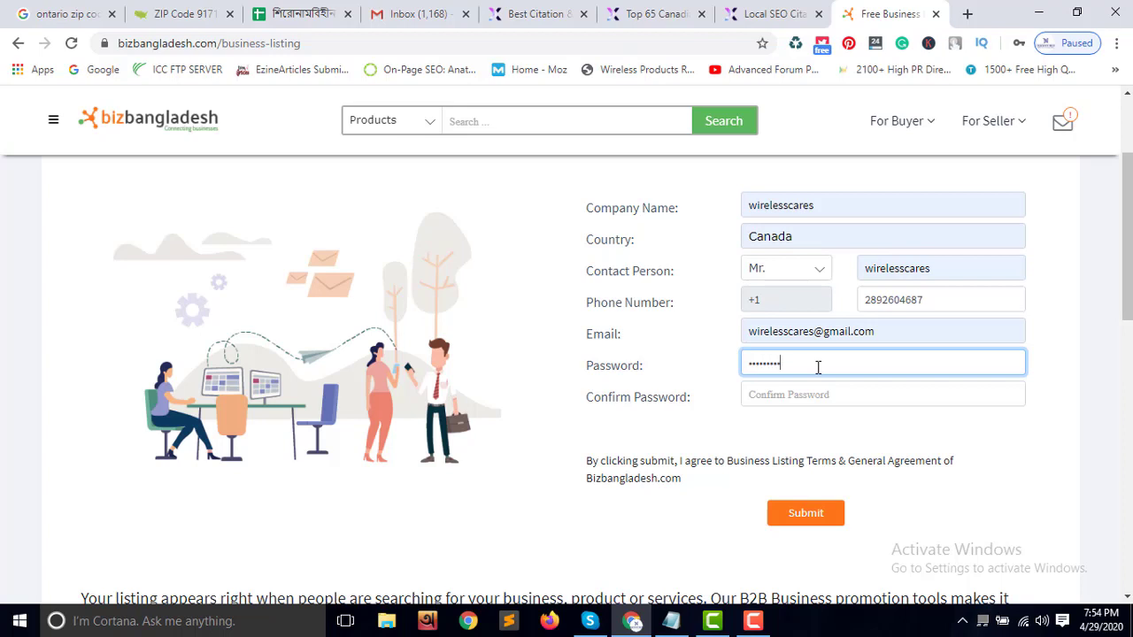
pyautogui.click(815, 397)
pyautogui.write('w')
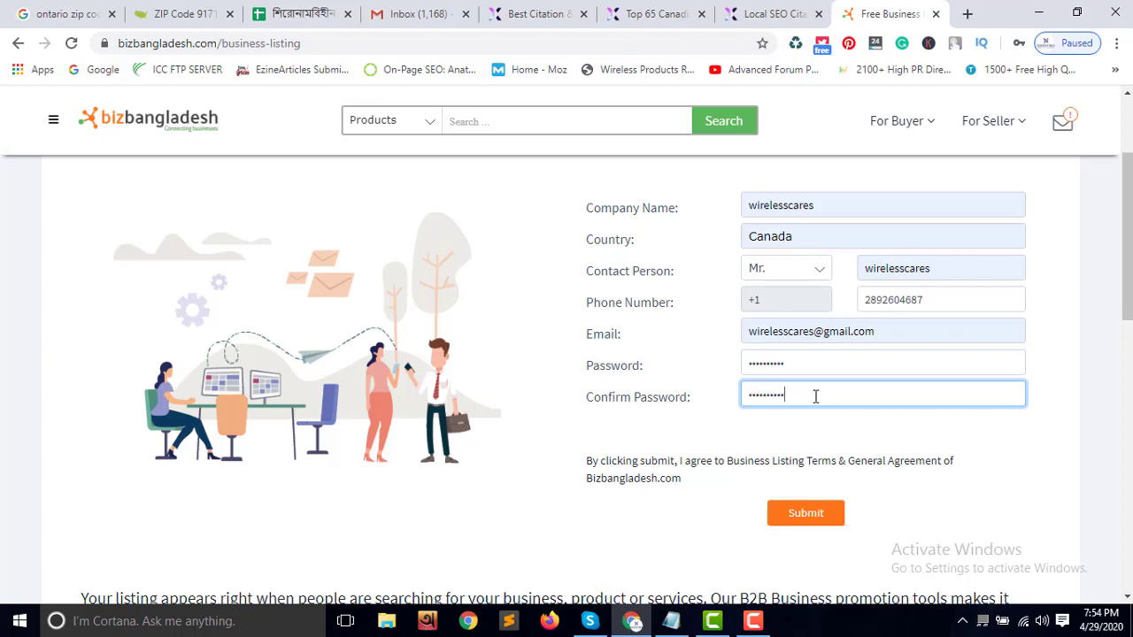
pyautogui.scroll(-2, 761, 407)
# Replace the Contact Person name with the contact's full name and submit the listing form
pyautogui.scroll(3, 856, 317)
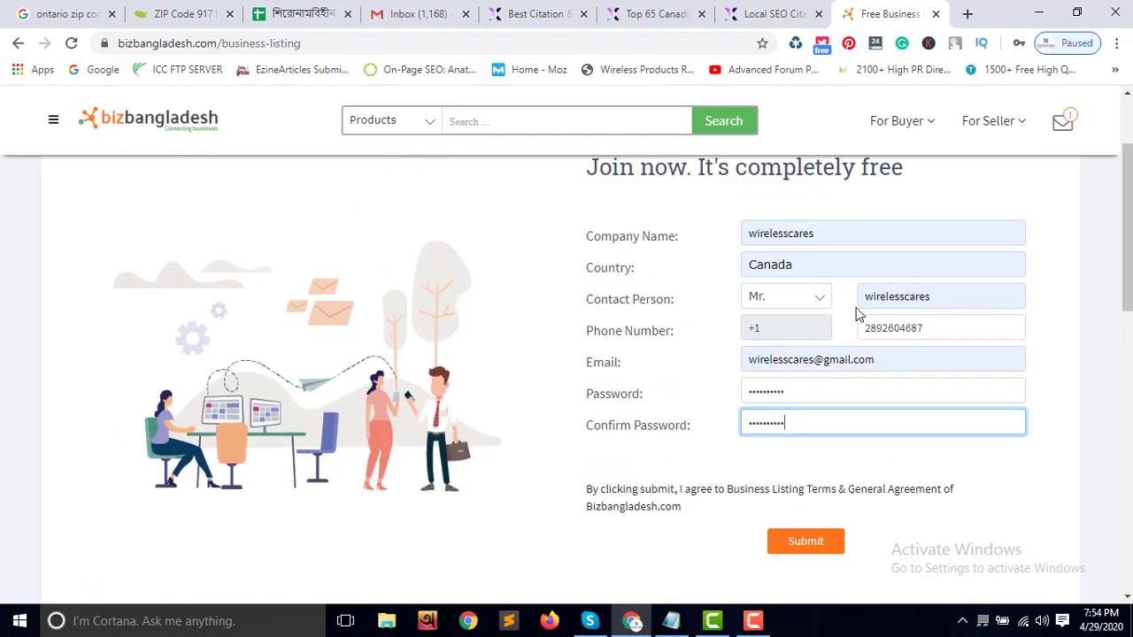
pyautogui.moveTo(940, 357); pyautogui.dragTo(864, 356)
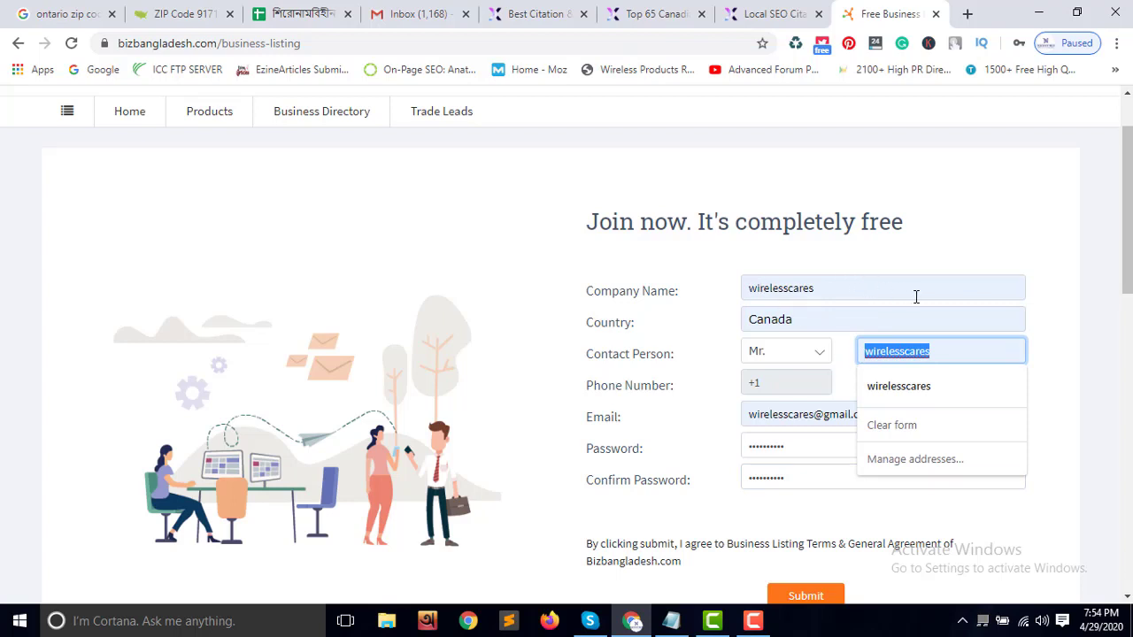
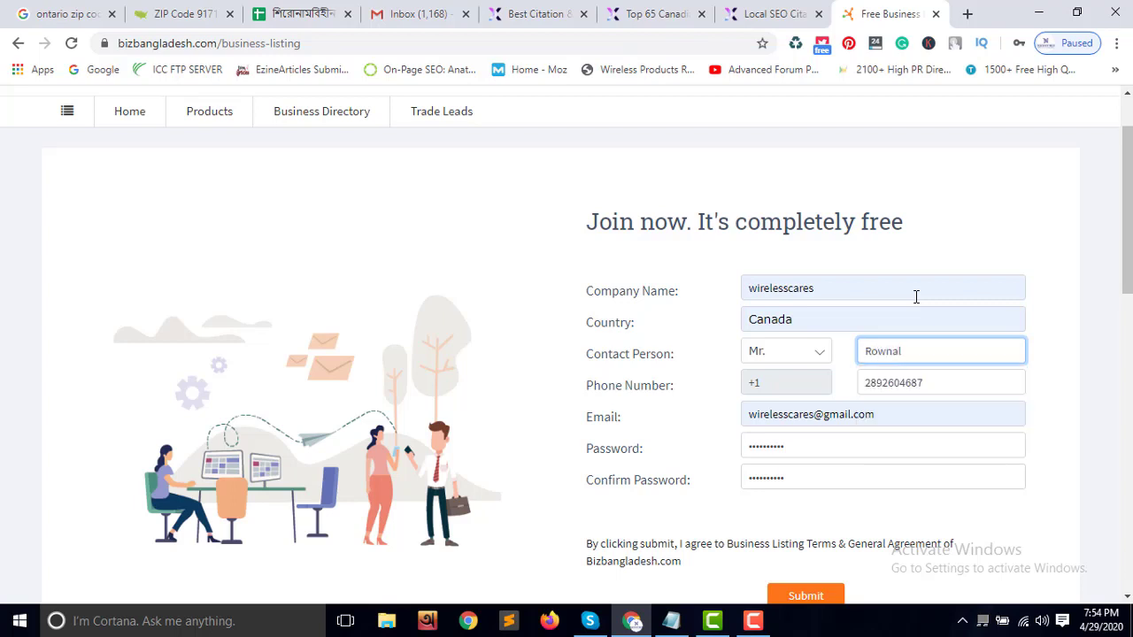
pyautogui.press('BackSpace')
pyautogui.press('BackSpace')
pyautogui.press('BackSpace')
pyautogui.scroll(-1, 837, 399)
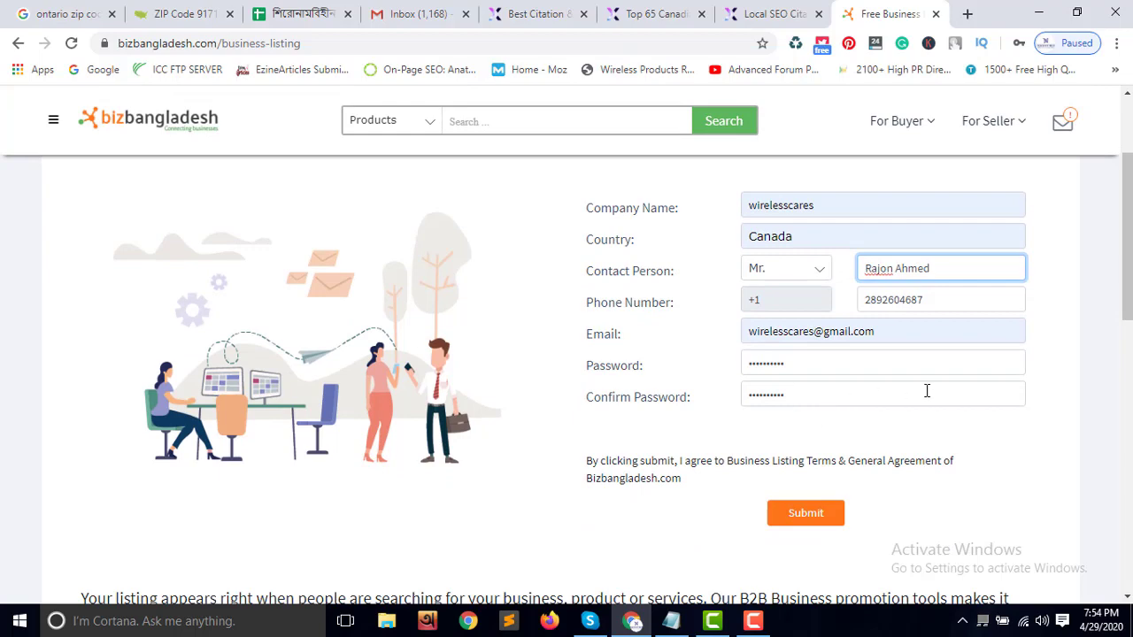
pyautogui.scroll(-1, 906, 417)
pyautogui.click(816, 440)
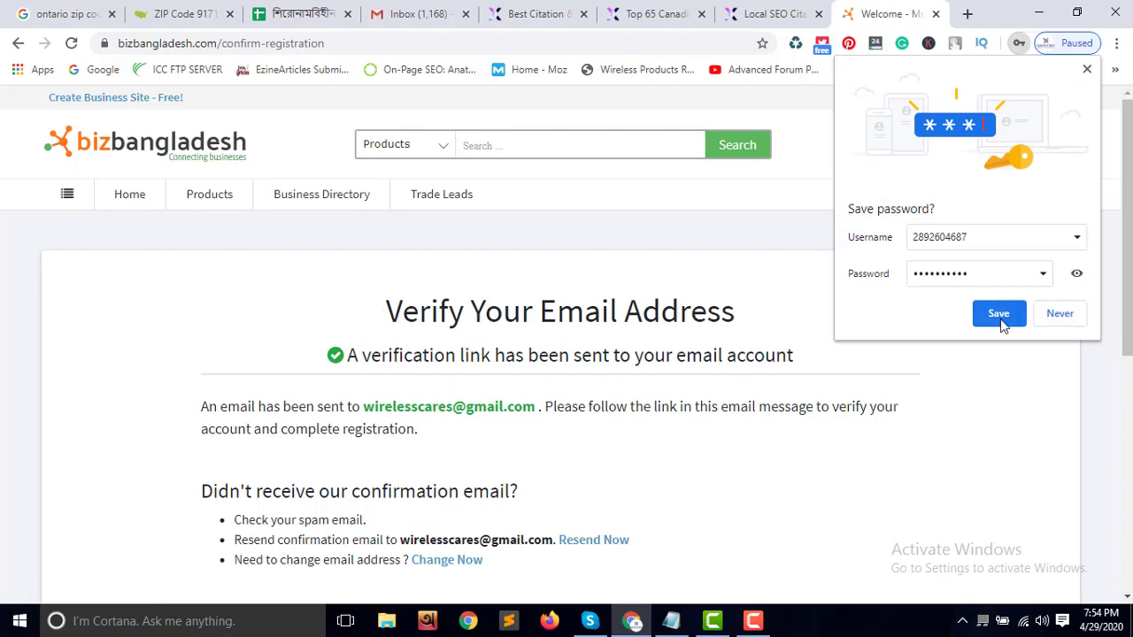
# Open the Bizbangladesh email in Gmail's Primary inbox and choose Verify and Continue
pyautogui.click(1053, 320)
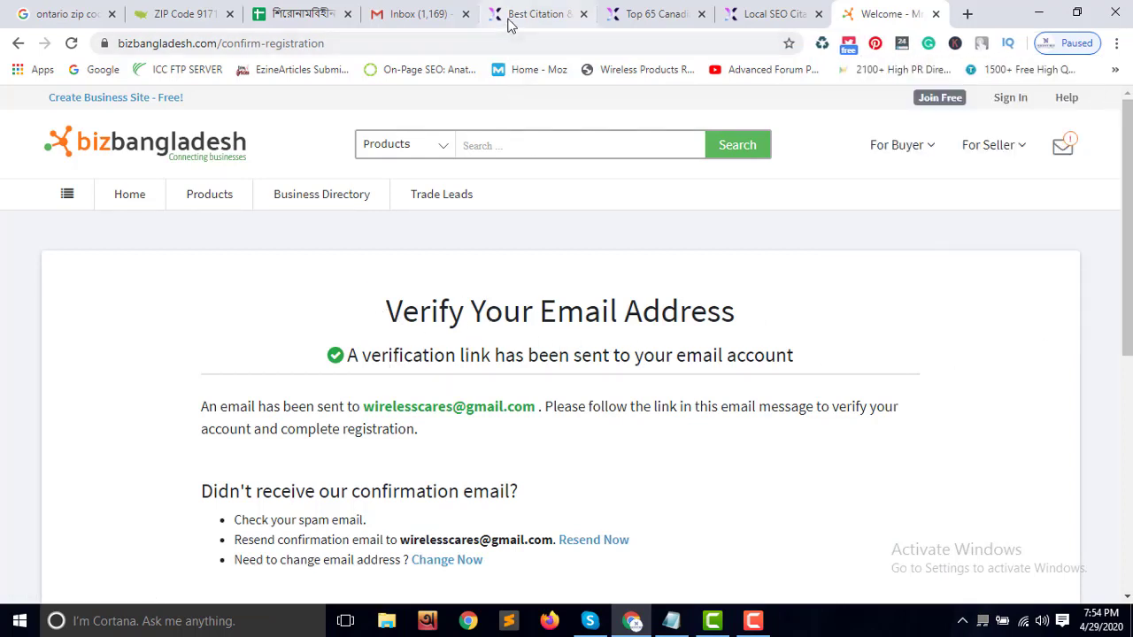
pyautogui.click(436, 13)
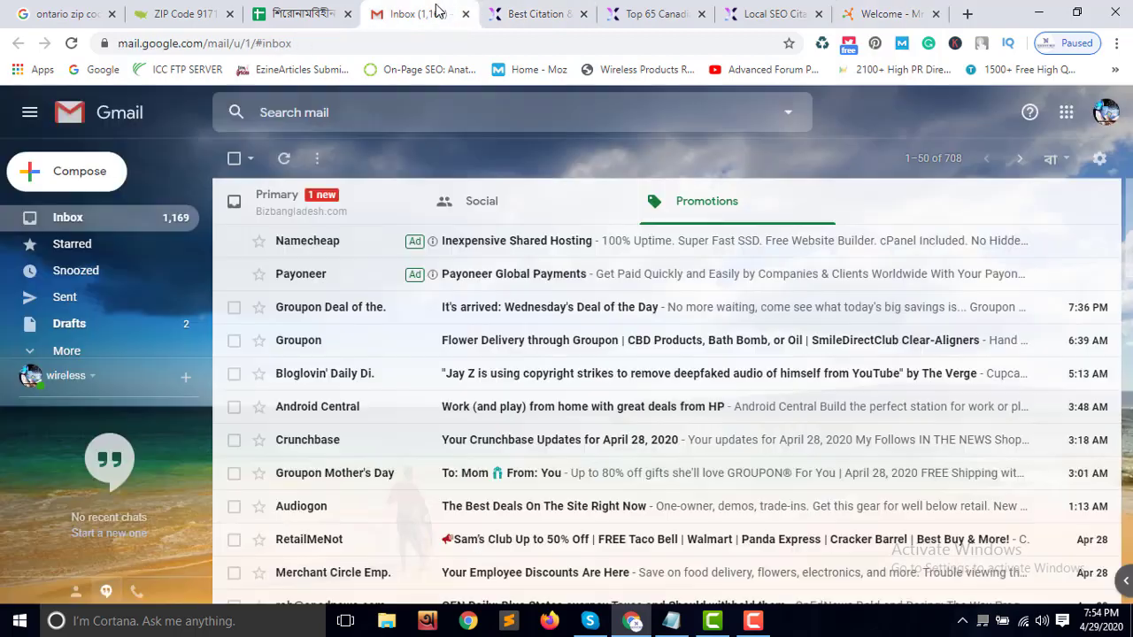
pyautogui.click(336, 216)
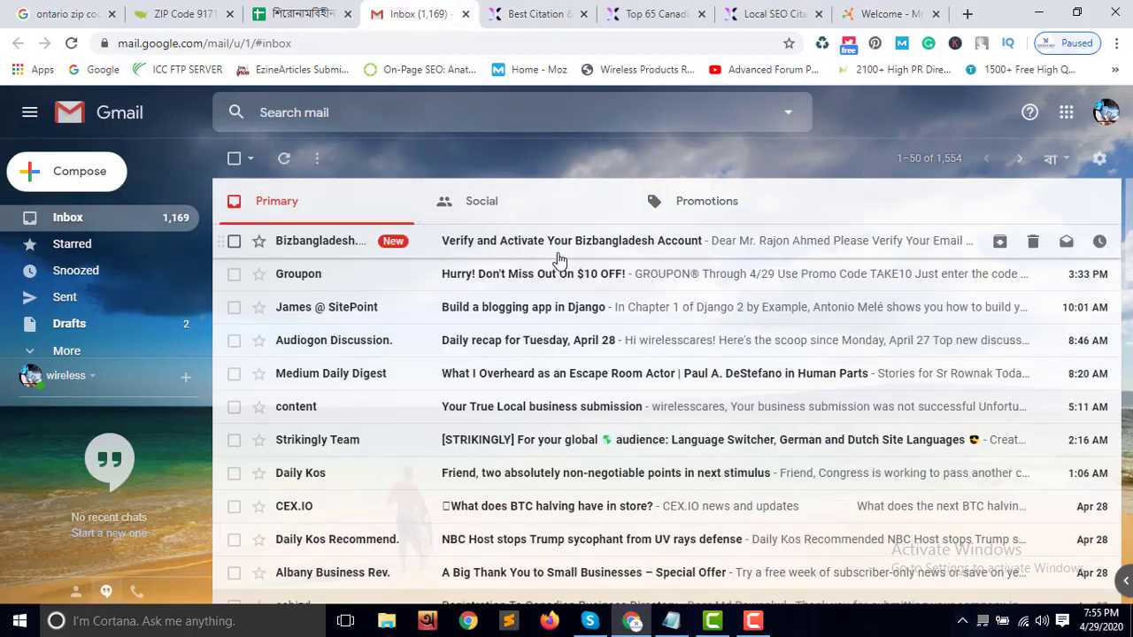
pyautogui.click(564, 251)
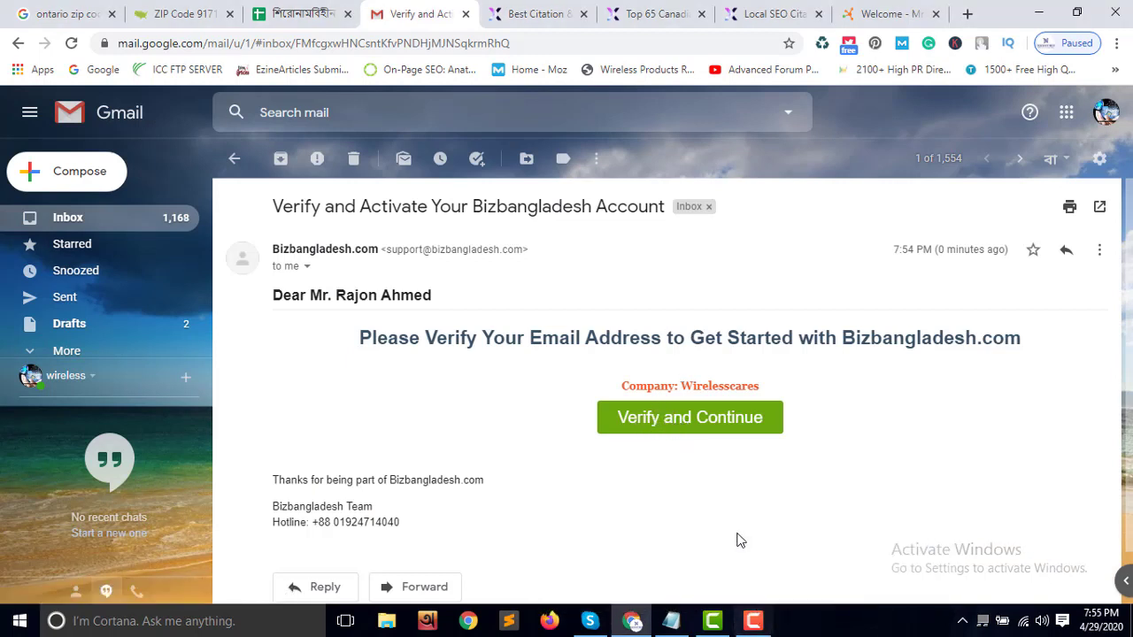
pyautogui.click(713, 426)
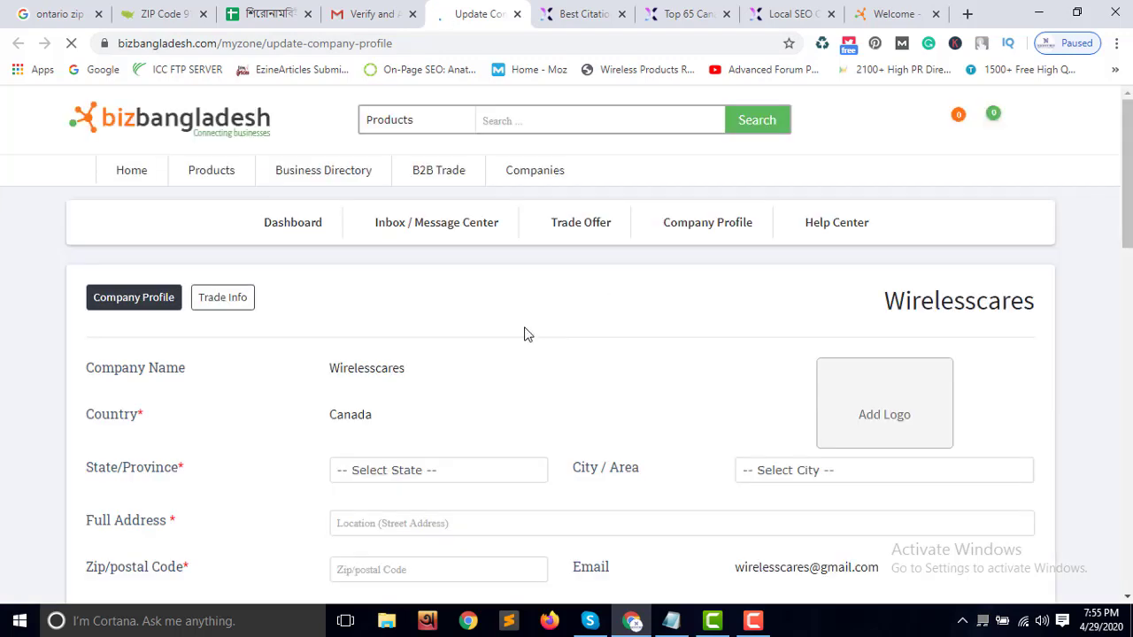
# Choose Ontario as the province and try the City / Area list
pyautogui.scroll(-2, 531, 333)
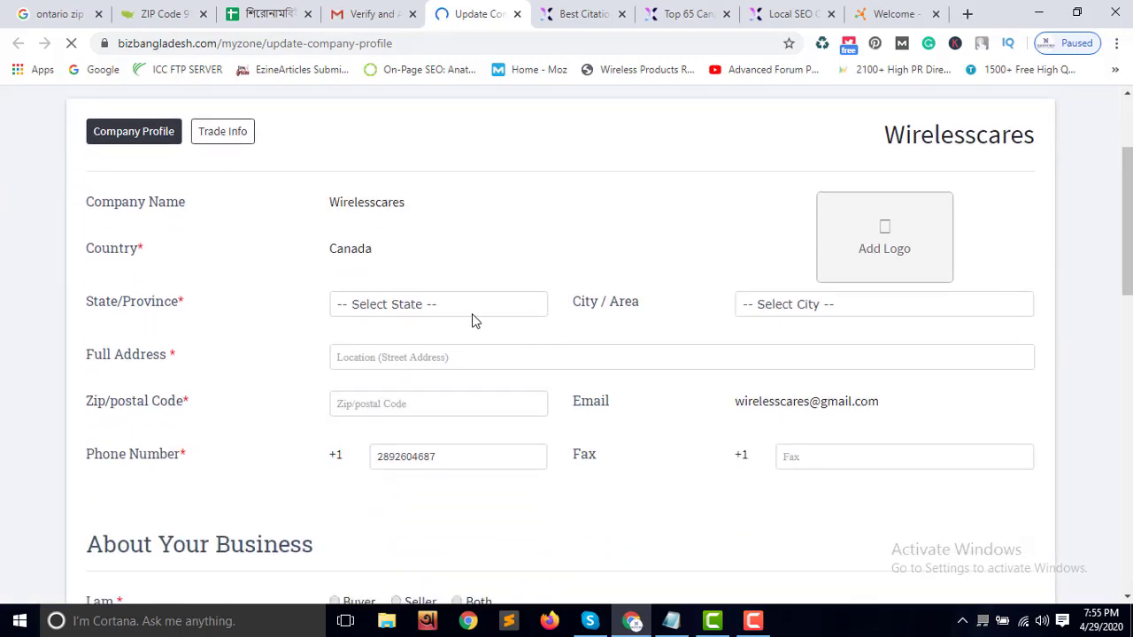
pyautogui.click(472, 313)
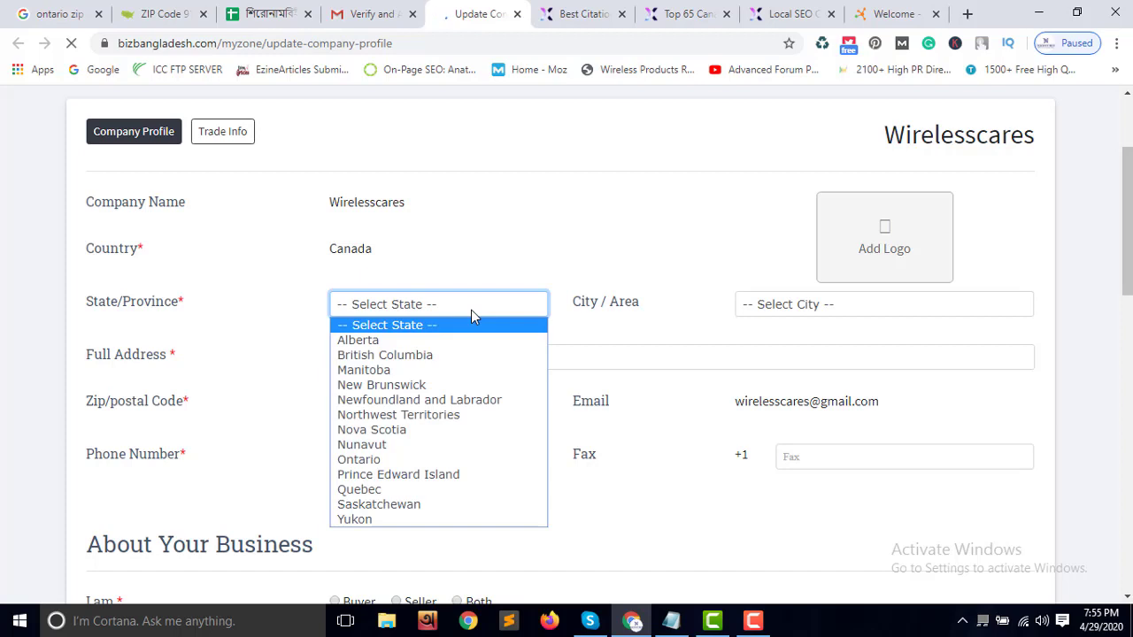
pyautogui.click(389, 460)
pyautogui.click(793, 305)
pyautogui.click(792, 307)
pyautogui.click(794, 304)
pyautogui.click(794, 305)
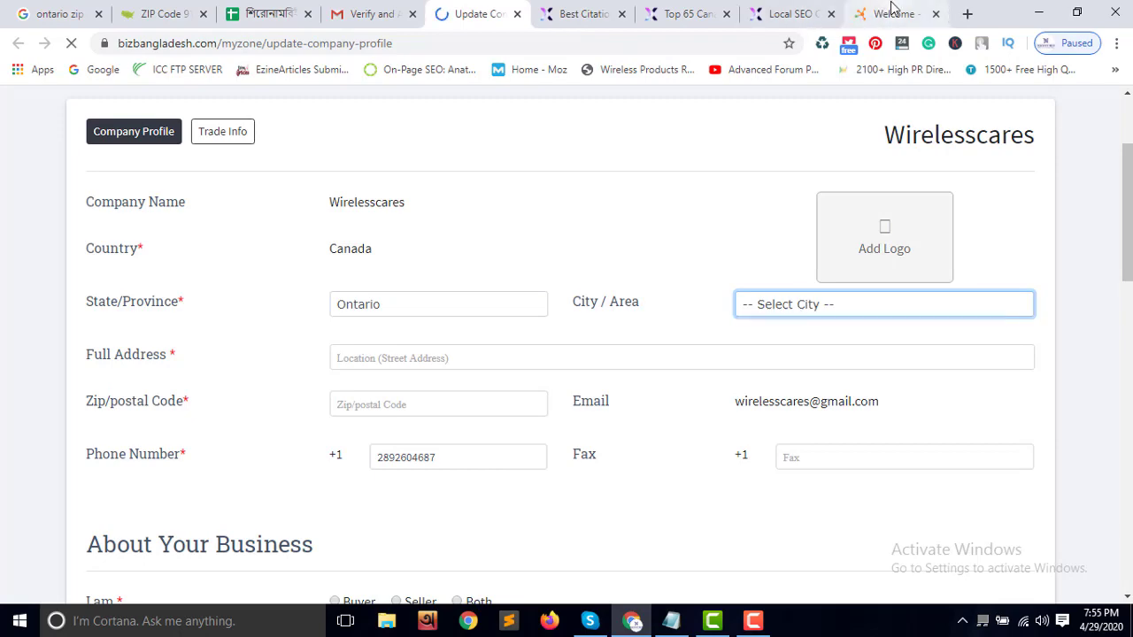
# Check the city in spreadsheet cell G2, then reload the company profile page
pyautogui.click(283, 13)
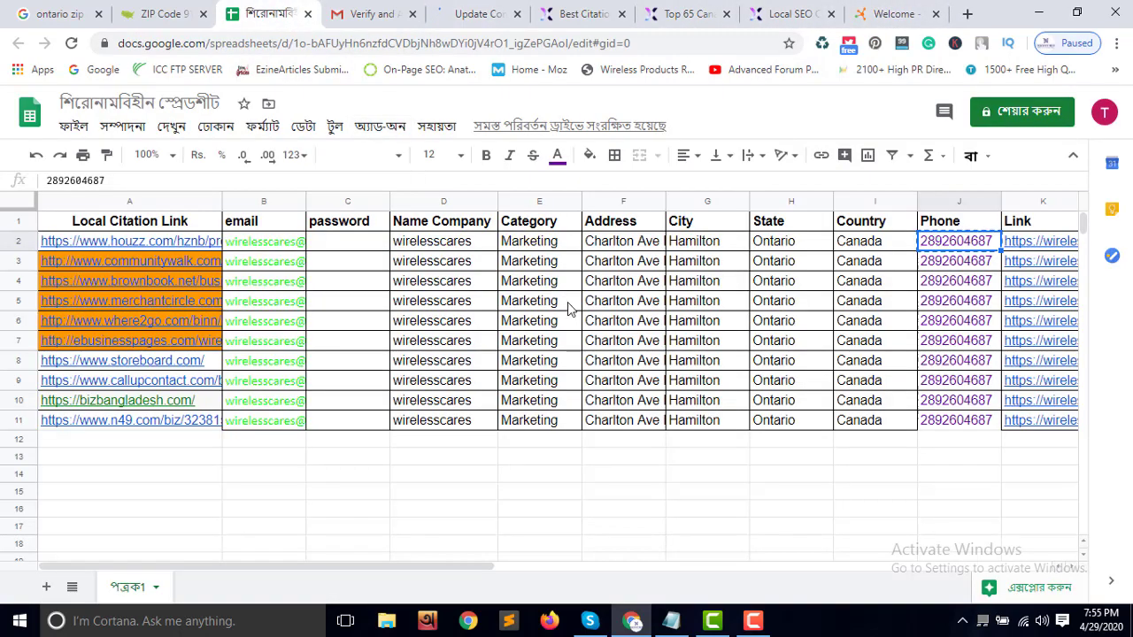
pyautogui.click(717, 244)
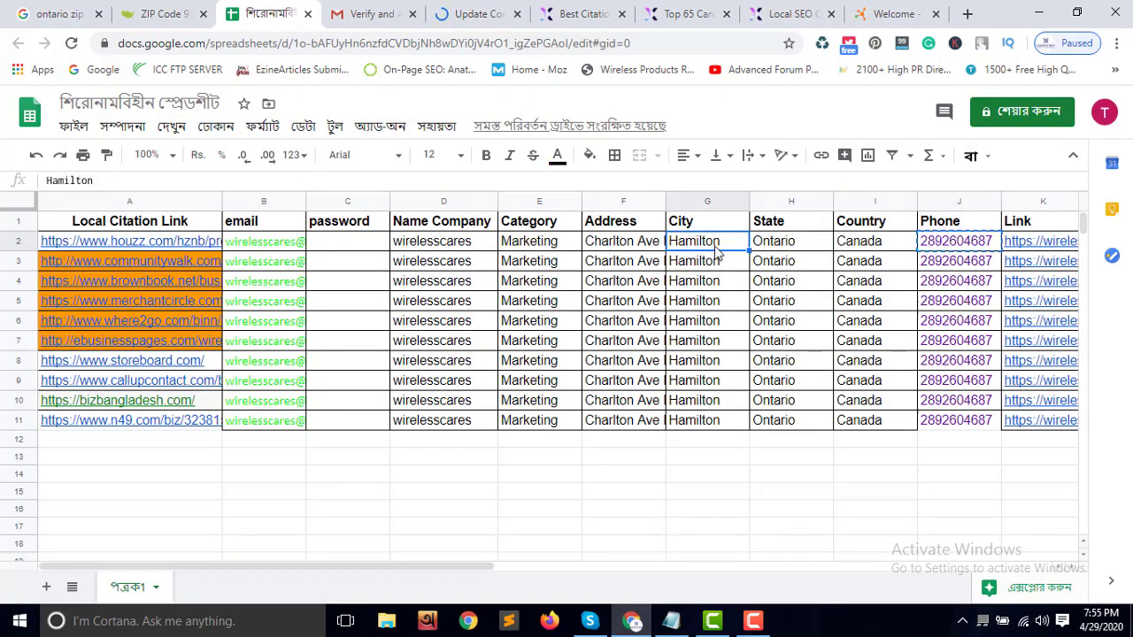
pyautogui.click(478, 14)
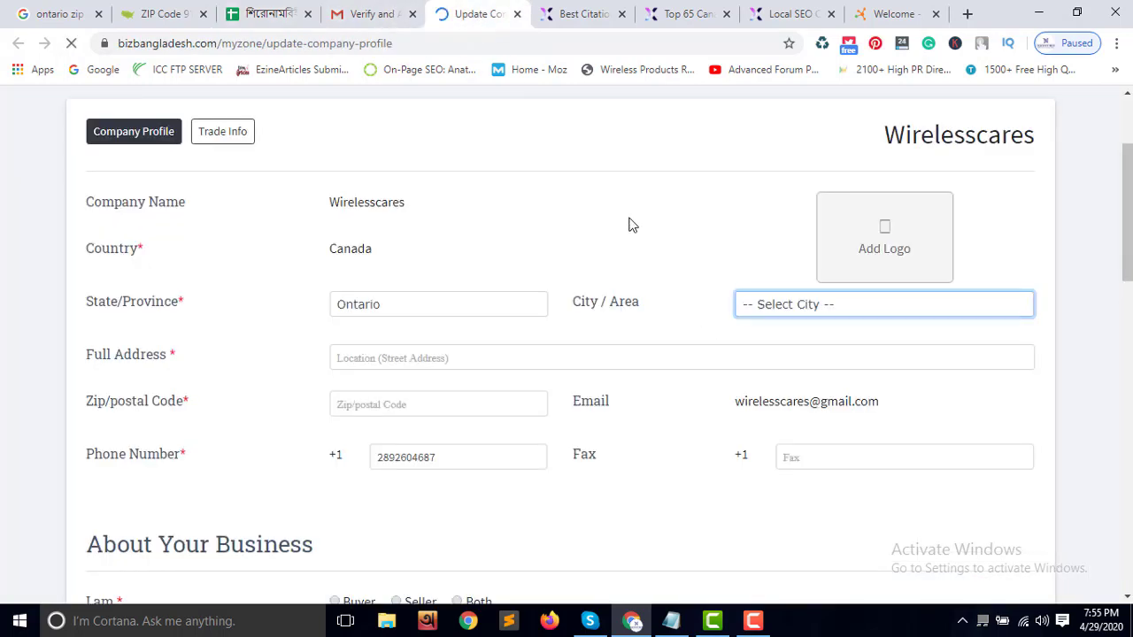
pyautogui.click(415, 408)
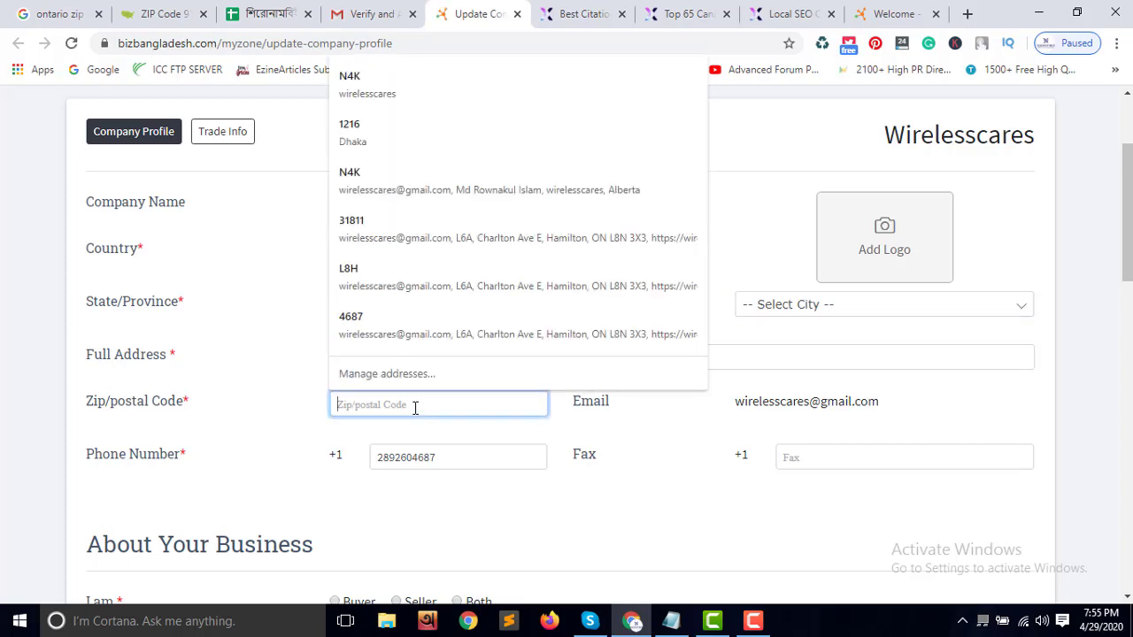
pyautogui.click(816, 311)
pyautogui.click(817, 315)
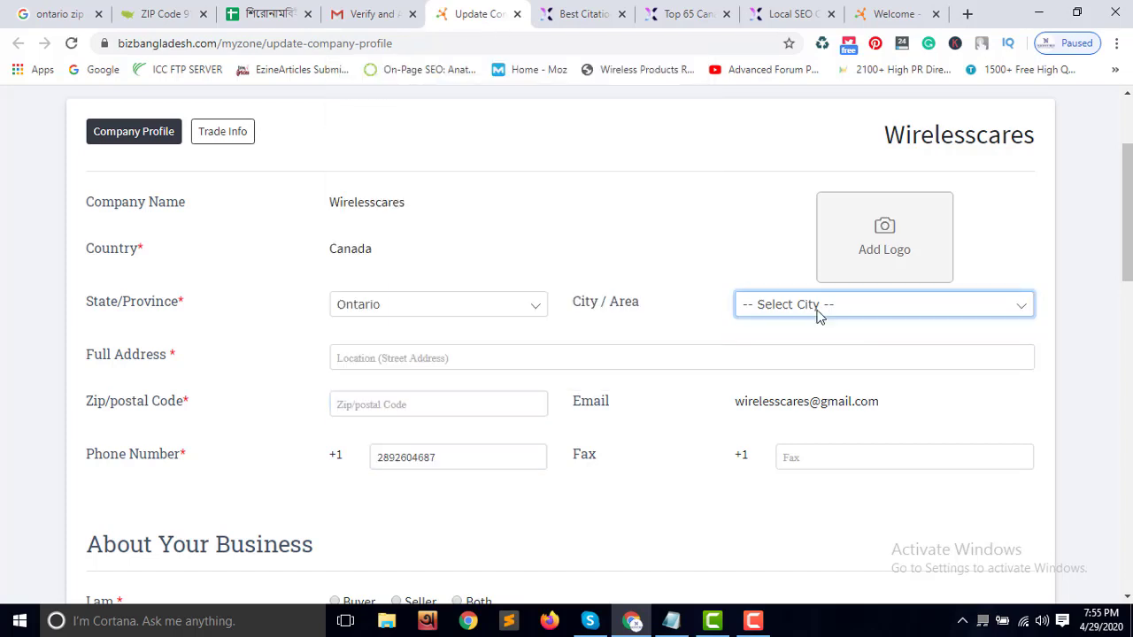
pyautogui.rightClick(486, 20)
pyautogui.click(518, 71)
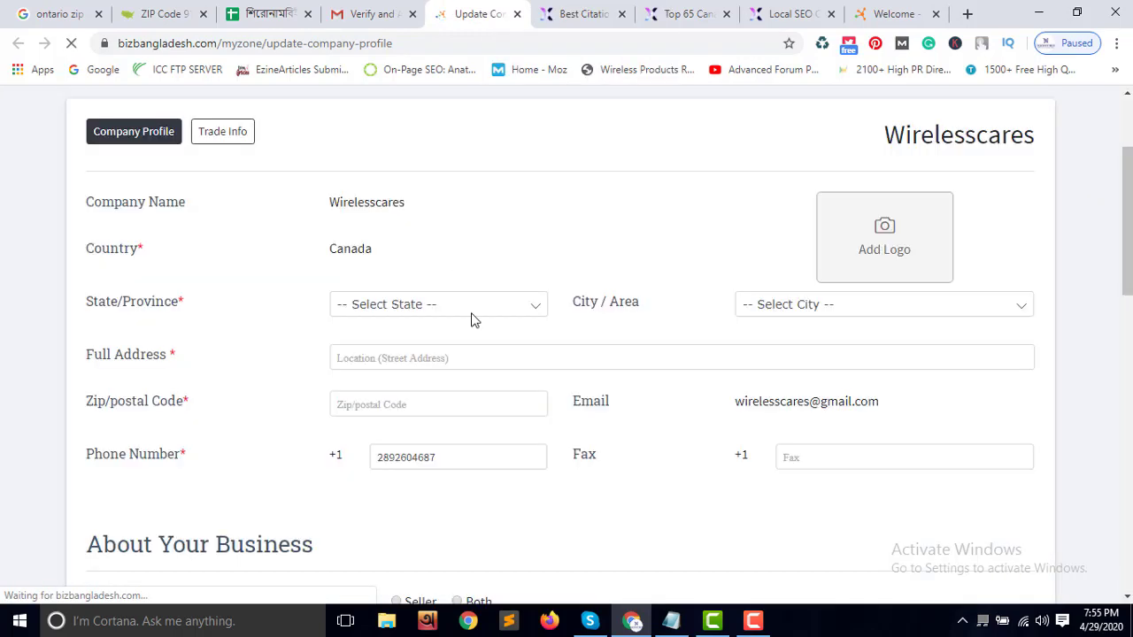
# Select Ontario again as State/Province and Hamilton as City / Area
pyautogui.click(534, 307)
pyautogui.click(393, 459)
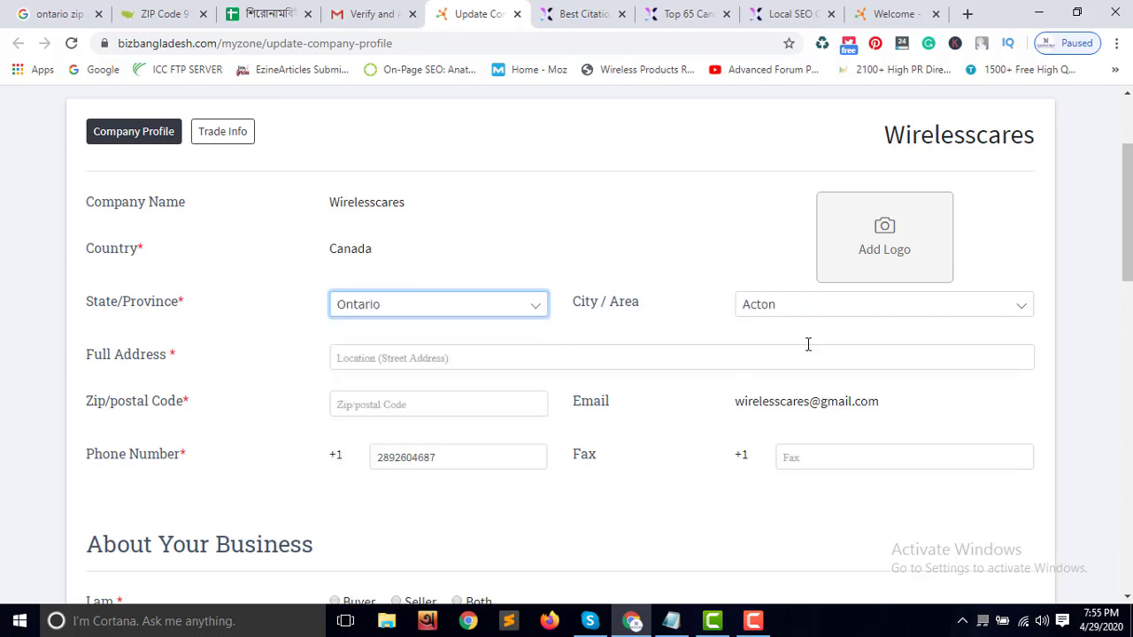
pyautogui.click(805, 307)
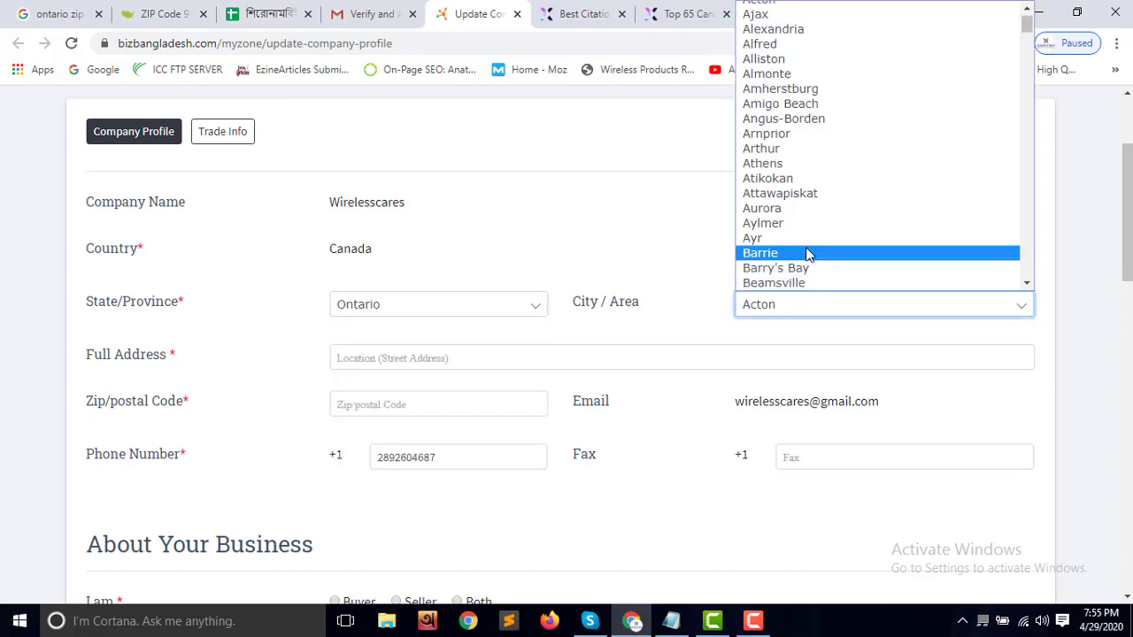
pyautogui.press('h')
pyautogui.press('Down')
pyautogui.press('Down')
pyautogui.click(804, 284)
pyautogui.scroll(-1, 669, 347)
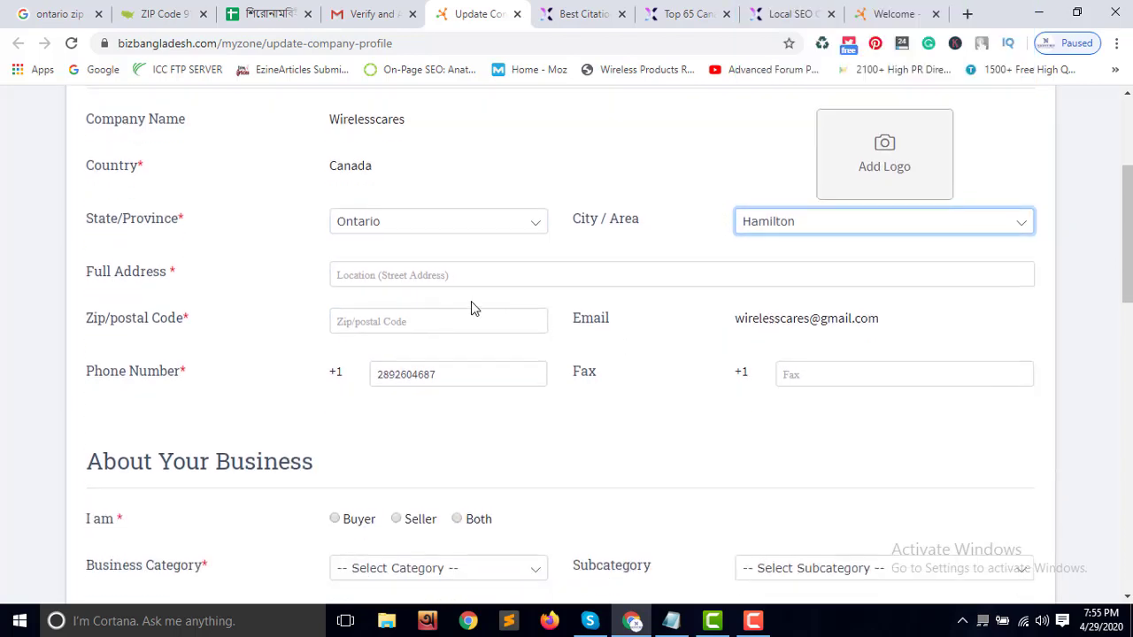
# Fill the full address, postal code and phone from Chrome's saved autofill entry
pyautogui.click(455, 277)
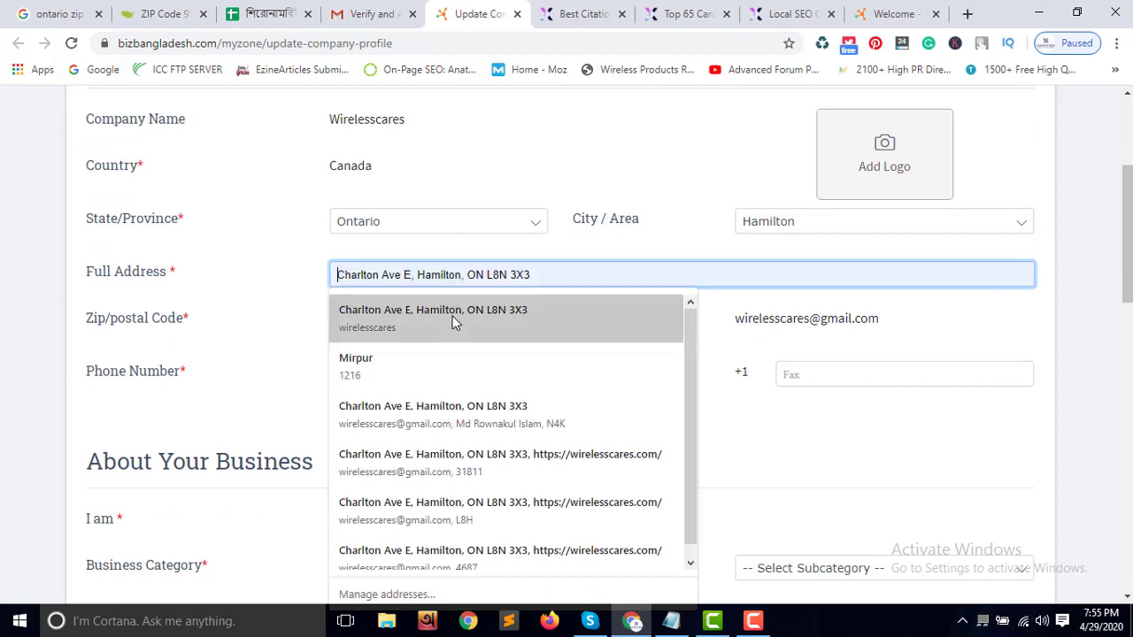
pyautogui.click(452, 318)
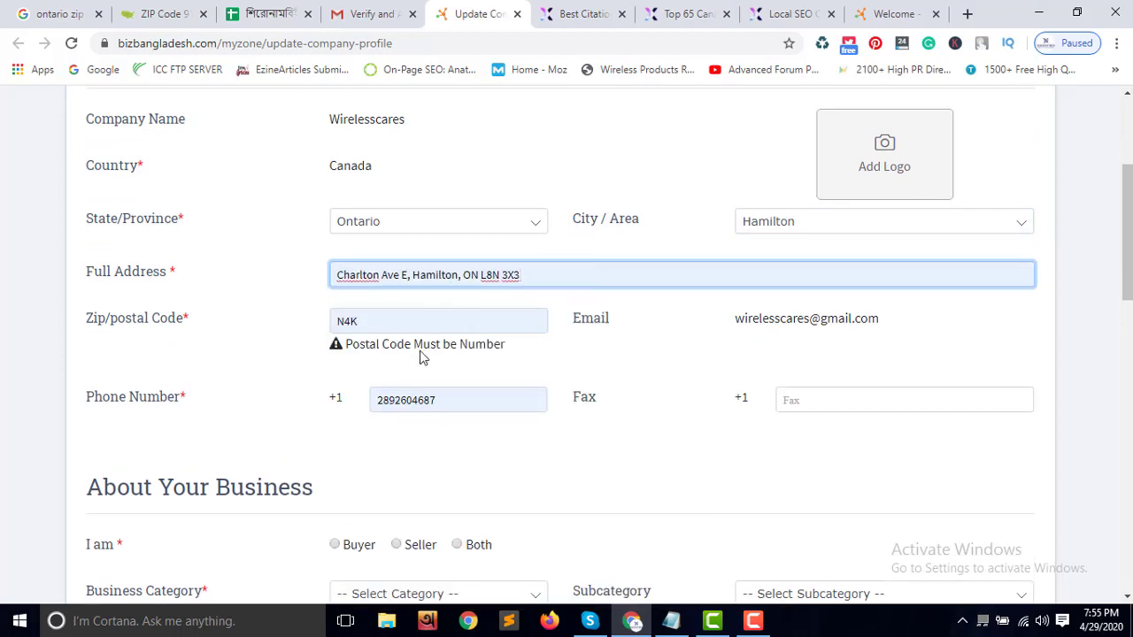
pyautogui.click(362, 351)
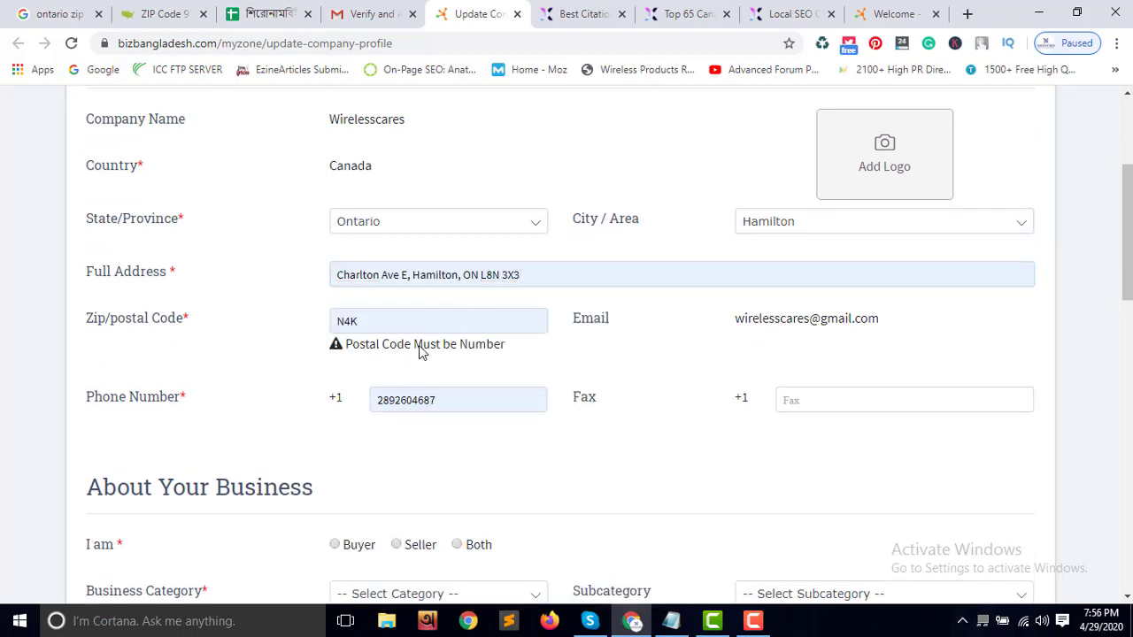
pyautogui.click(378, 324)
pyautogui.moveTo(378, 324); pyautogui.dragTo(329, 321)
pyautogui.click(364, 371)
pyautogui.scroll(-3, 500, 452)
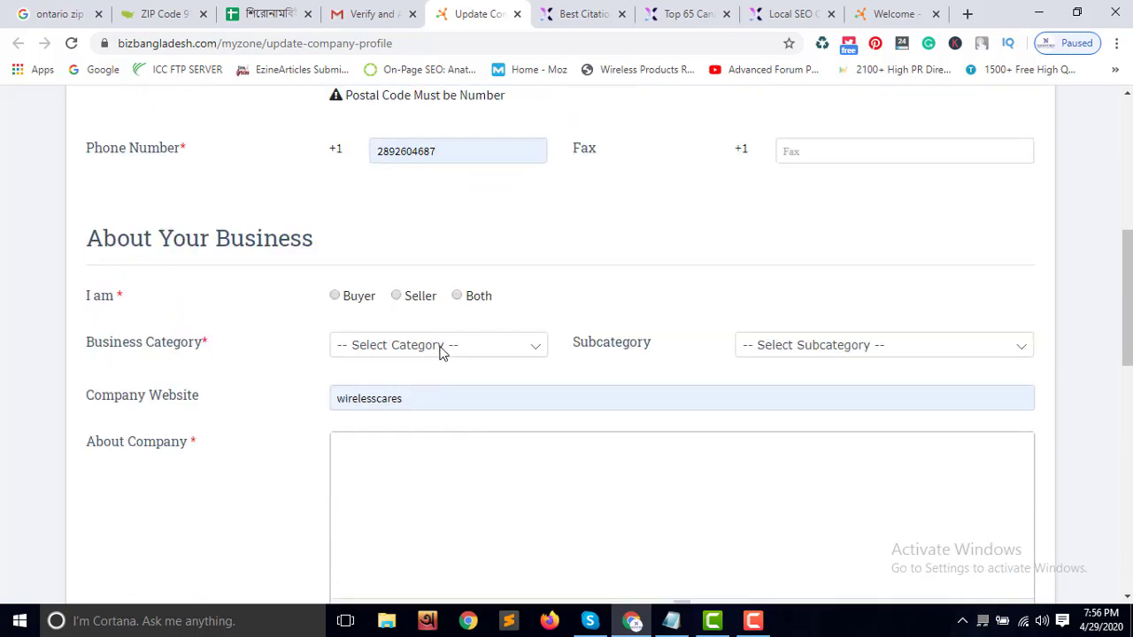
# Set the Business Category to Electronics & Electrical
pyautogui.click(536, 354)
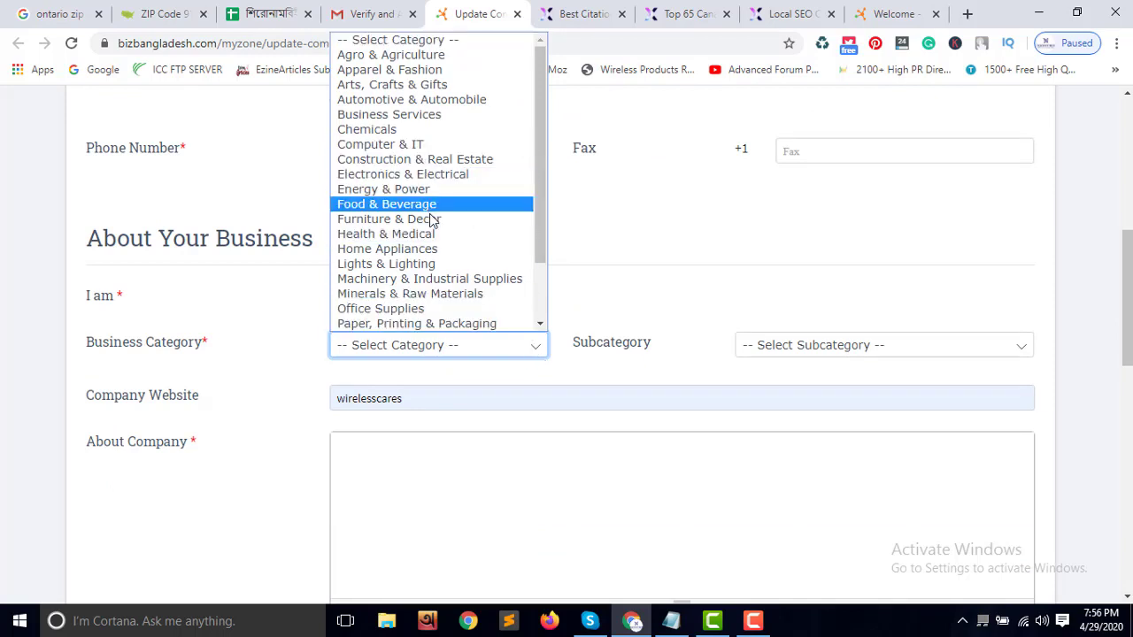
pyautogui.scroll(-2, 442, 257)
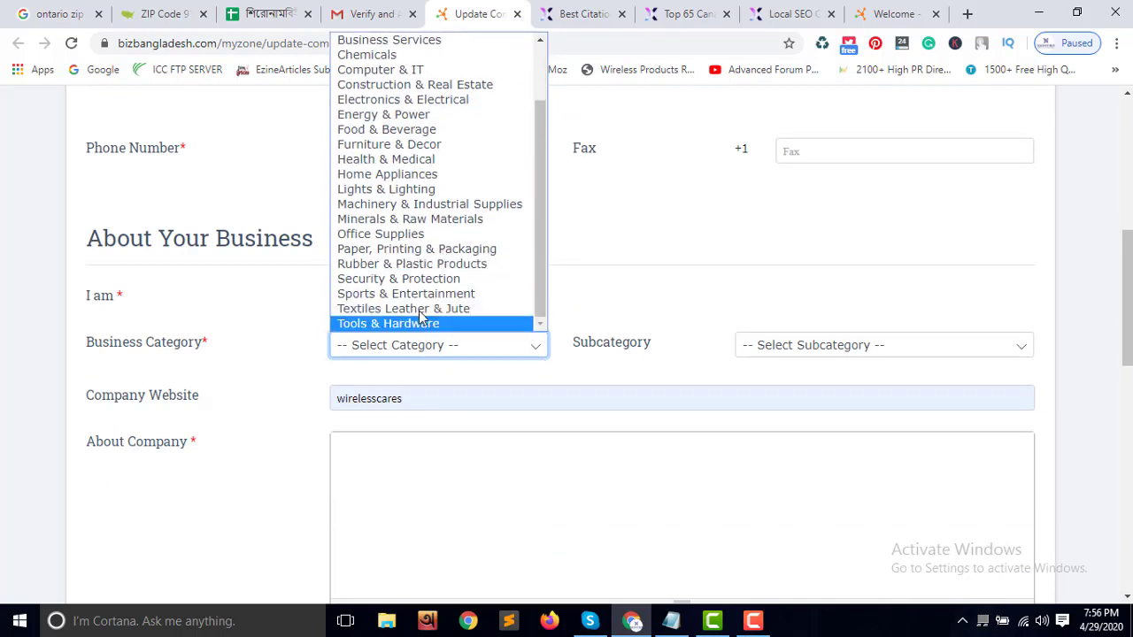
pyautogui.scroll(2, 428, 217)
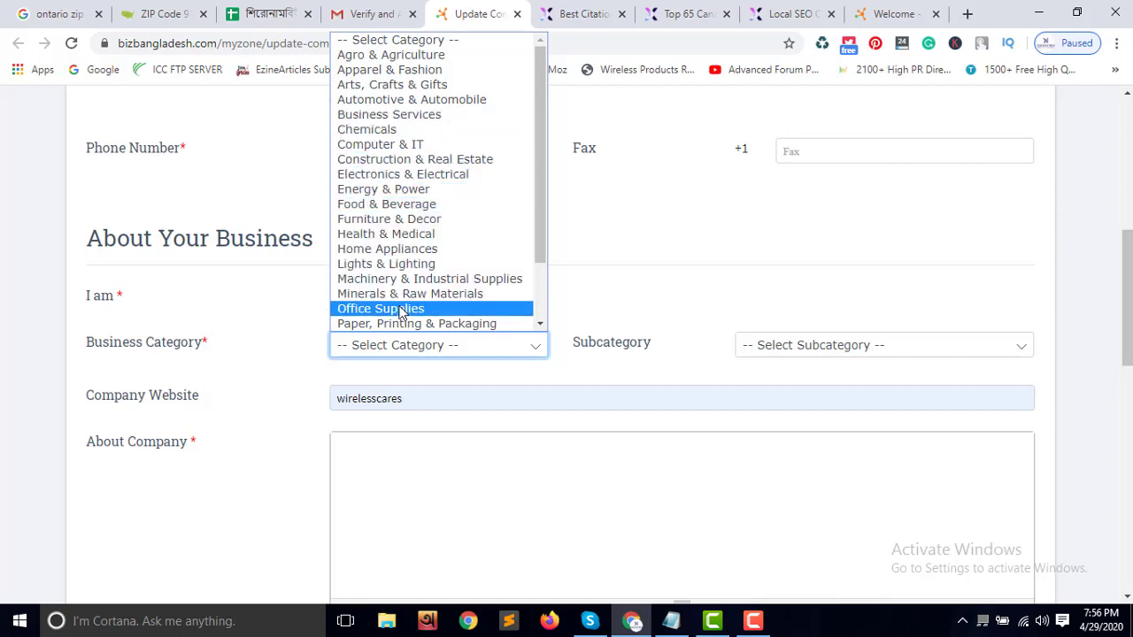
pyautogui.scroll(-1, 409, 317)
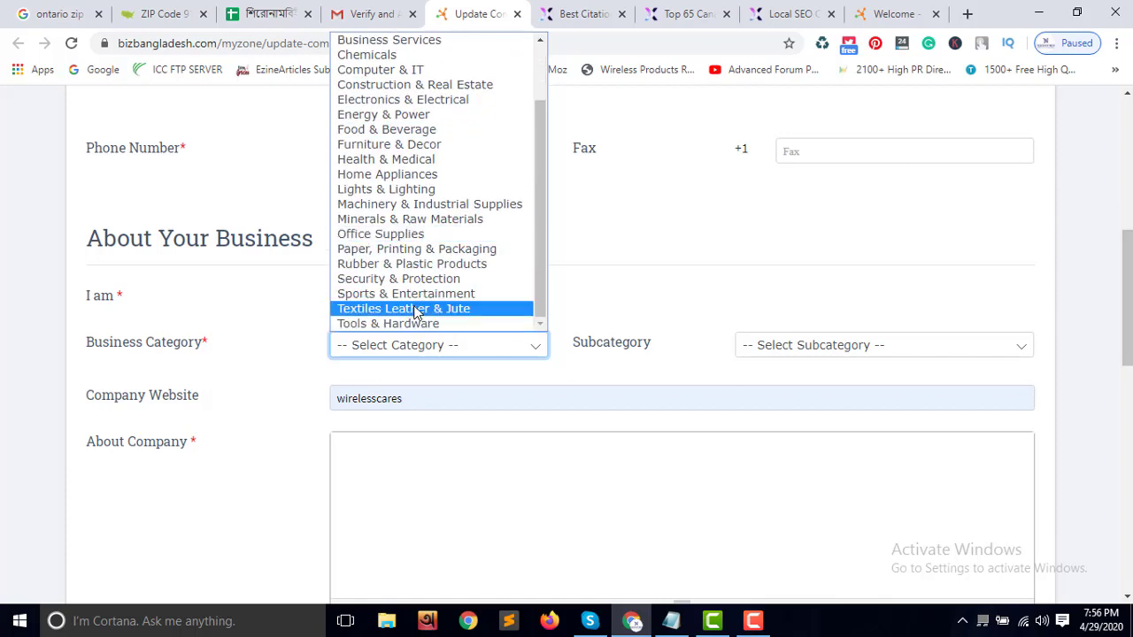
pyautogui.scroll(2, 417, 320)
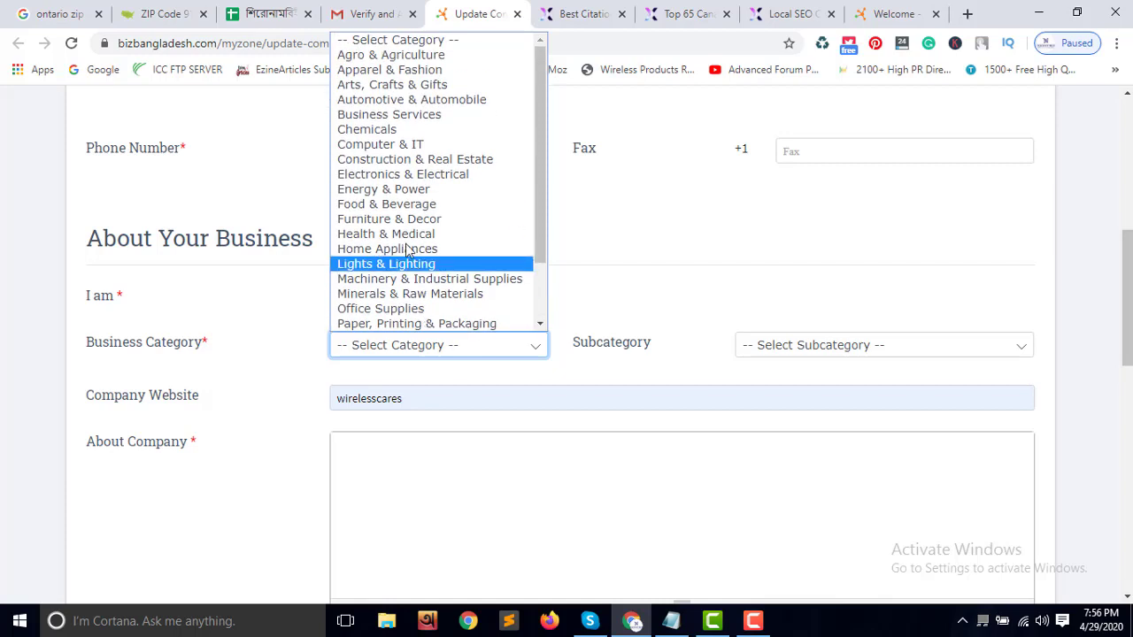
pyautogui.click(409, 181)
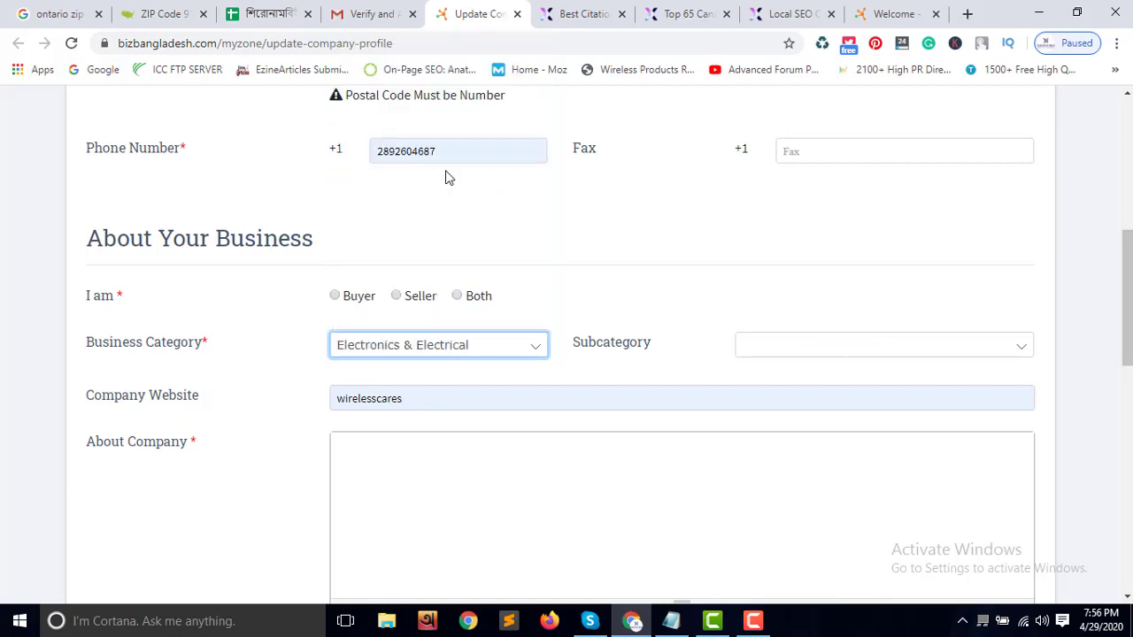
# Choose Wireless / Bluetooth Products as subcategory and bring up the Notepad keyword list
pyautogui.click(791, 351)
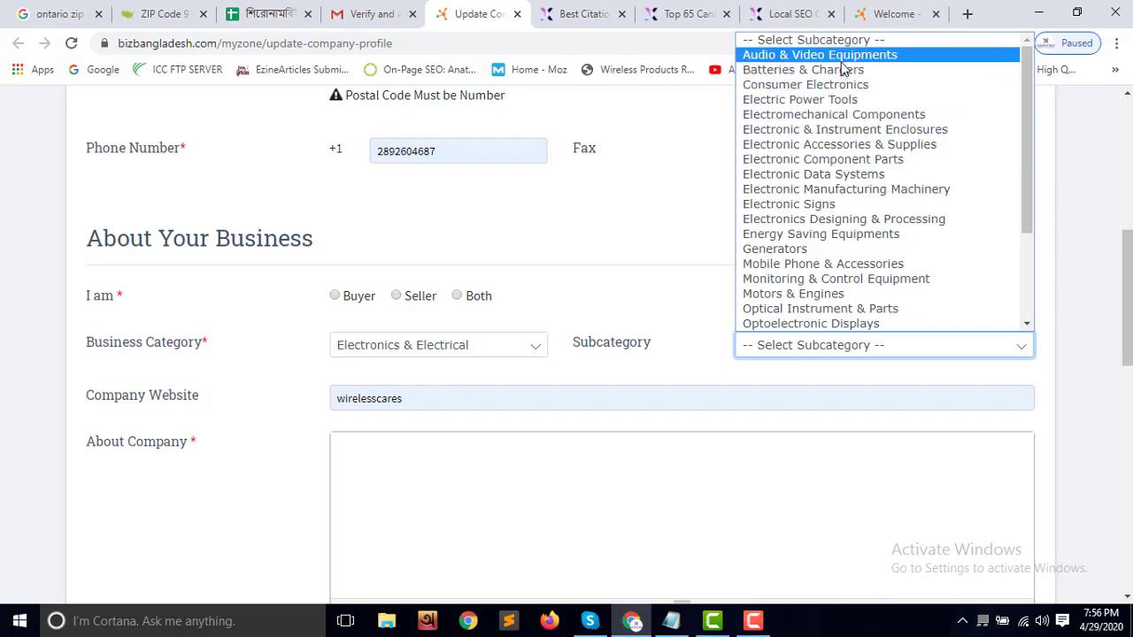
pyautogui.scroll(-3, 856, 320)
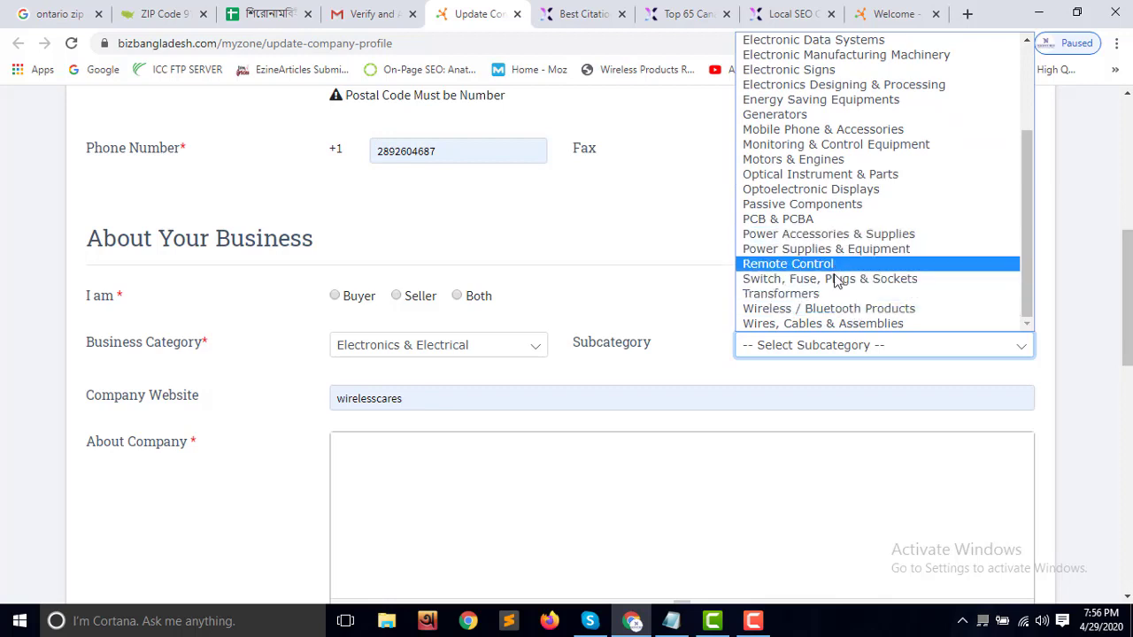
pyautogui.click(834, 309)
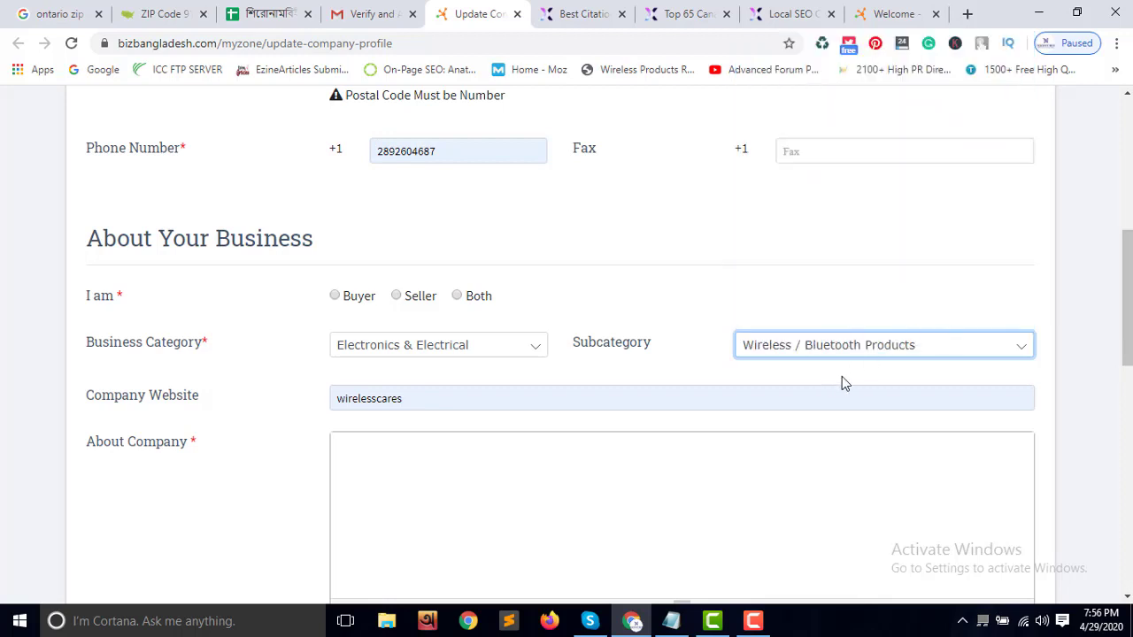
pyautogui.scroll(-2, 445, 254)
pyautogui.click(381, 307)
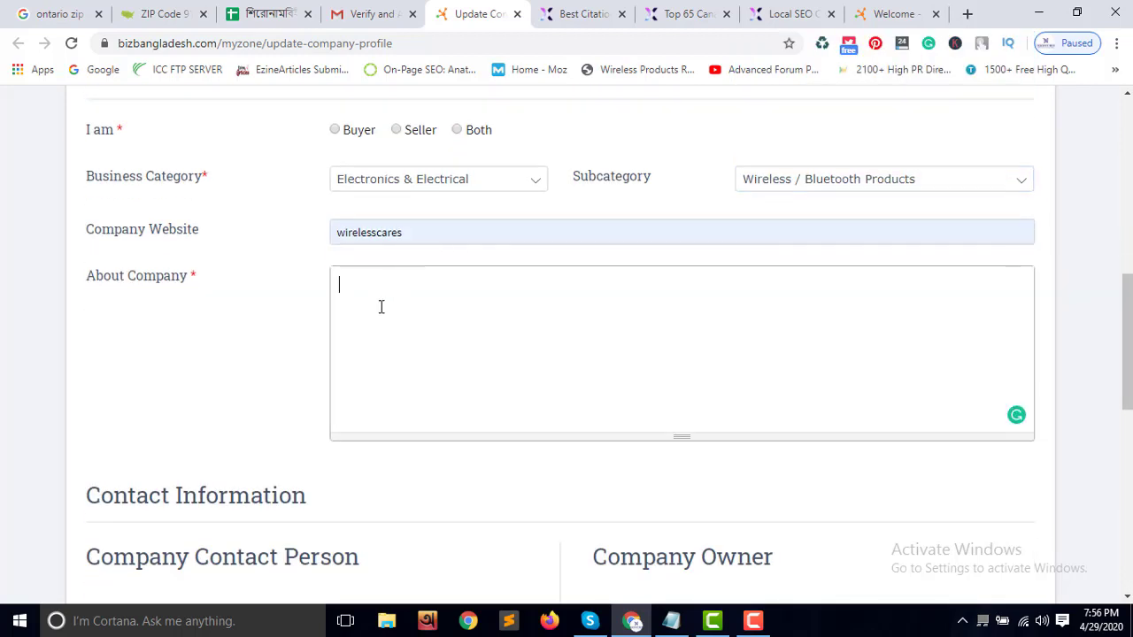
pyautogui.click(671, 624)
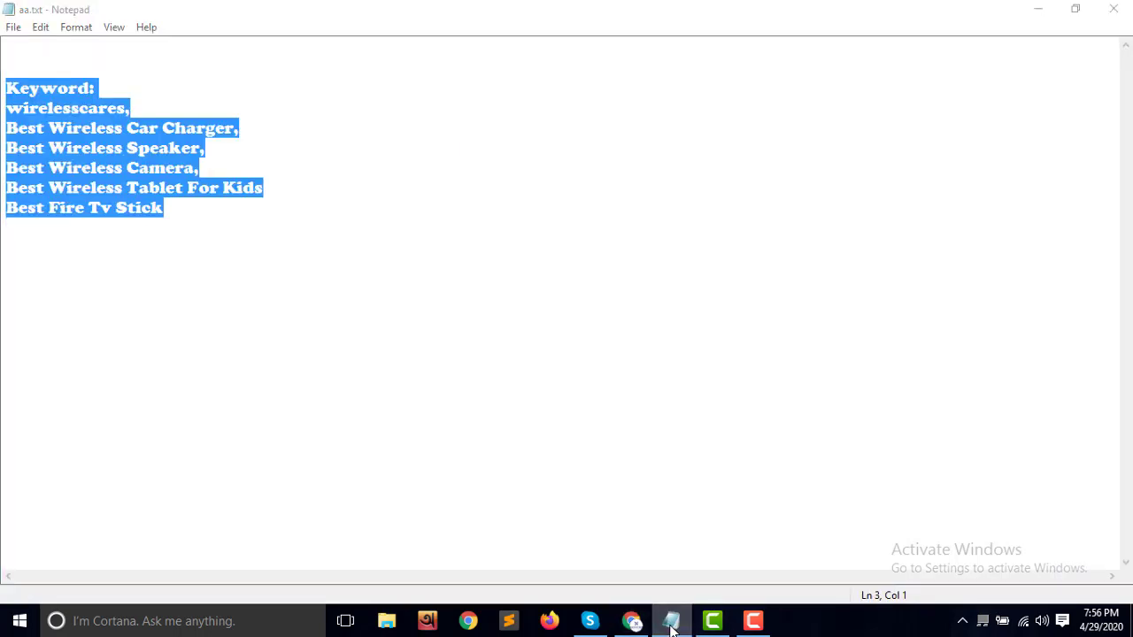
# Copy the Wirelesscares description from cell L2 and paste it into About Company
pyautogui.click(671, 624)
pyautogui.click(632, 623)
pyautogui.click(644, 628)
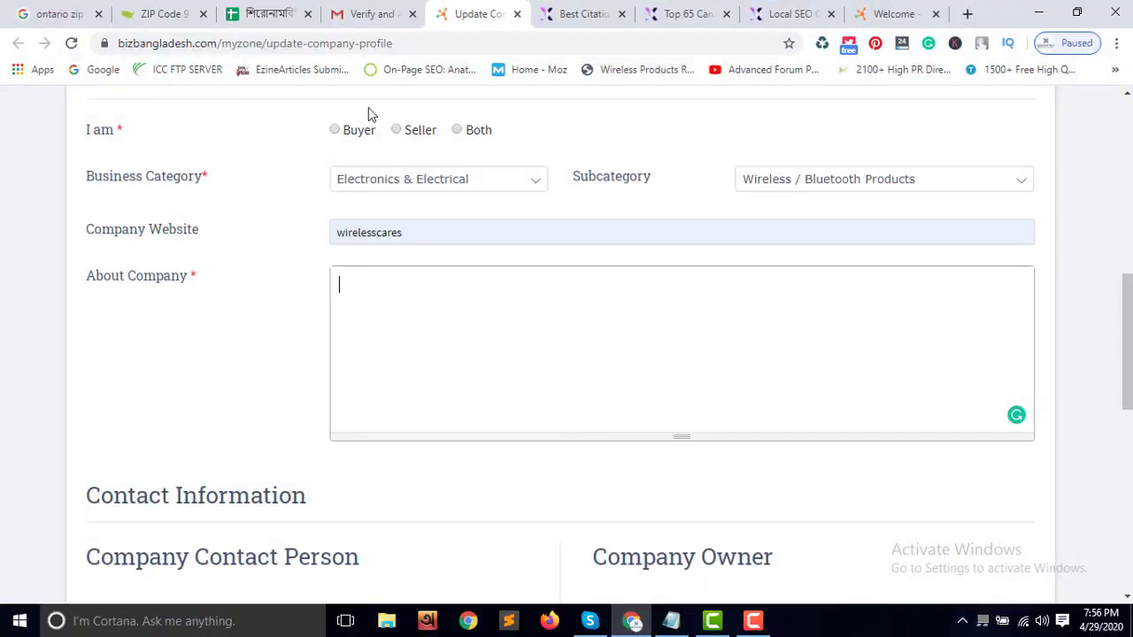
pyautogui.click(270, 17)
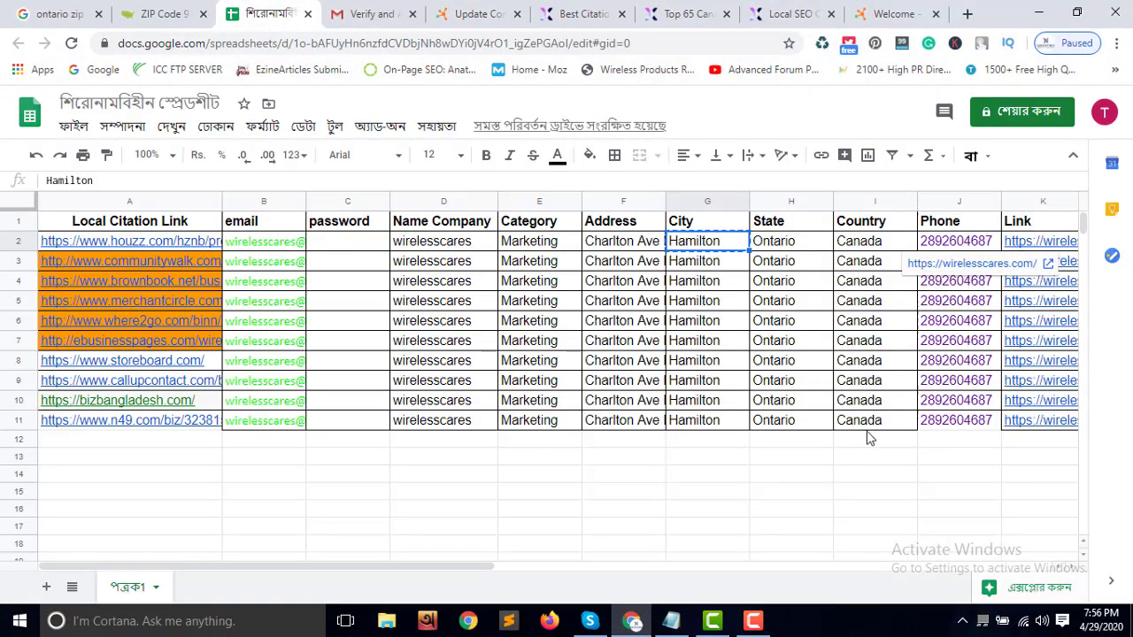
pyautogui.moveTo(488, 566); pyautogui.dragTo(661, 580)
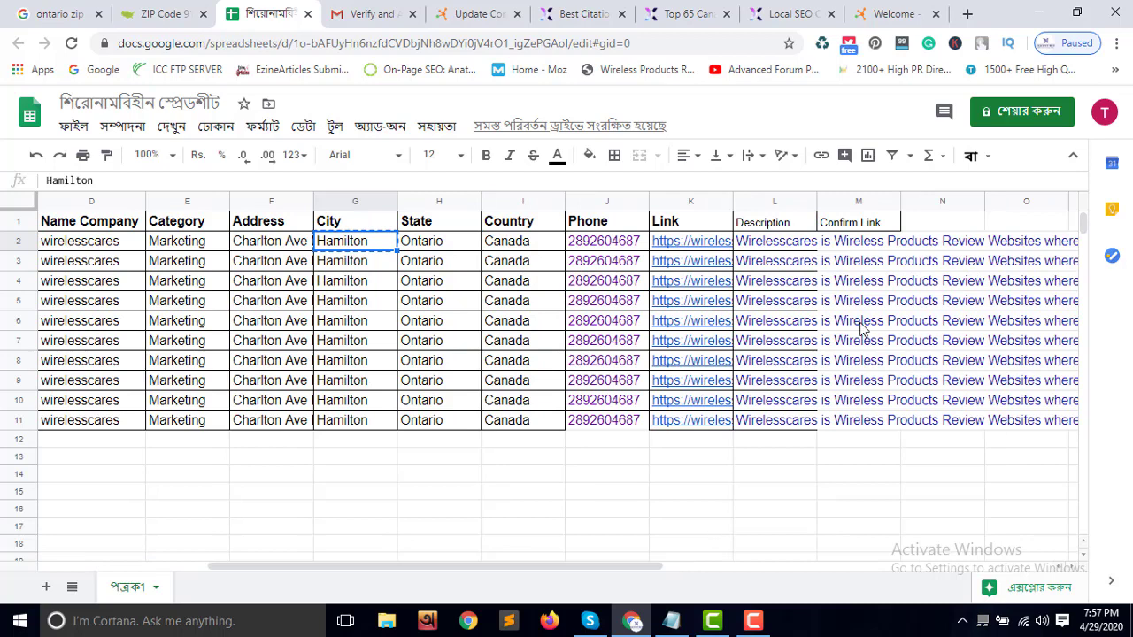
pyautogui.click(800, 247)
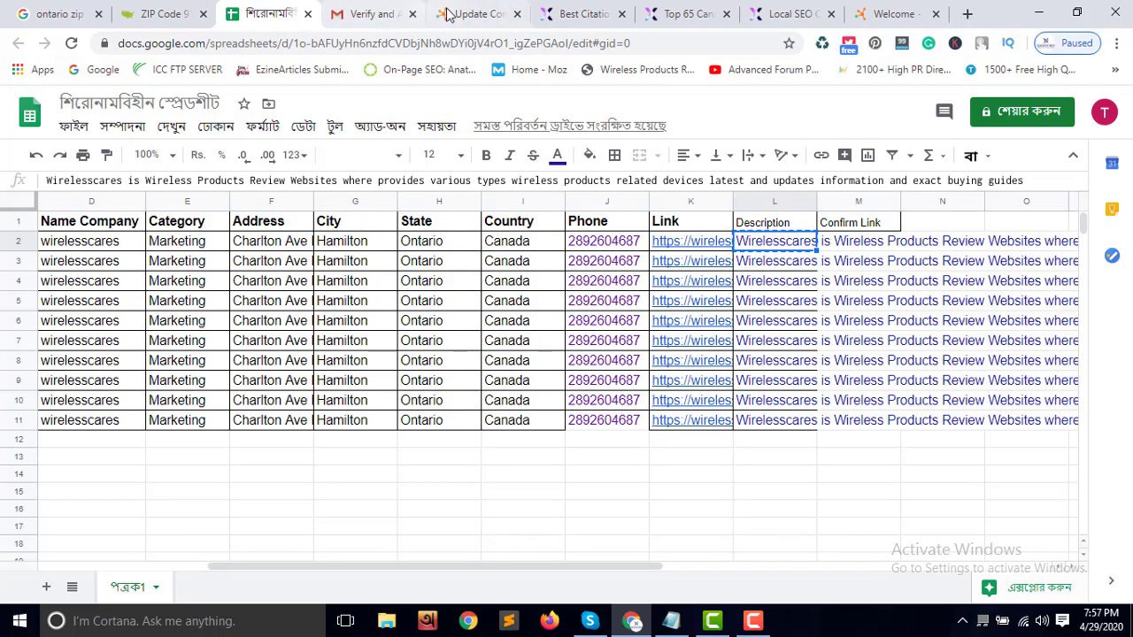
pyautogui.click(433, 18)
pyautogui.click(503, 301)
pyautogui.write('Wirelesscares is Wireless Products Review Websites where provides various types wireless products related devices latest and updates information and exact buying guides')
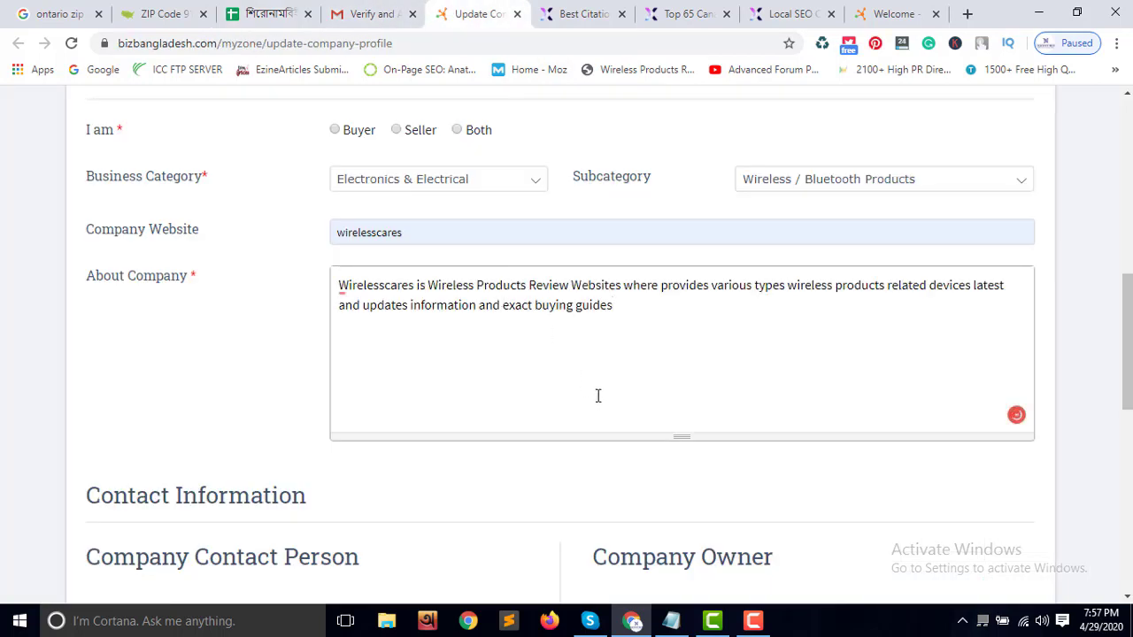
# Enter Marketer as the Designation / Job Title, leaving the contact phone empty
pyautogui.scroll(-3, 685, 397)
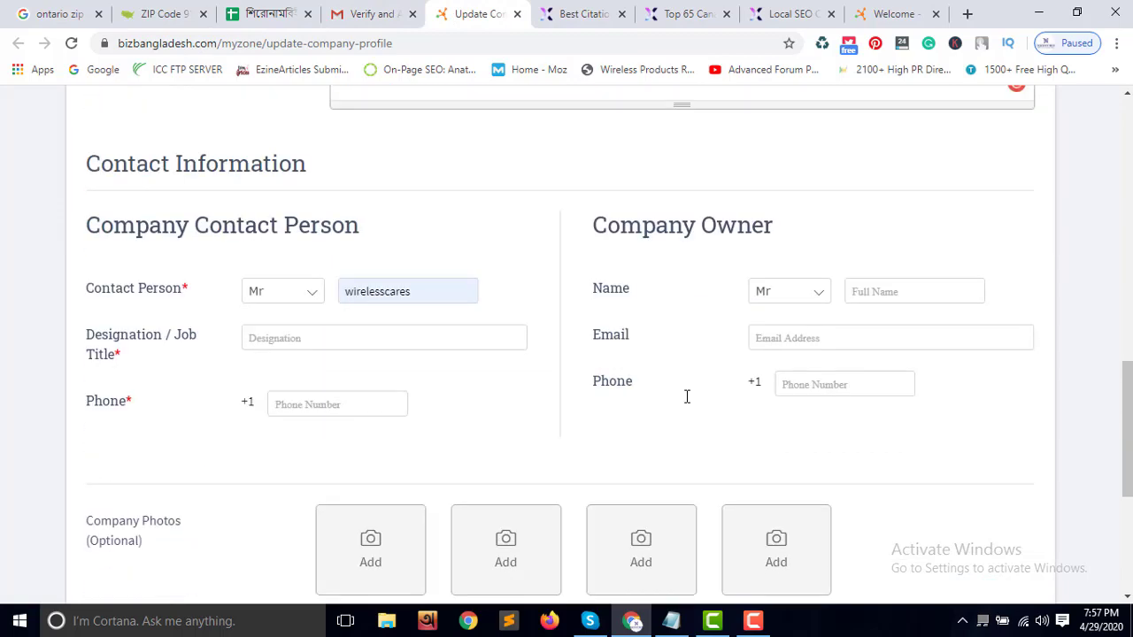
pyautogui.click(370, 345)
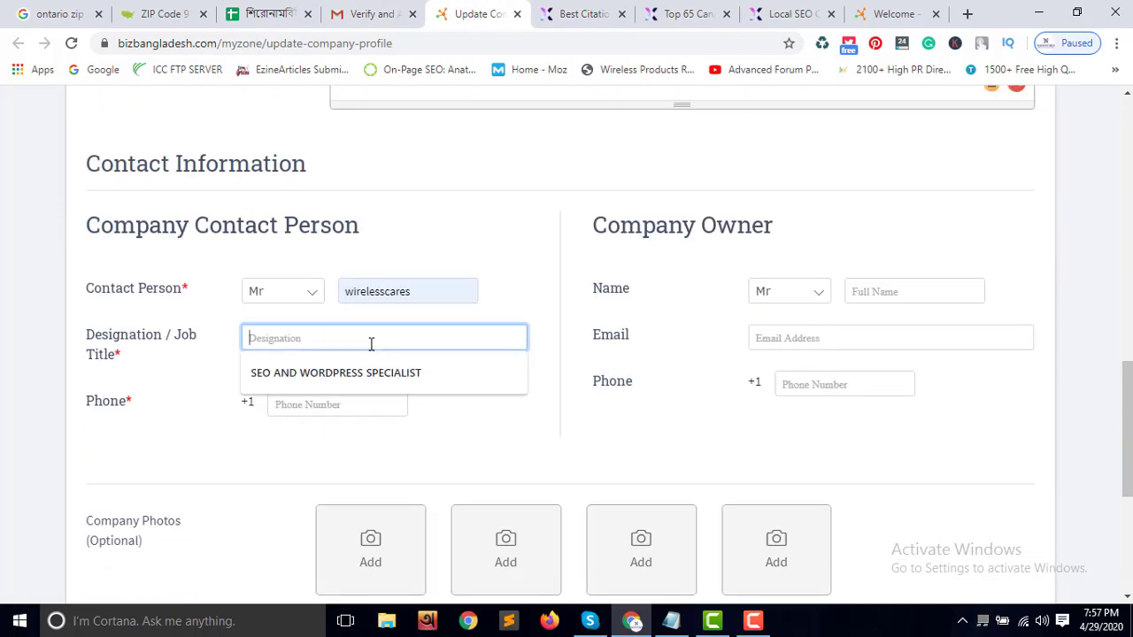
pyautogui.write('Marketer')
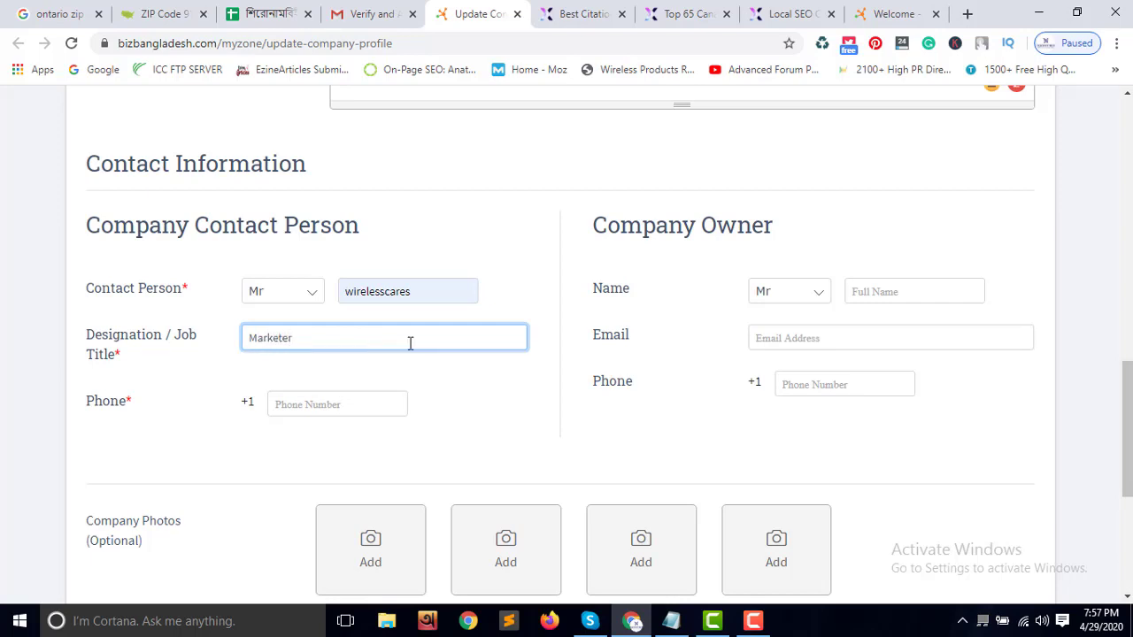
pyautogui.scroll(-2, 380, 425)
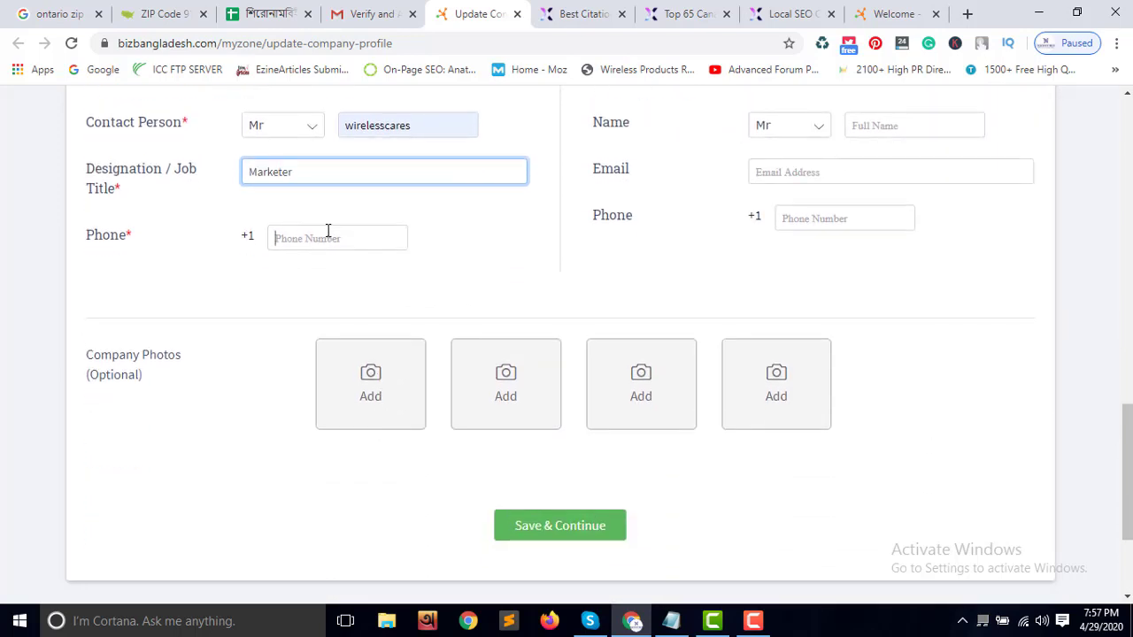
pyautogui.click(328, 235)
pyautogui.press('Escape')
pyautogui.click(450, 313)
pyautogui.scroll(-1, 458, 310)
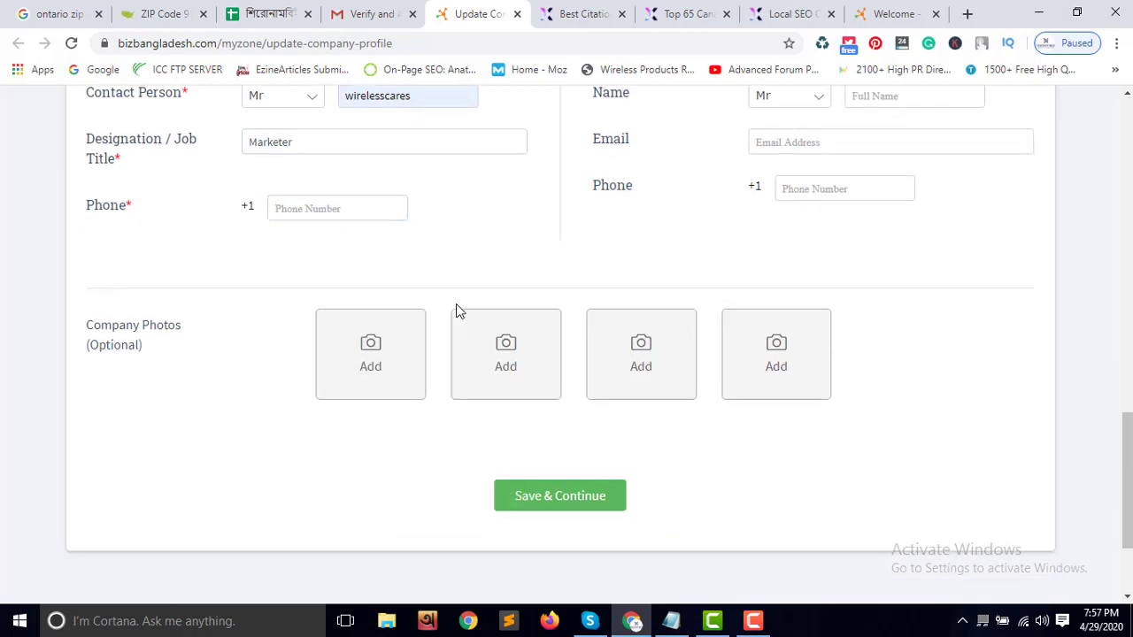
# Start the first company photo upload and browse the Desktop's For gig folder
pyautogui.click(401, 315)
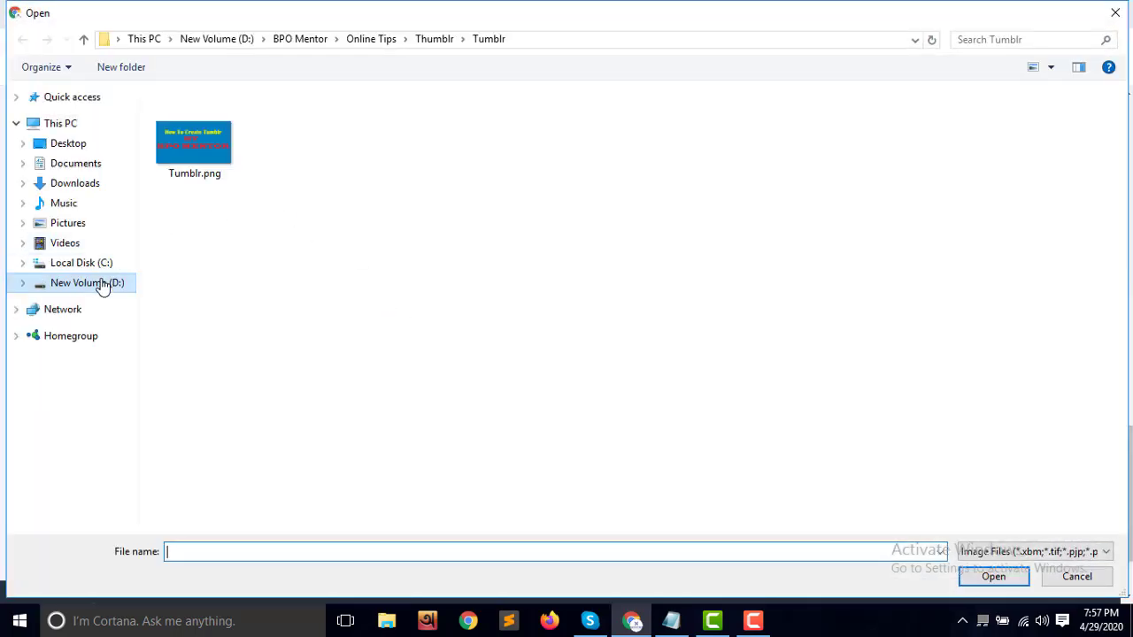
pyautogui.click(101, 283)
pyautogui.click(78, 147)
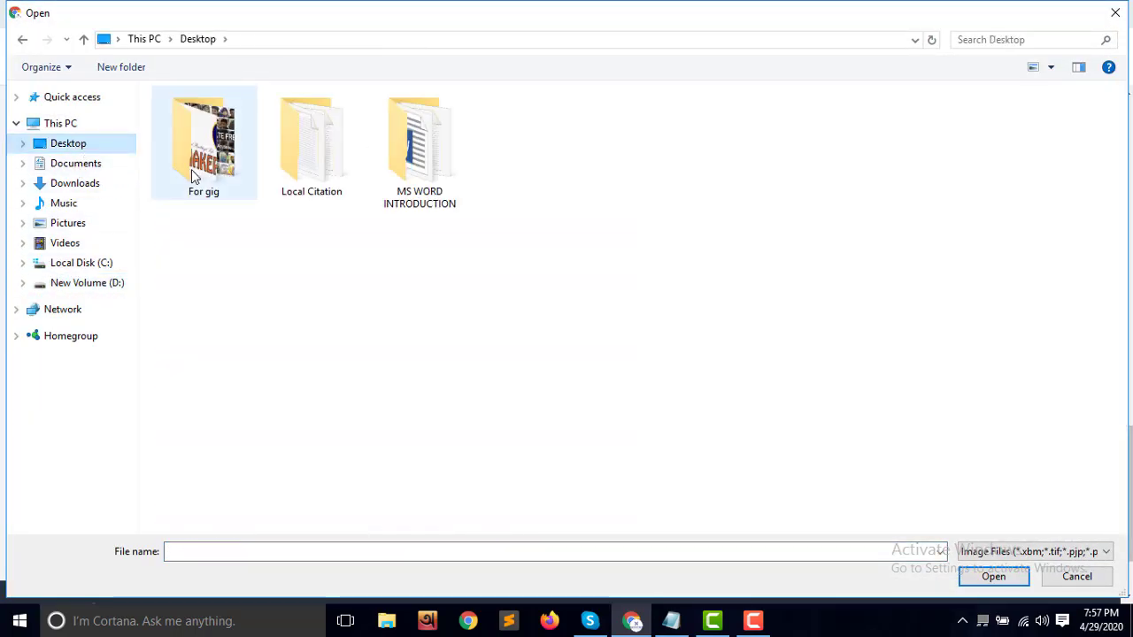
pyautogui.doubleClick(191, 170)
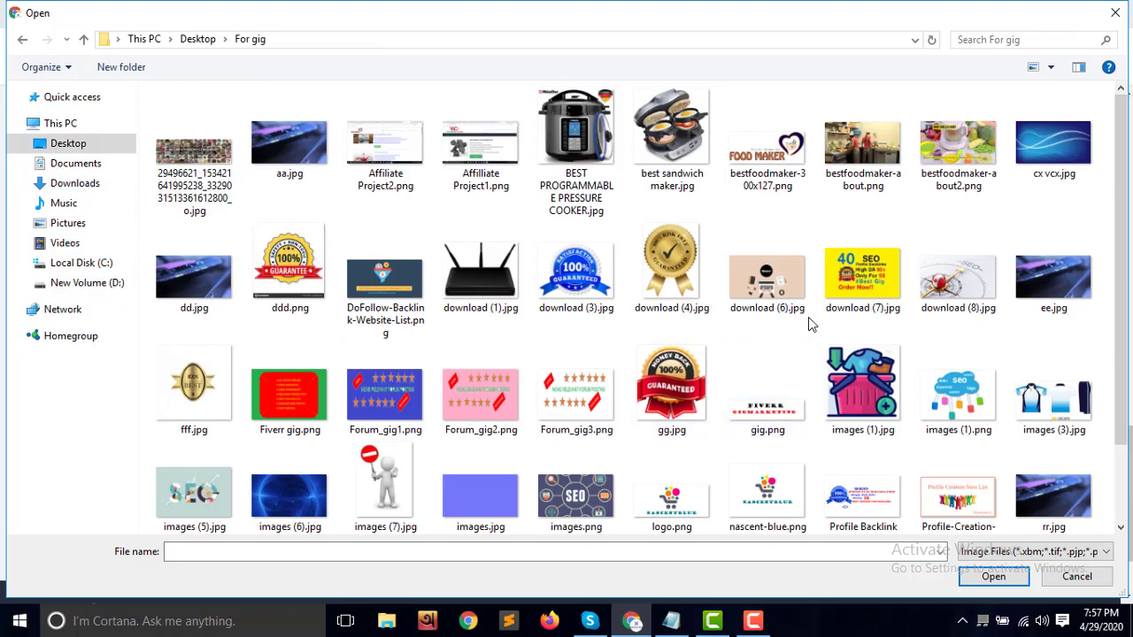
pyautogui.scroll(-2, 808, 326)
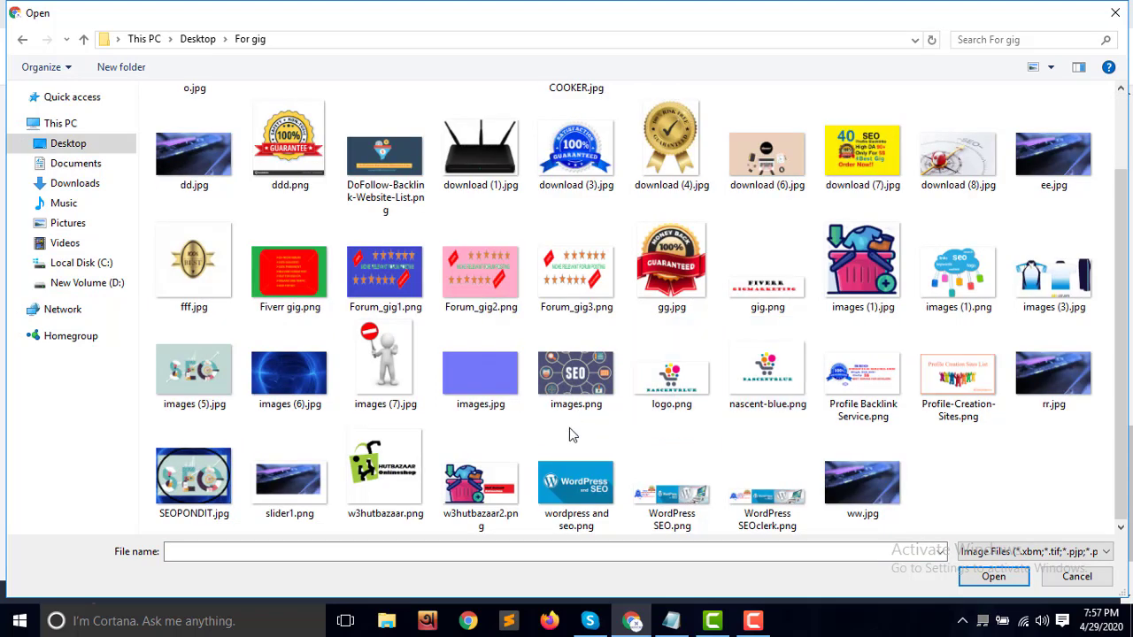
pyautogui.scroll(2, 755, 423)
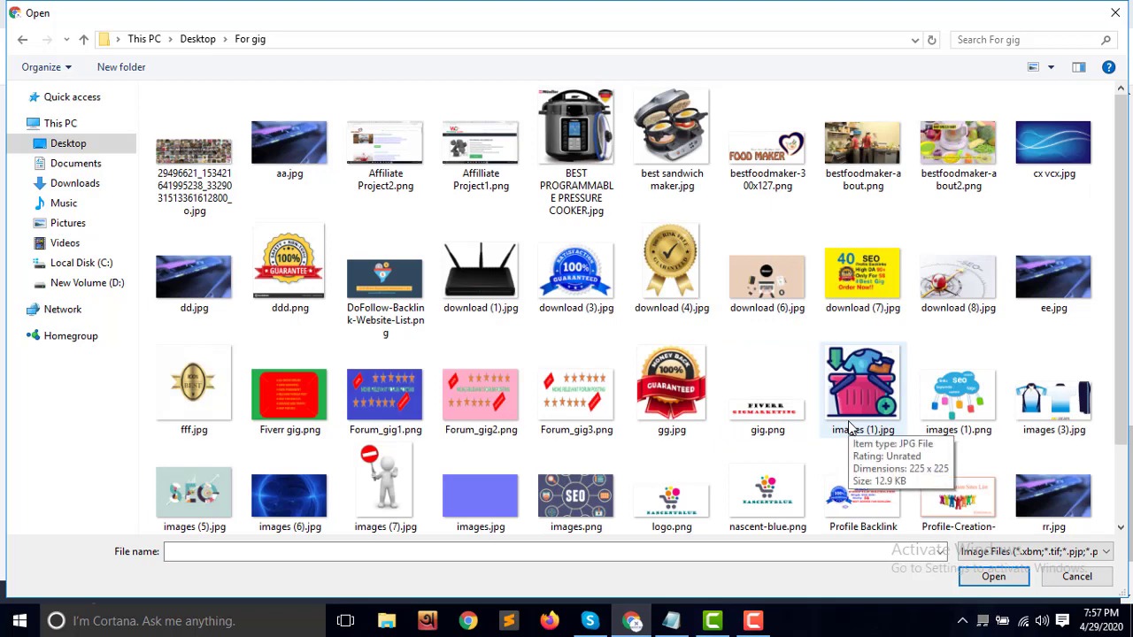
pyautogui.scroll(-1, 850, 429)
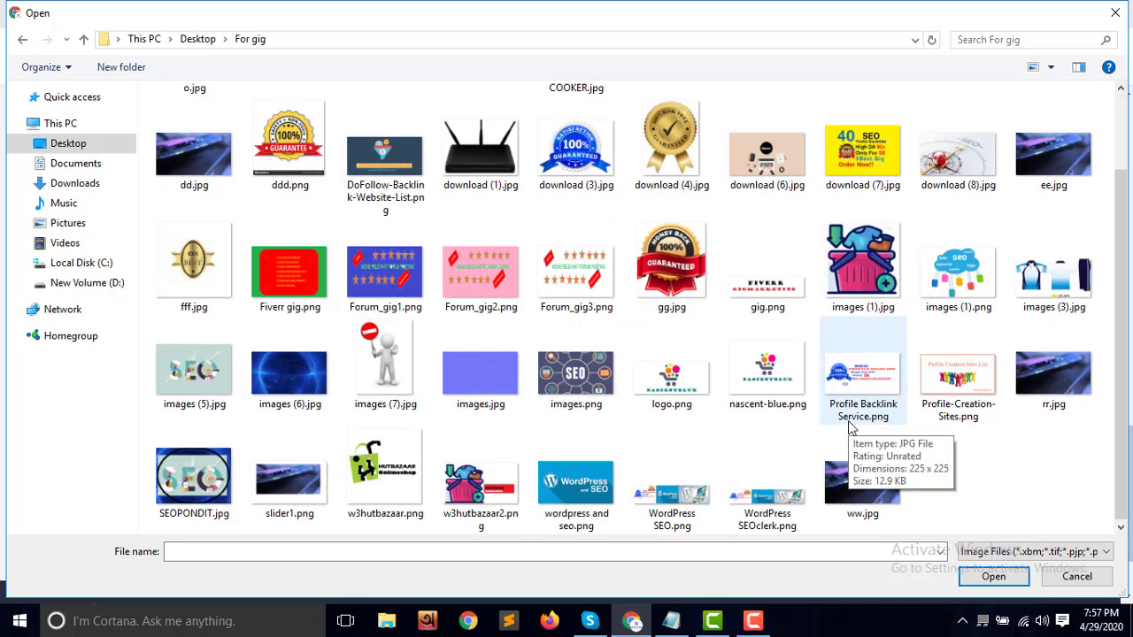
pyautogui.scroll(1, 797, 413)
# Upload wirelesscares_icon.png from D:\Affiliate\wireless cares\product image\1 as the first photo
pyautogui.click(120, 285)
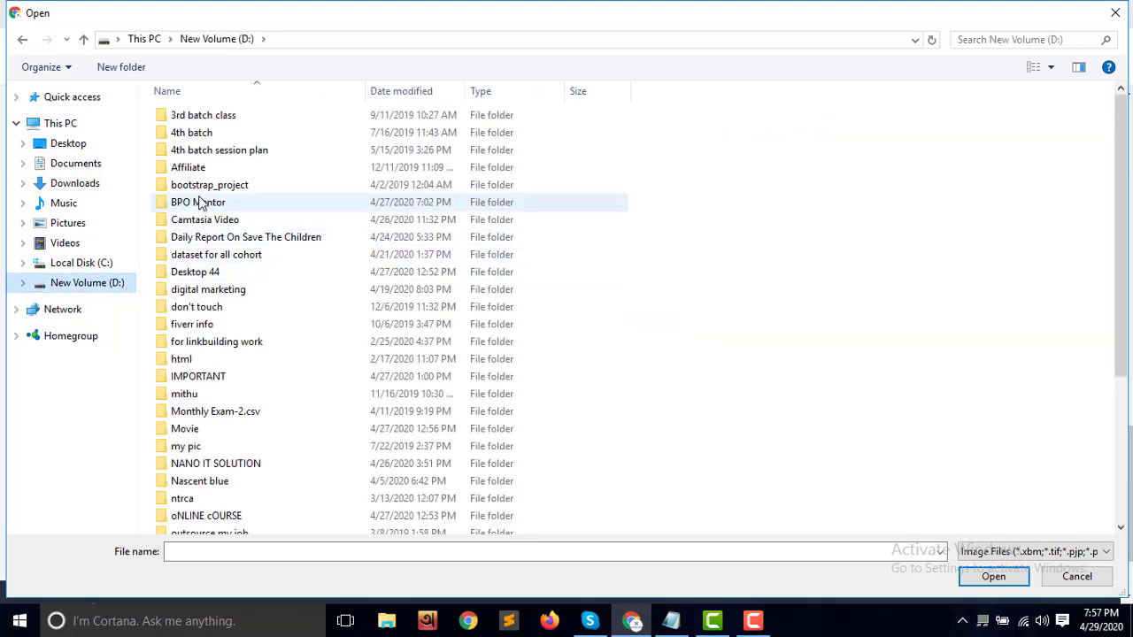
pyautogui.doubleClick(202, 168)
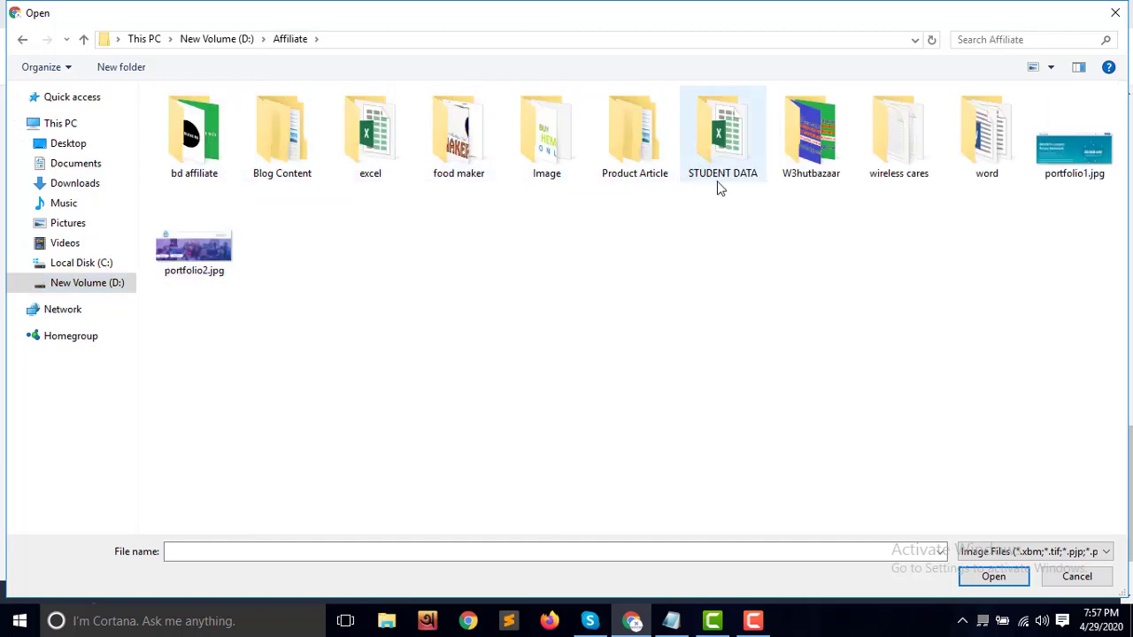
pyautogui.doubleClick(903, 164)
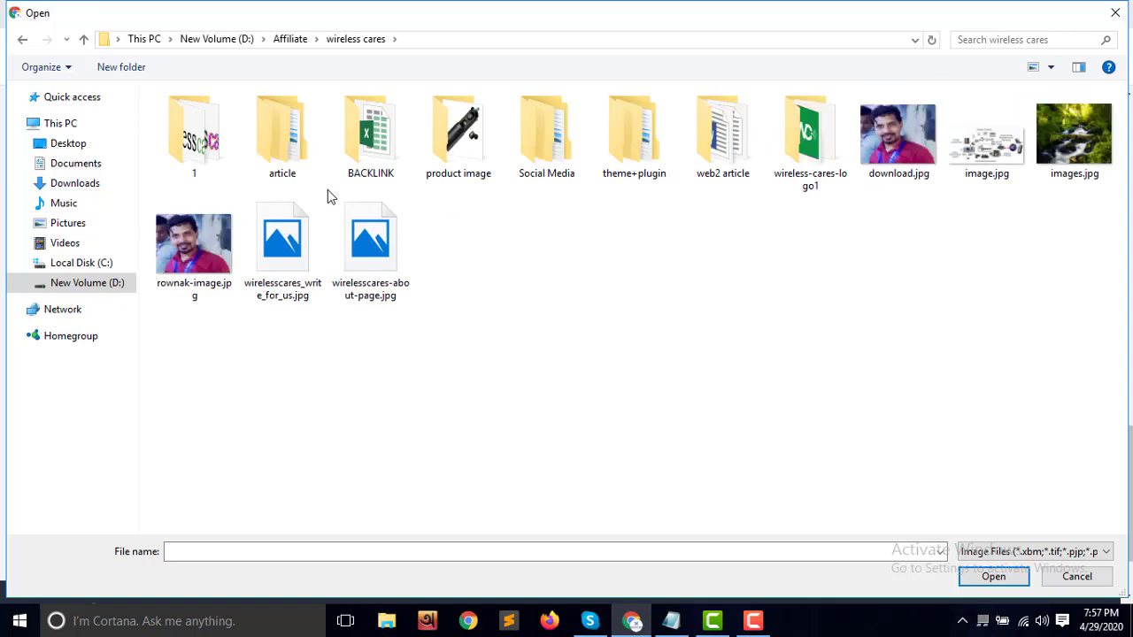
pyautogui.doubleClick(232, 146)
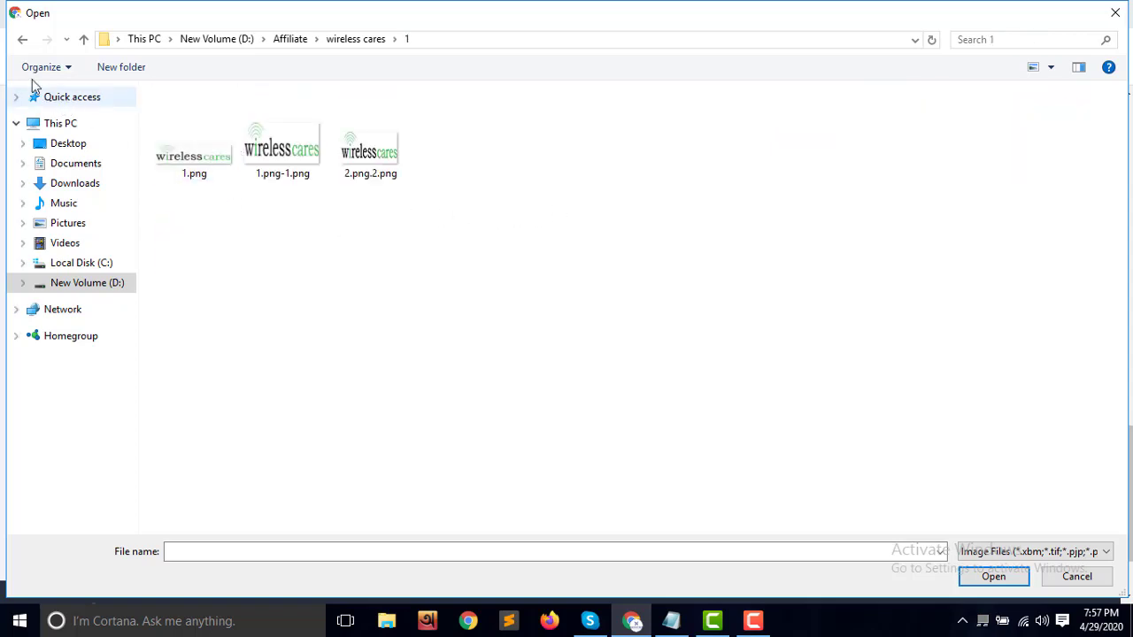
pyautogui.click(23, 39)
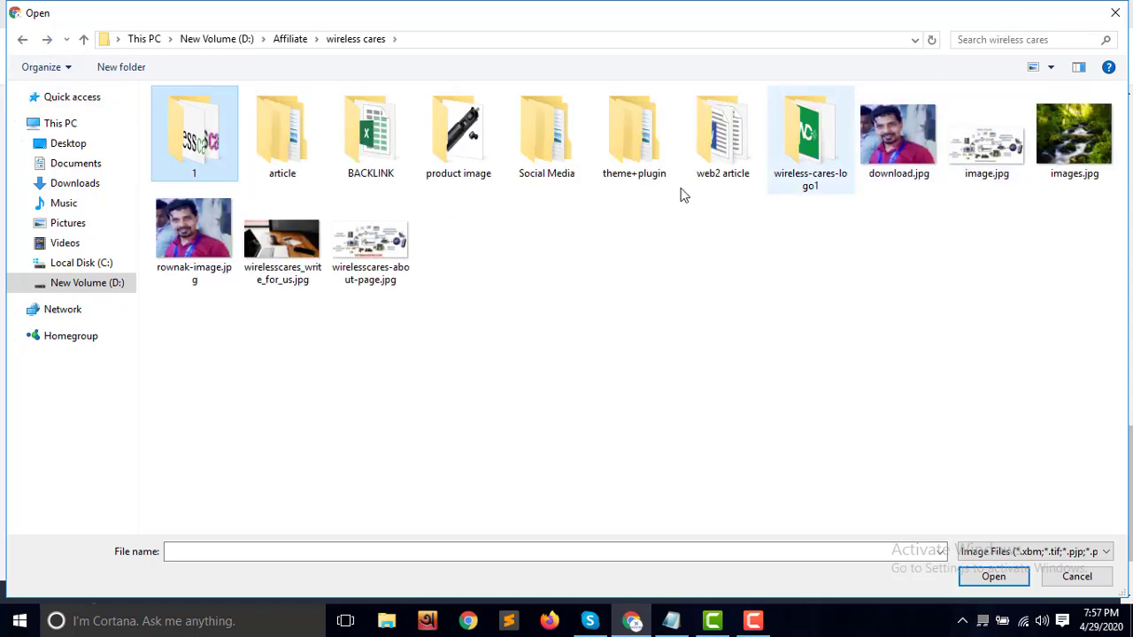
pyautogui.click(295, 153)
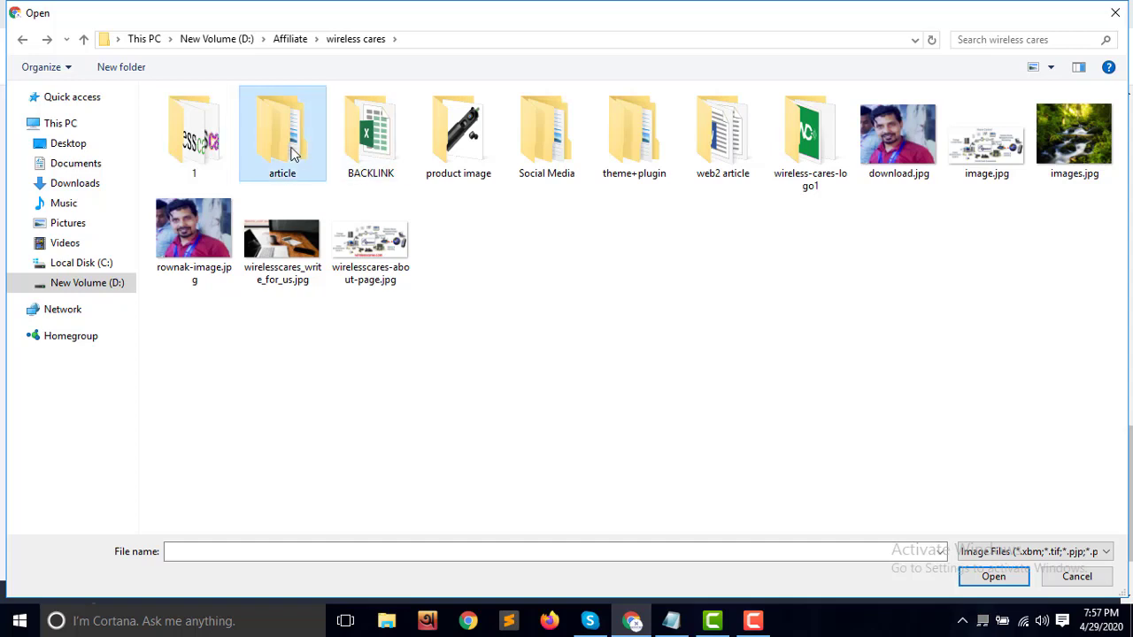
pyautogui.doubleClick(485, 171)
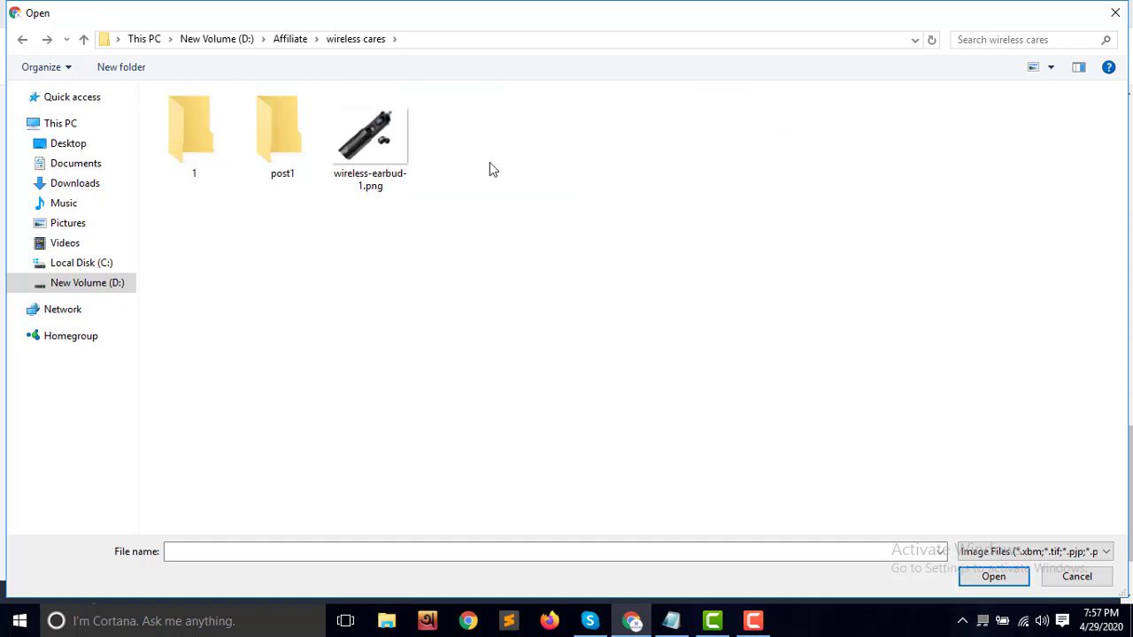
pyautogui.doubleClick(221, 147)
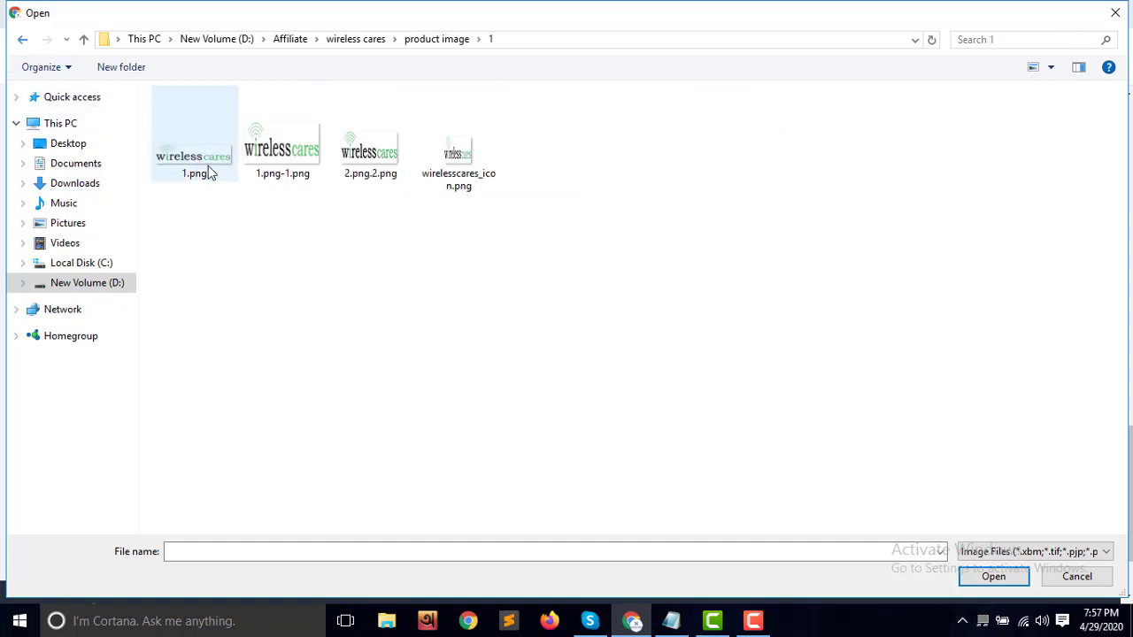
pyautogui.click(452, 163)
pyautogui.doubleClick(453, 163)
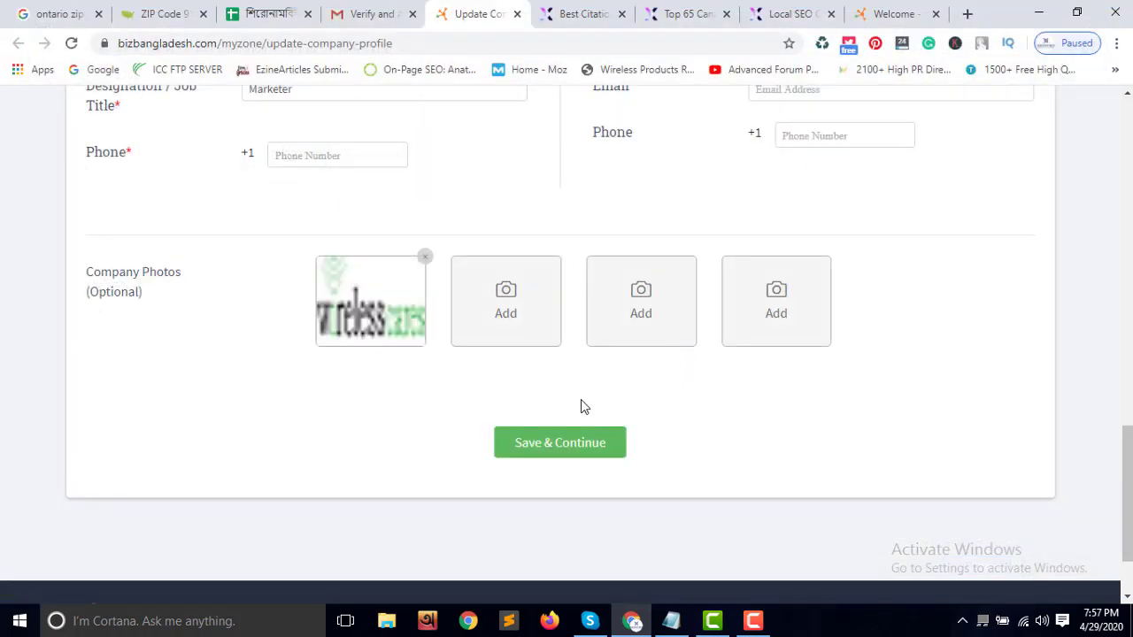
# Add 1.png-1.png and 2.png.2.png as the second and third company photos
pyautogui.click(531, 320)
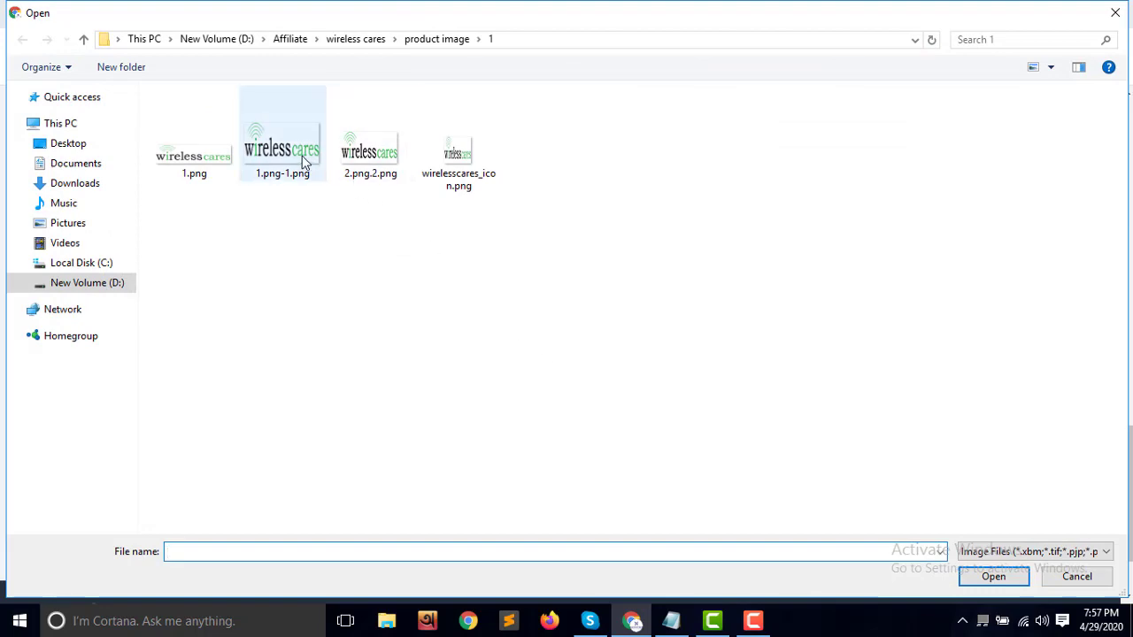
pyautogui.doubleClick(305, 162)
pyautogui.click(656, 337)
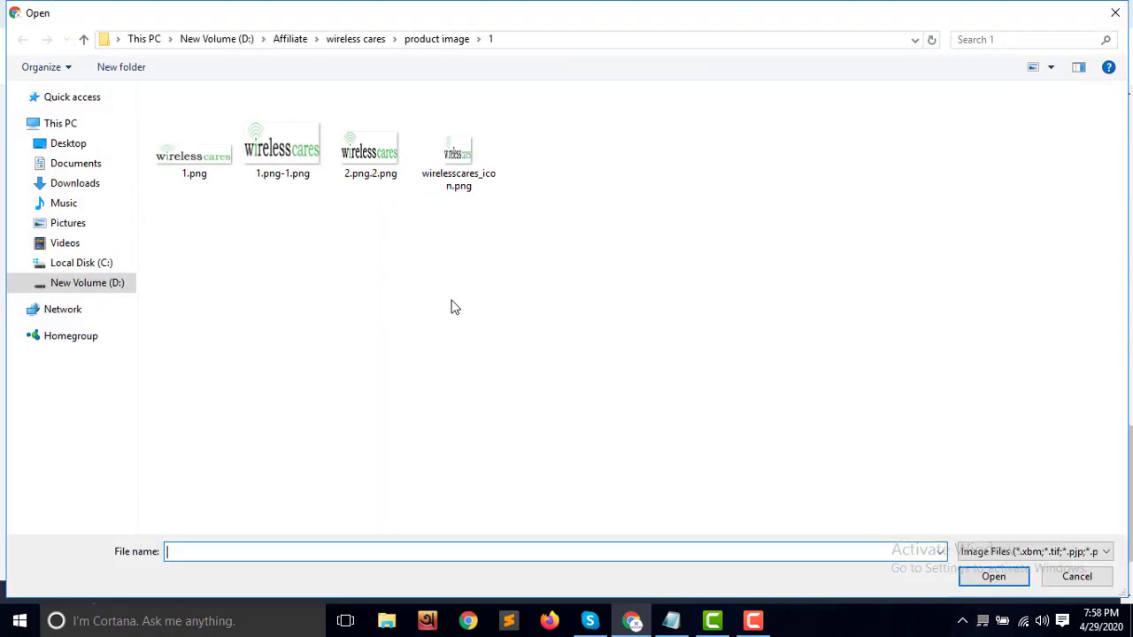
pyautogui.doubleClick(370, 151)
# Add wireless-earbud-1.png from the product image folder as the fourth photo
pyautogui.click(766, 320)
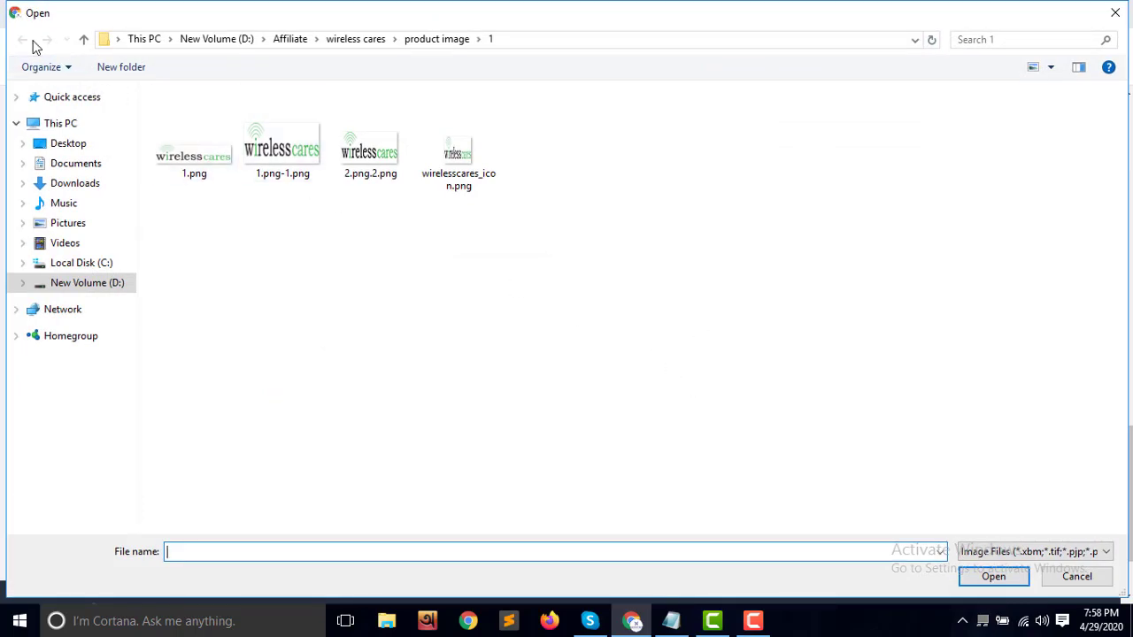
pyautogui.click(346, 41)
pyautogui.doubleClick(437, 146)
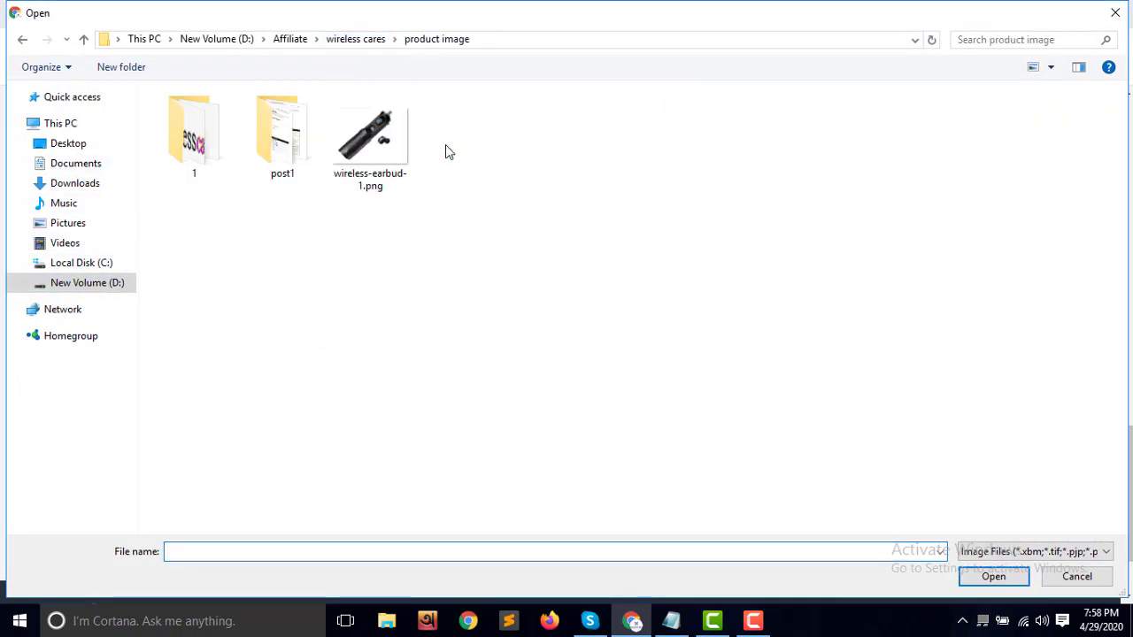
pyautogui.doubleClick(366, 152)
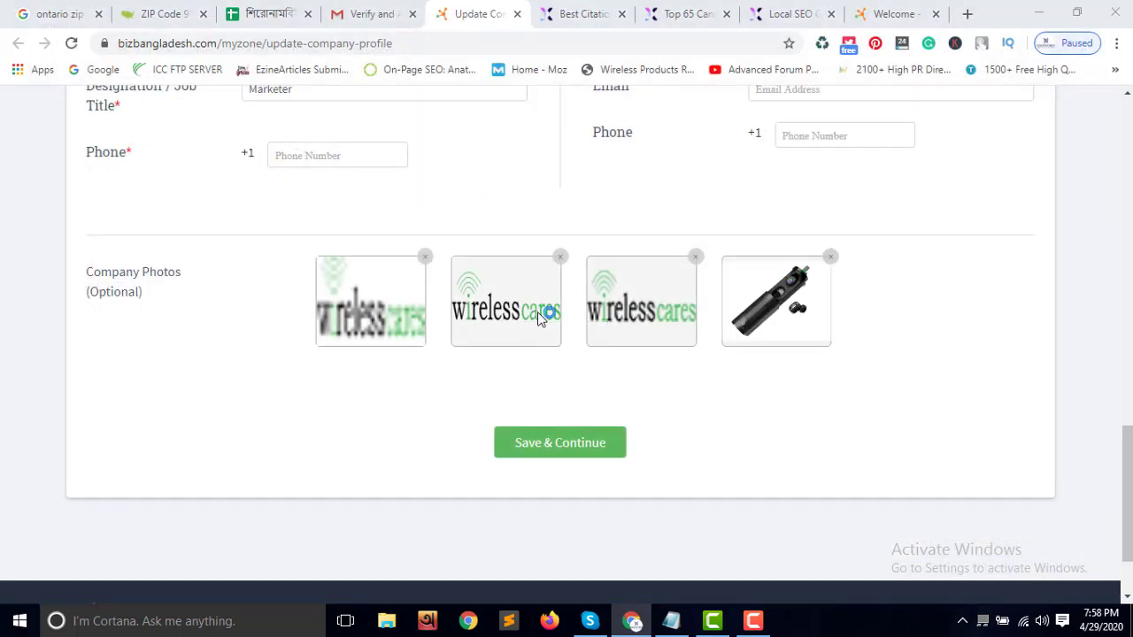
pyautogui.click(534, 317)
# Replace photo two with sports-wireless-earbuds-3.PNG and photo three with best_wireless_camera.png
pyautogui.doubleClick(309, 169)
pyautogui.doubleClick(387, 149)
pyautogui.click(639, 300)
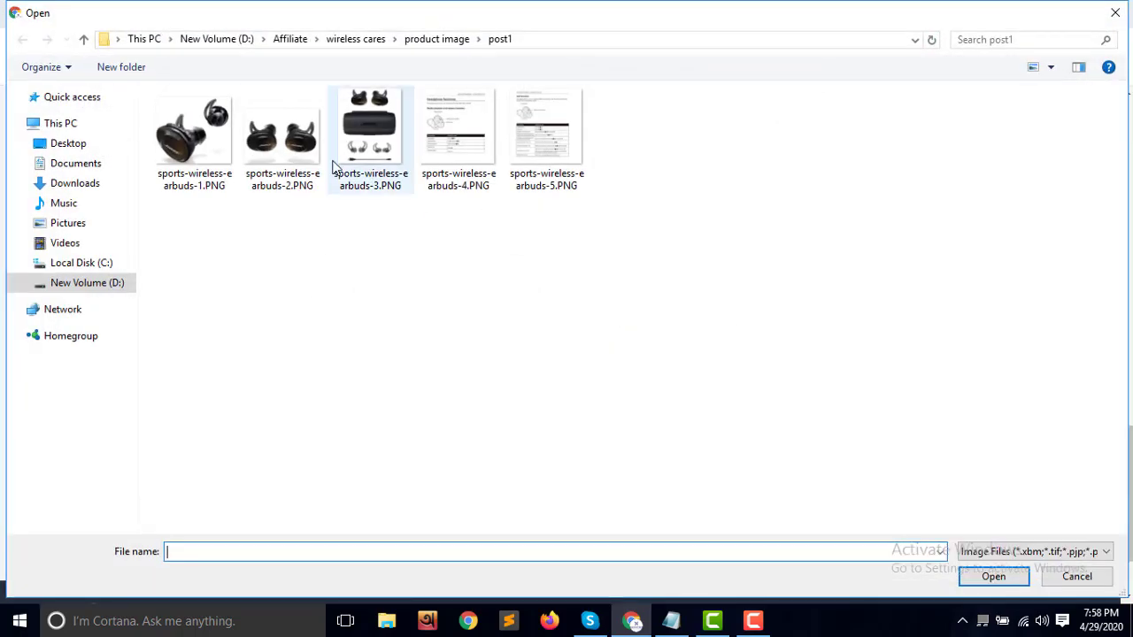
pyautogui.click(372, 44)
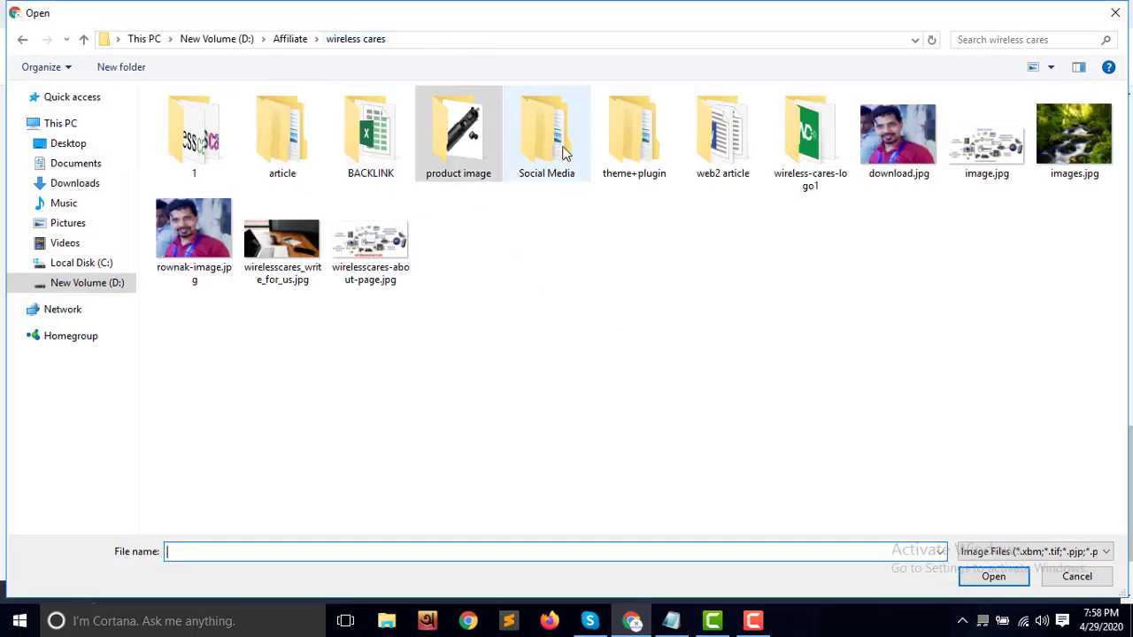
pyautogui.doubleClick(791, 168)
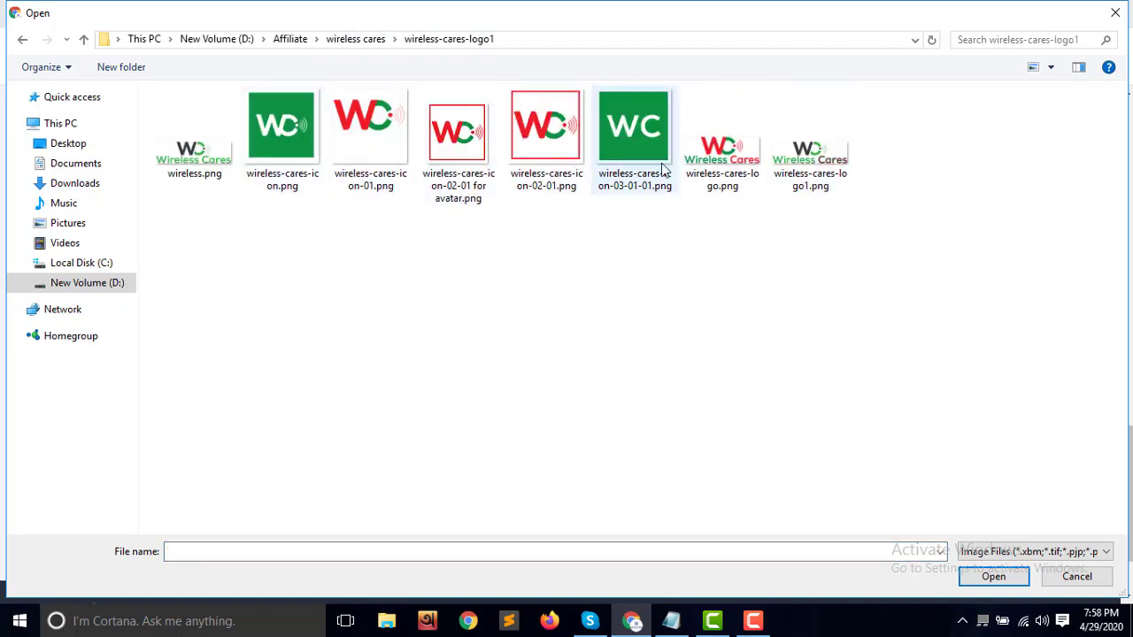
pyautogui.click(23, 39)
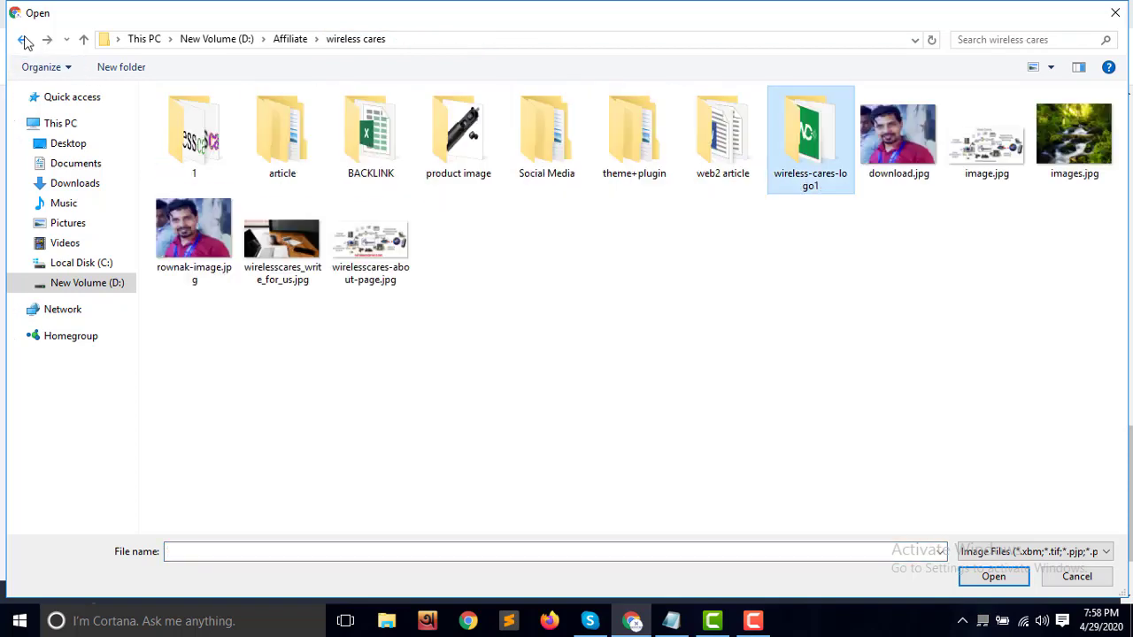
pyautogui.doubleClick(286, 159)
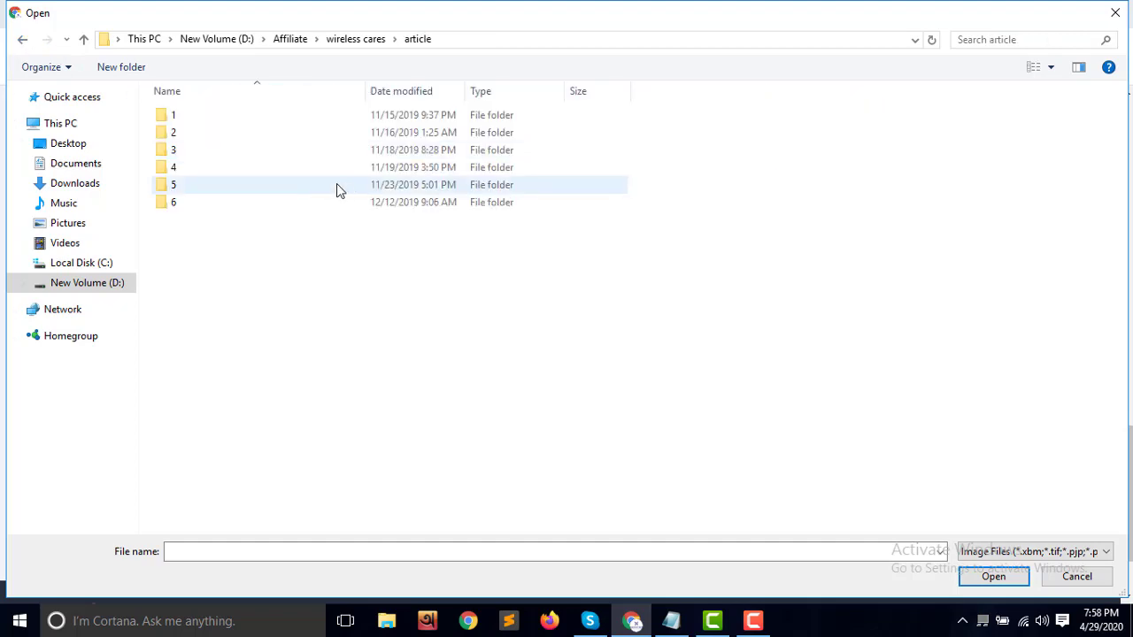
pyautogui.doubleClick(222, 169)
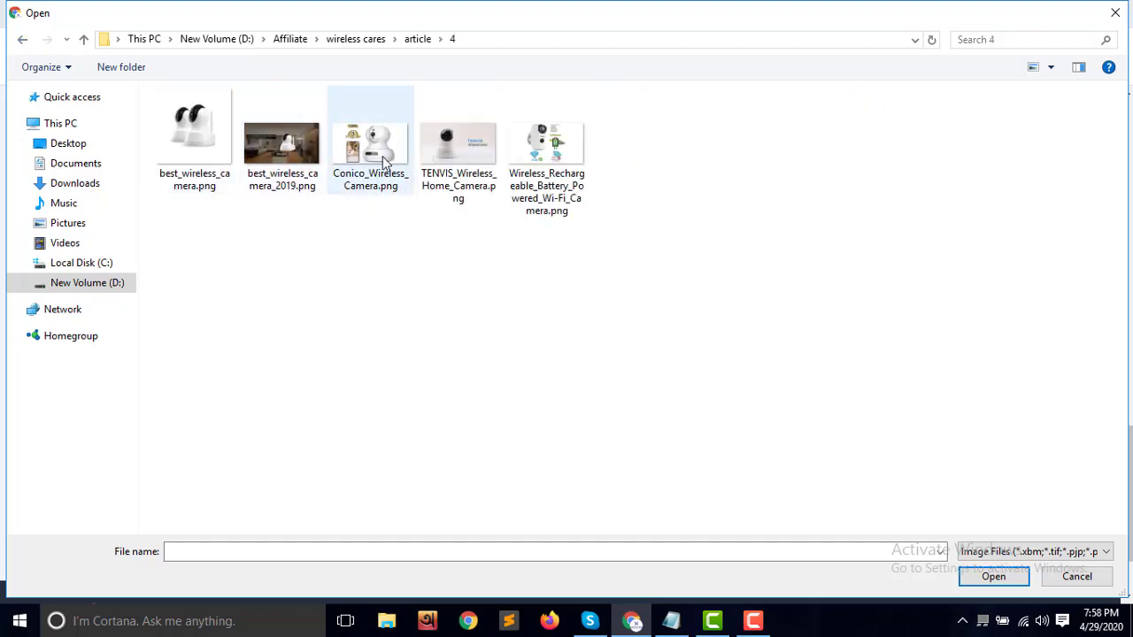
pyautogui.doubleClick(206, 138)
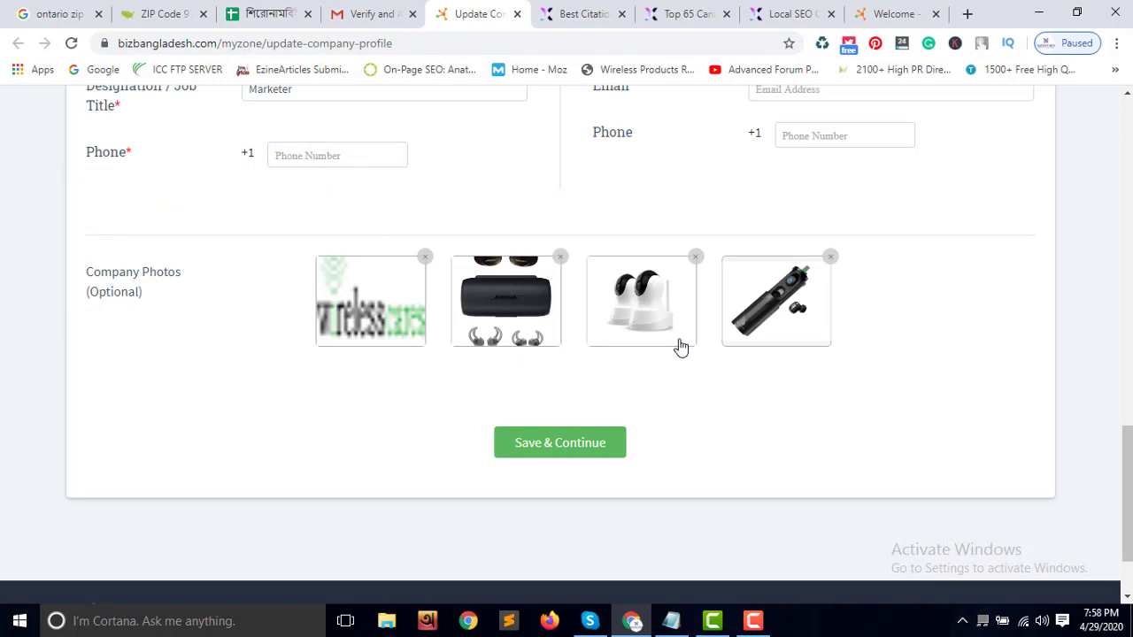
# Replace the first photo with wireless-cares-icon-02-01.png and save the profile
pyautogui.click(399, 319)
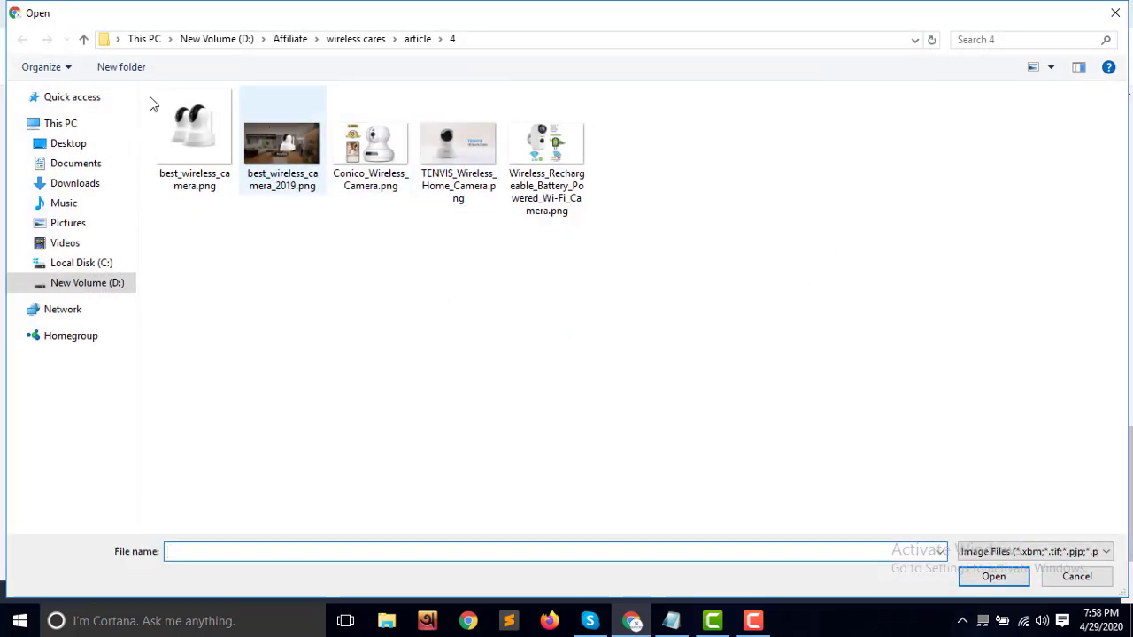
pyautogui.click(300, 41)
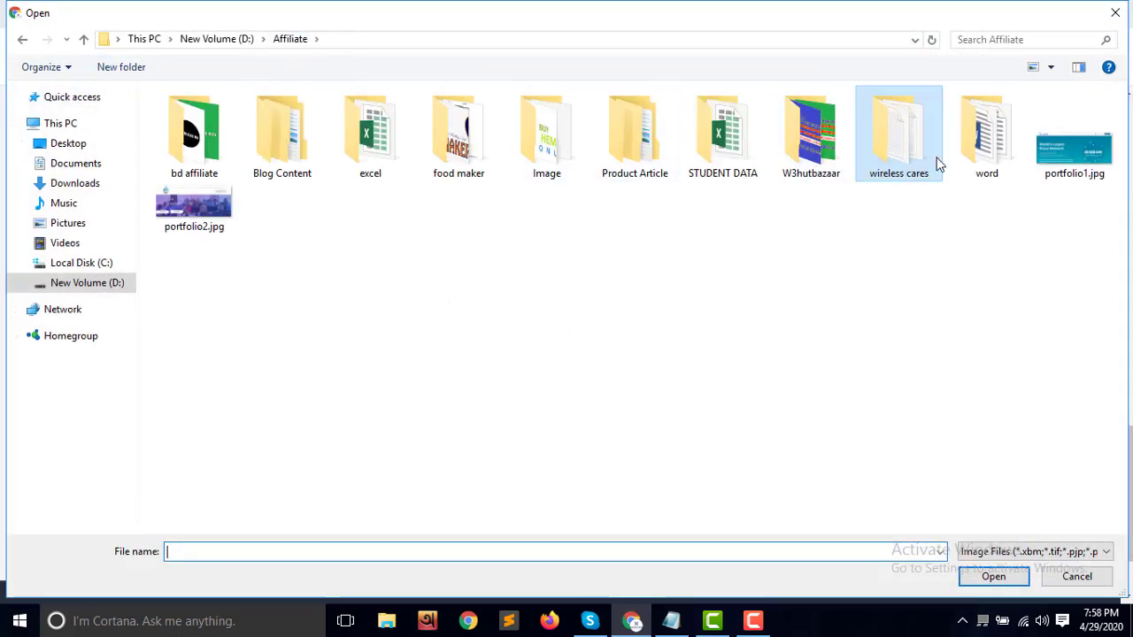
pyautogui.doubleClick(832, 164)
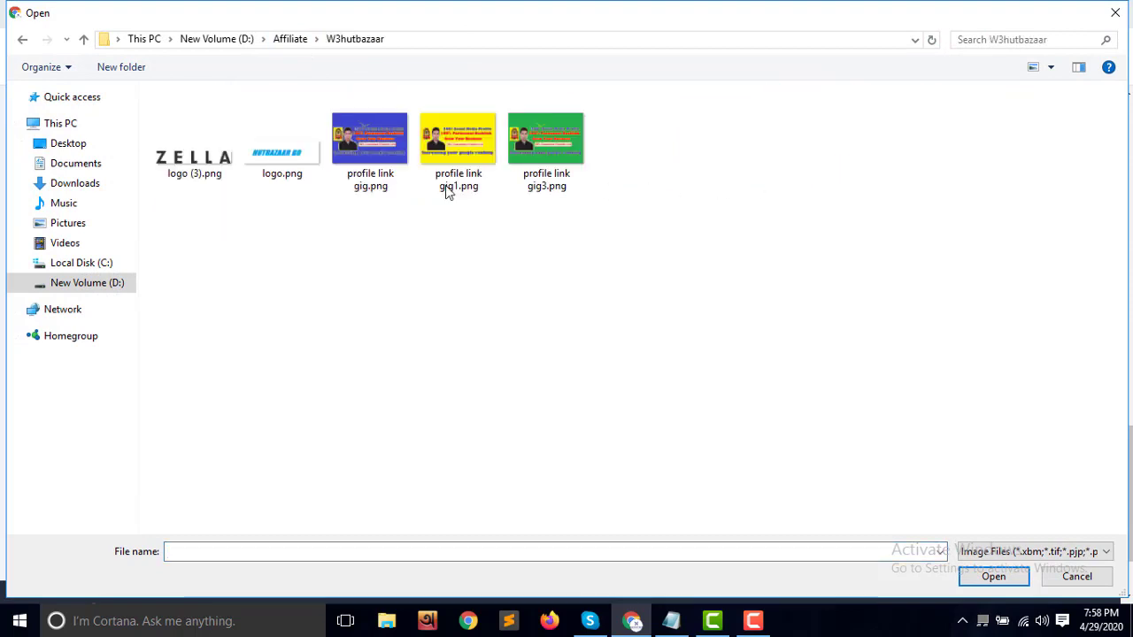
pyautogui.click(24, 40)
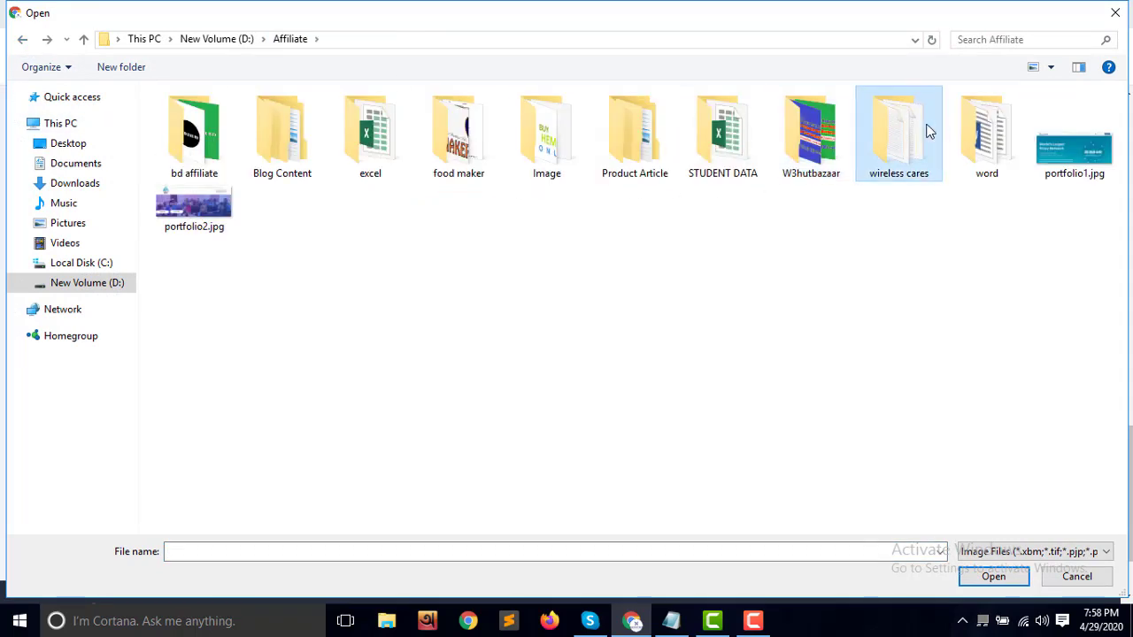
pyautogui.doubleClick(921, 133)
pyautogui.doubleClick(488, 165)
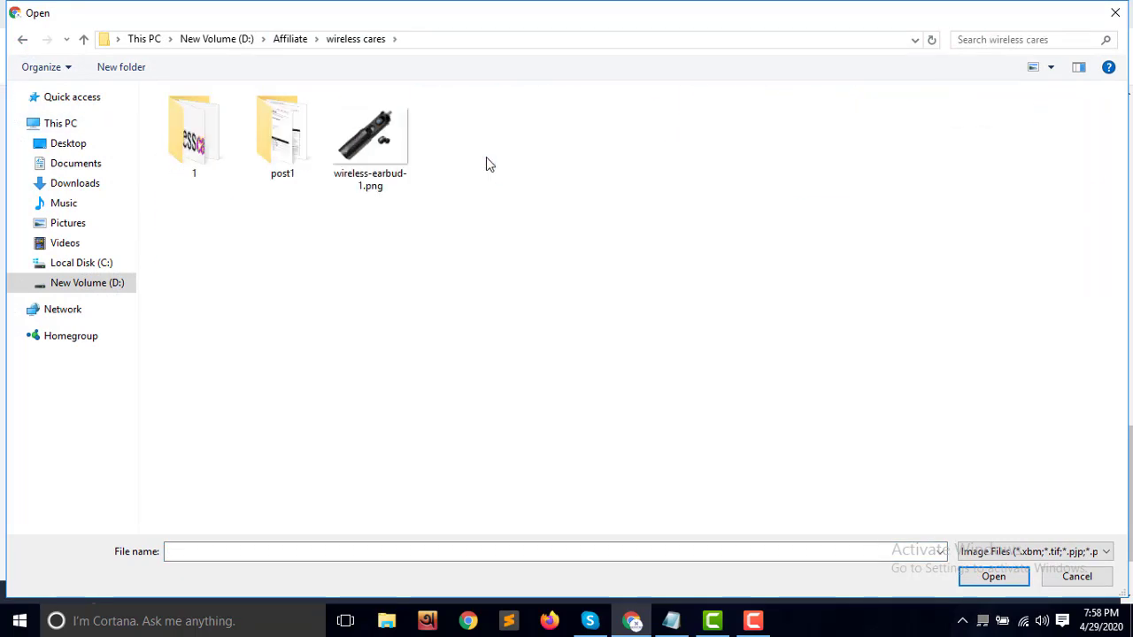
pyautogui.doubleClick(212, 146)
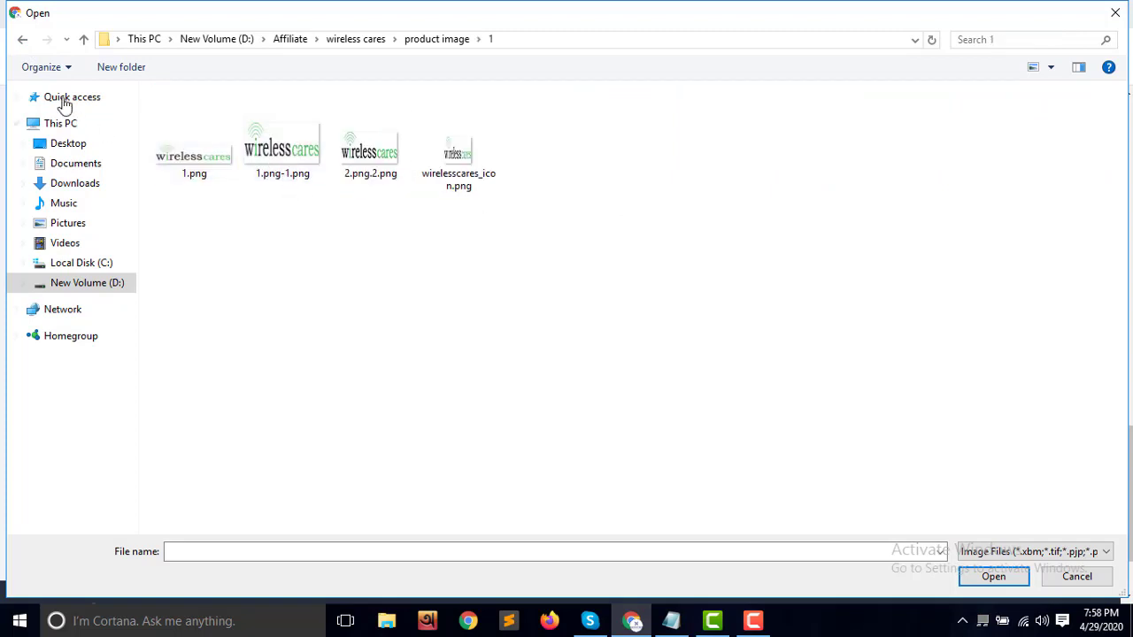
pyautogui.click(22, 40)
pyautogui.click(23, 38)
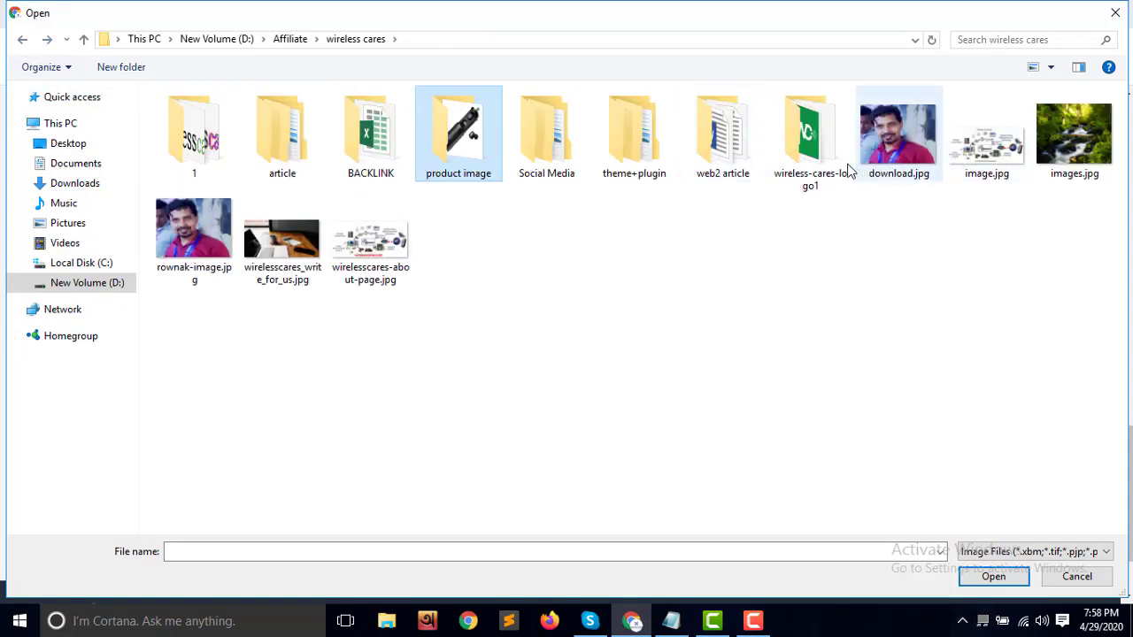
pyautogui.doubleClick(810, 146)
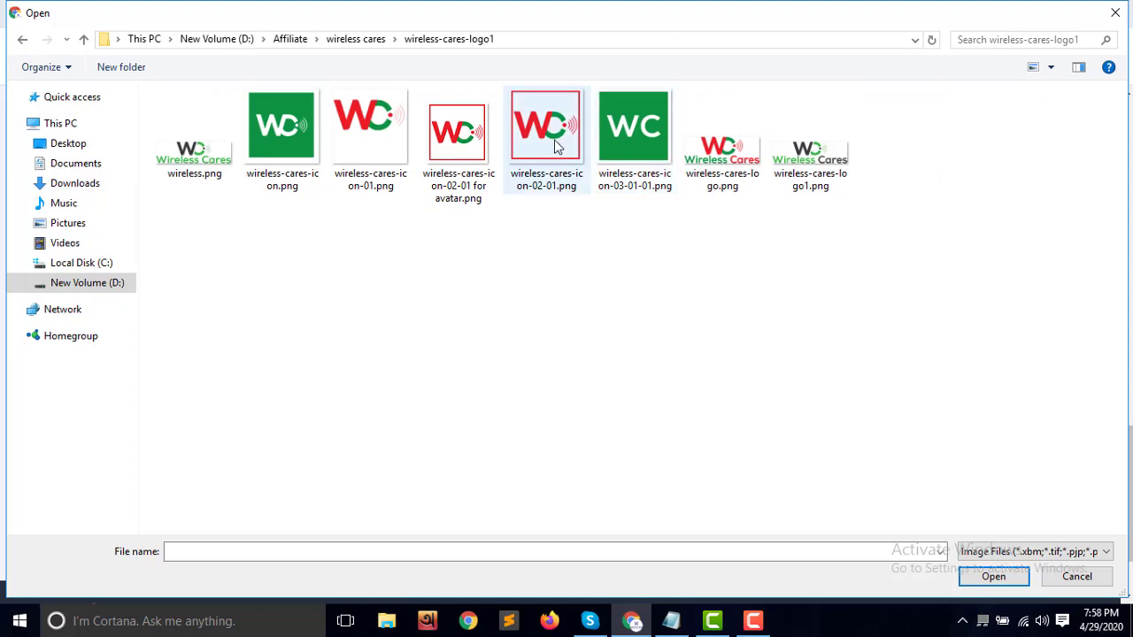
pyautogui.doubleClick(554, 133)
pyautogui.click(610, 452)
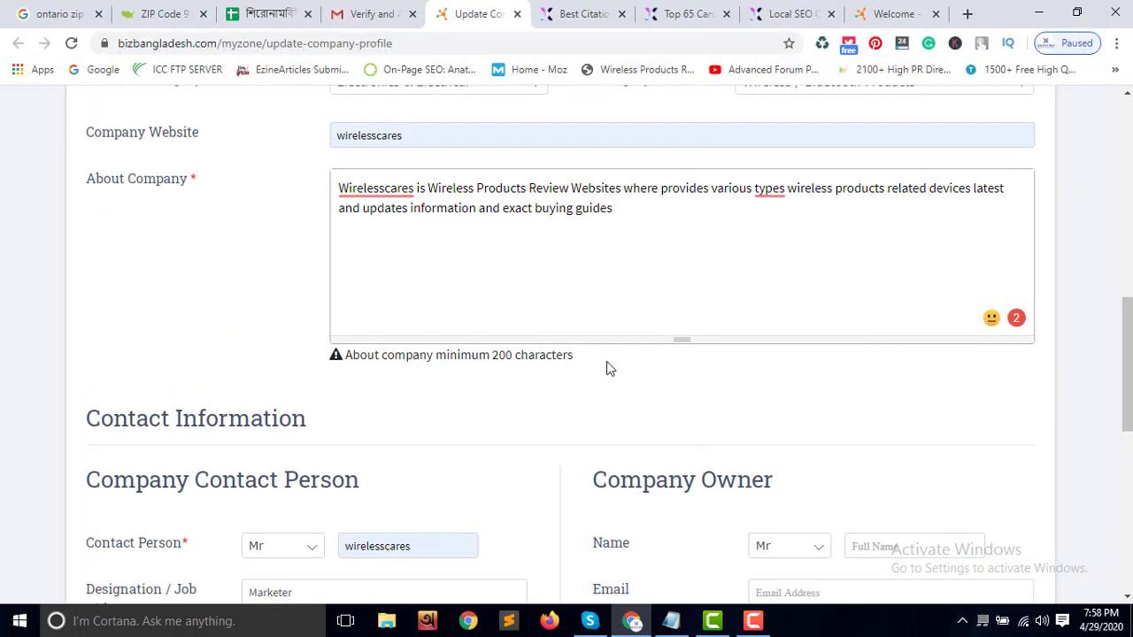
# End the About Company description with a period, then select the Wireless Cares About Us welcome text
pyautogui.scroll(-1, 606, 370)
pyautogui.scroll(2, 610, 336)
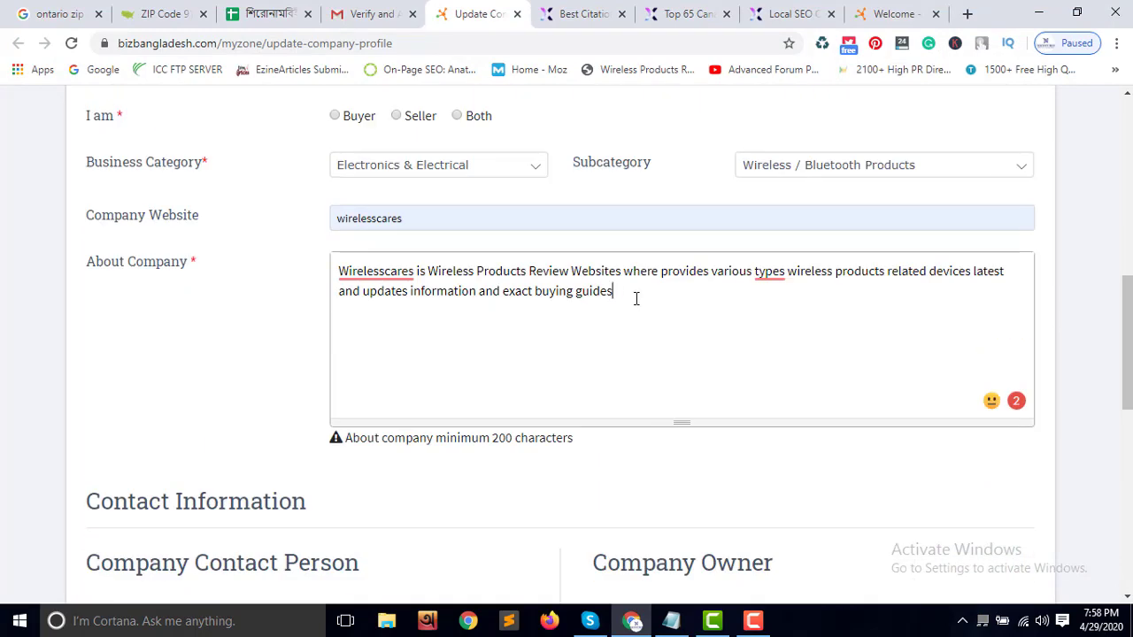
pyautogui.moveTo(635, 299); pyautogui.dragTo(338, 270)
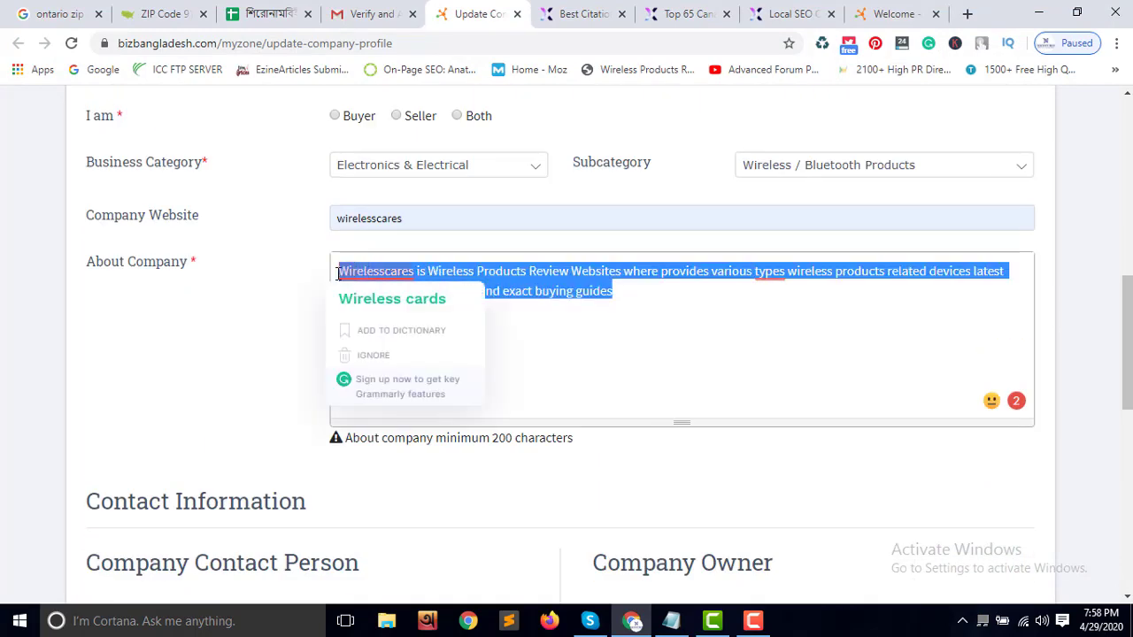
pyautogui.click(645, 313)
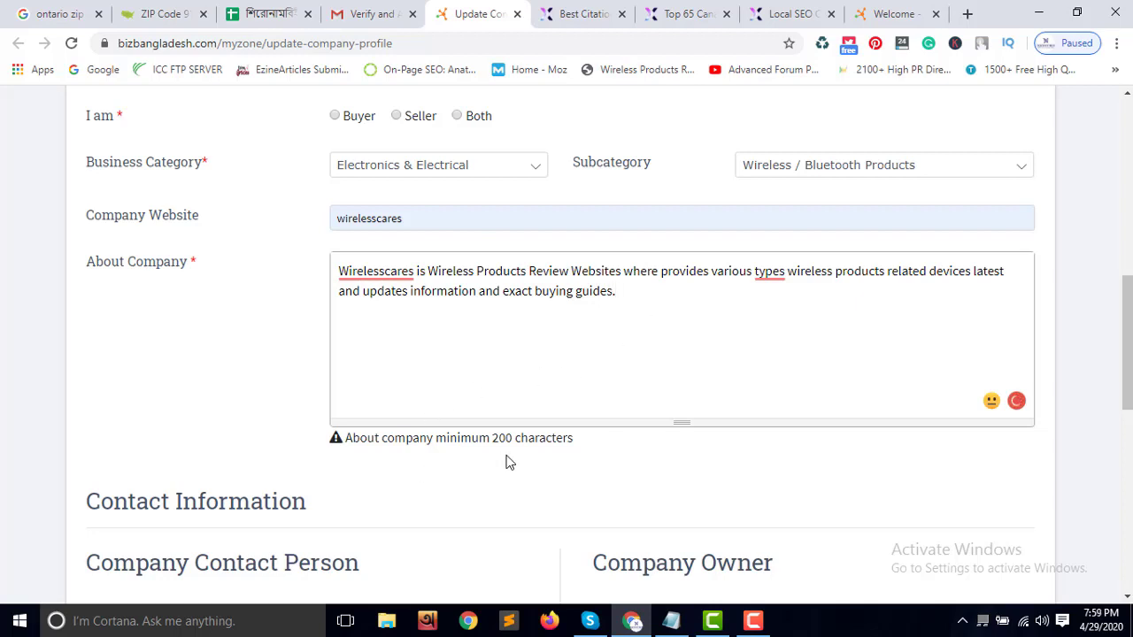
pyautogui.click(753, 621)
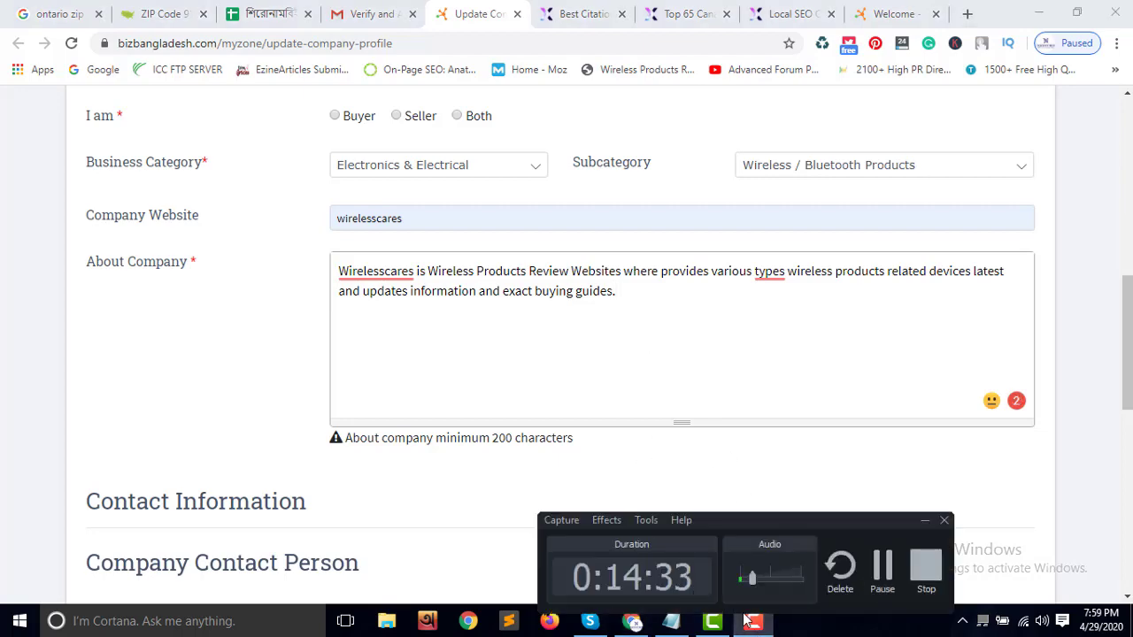
pyautogui.click(882, 566)
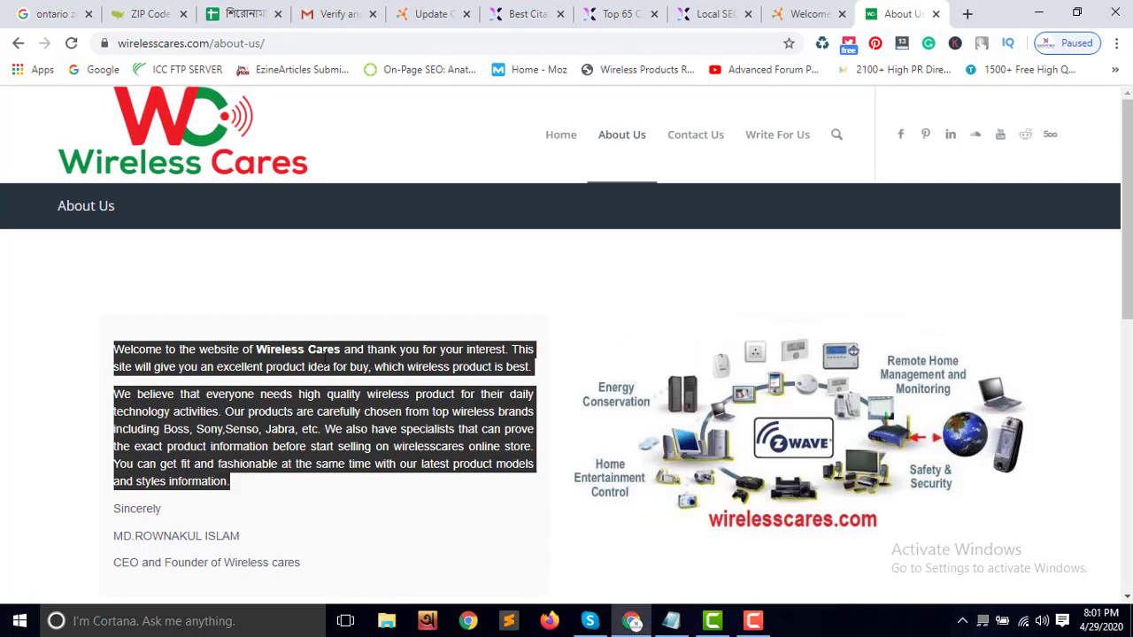
# Paste the copied Wireless Cares welcome paragraphs below the first About Company paragraph
pyautogui.click(501, 16)
pyautogui.click(811, 15)
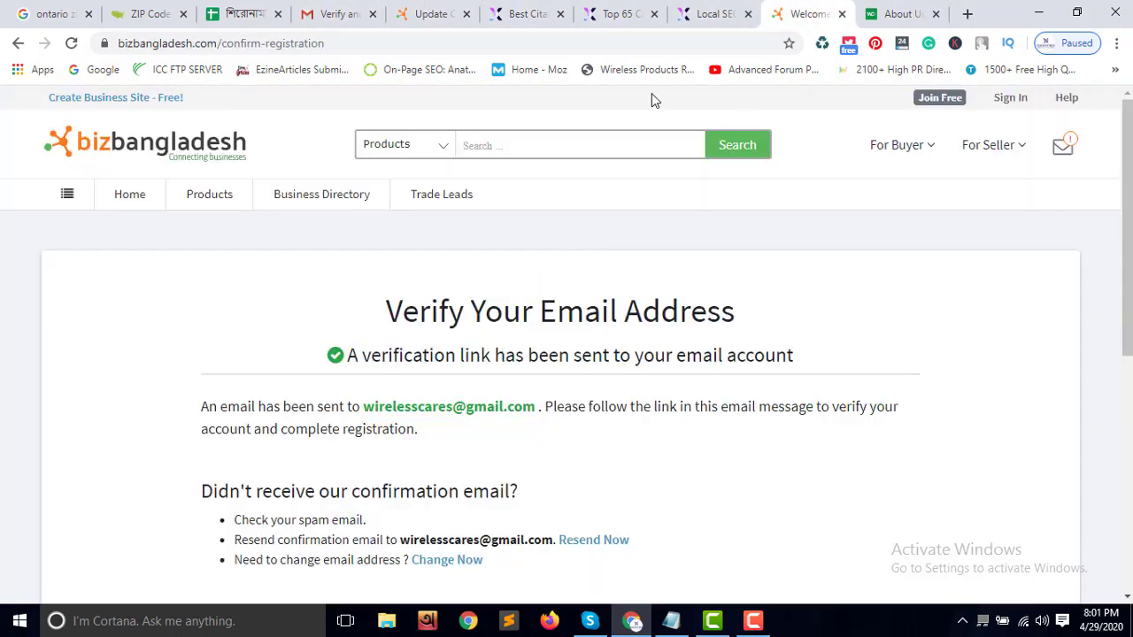
pyautogui.click(433, 15)
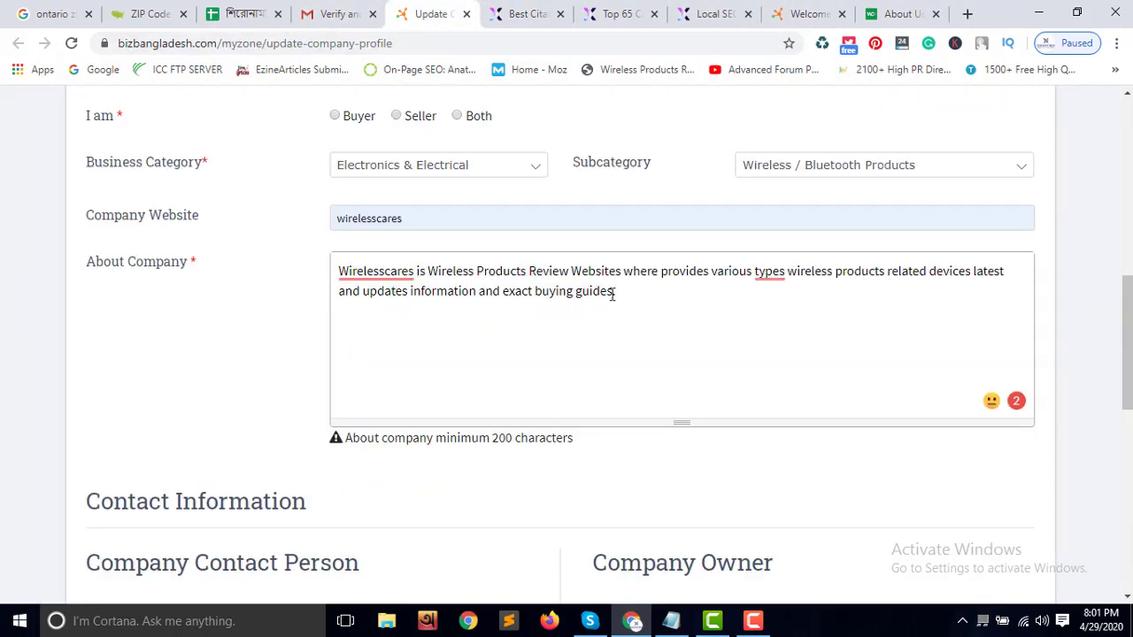
pyautogui.moveTo(638, 291); pyautogui.dragTo(635, 295)
pyautogui.write('Welcome to the website of Wireless Cares and thank you for your interest. This site will give you an excellent product idea for buy, which wireless product is best.  We believe that everyone needs high quality wireless product for their daily technology activities. Our products are carefully chosen from top wireless brands including Boss, Sony,Senso, Jabra, etc. We also have specialists that can prove the exact product information before start selling on wirelesscares online store. You can get fit and fashionable at the same time with our latest product models and styles information.')
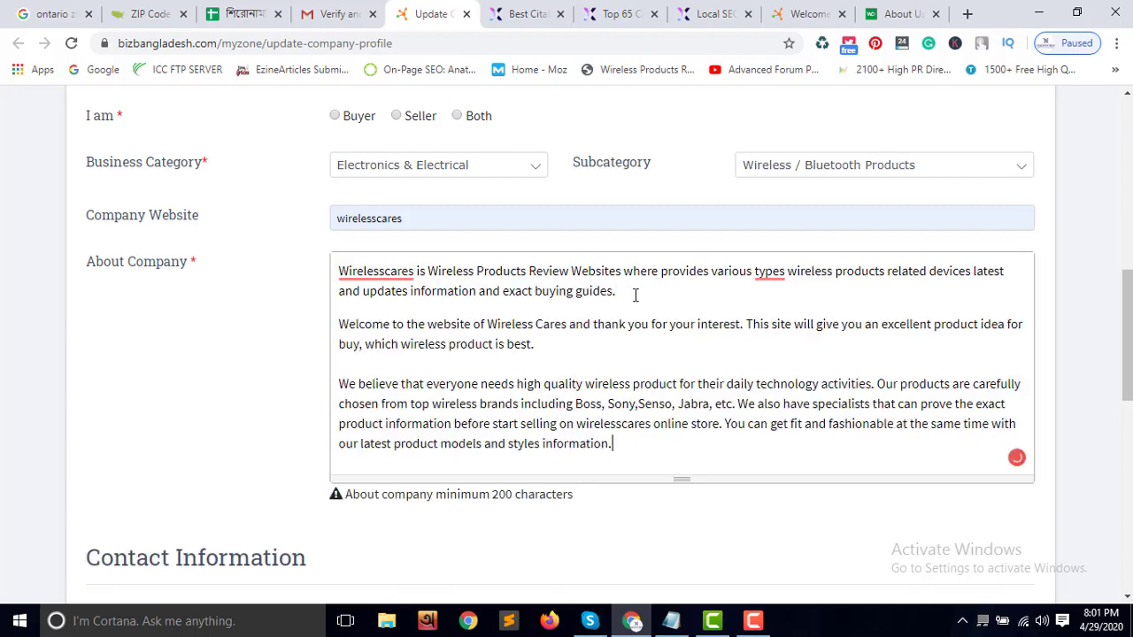
# Correct 'wirelesscares' to 'wireless cards' in the pasted description and review the text
pyautogui.scroll(-1, 560, 353)
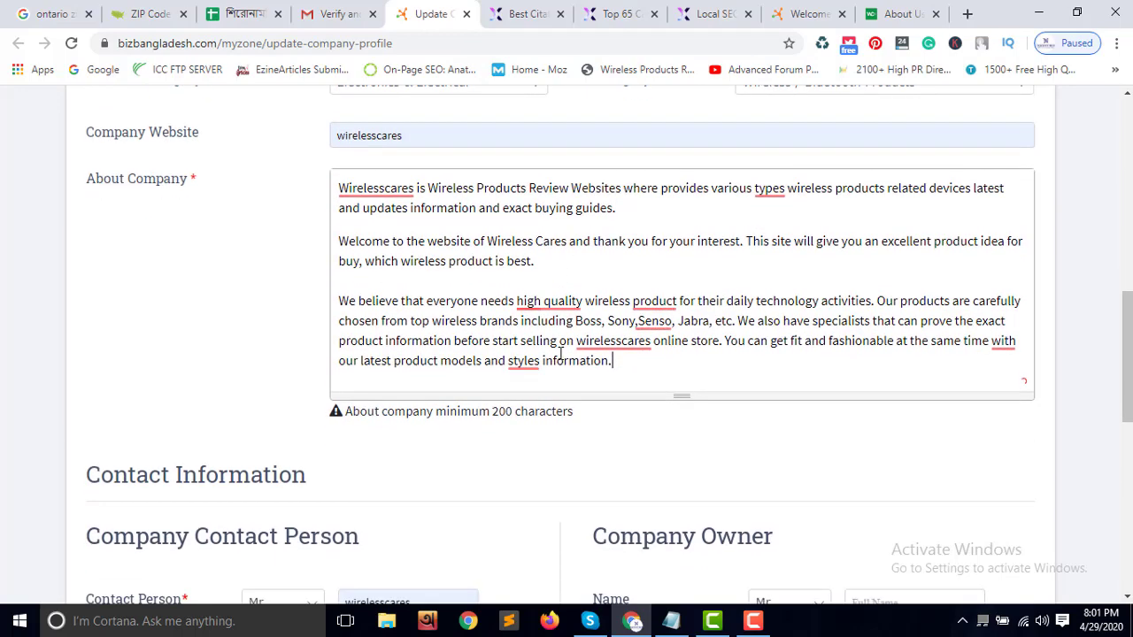
pyautogui.rightClick(644, 334)
pyautogui.click(628, 370)
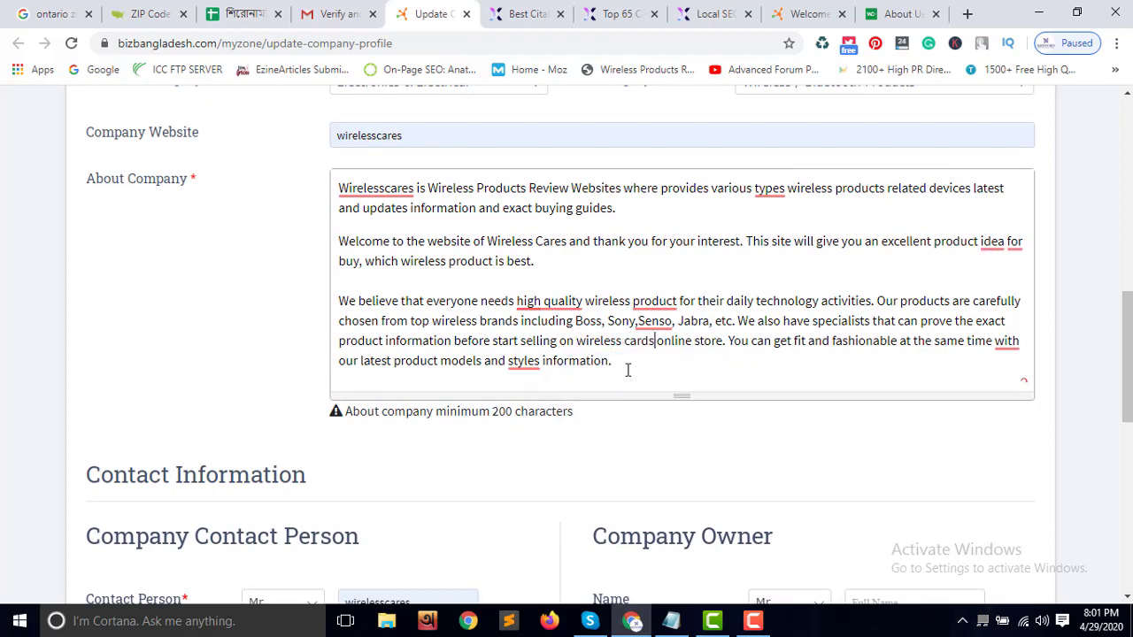
pyautogui.scroll(-3, 691, 374)
pyautogui.scroll(2, 708, 367)
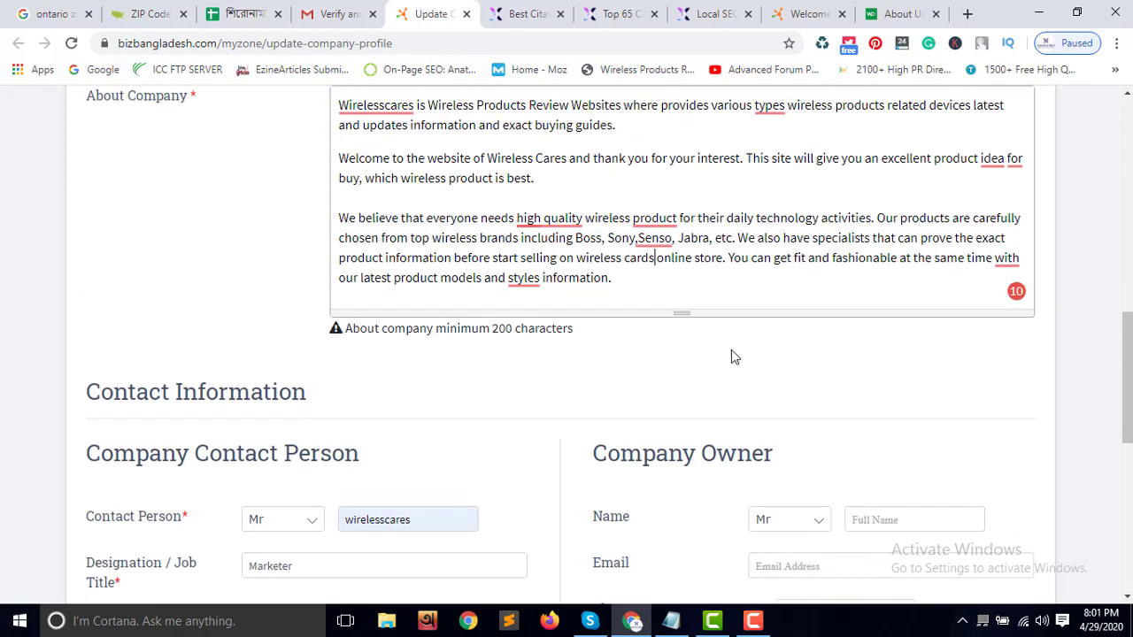
pyautogui.scroll(-3, 494, 357)
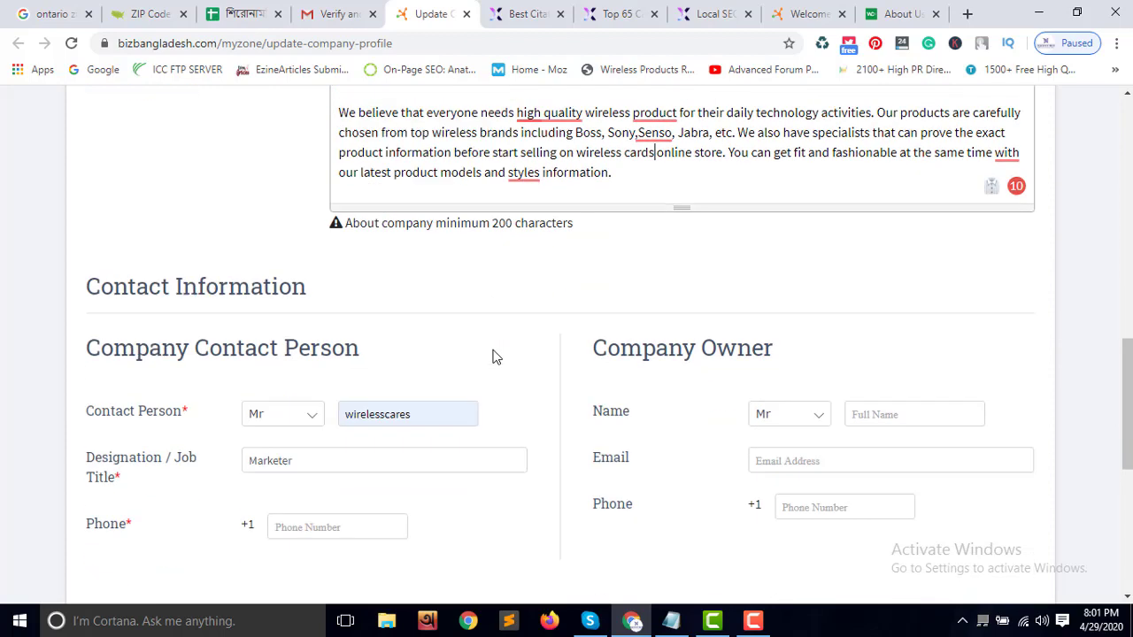
pyautogui.scroll(-2, 493, 357)
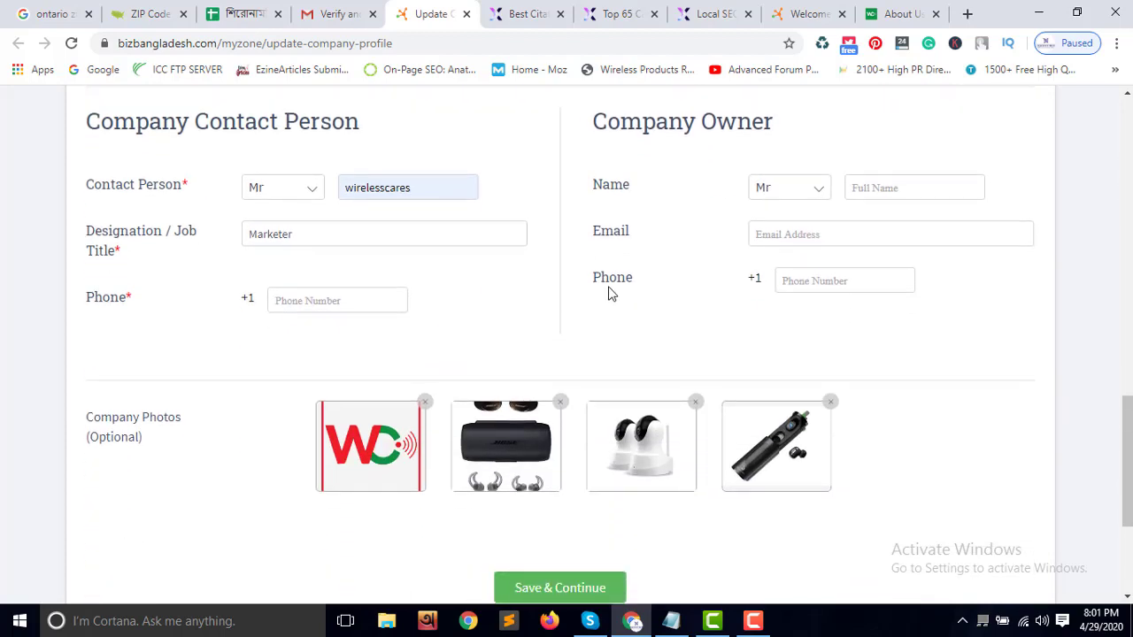
pyautogui.scroll(-3, 739, 399)
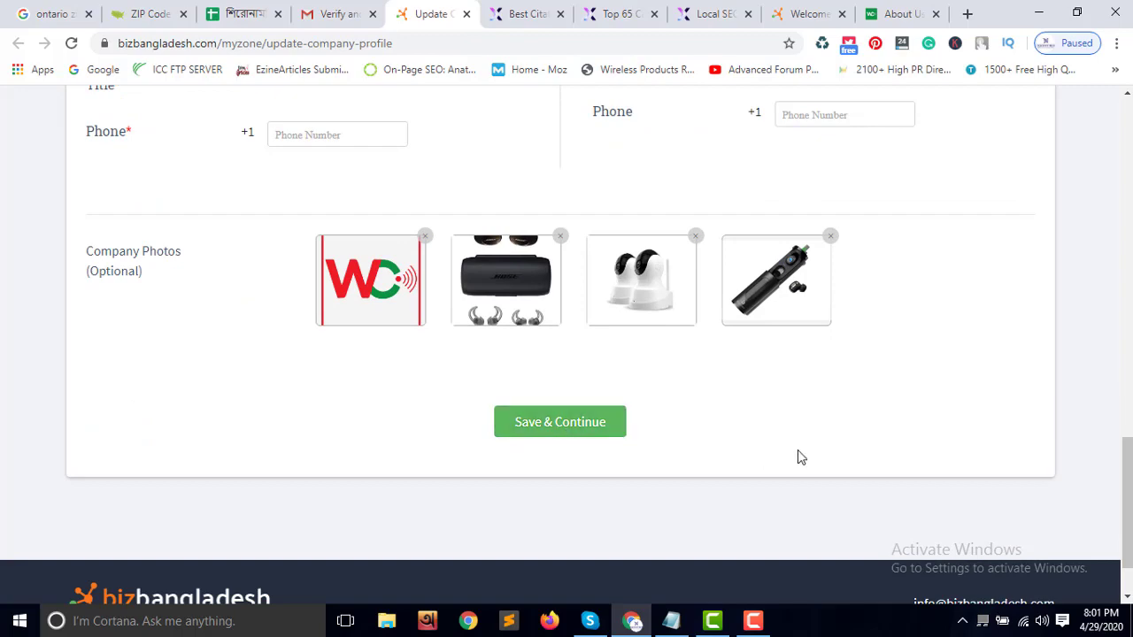
pyautogui.scroll(8, 728, 424)
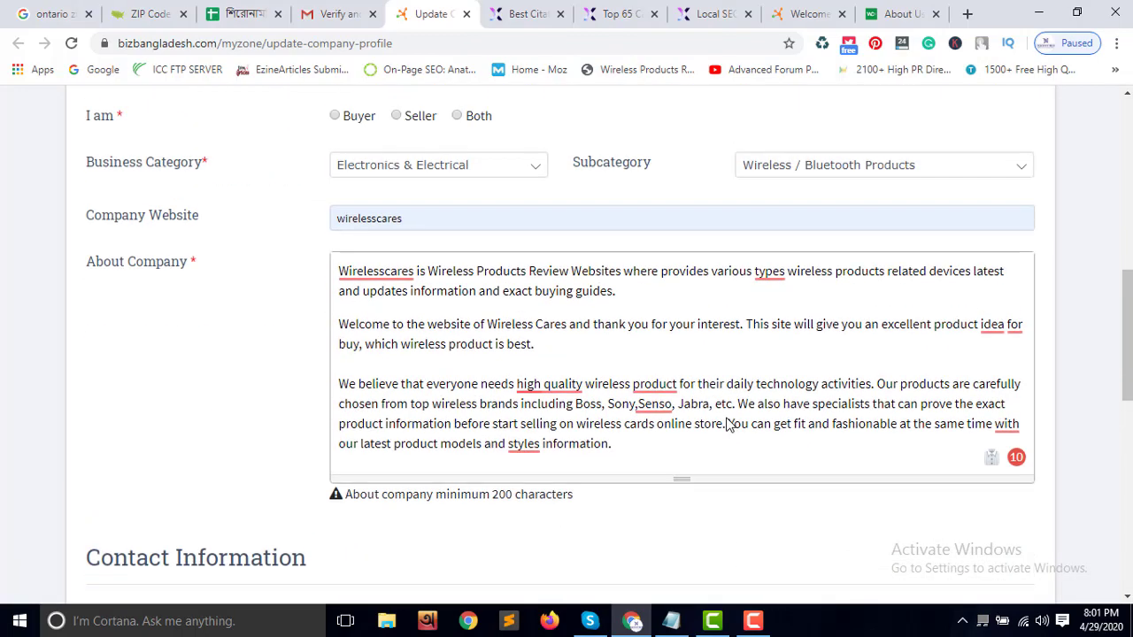
# Set I am to Both, with Buyer and Wholesaler business types, then view the 91710 ZIP code page
pyautogui.scroll(4, 728, 425)
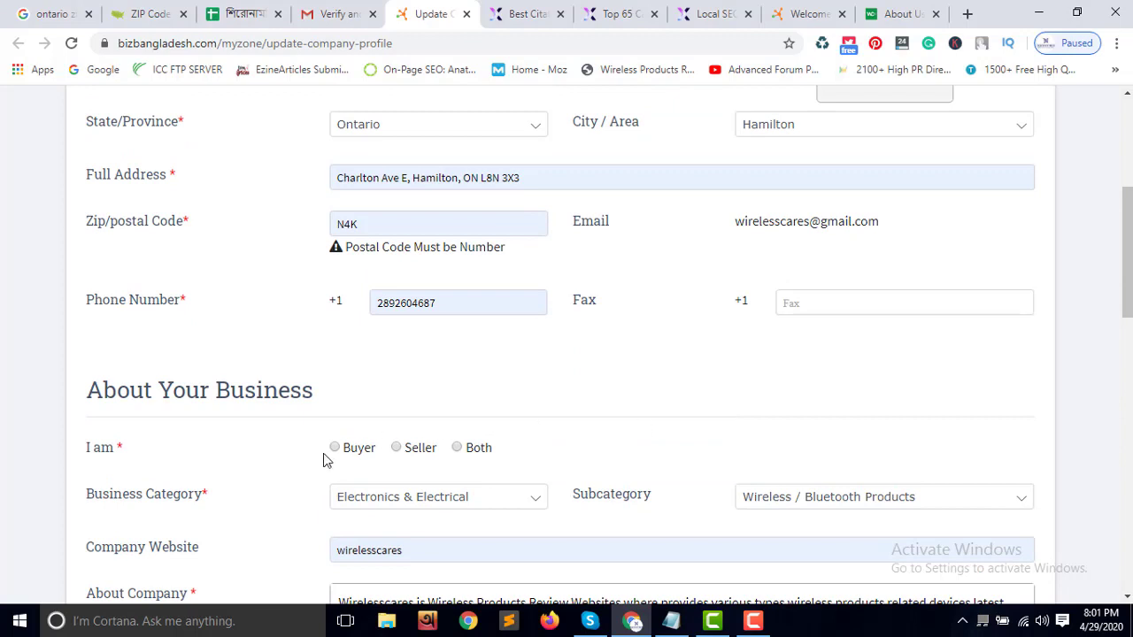
pyautogui.click(457, 449)
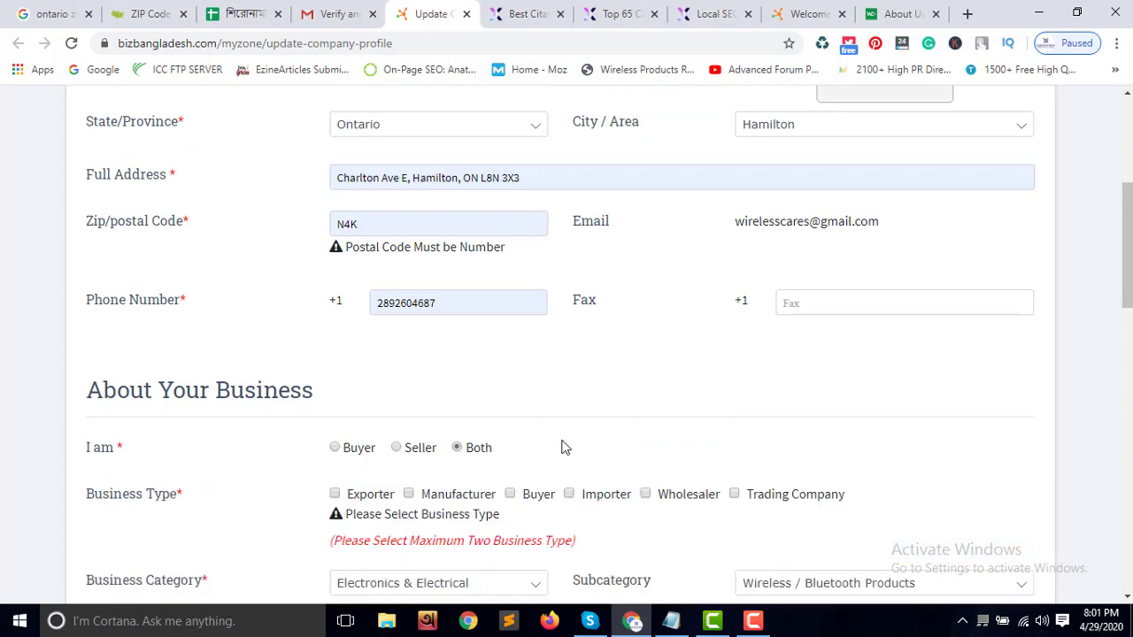
pyautogui.scroll(-1, 582, 438)
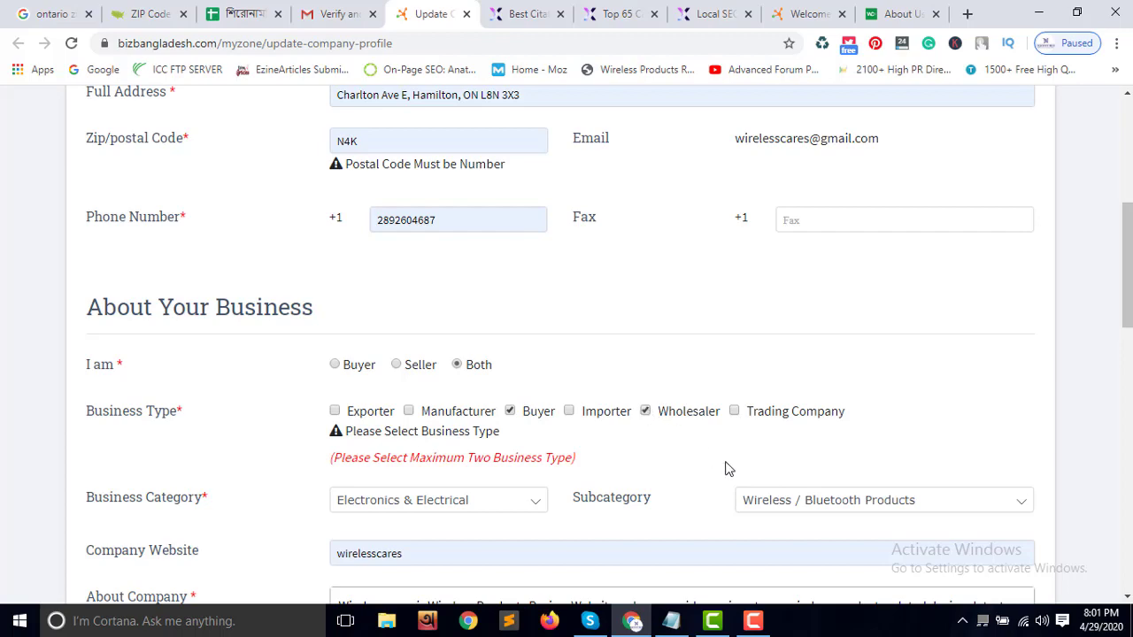
pyautogui.scroll(-4, 726, 469)
pyautogui.click(753, 621)
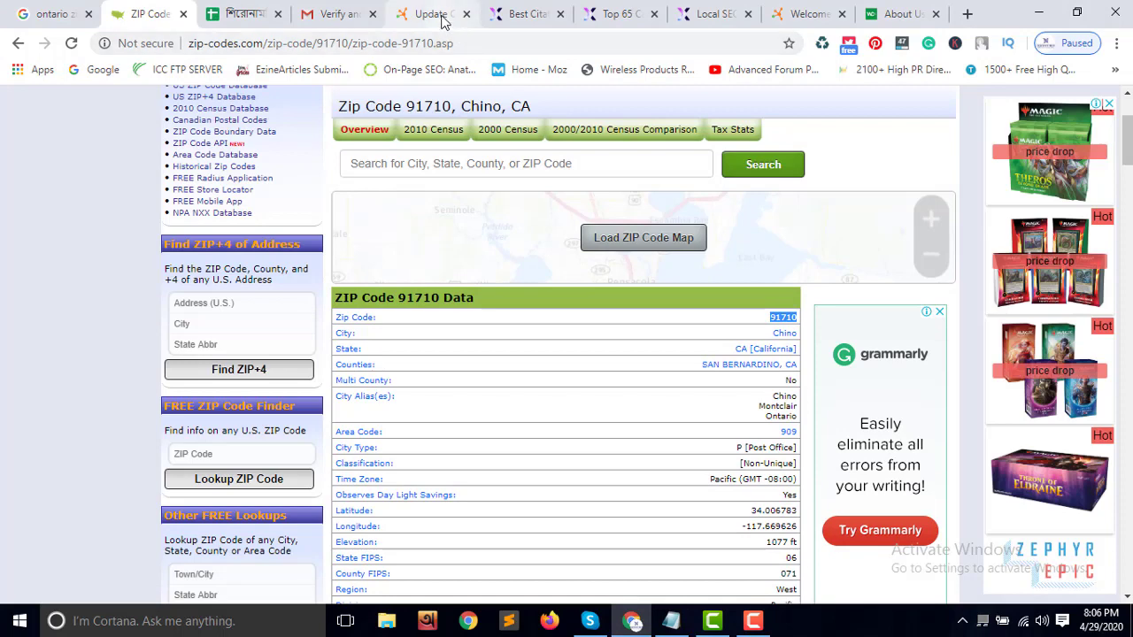
# Review the profile form, then copy ZIP code 91710 from the zip-codes.com page
pyautogui.click(443, 14)
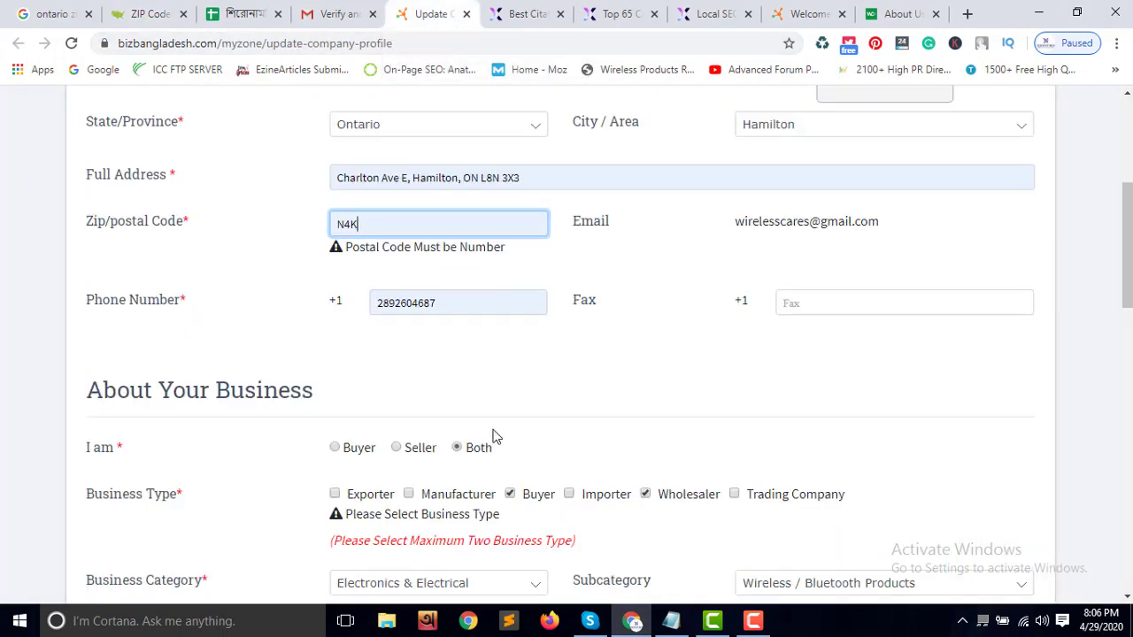
pyautogui.scroll(-1, 494, 437)
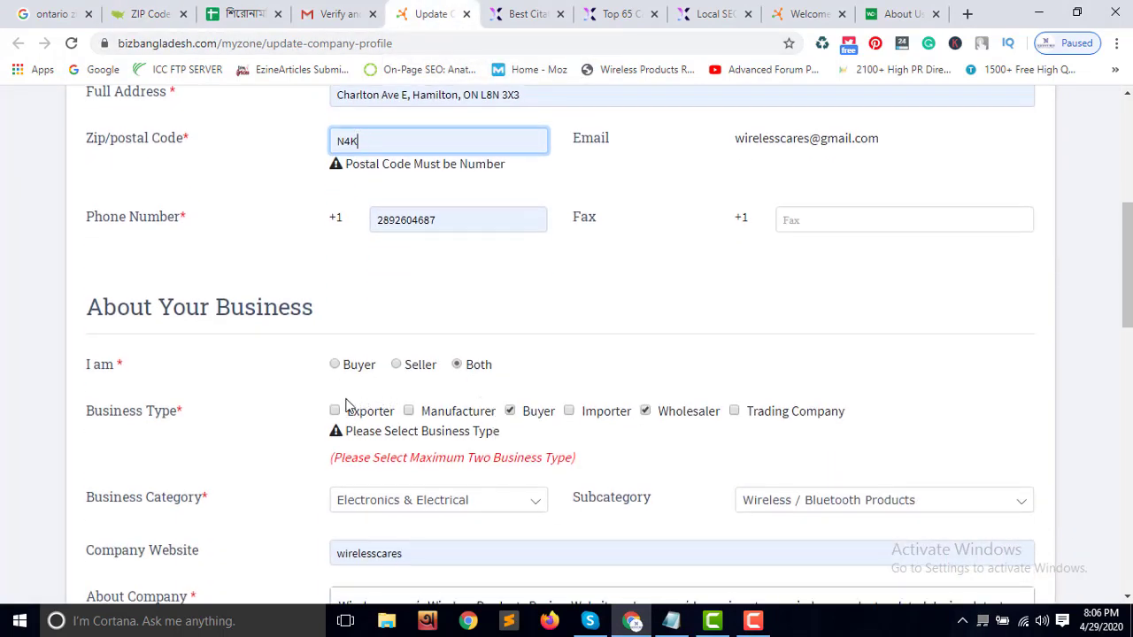
pyautogui.scroll(-3, 558, 438)
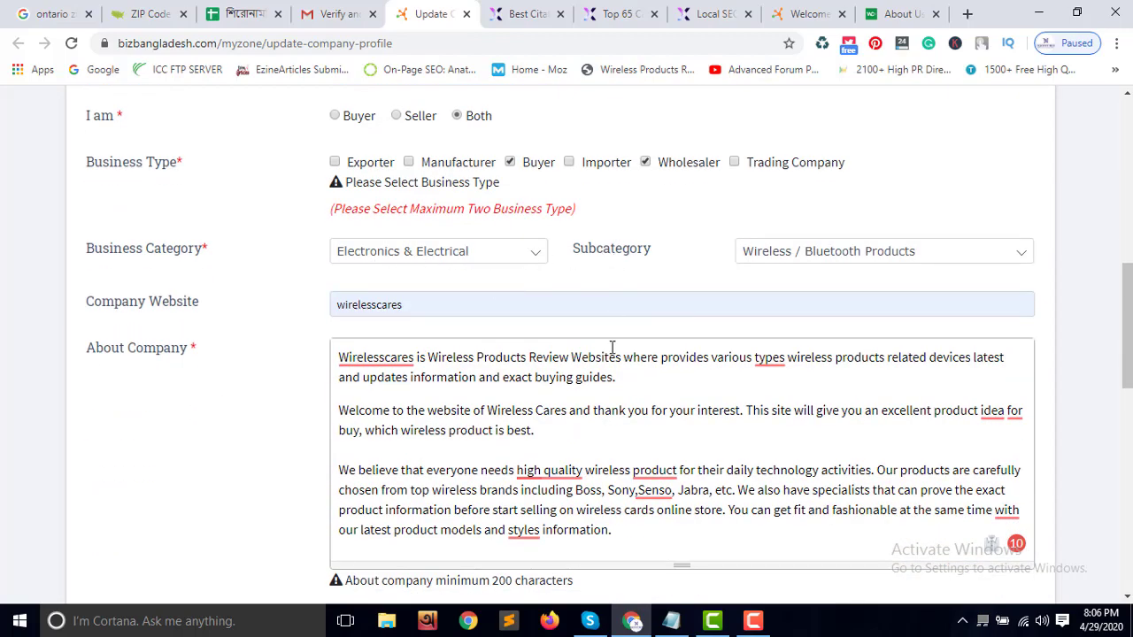
pyautogui.scroll(-3, 623, 399)
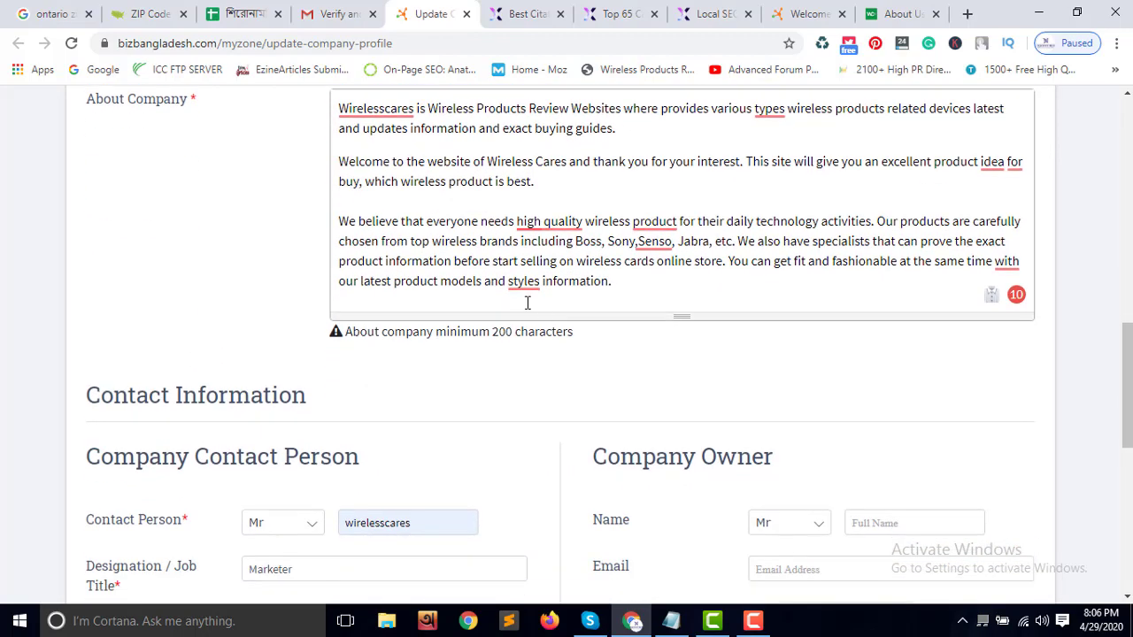
pyautogui.scroll(-7, 505, 398)
pyautogui.scroll(5, 575, 359)
pyautogui.scroll(9, 575, 358)
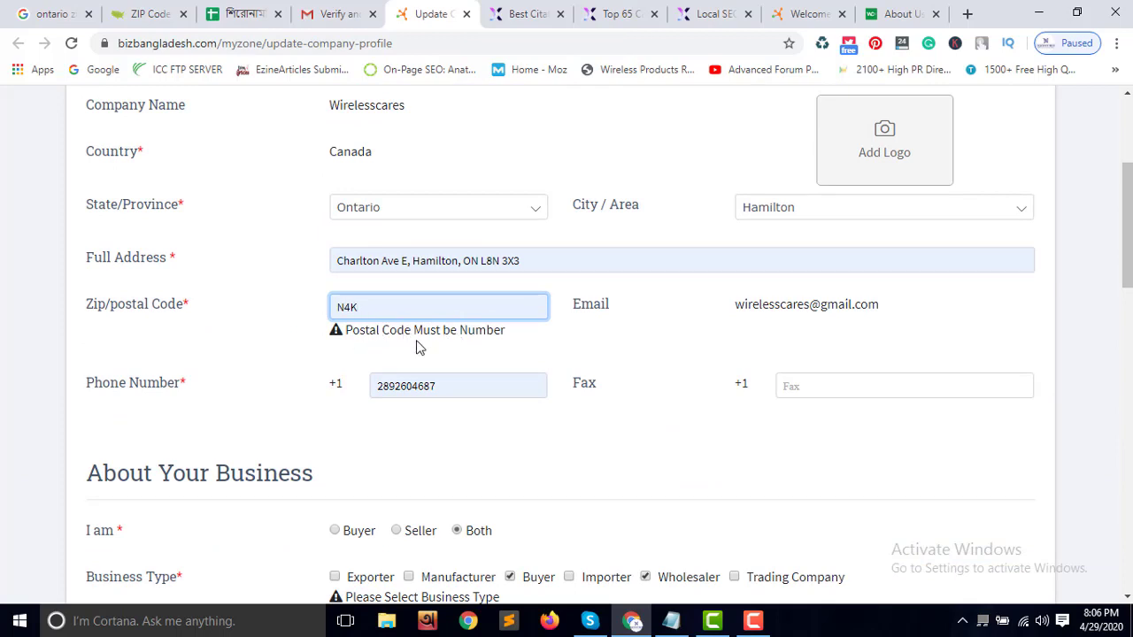
pyautogui.click(151, 14)
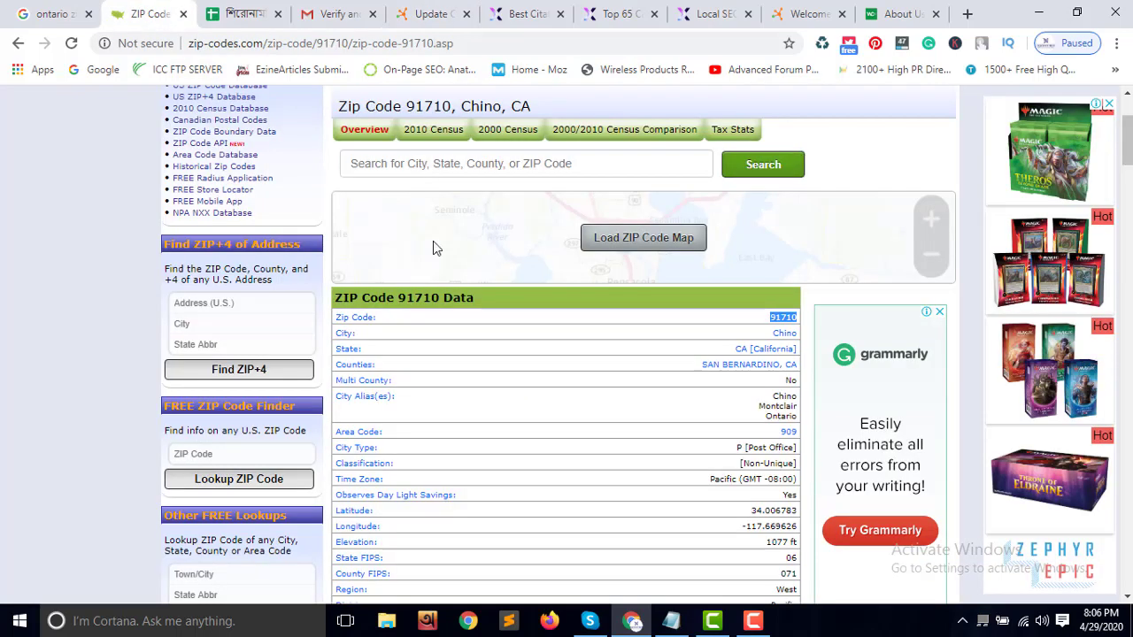
pyautogui.rightClick(790, 322)
pyautogui.click(819, 331)
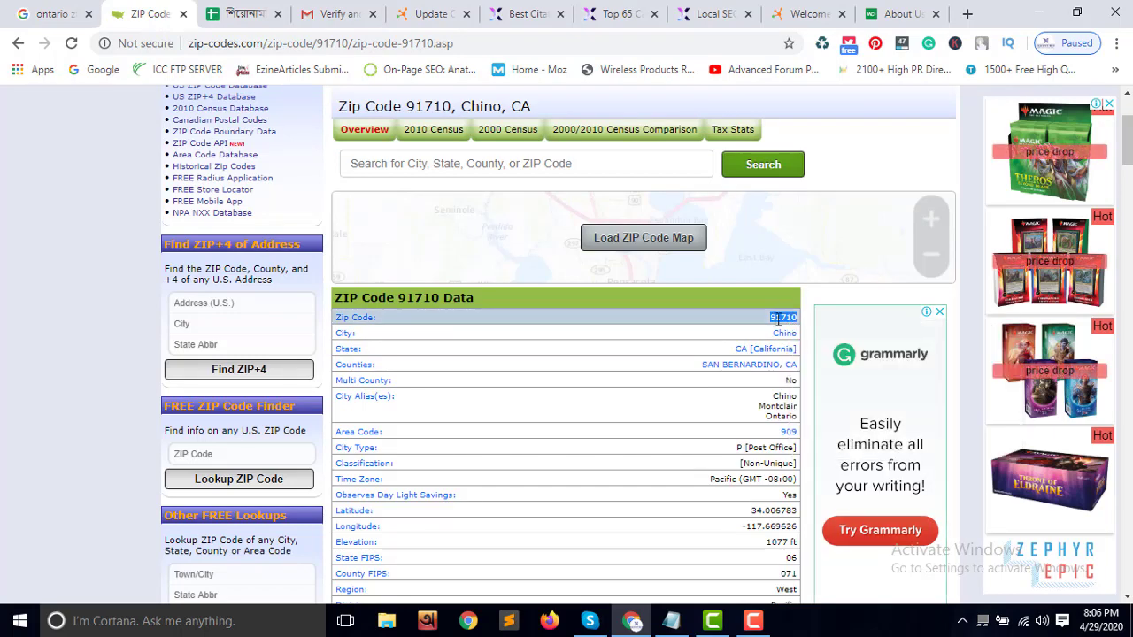
# Replace the postal code N4K with the copied 91710 in the company profile form
pyautogui.click(254, 14)
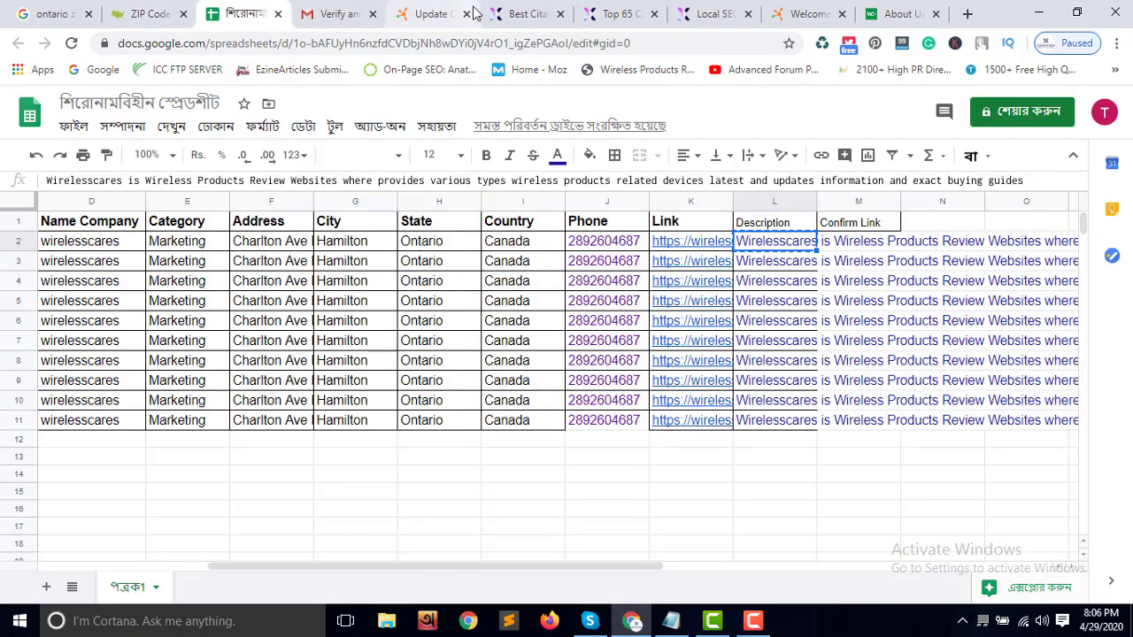
pyautogui.click(436, 14)
pyautogui.doubleClick(399, 306)
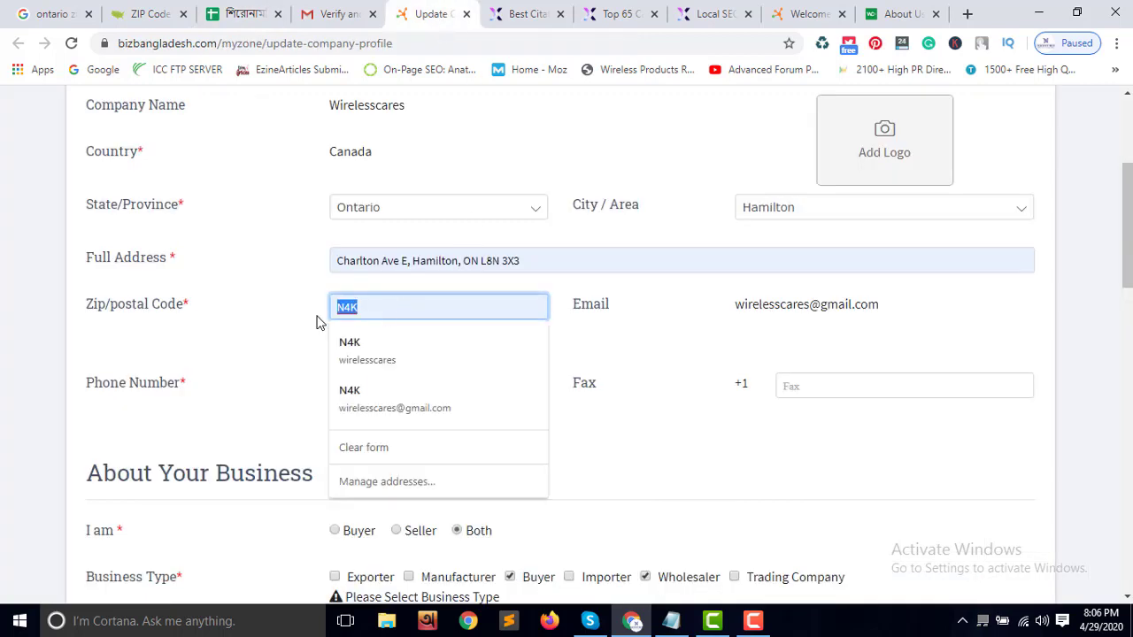
pyautogui.hotkey('ctrl', 'v')
pyautogui.click(310, 326)
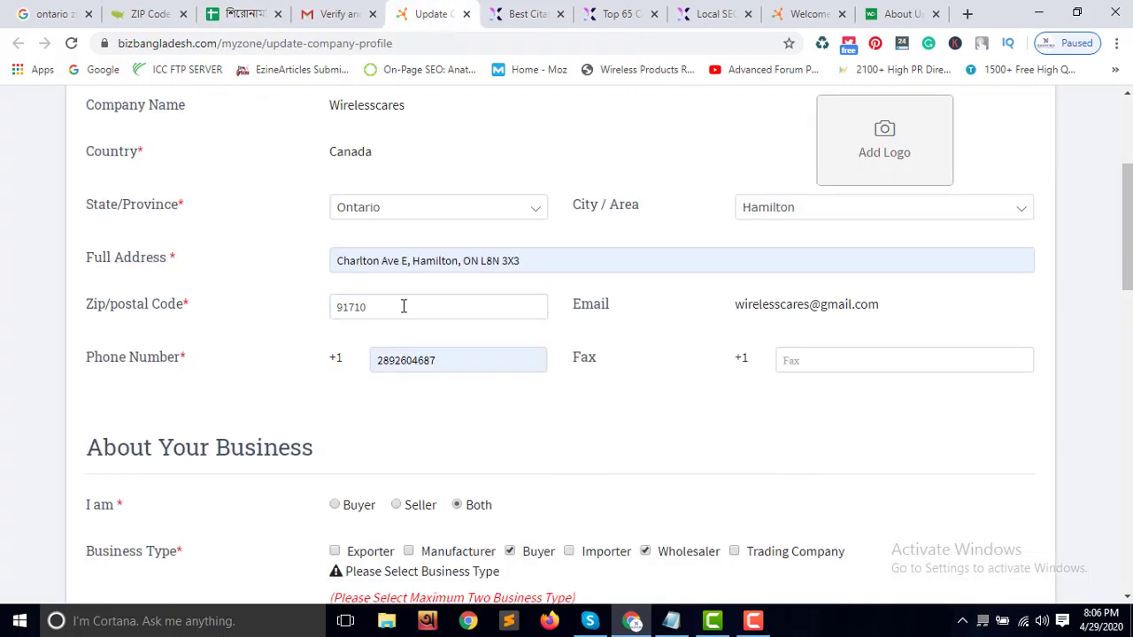
pyautogui.click(64, 14)
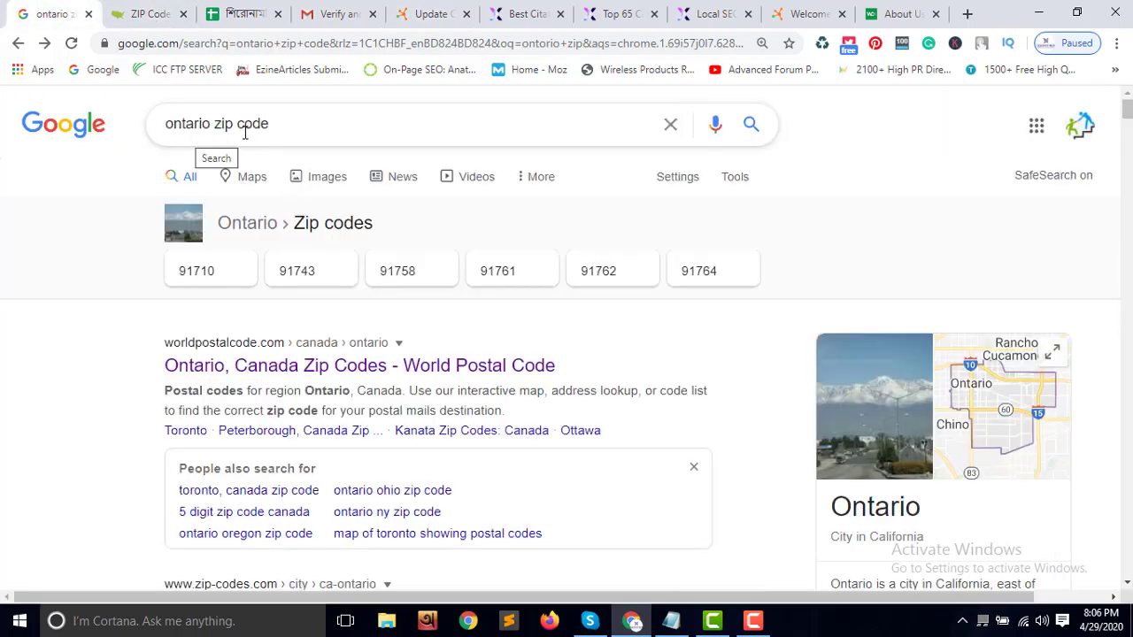
pyautogui.click(407, 16)
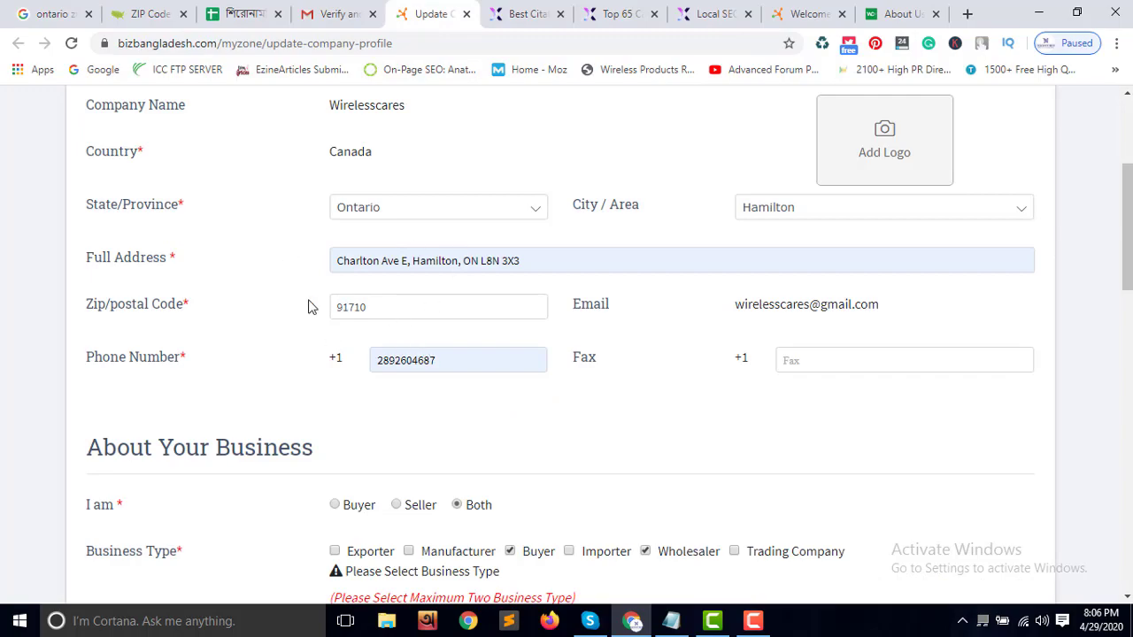
# Attempt saving the form, then enter the contact person's phone number
pyautogui.scroll(-11, 573, 438)
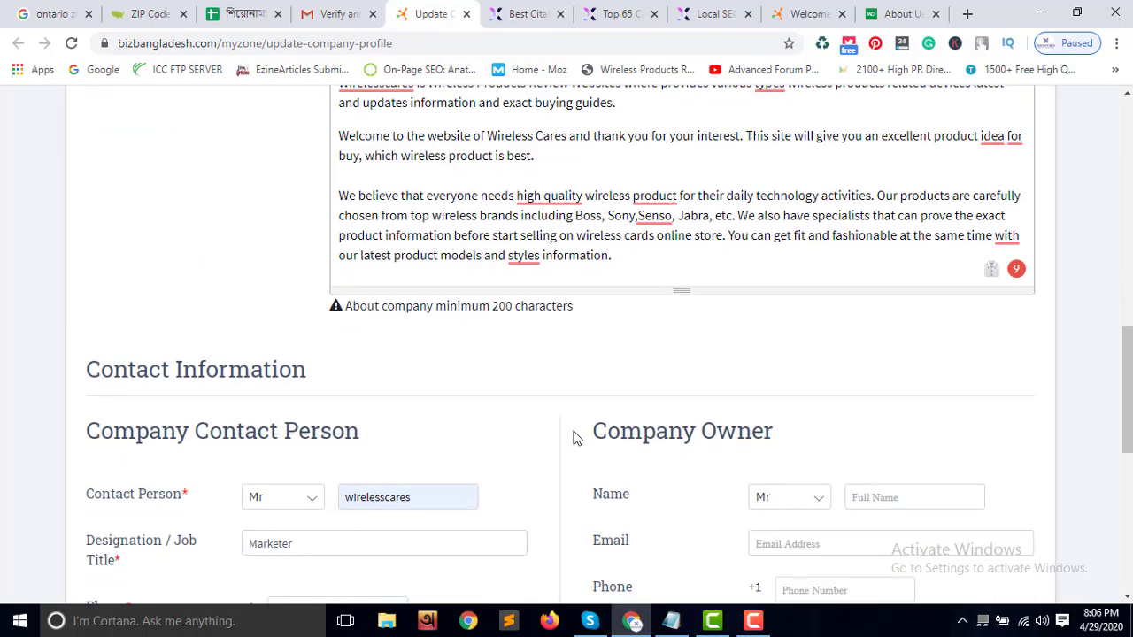
pyautogui.scroll(-3, 574, 438)
pyautogui.click(543, 340)
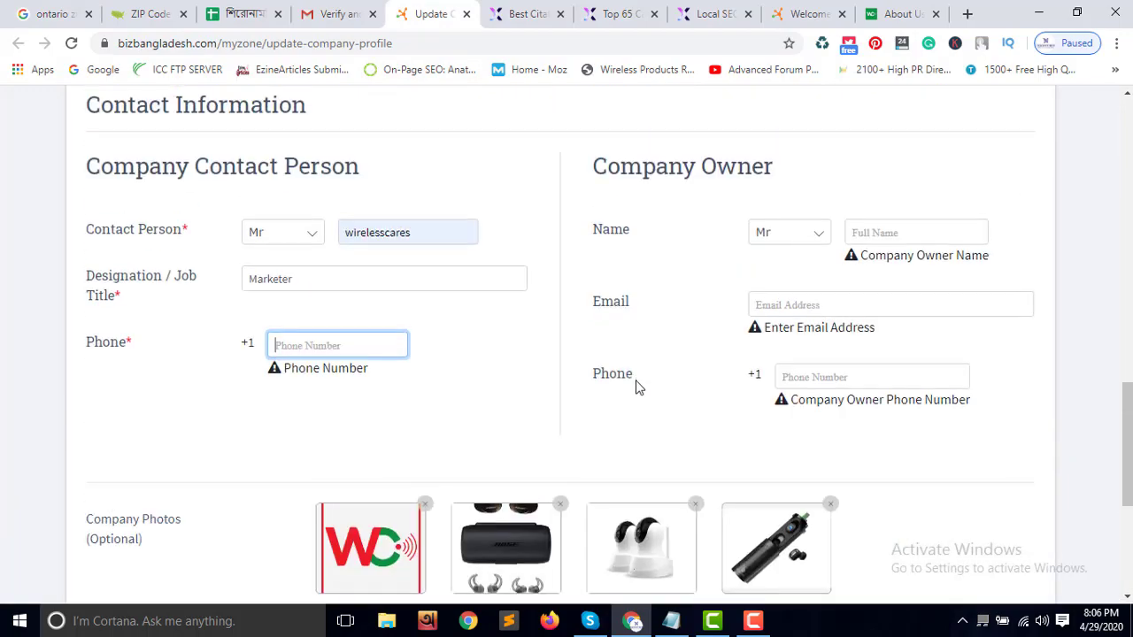
pyautogui.click(318, 344)
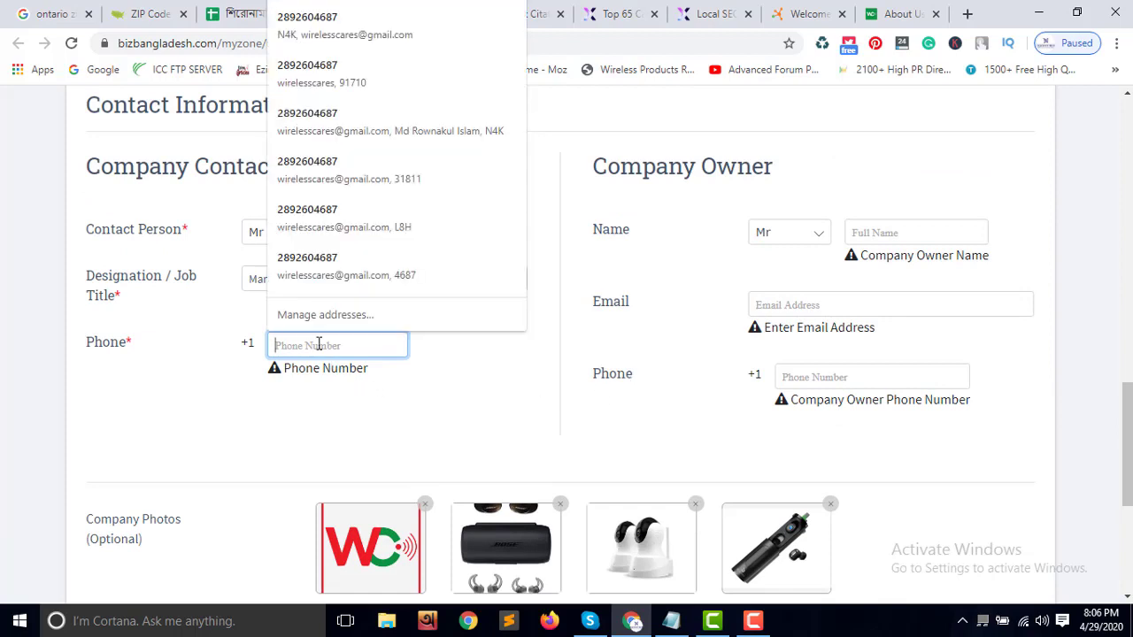
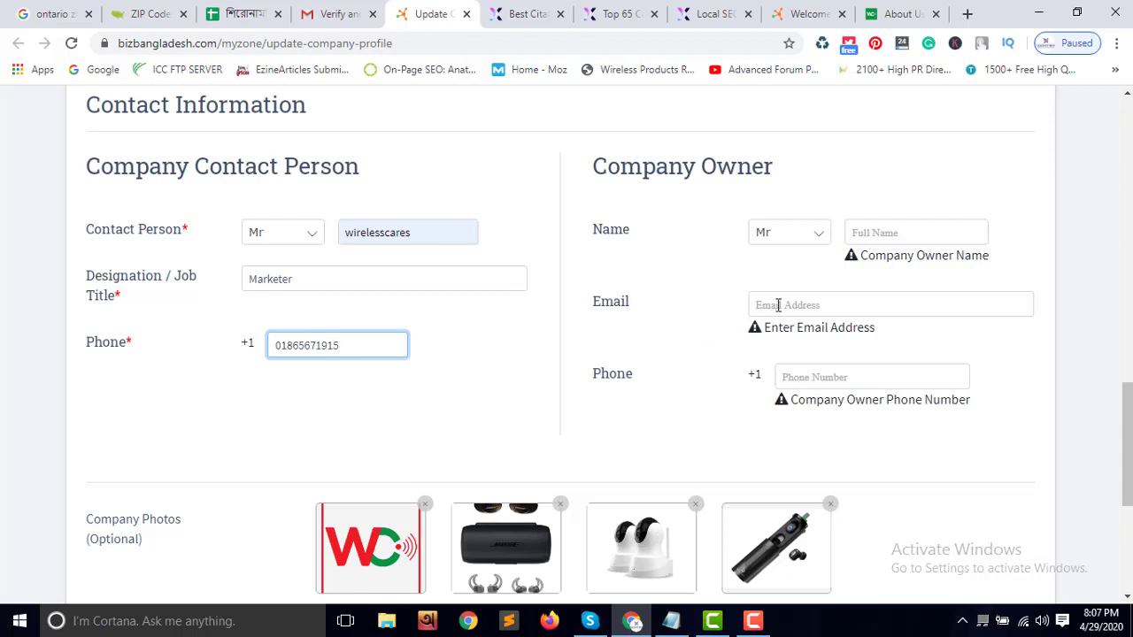
# Fill in the company owner's name, e-mail and phone from the saved autofill entry
pyautogui.click(872, 229)
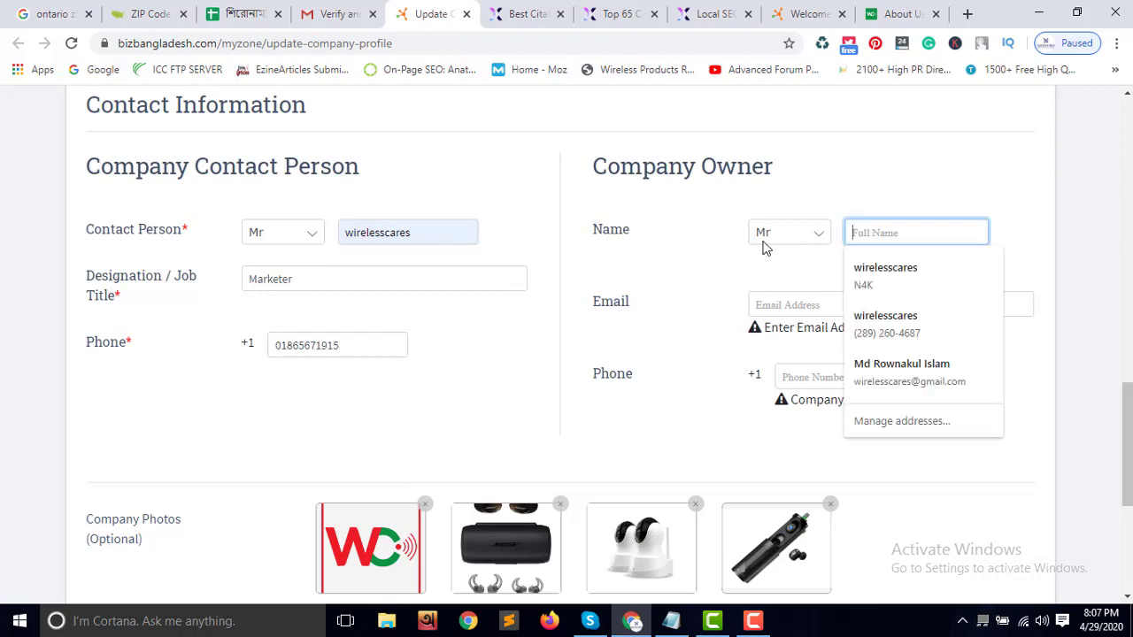
pyautogui.click(919, 376)
pyautogui.scroll(-3, 751, 383)
pyautogui.scroll(3, 673, 371)
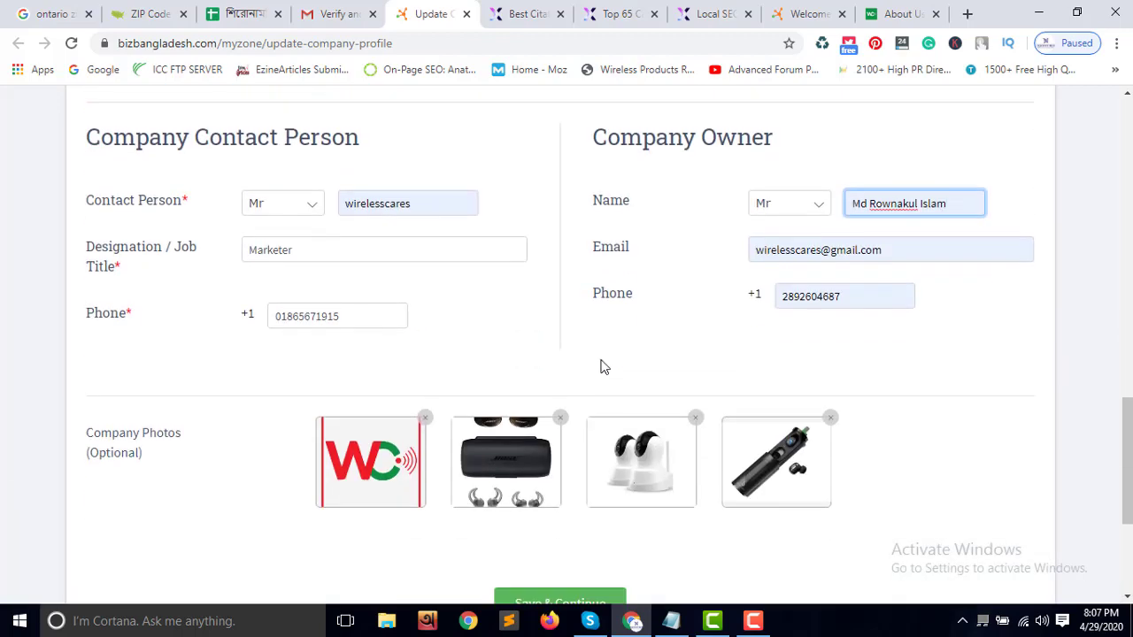
pyautogui.scroll(-3, 602, 367)
# Save the profile, recovering from the HTTP 500 error by reloading and resubmitting the form
pyautogui.click(594, 431)
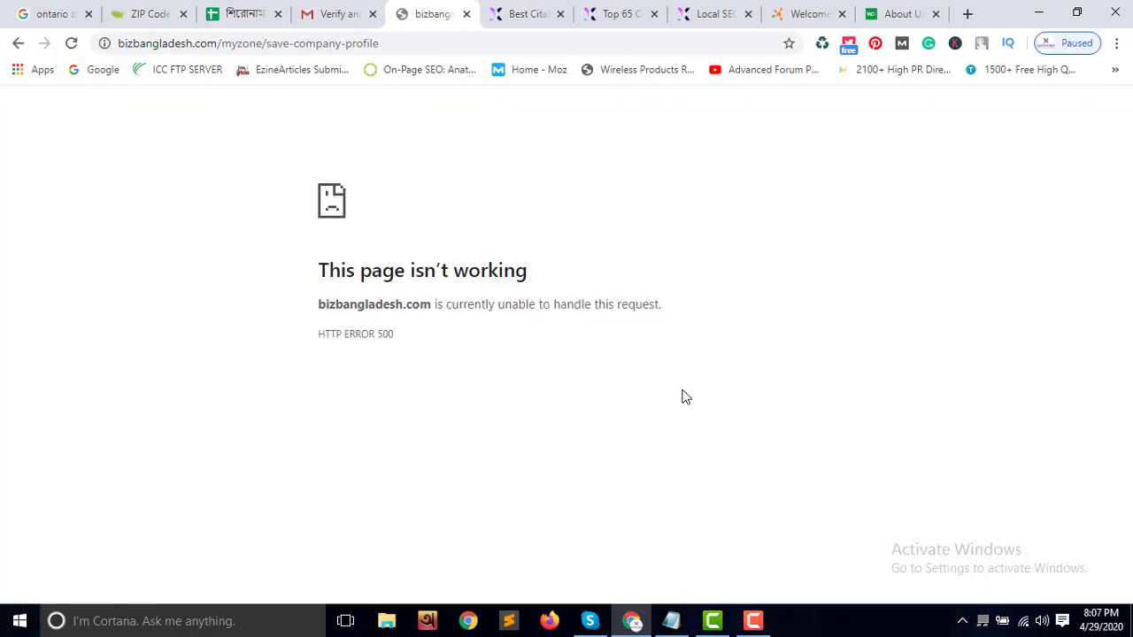
pyautogui.rightClick(434, 14)
pyautogui.click(469, 69)
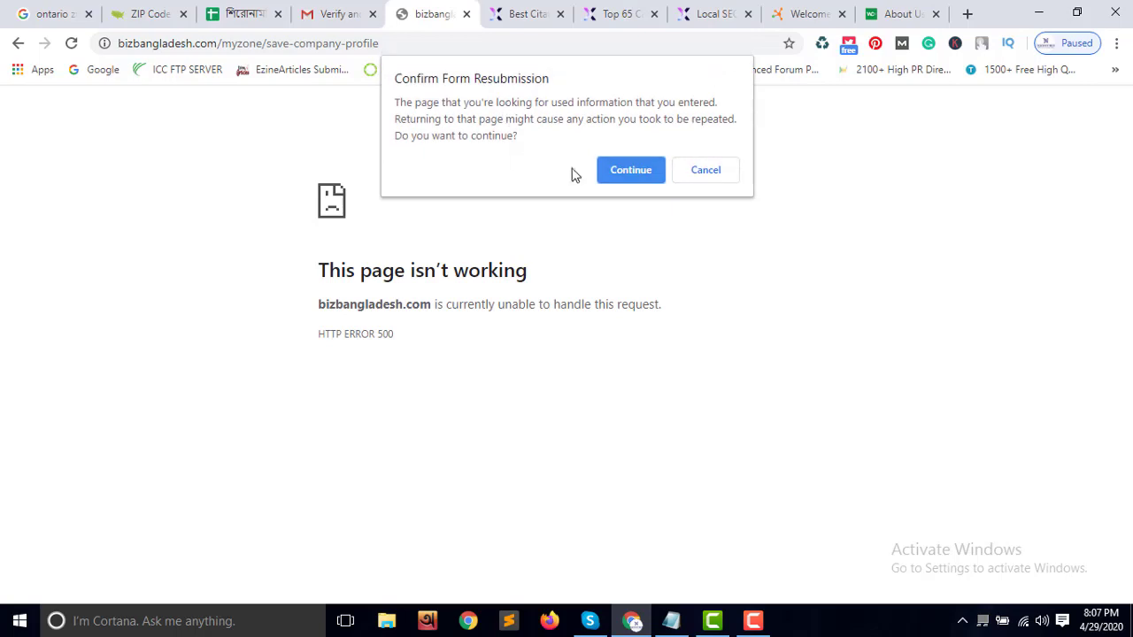
pyautogui.click(607, 169)
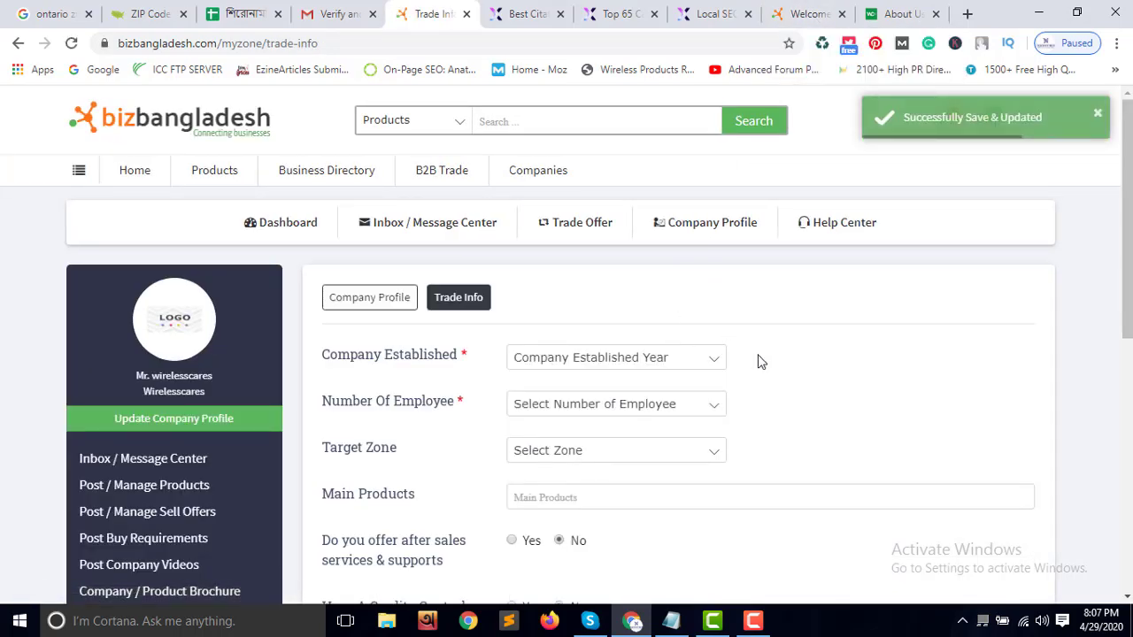
# Go back to the company profile and browse for a new image from the Change Logo window
pyautogui.scroll(-5, 621, 311)
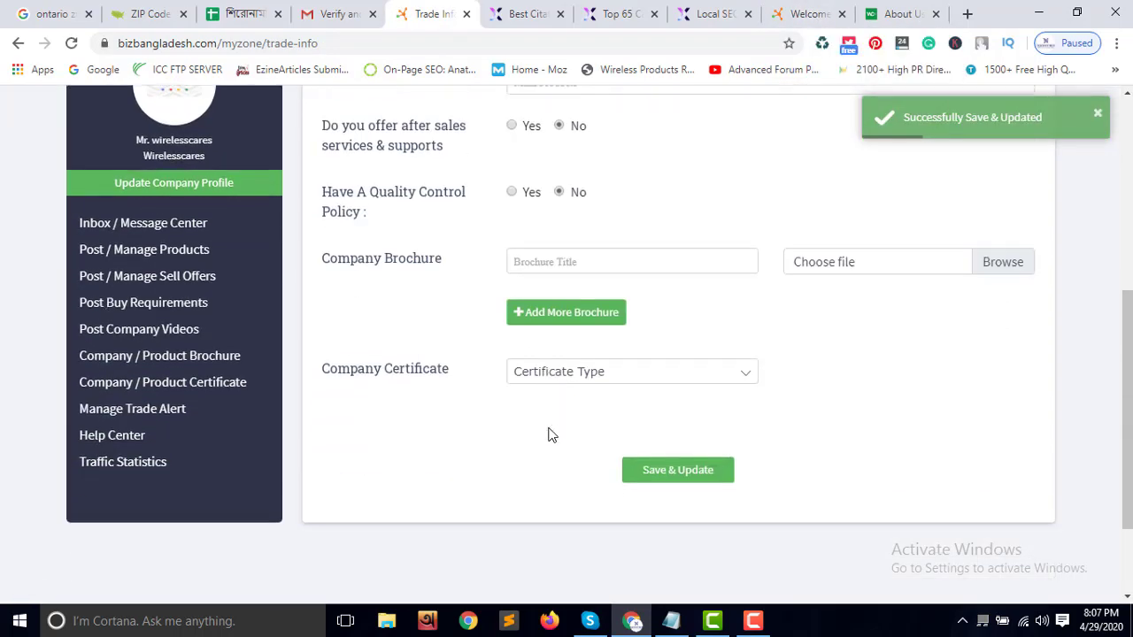
pyautogui.scroll(5, 561, 431)
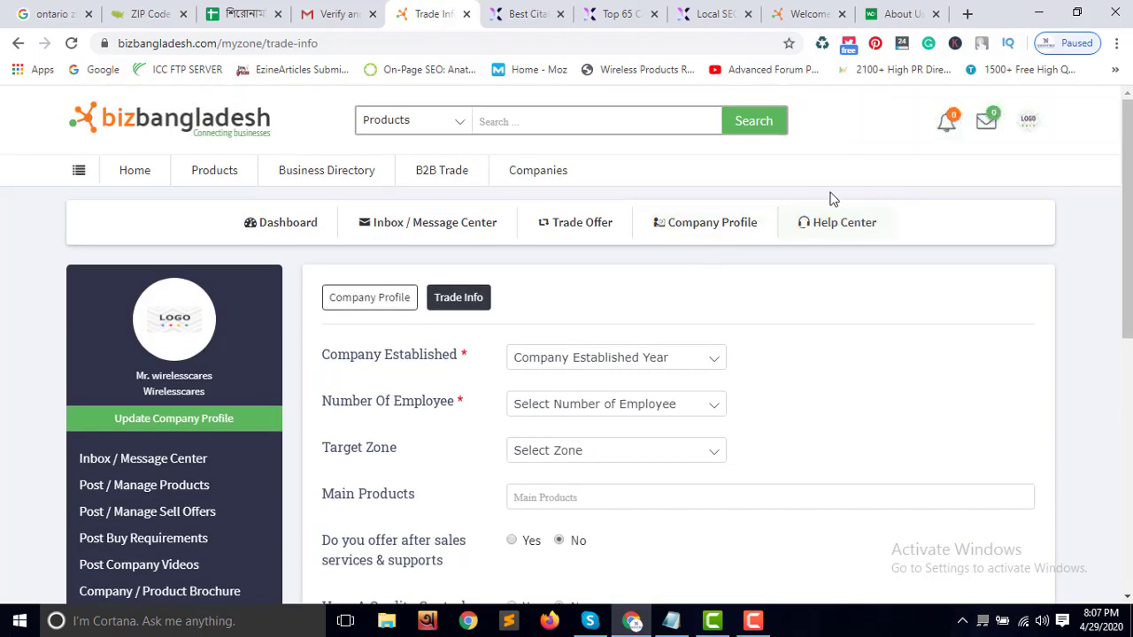
pyautogui.click(713, 229)
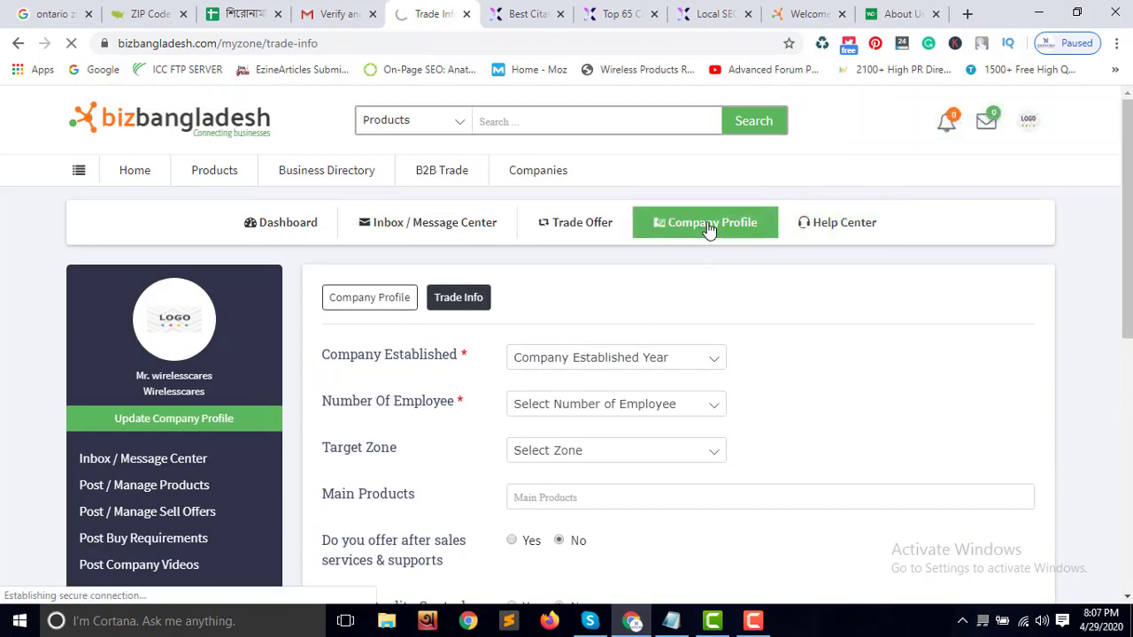
pyautogui.scroll(-1, 673, 354)
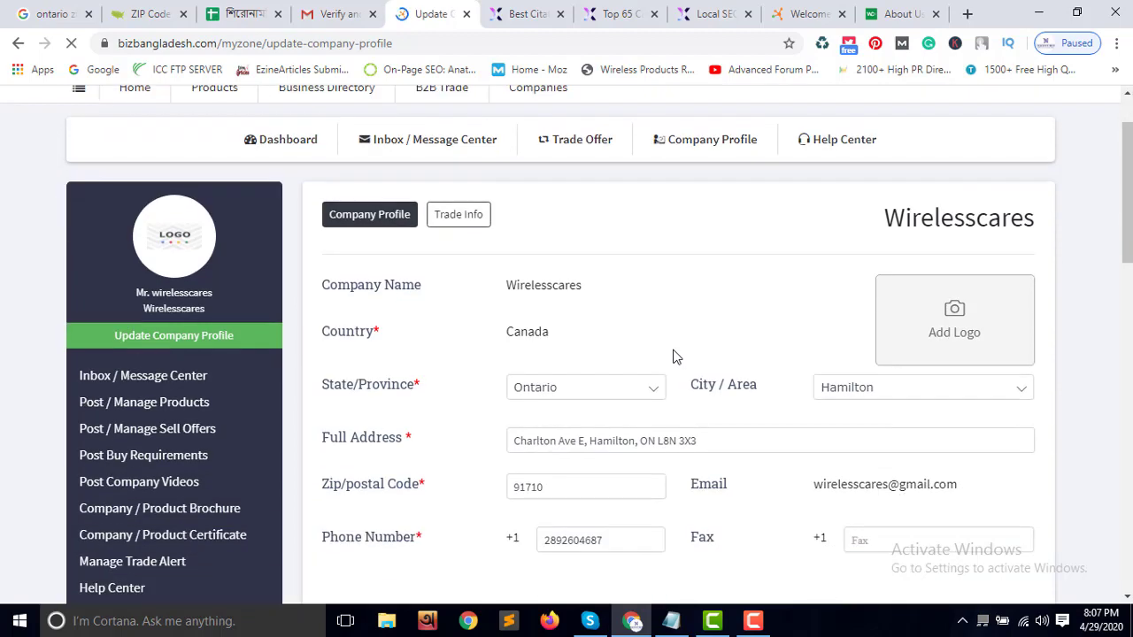
pyautogui.scroll(-9, 674, 354)
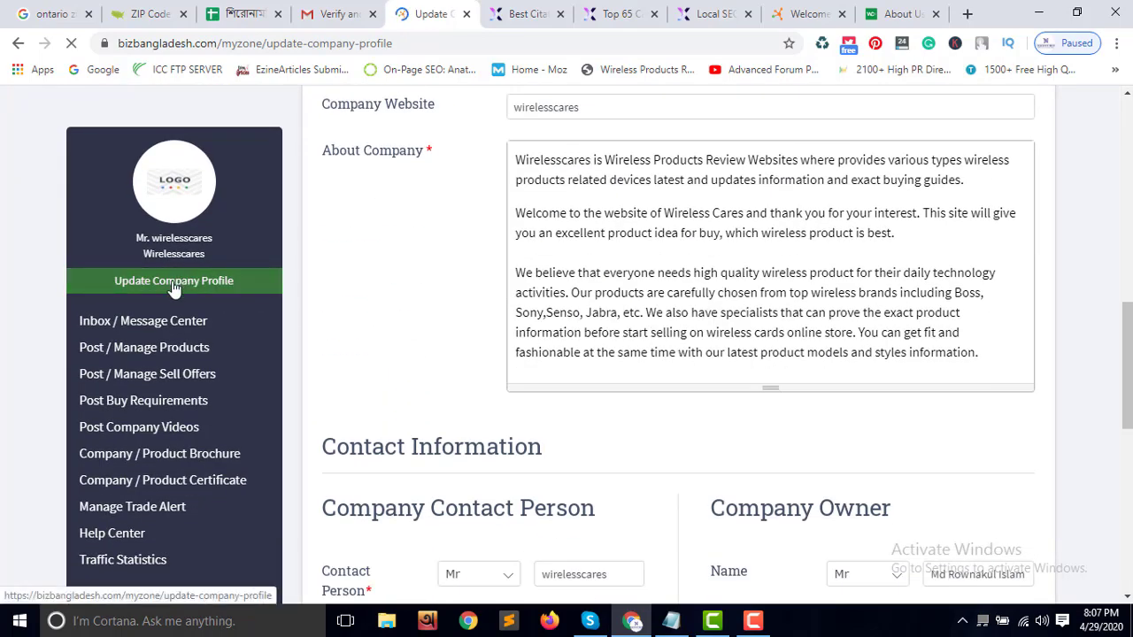
pyautogui.click(198, 205)
pyautogui.click(679, 325)
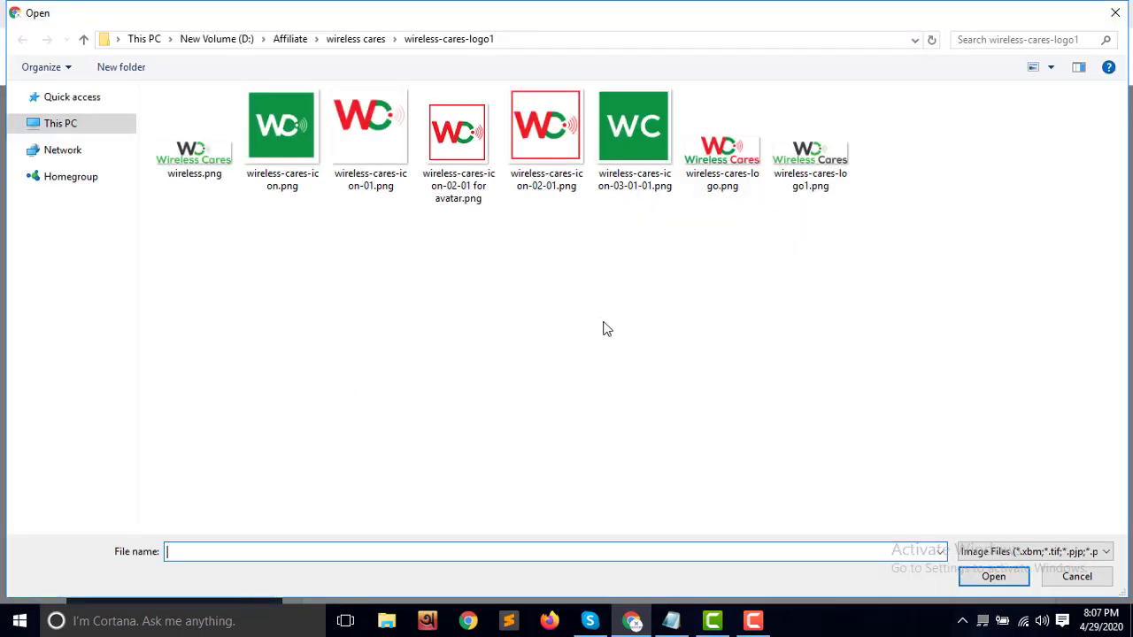
# Upload wireless-cares-icon-02-01.png as the company logo
pyautogui.doubleClick(542, 151)
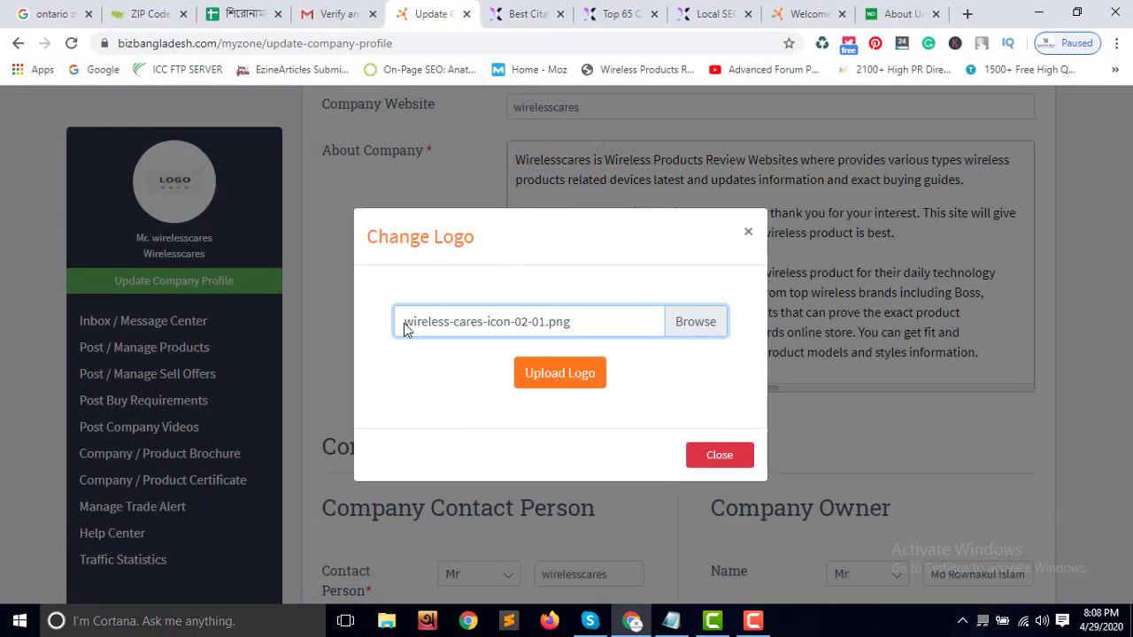
pyautogui.click(558, 382)
pyautogui.click(557, 376)
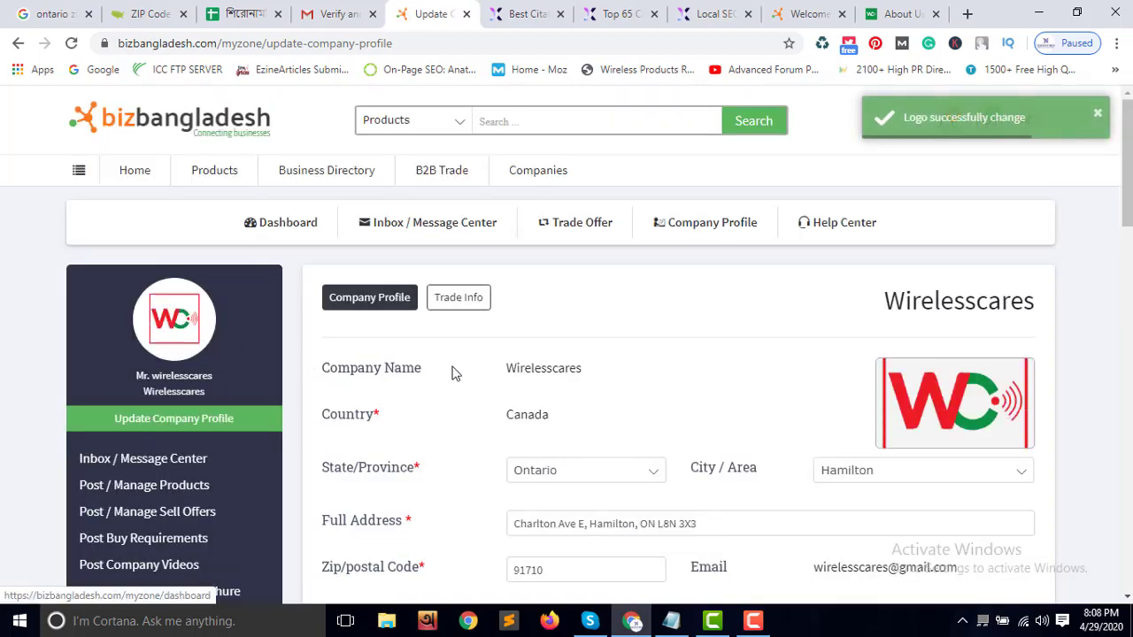
pyautogui.scroll(-5, 556, 399)
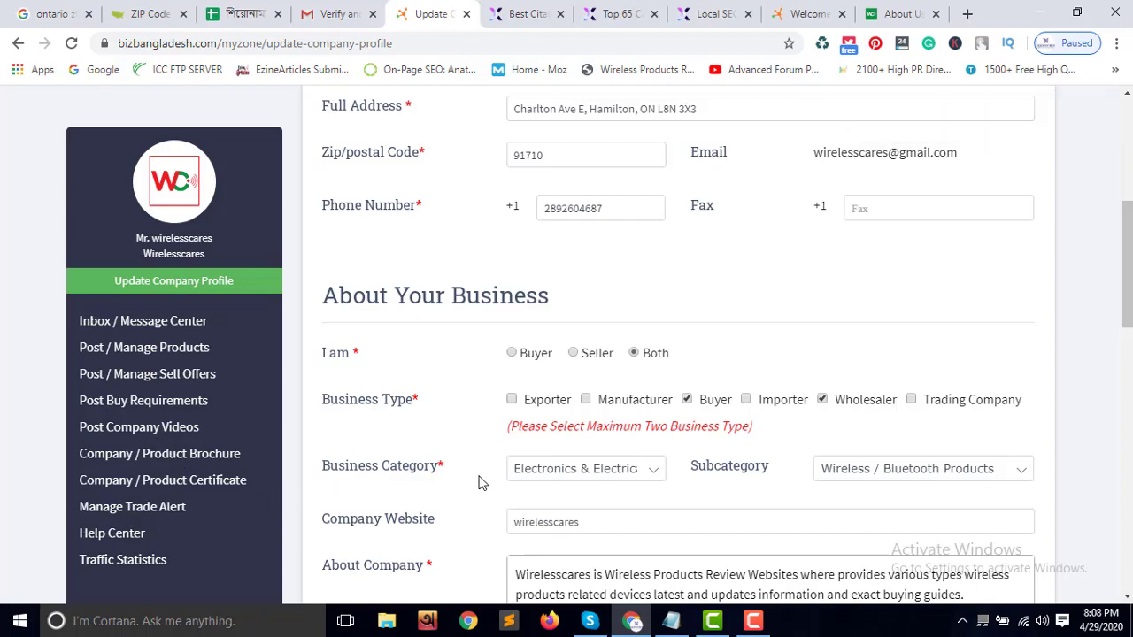
pyautogui.scroll(-2, 478, 482)
pyautogui.scroll(-9, 478, 481)
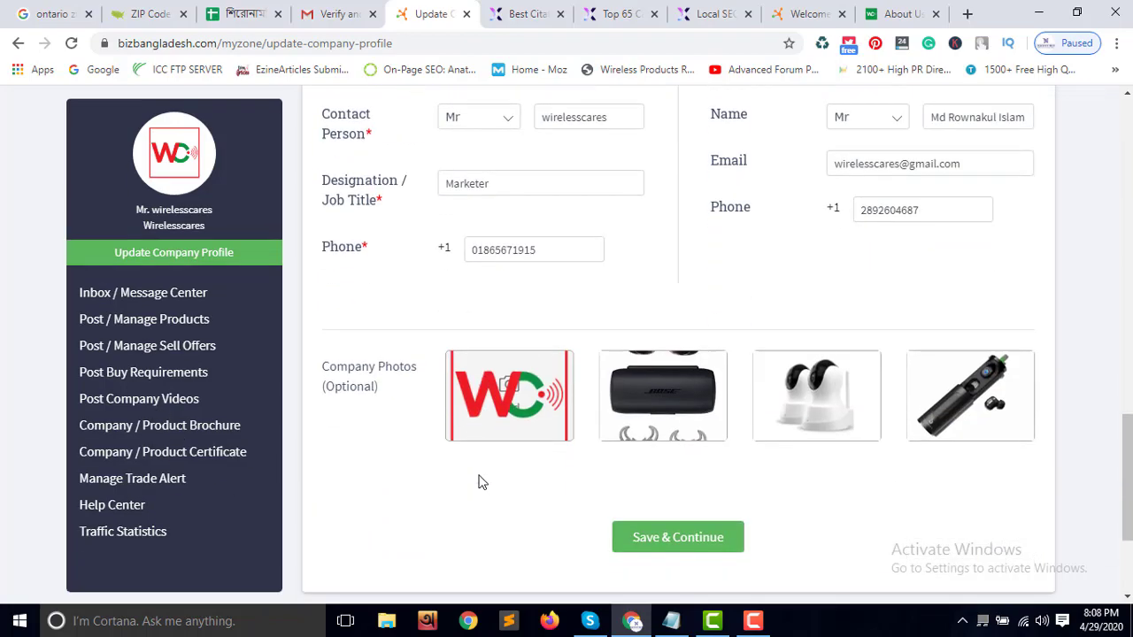
pyautogui.scroll(20, 478, 481)
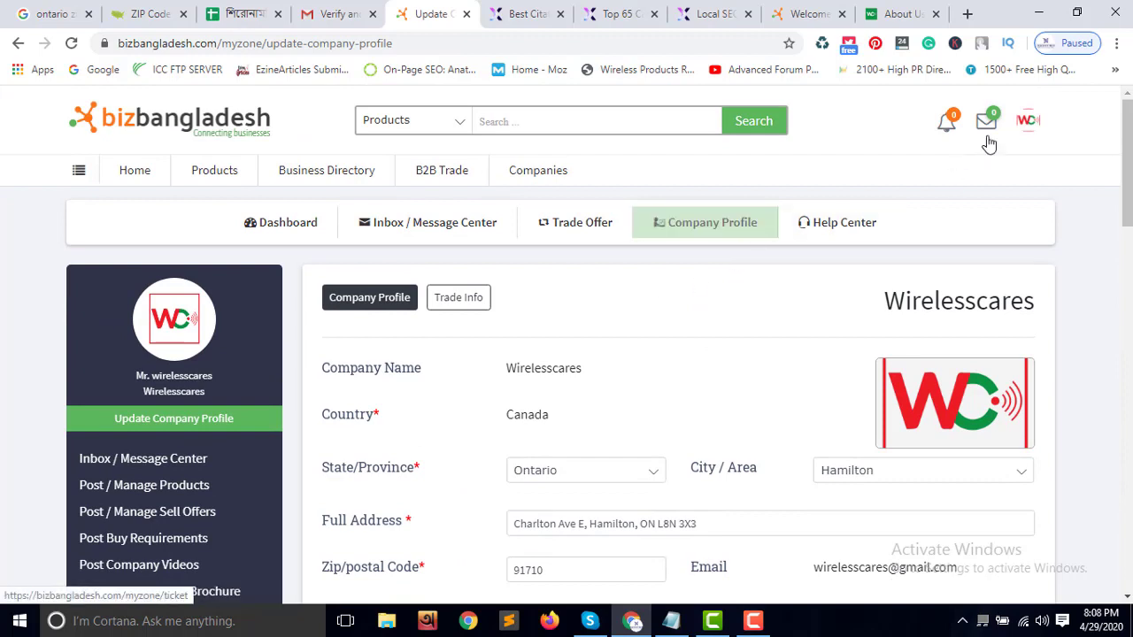
pyautogui.click(1027, 121)
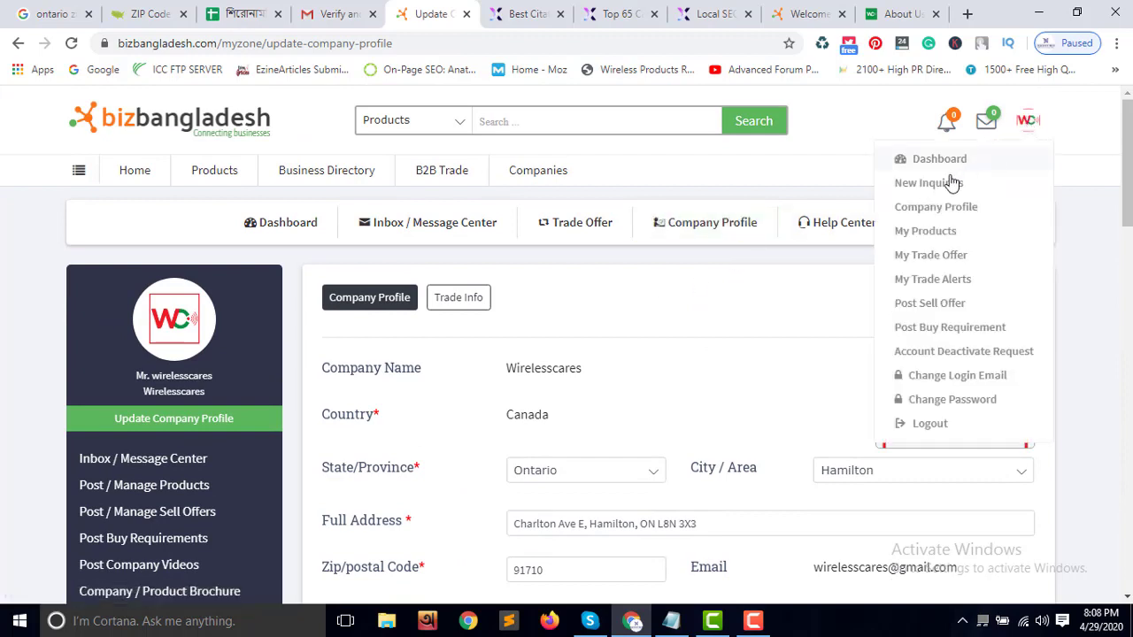
pyautogui.click(951, 214)
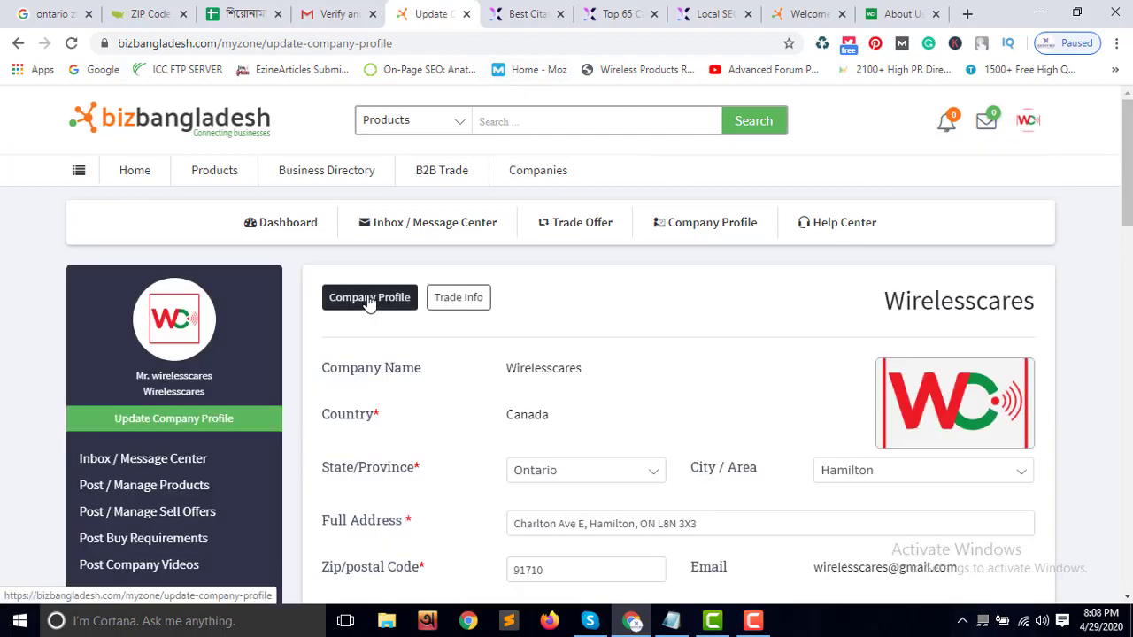
pyautogui.click(480, 308)
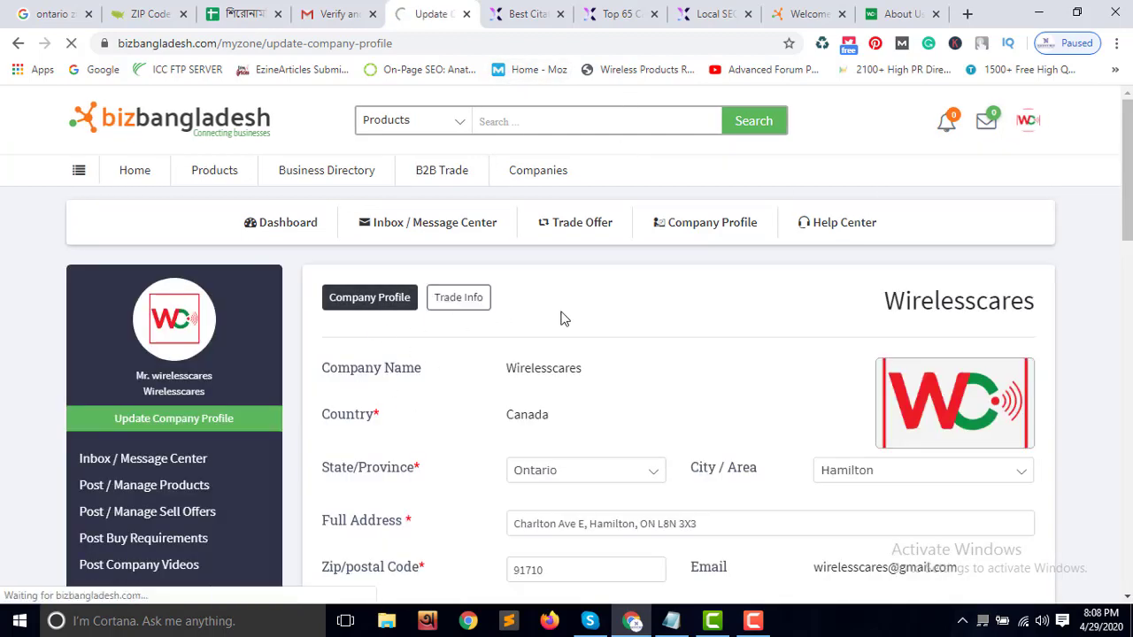
pyautogui.scroll(-5, 701, 445)
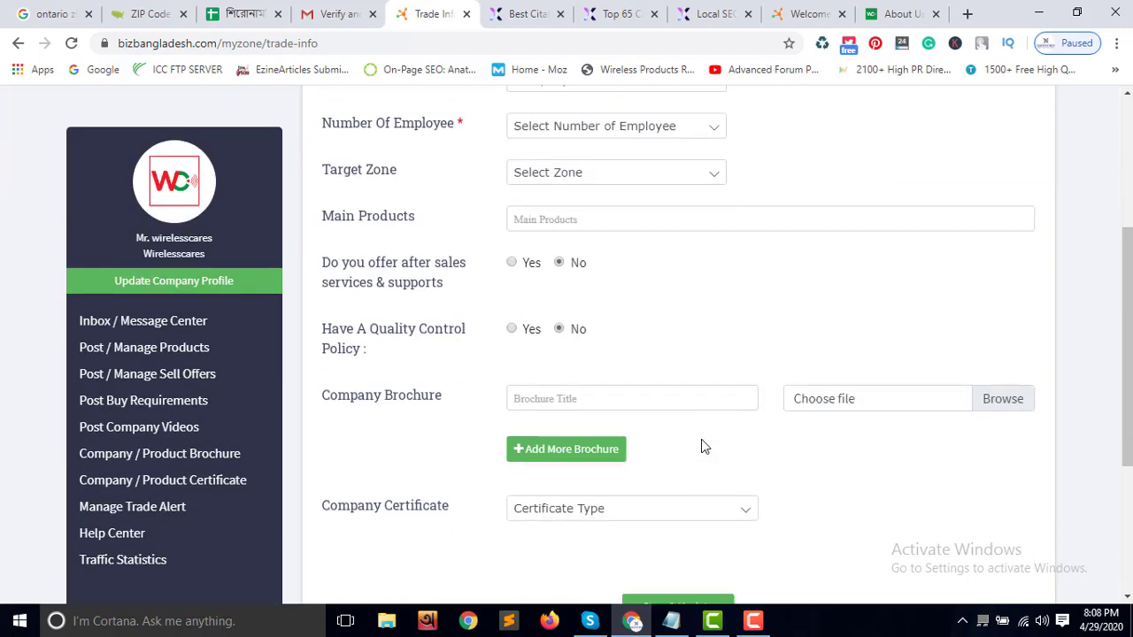
pyautogui.scroll(5, 701, 445)
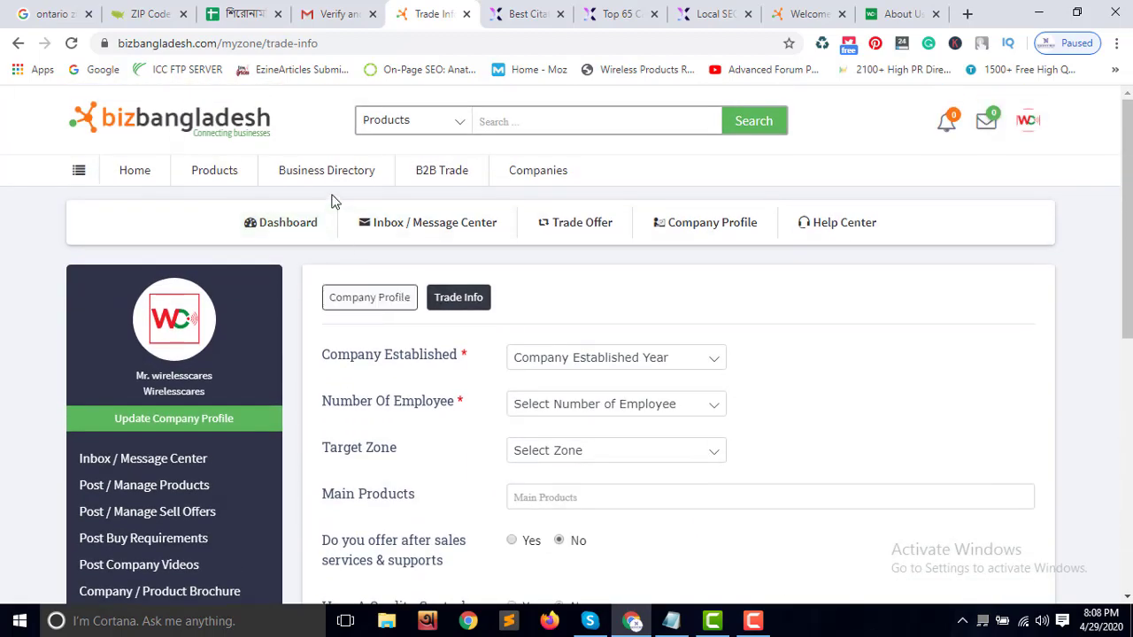
pyautogui.click(365, 299)
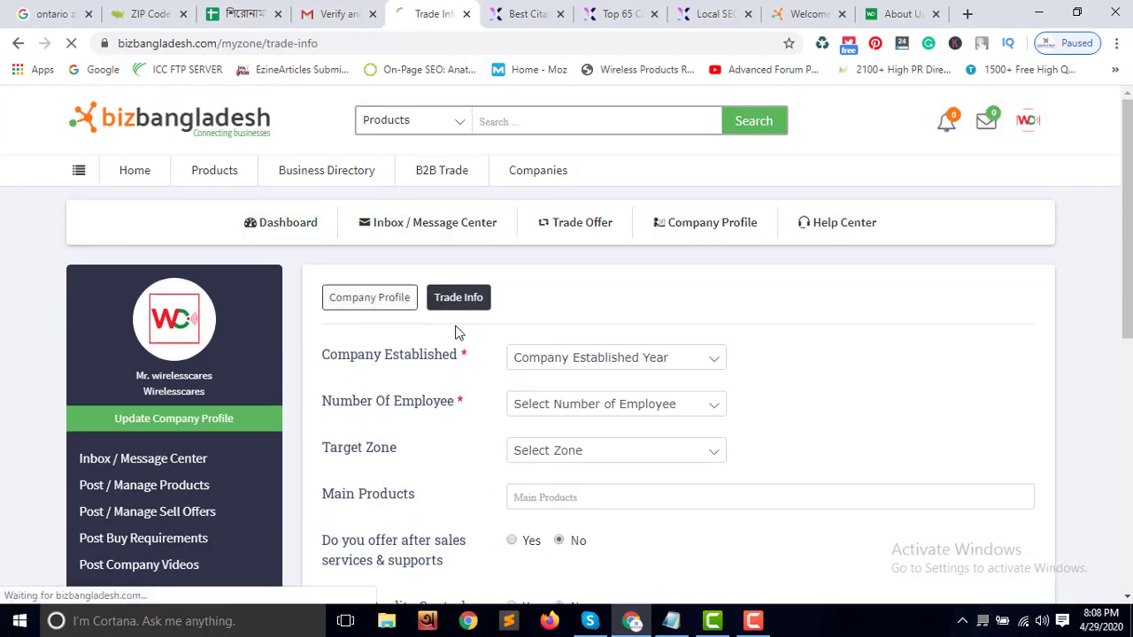
pyautogui.click(296, 229)
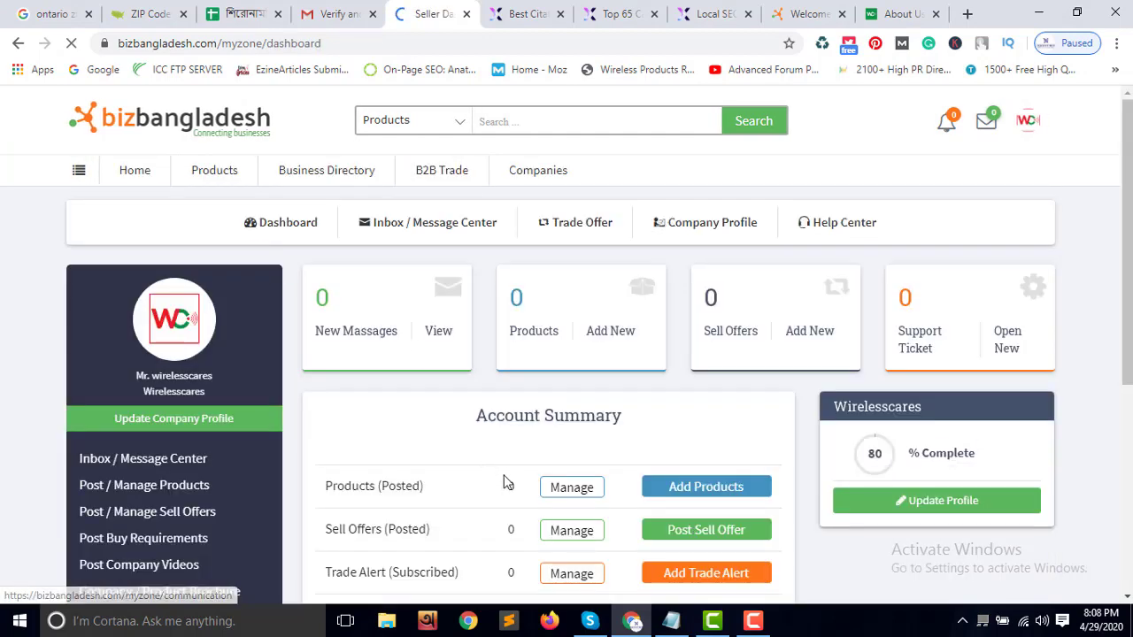
pyautogui.scroll(-4, 531, 482)
pyautogui.scroll(4, 540, 487)
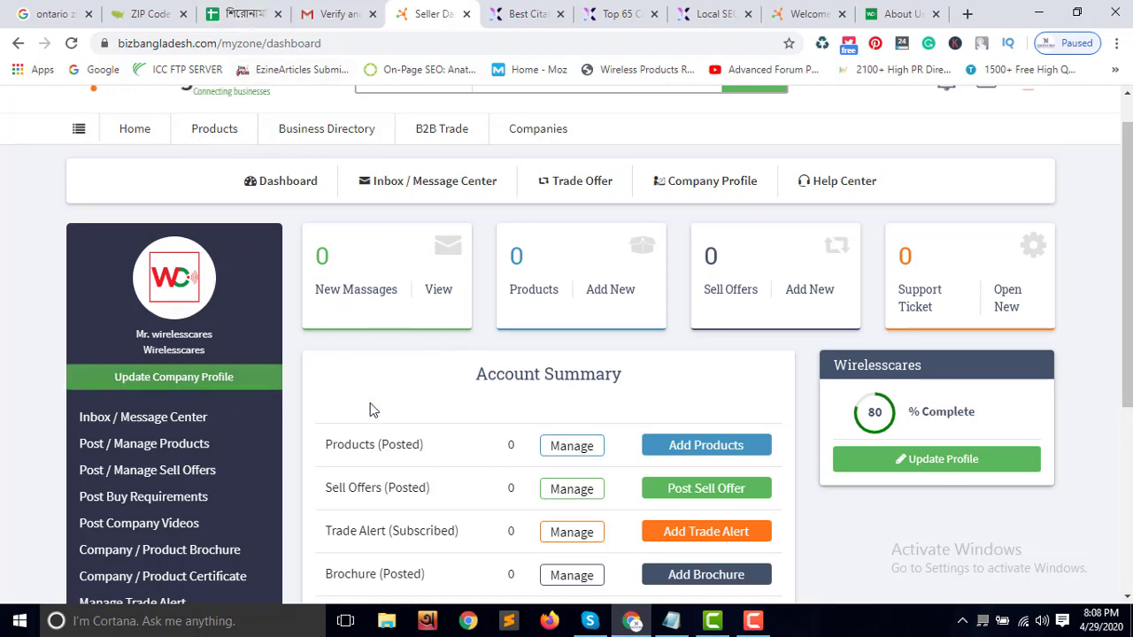
pyautogui.scroll(-4, 498, 430)
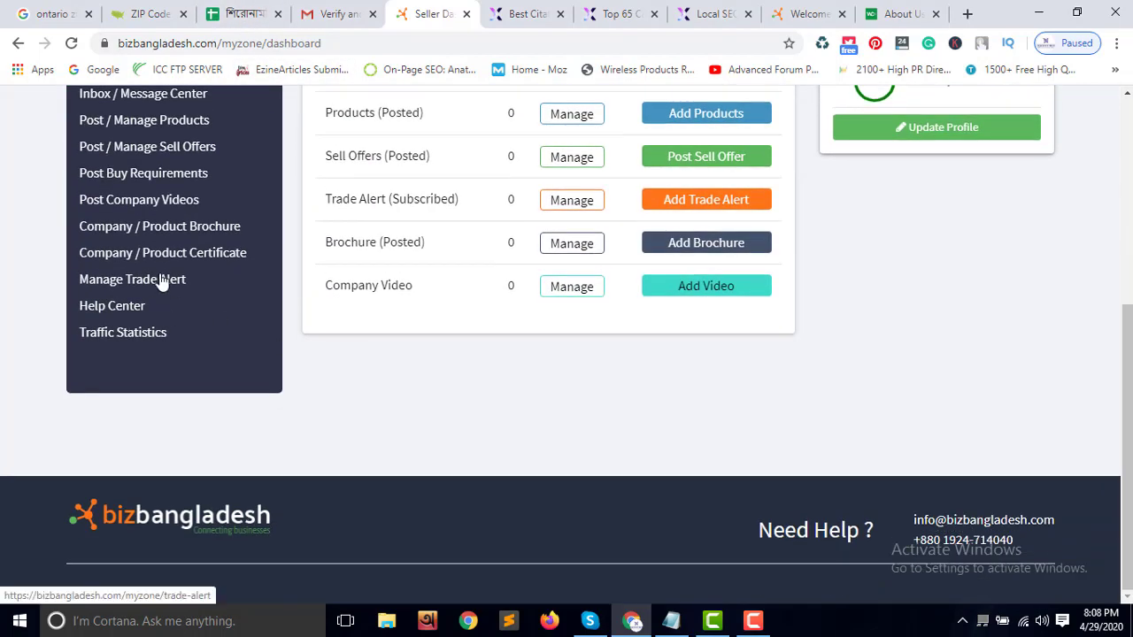
pyautogui.scroll(5, 423, 341)
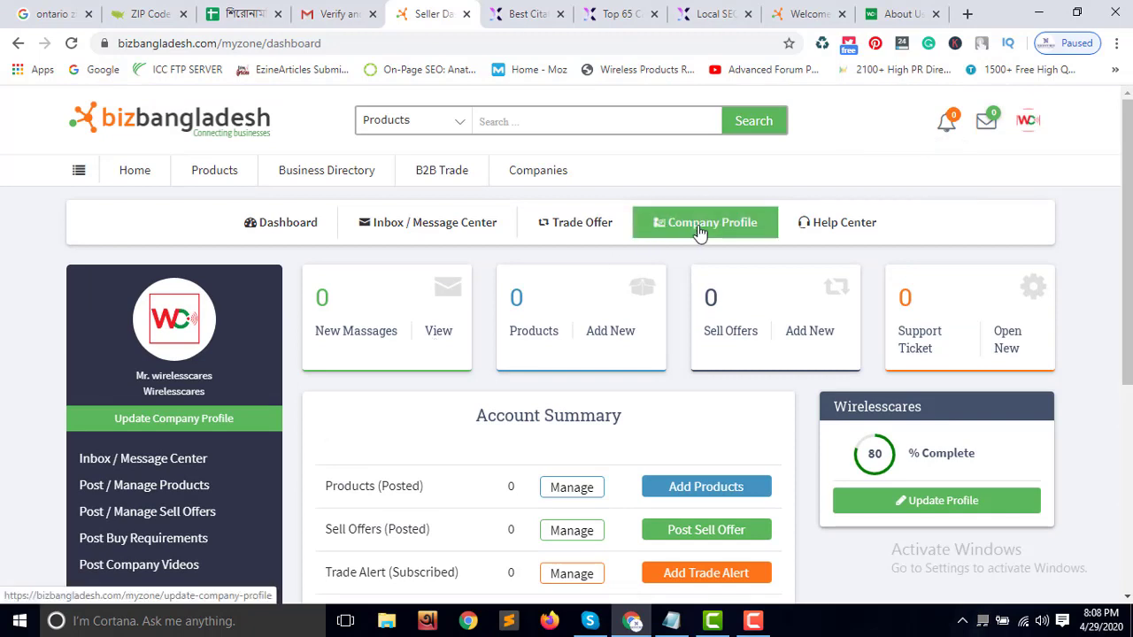
pyautogui.click(742, 230)
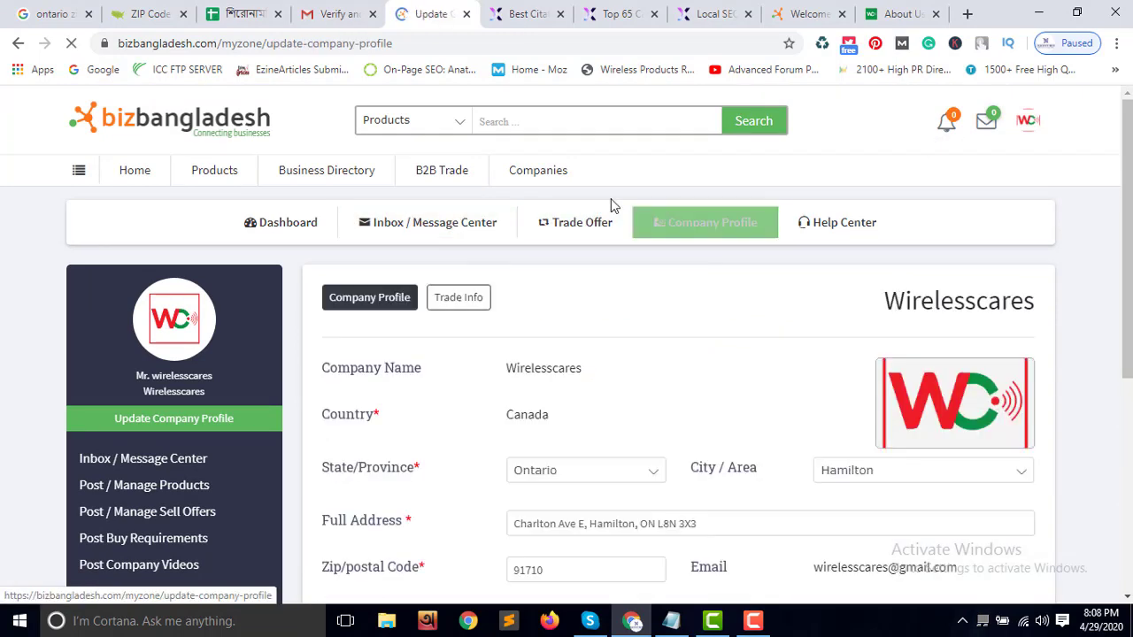
# Look over the Gmail, Wireless Cares About Us, verification and spreadsheet pages, then start a blank tab
pyautogui.click(345, 16)
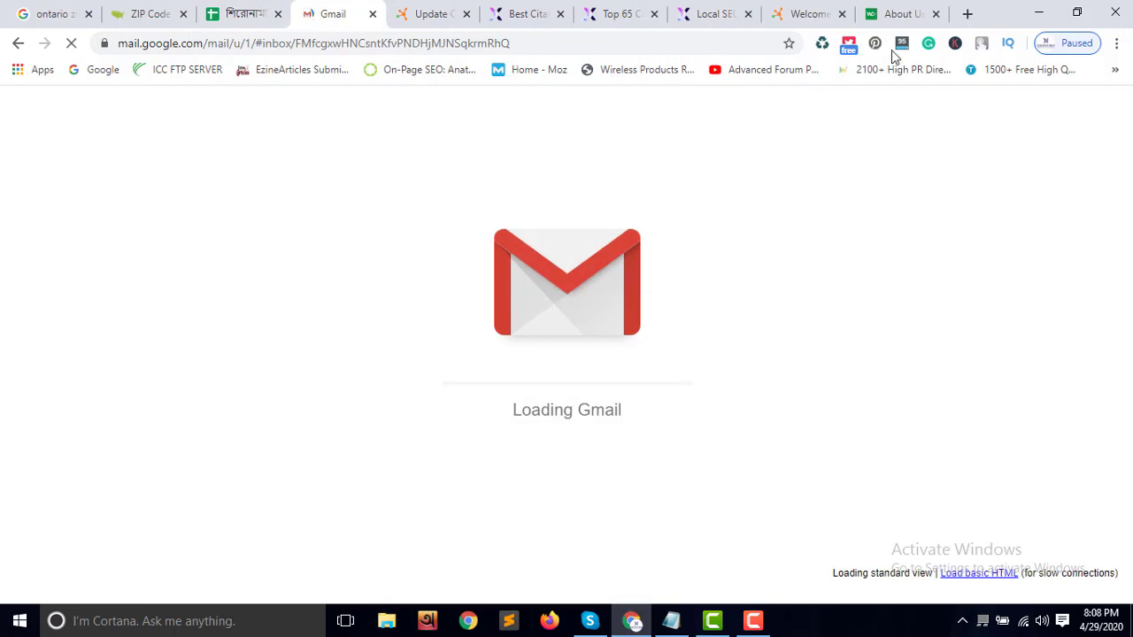
pyautogui.click(898, 14)
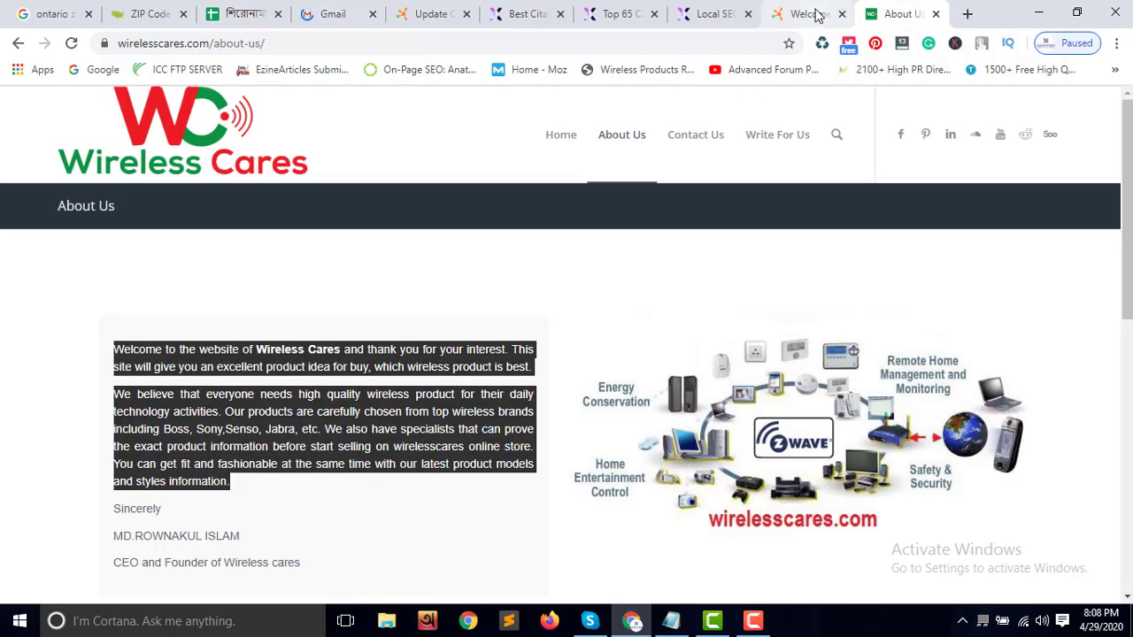
pyautogui.click(819, 15)
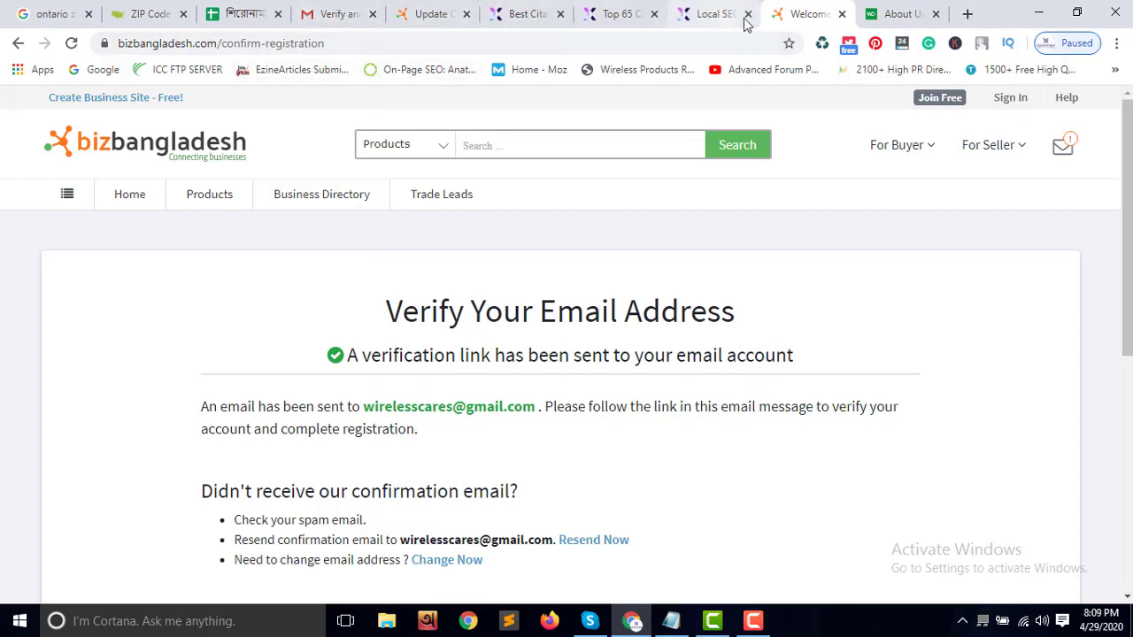
pyautogui.click(885, 16)
pyautogui.click(257, 14)
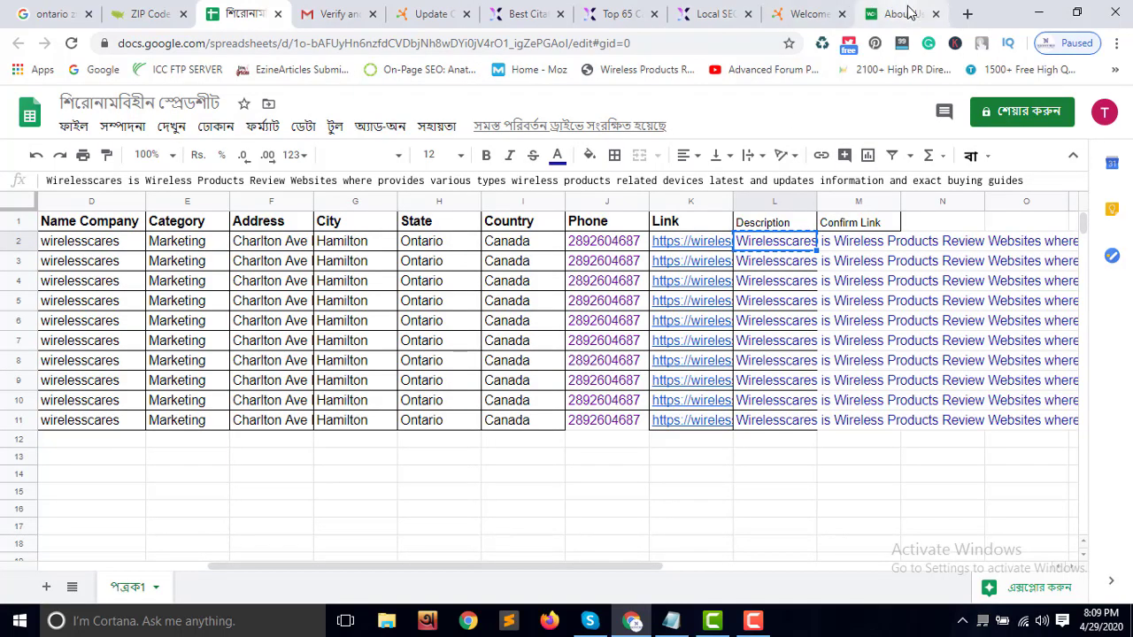
pyautogui.click(967, 13)
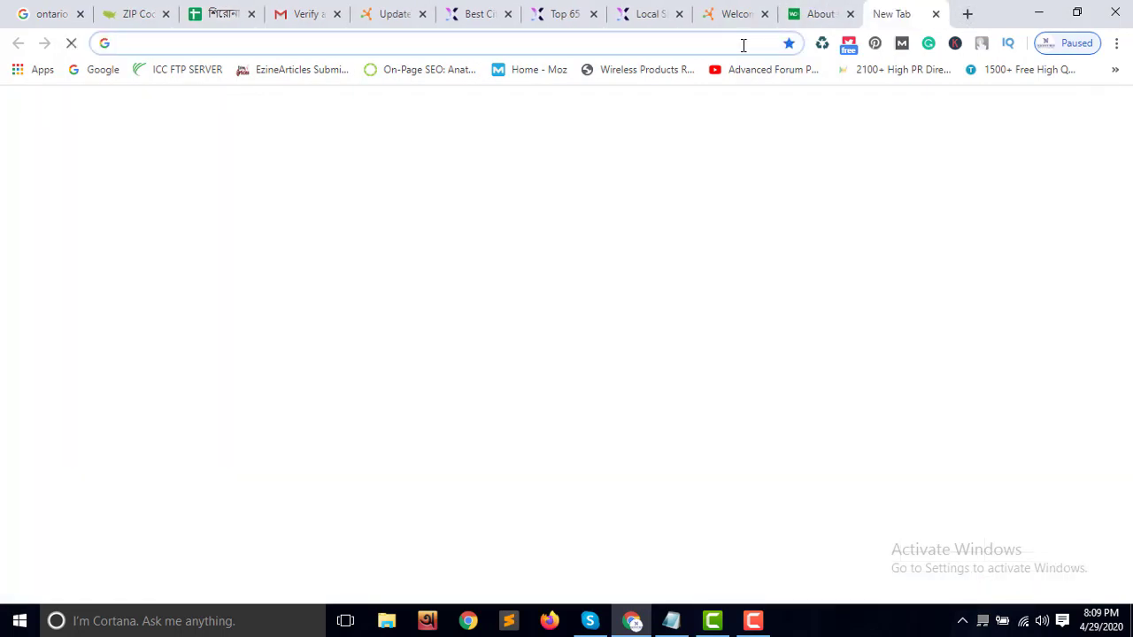
# Load bizbangladesh.com/bpomentor, which returns a 404 error, then return to the blank new tab
pyautogui.click(735, 14)
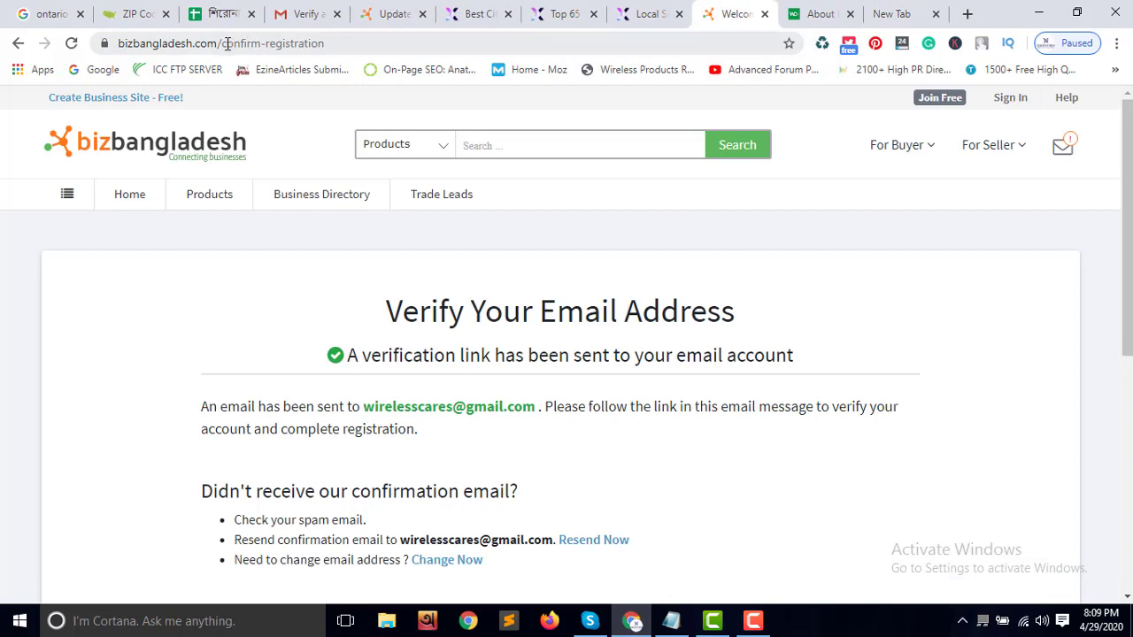
pyautogui.moveTo(223, 43); pyautogui.dragTo(404, 50)
pyautogui.write('bp')
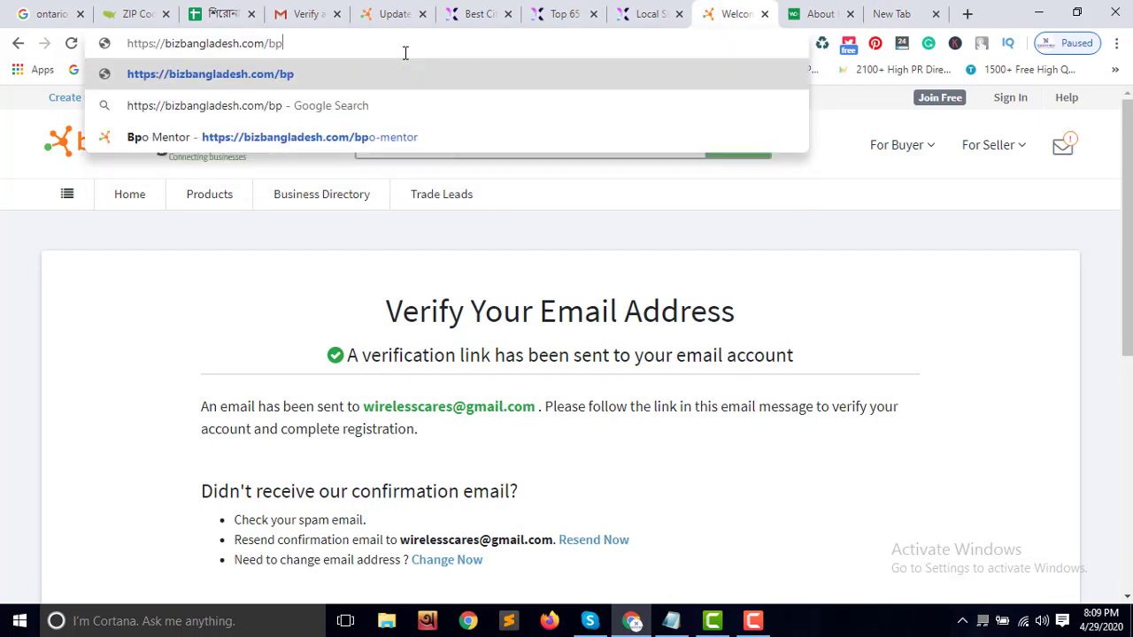
pyautogui.write('omentor')
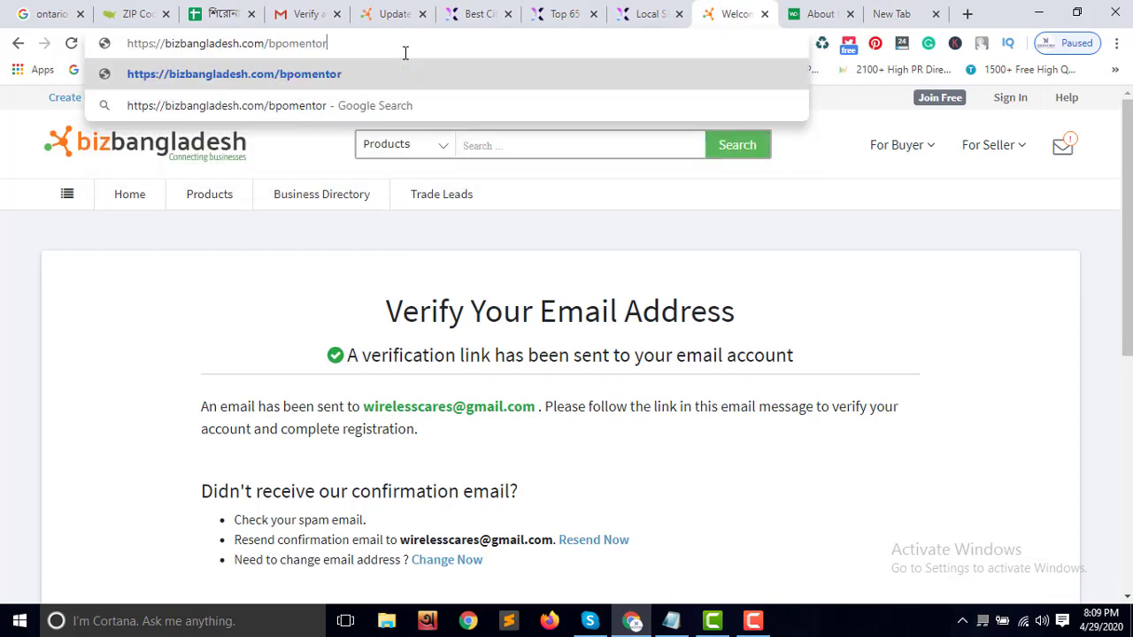
pyautogui.press('Return')
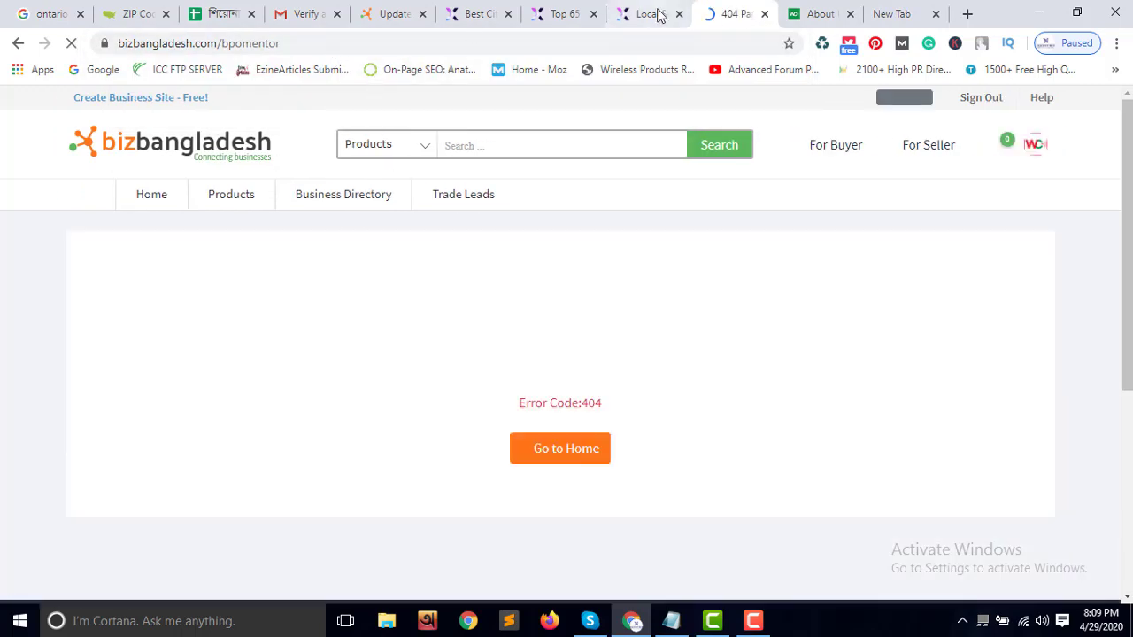
pyautogui.click(894, 15)
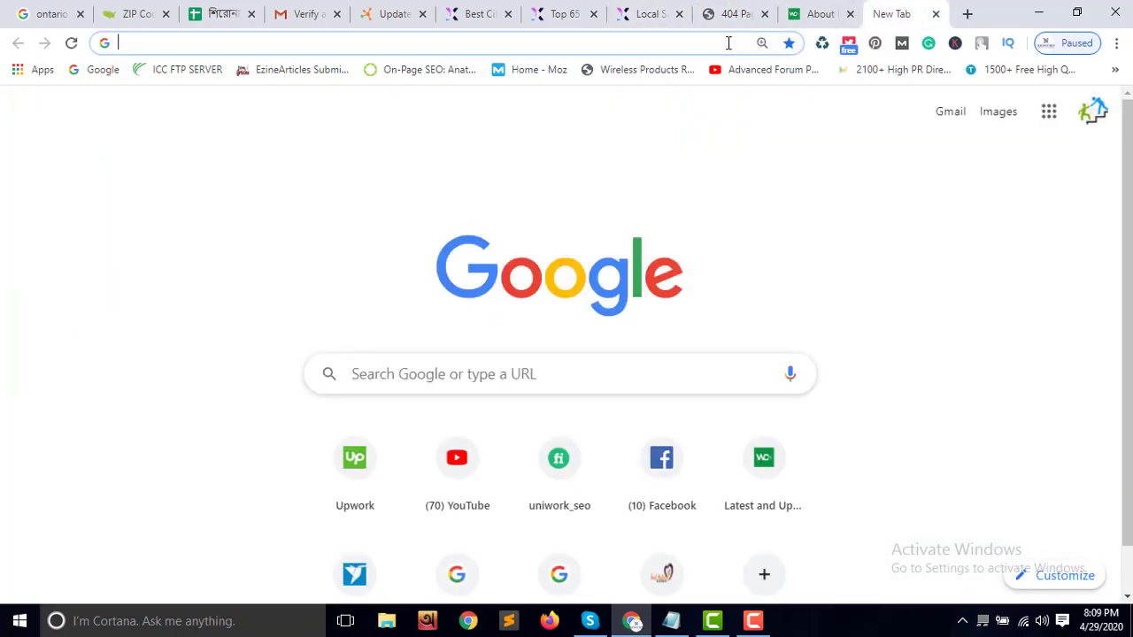
# Run a Google search for bpomentor
pyautogui.write('b')
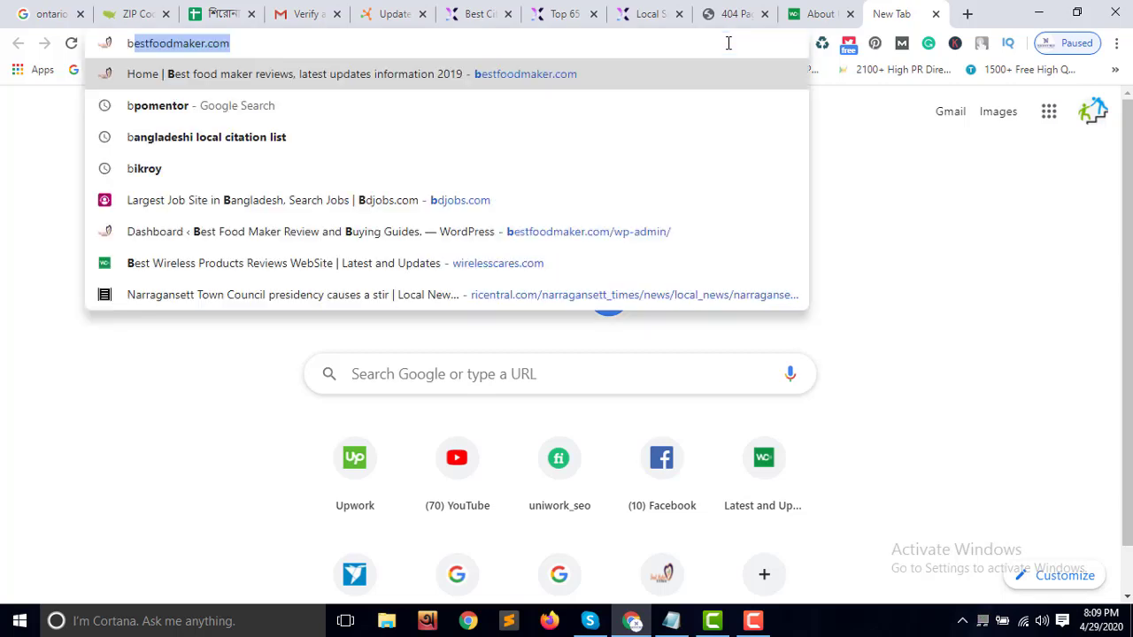
pyautogui.write('po')
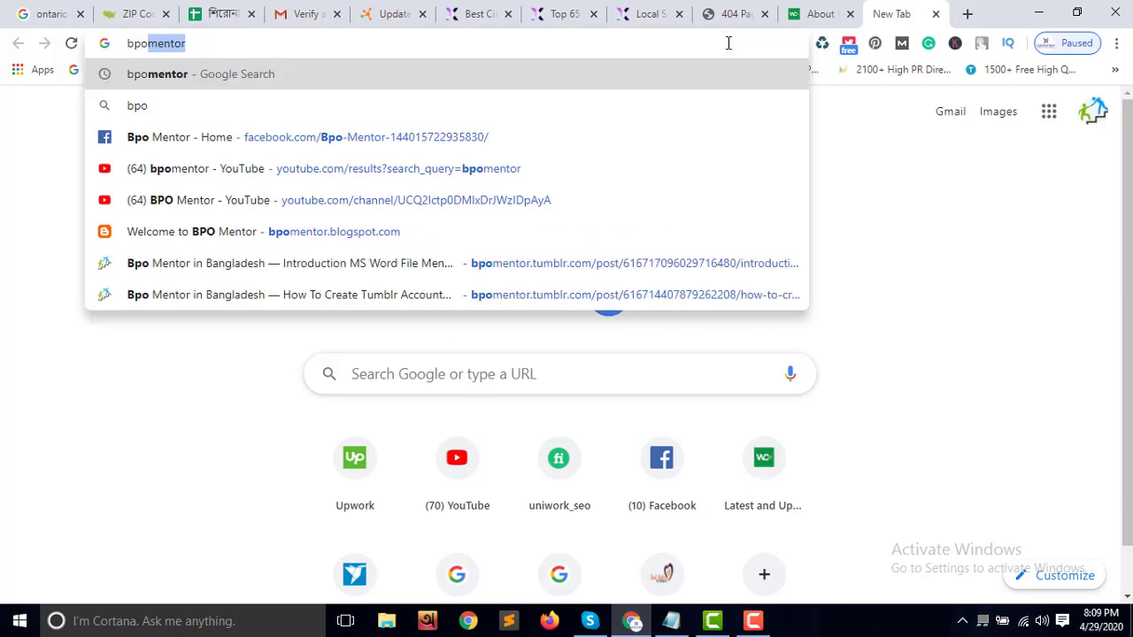
pyautogui.press('Return')
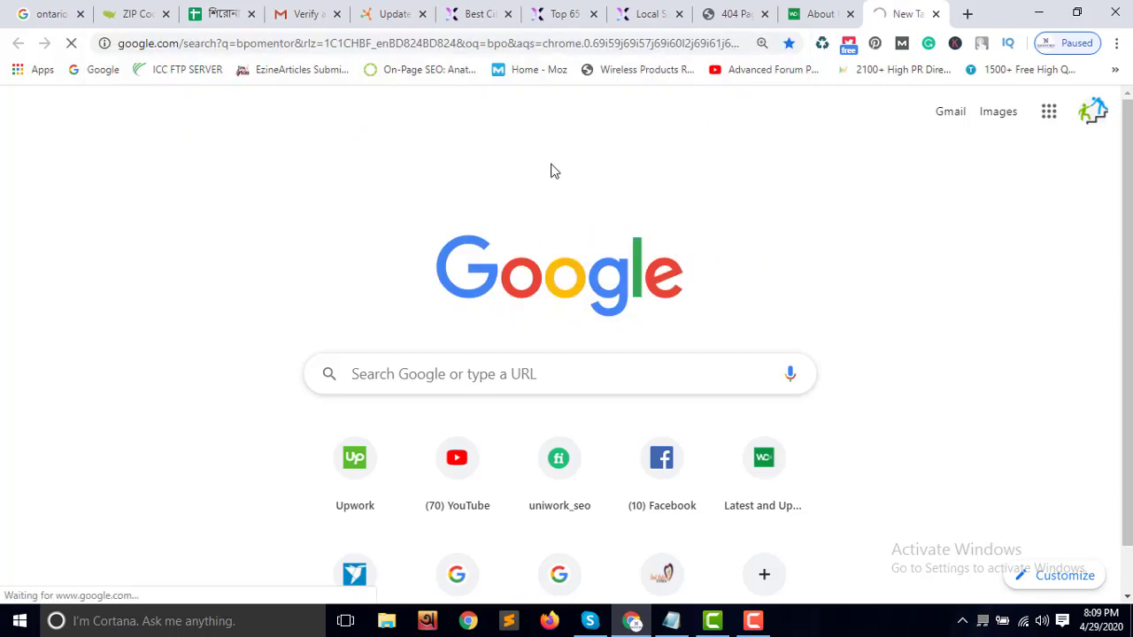
pyautogui.scroll(-6, 411, 425)
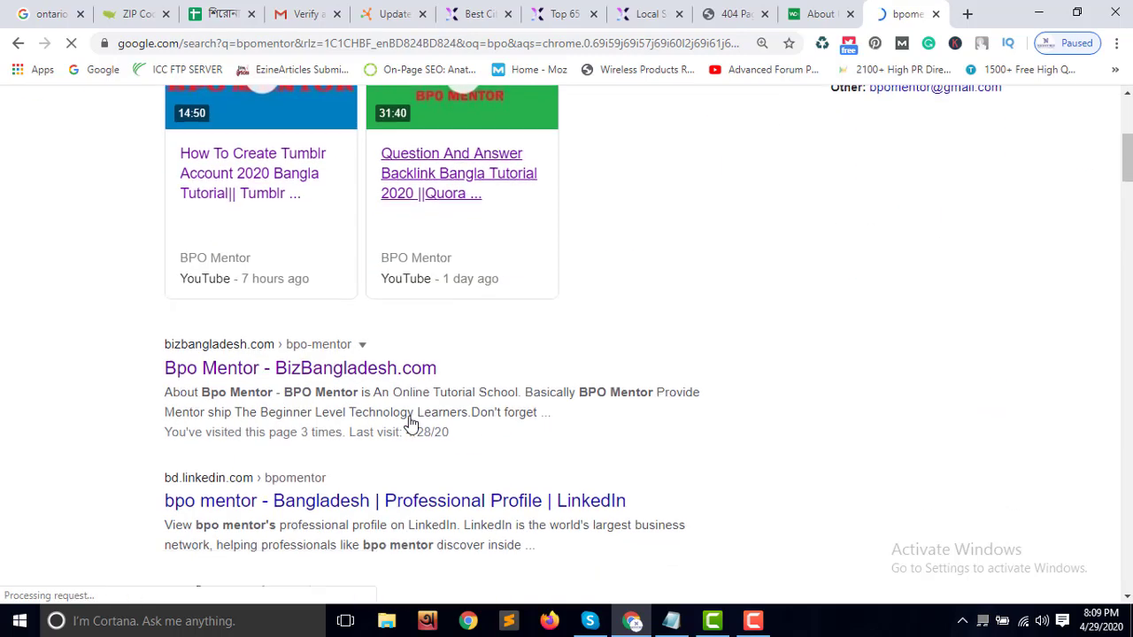
# View the Bpo Mentor BizBangladesh profile in a new tab, then return to the wirelesscares update page
pyautogui.rightClick(315, 245)
pyautogui.click(349, 255)
pyautogui.click(904, 16)
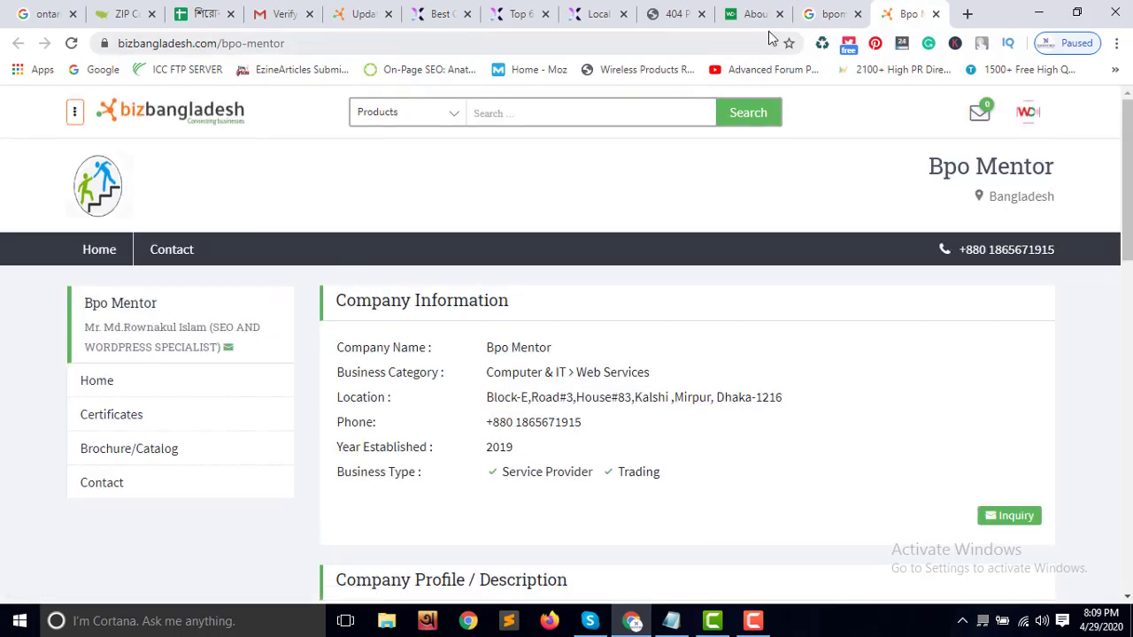
pyautogui.click(935, 14)
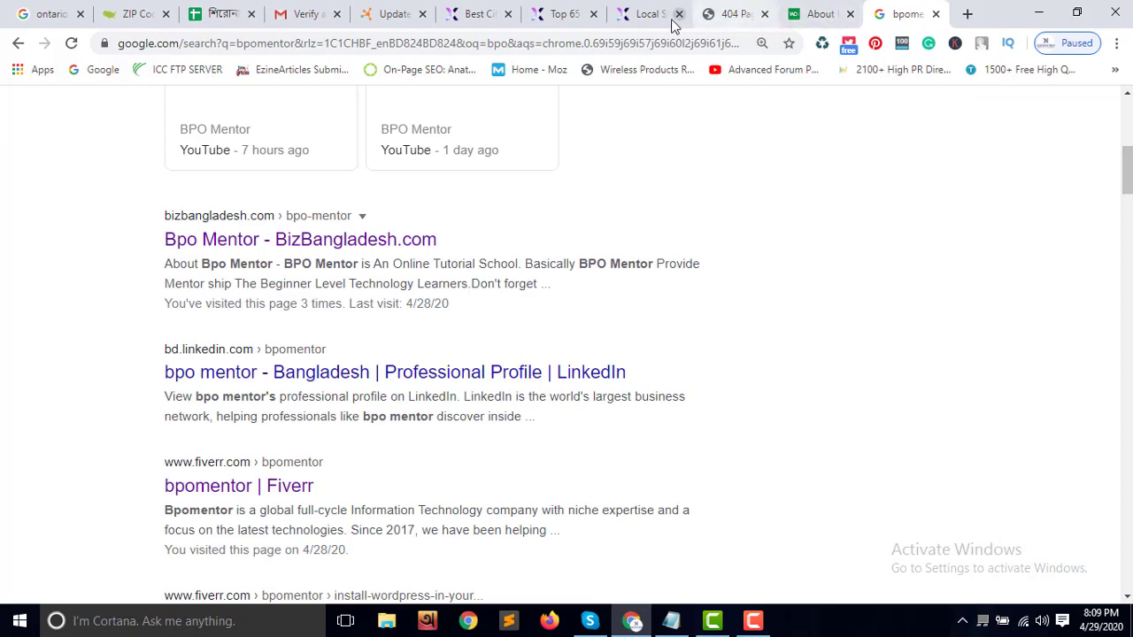
pyautogui.click(392, 14)
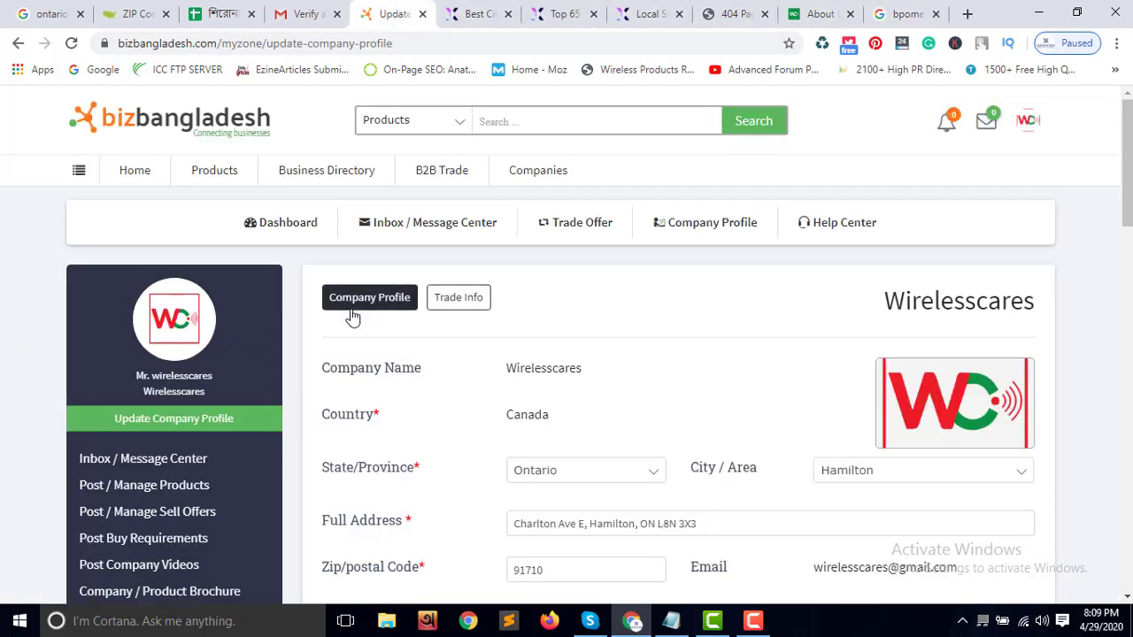
# Search BizBangladesh Companies for wirelesscares, confirm 0 results, then return to the bpomentor Google results
pyautogui.click(536, 177)
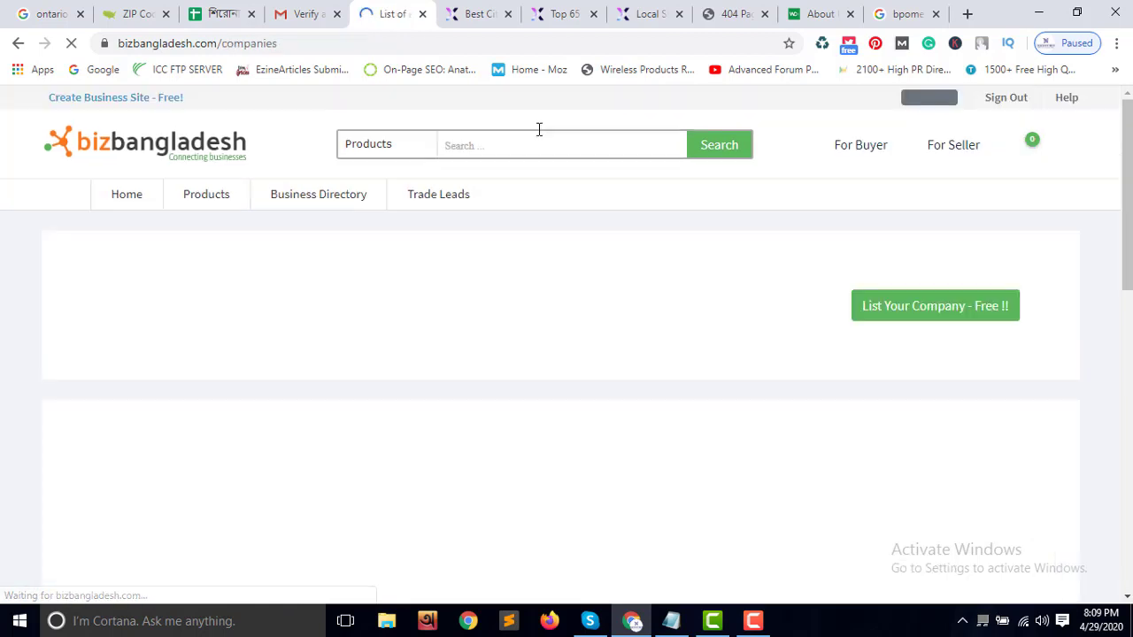
pyautogui.click(523, 145)
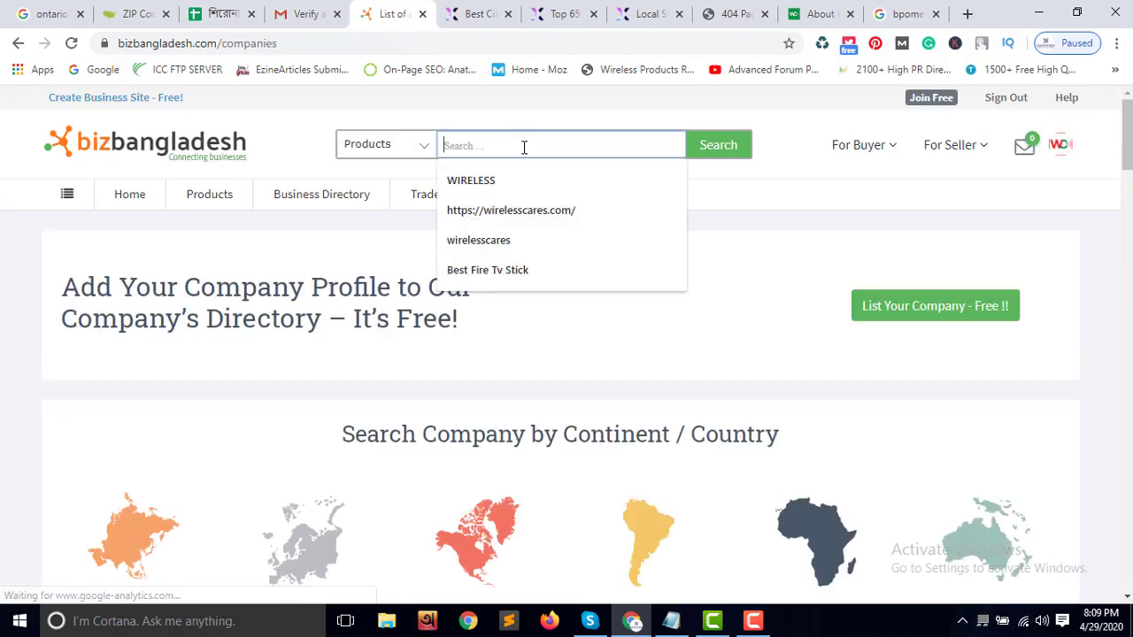
pyautogui.click(482, 241)
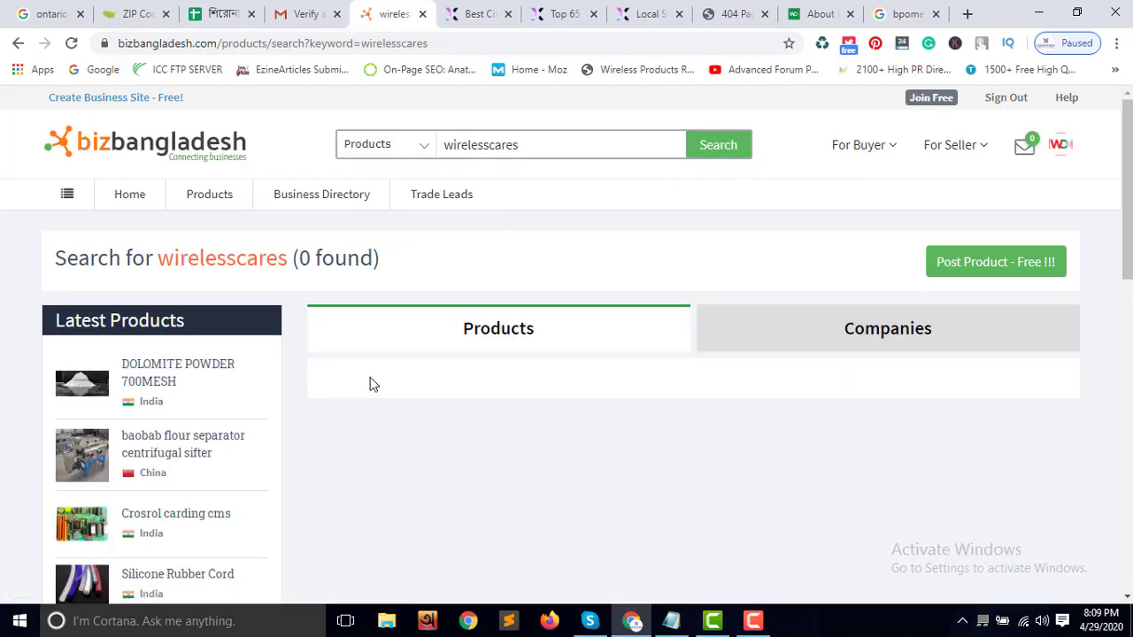
pyautogui.scroll(-2, 389, 386)
pyautogui.scroll(2, 389, 385)
pyautogui.scroll(-10, 776, 395)
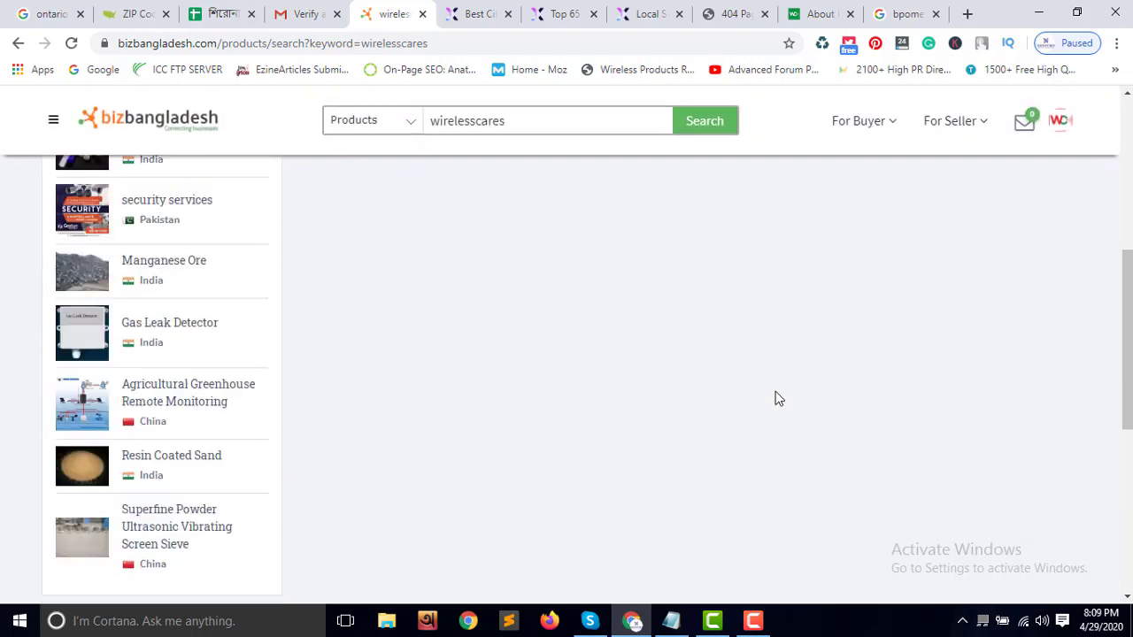
pyautogui.scroll(4, 775, 394)
pyautogui.scroll(-4, 775, 398)
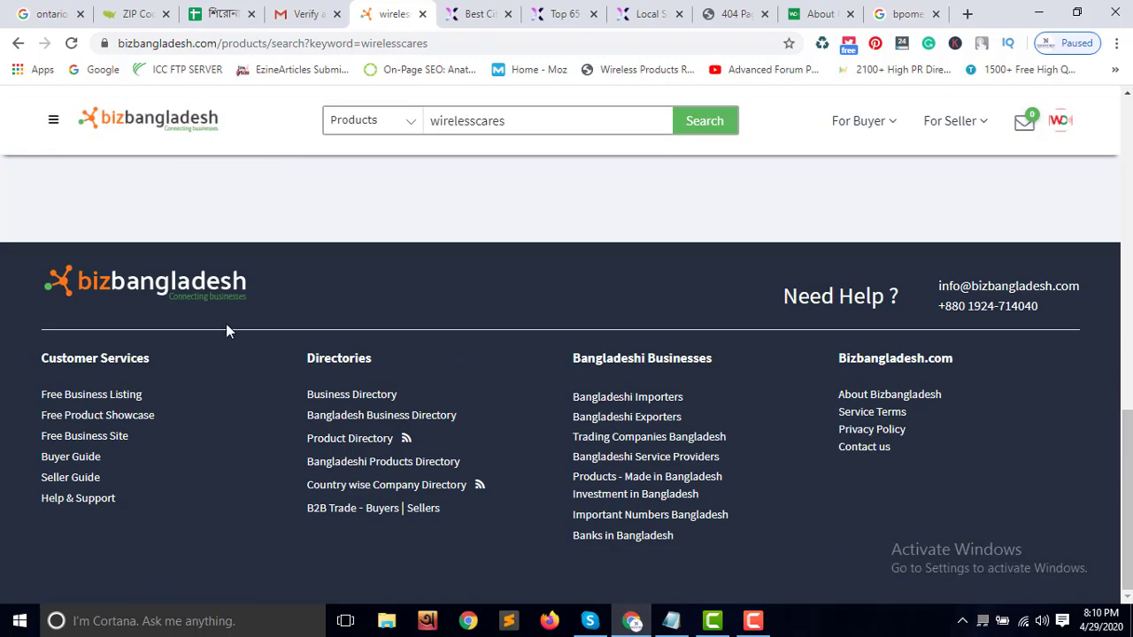
pyautogui.scroll(10, 516, 292)
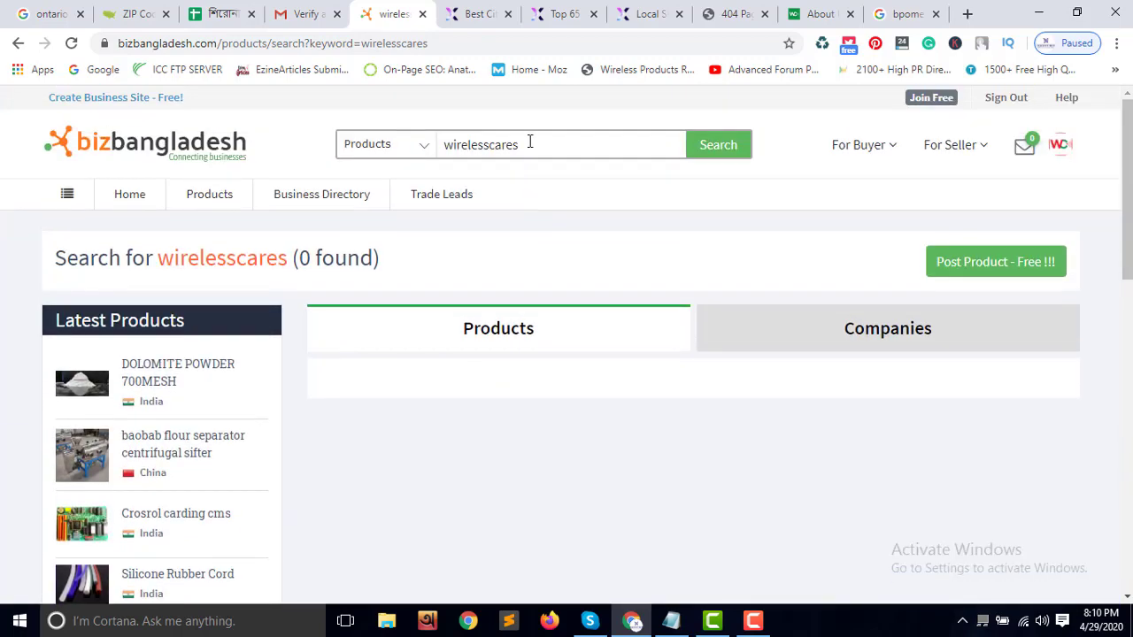
pyautogui.click(907, 14)
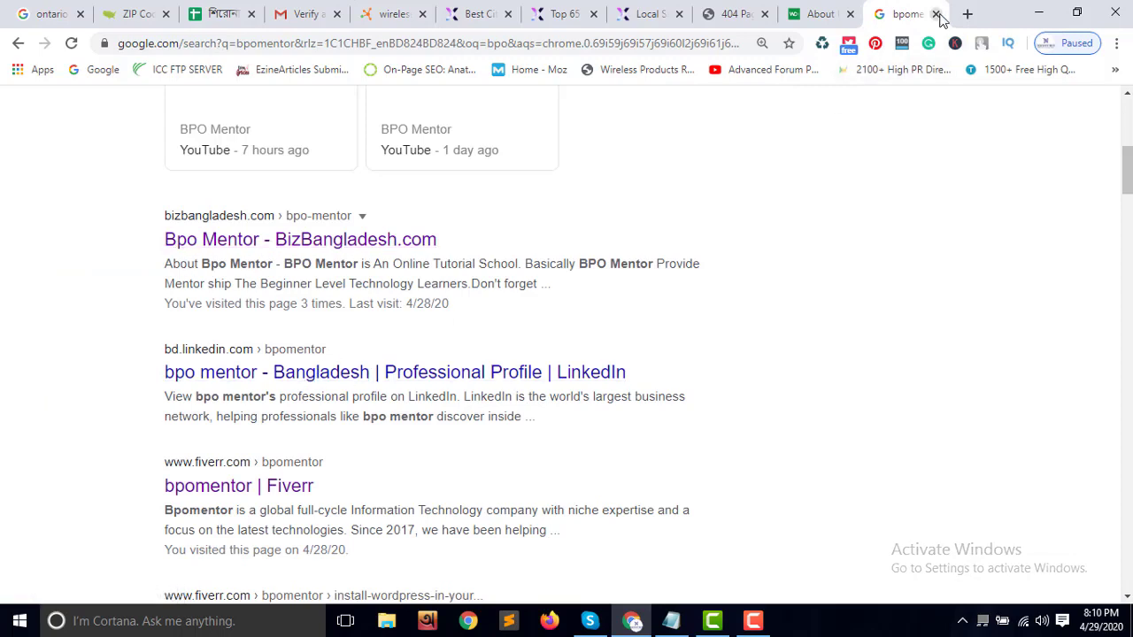
# Read through the Bpo Mentor BizBangladesh company information and description, then close that page
pyautogui.click(257, 241)
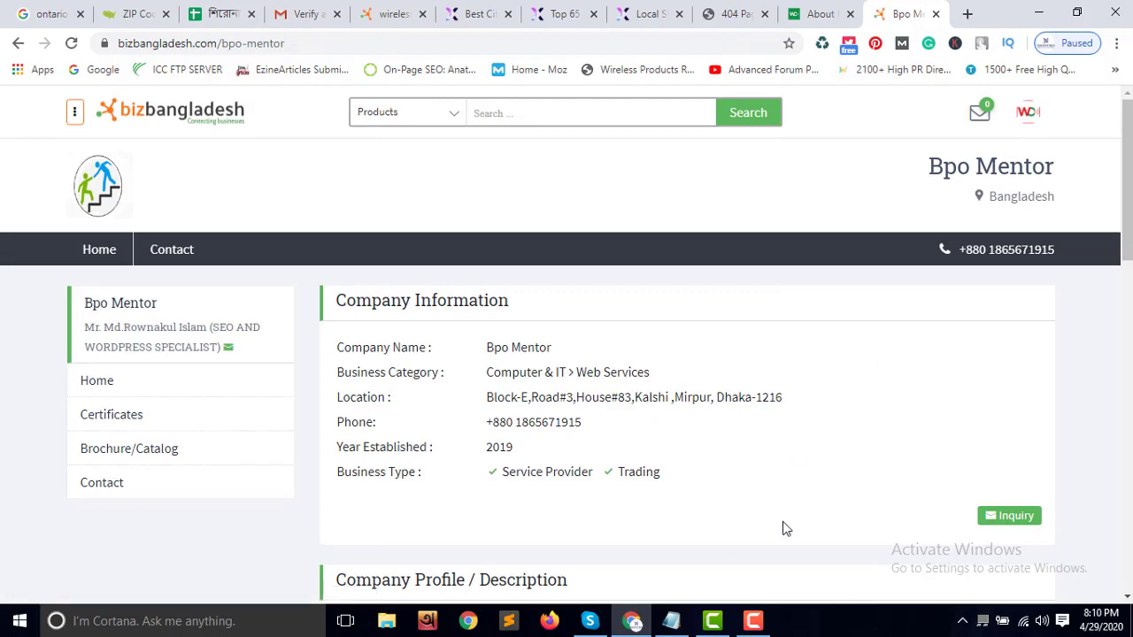
pyautogui.scroll(-3, 526, 425)
pyautogui.scroll(-4, 534, 468)
pyautogui.scroll(3, 532, 469)
pyautogui.scroll(3, 532, 469)
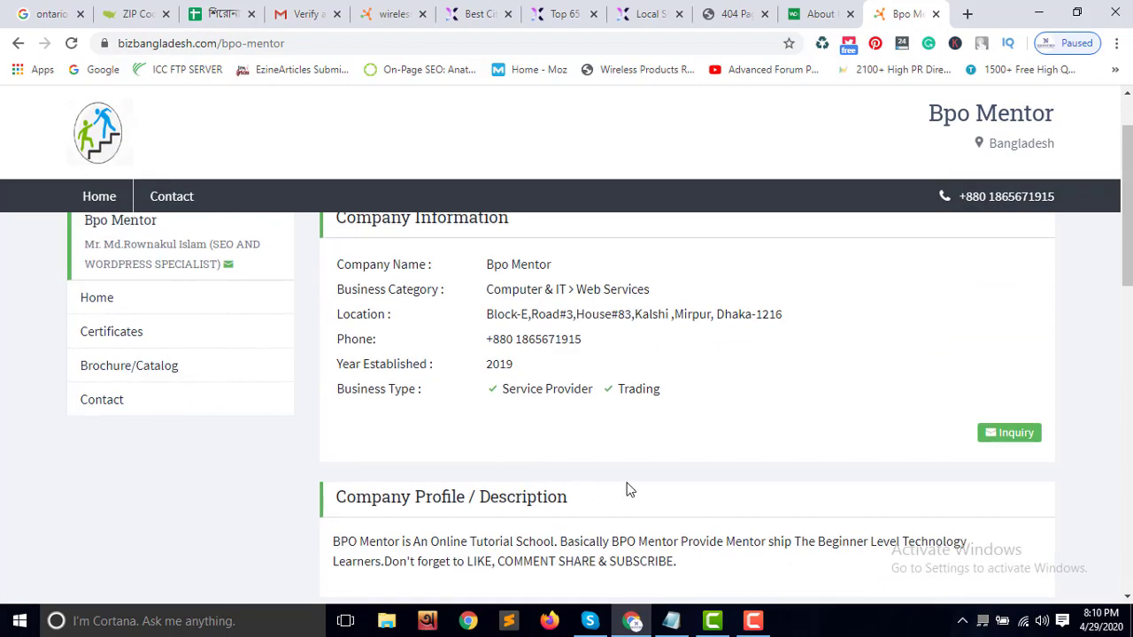
pyautogui.scroll(1, 628, 490)
pyautogui.click(937, 14)
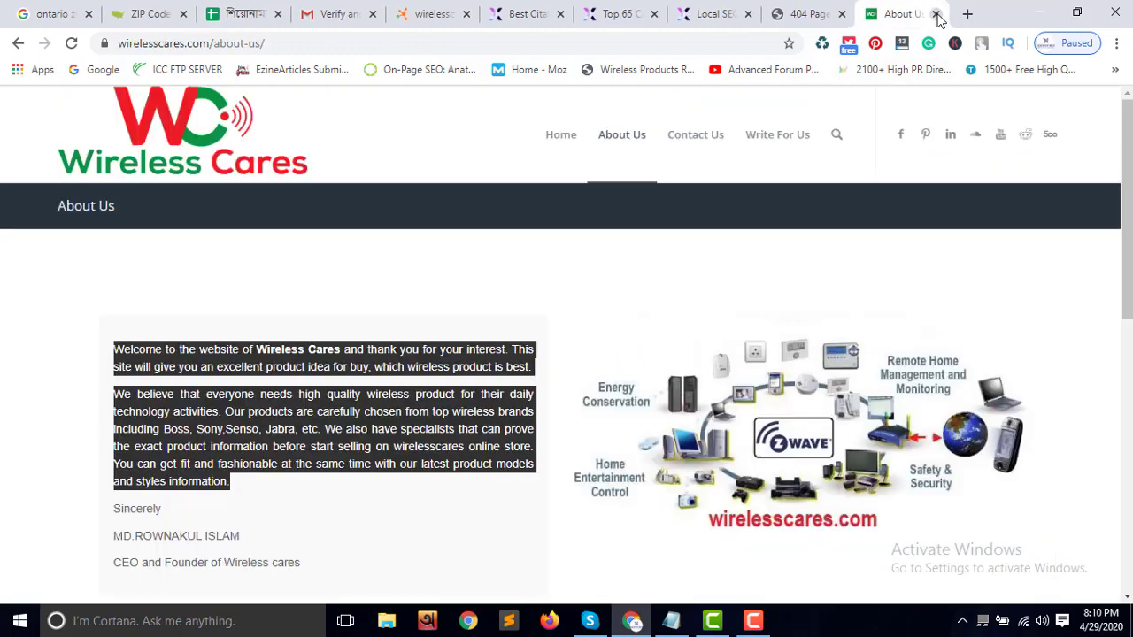
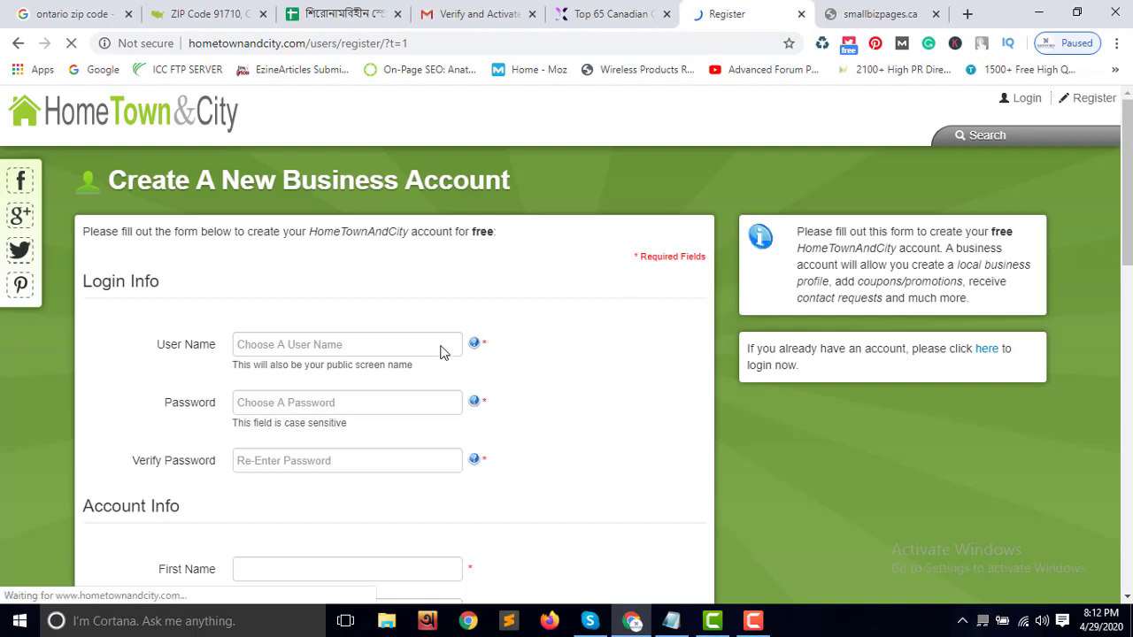
# Fill the login info with the saved user name and the same password in both password fields
pyautogui.click(297, 344)
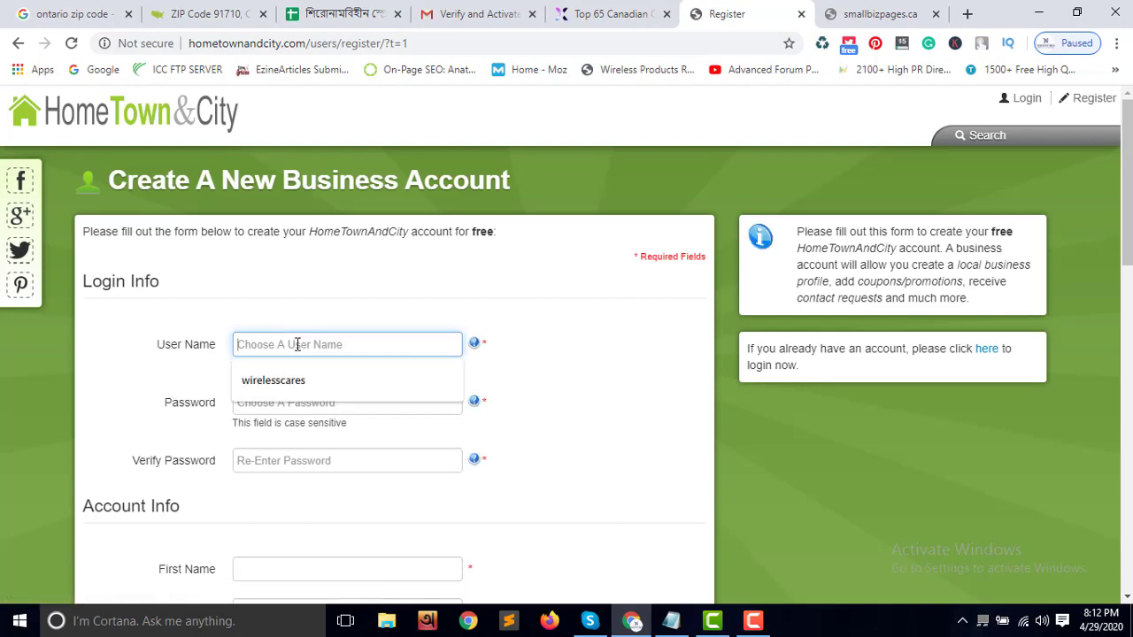
pyautogui.click(298, 372)
pyautogui.click(284, 406)
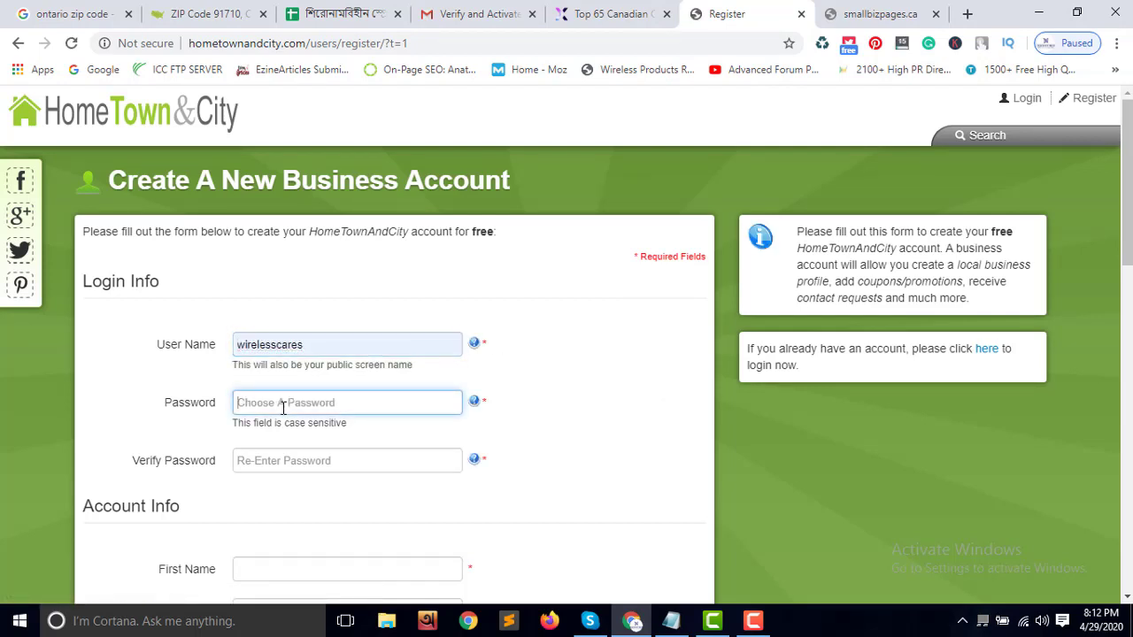
pyautogui.write('•')
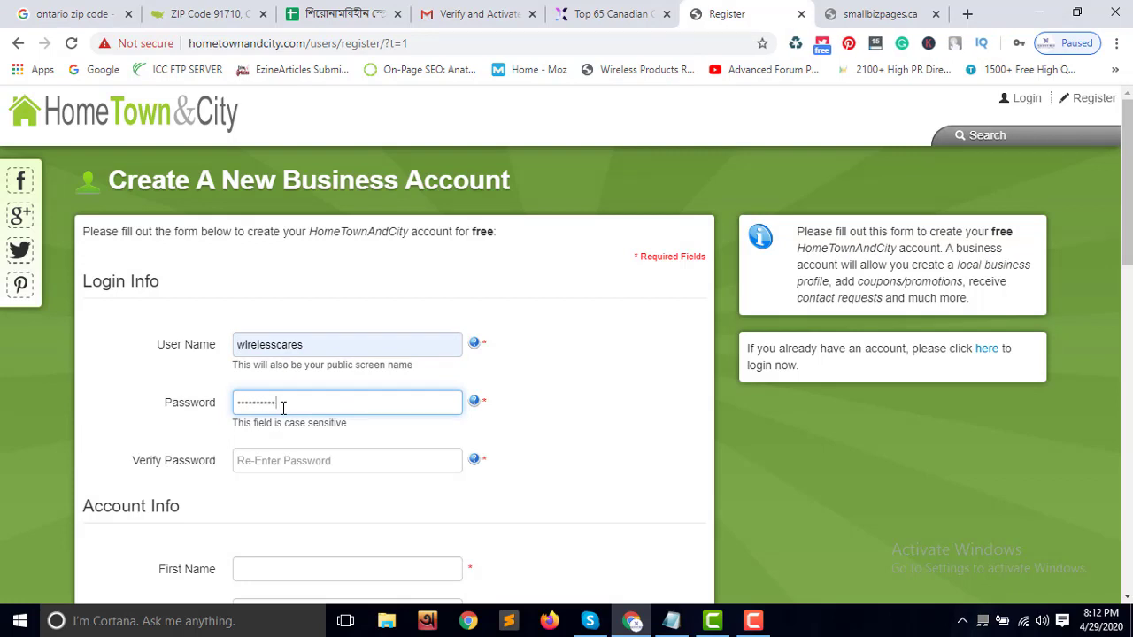
pyautogui.click(292, 462)
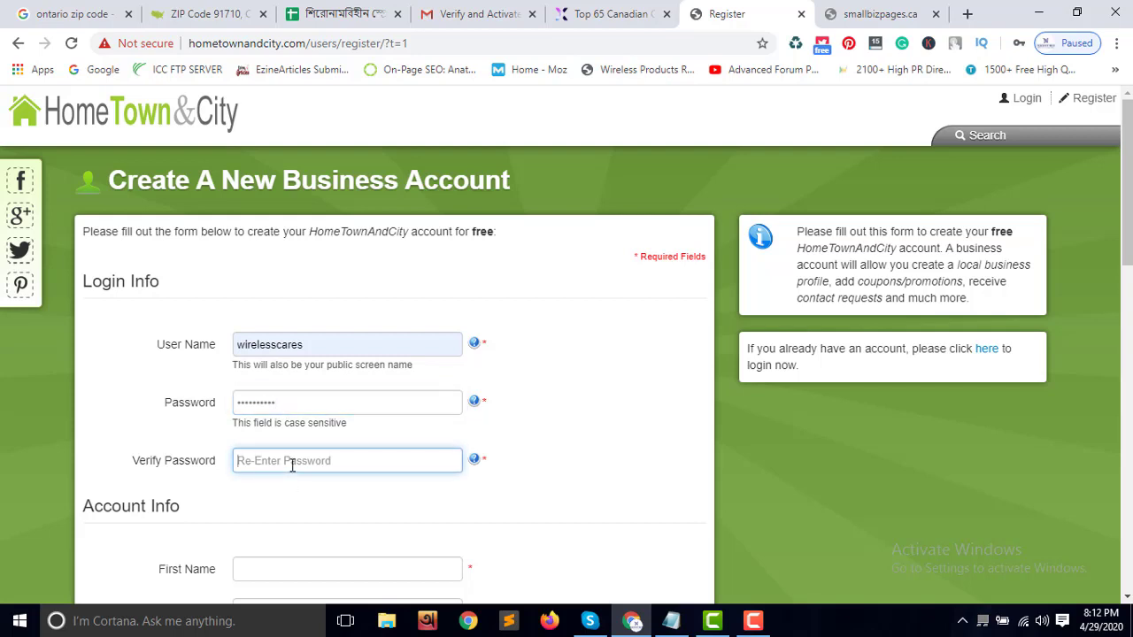
pyautogui.write('•')
pyautogui.scroll(-2, 301, 506)
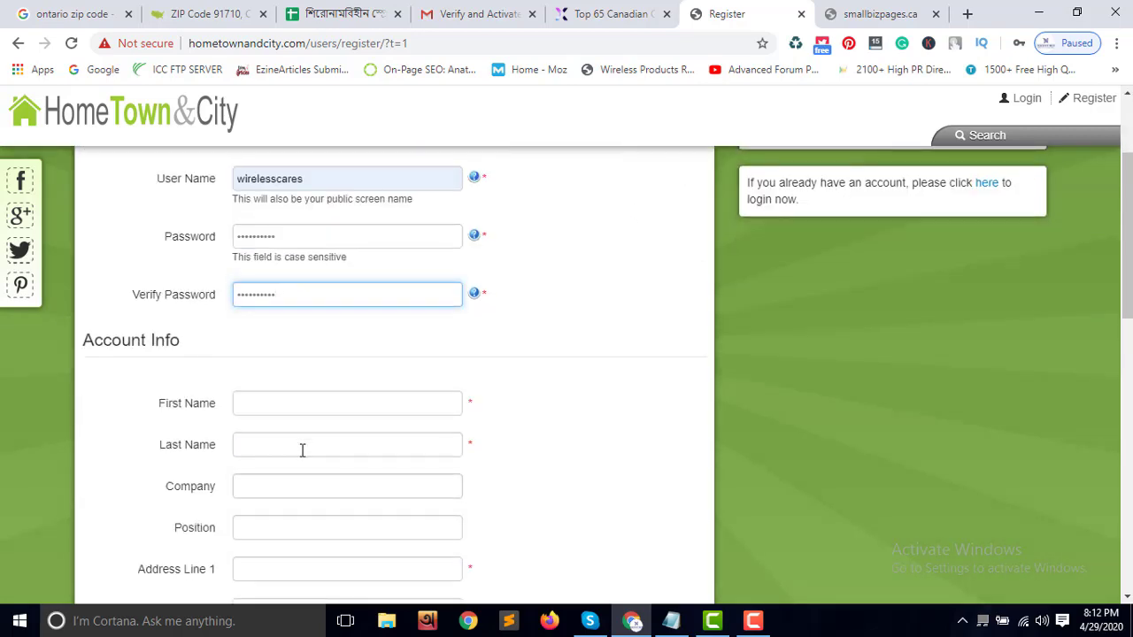
# Autofill the contact's name, company, address and e-mail fields from the saved Chrome entry
pyautogui.click(303, 403)
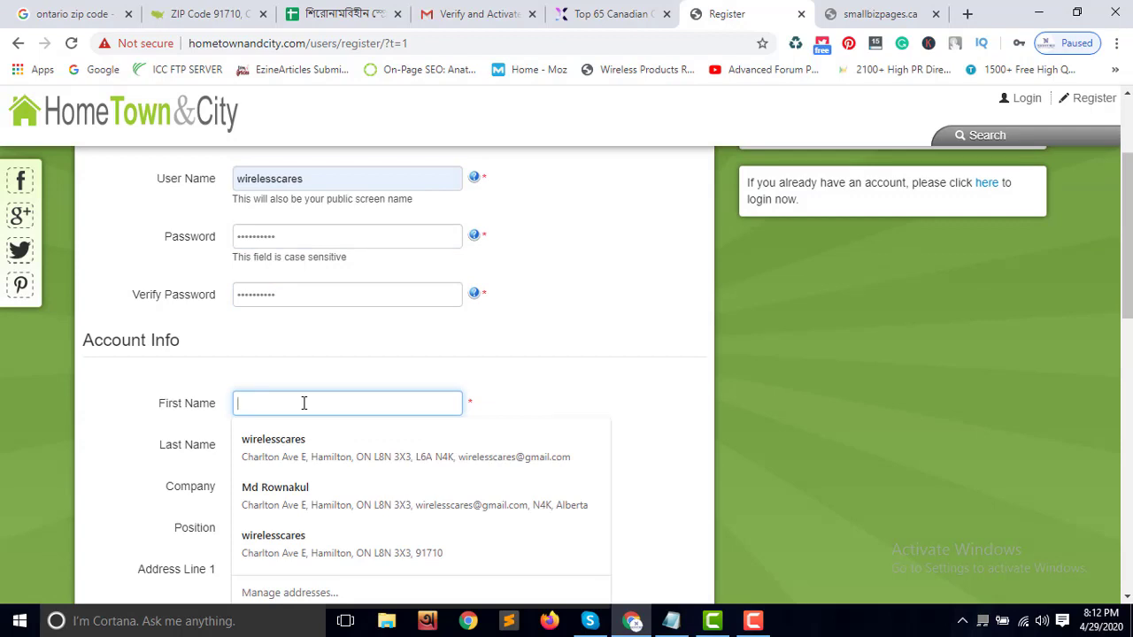
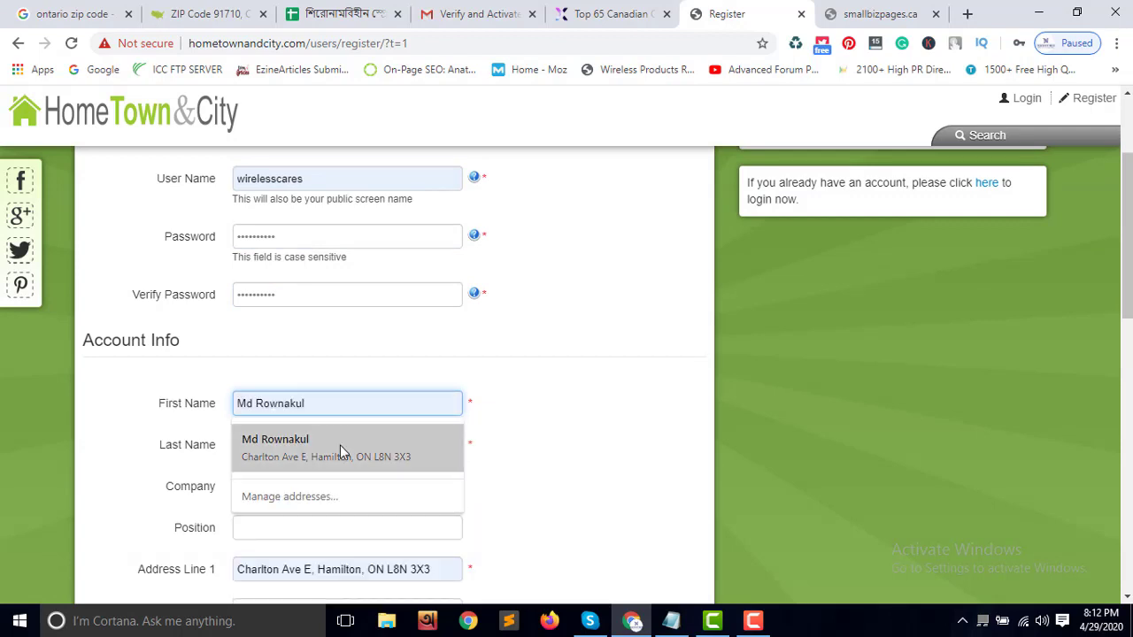
pyautogui.click(342, 450)
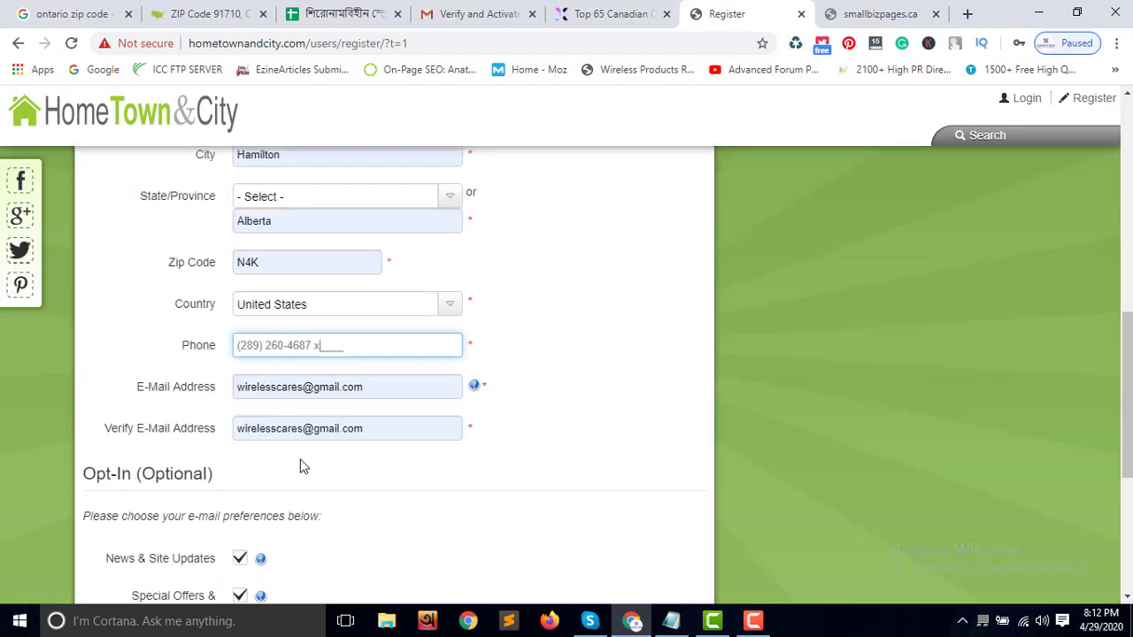
pyautogui.scroll(3, 314, 430)
pyautogui.scroll(2, 369, 359)
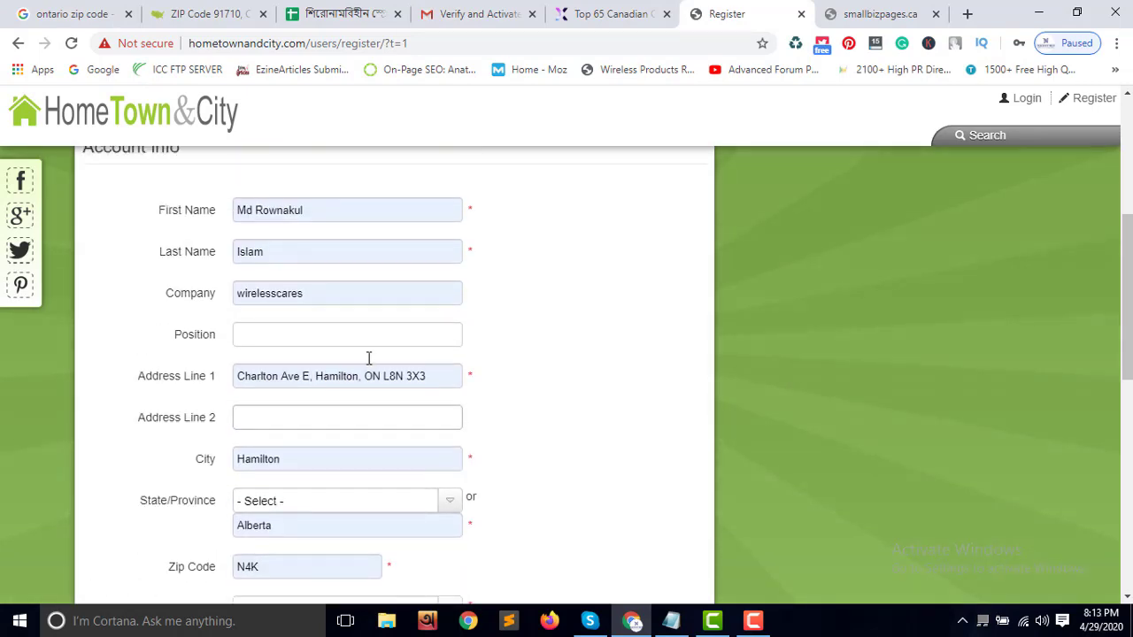
pyautogui.scroll(2, 317, 283)
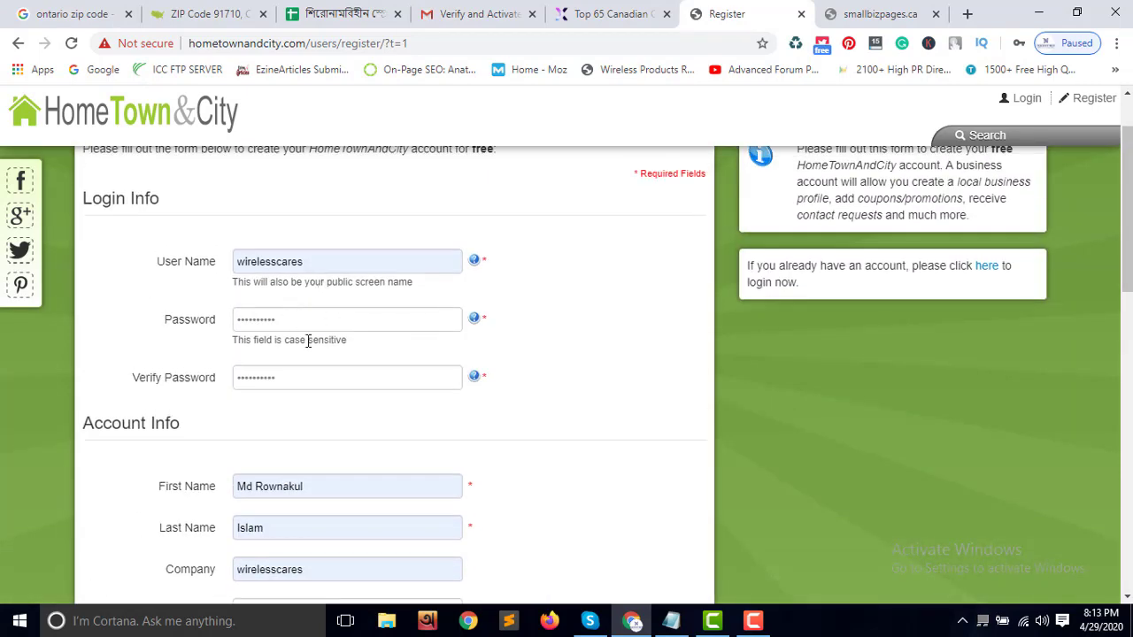
pyautogui.scroll(-2, 342, 428)
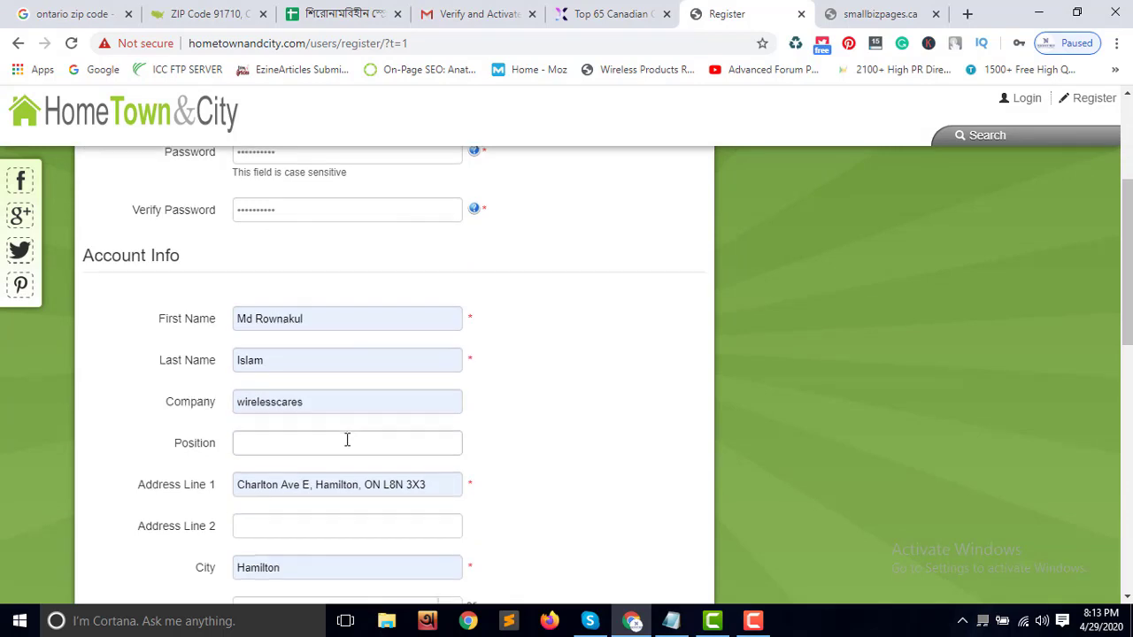
pyautogui.scroll(-2, 347, 440)
pyautogui.click(265, 281)
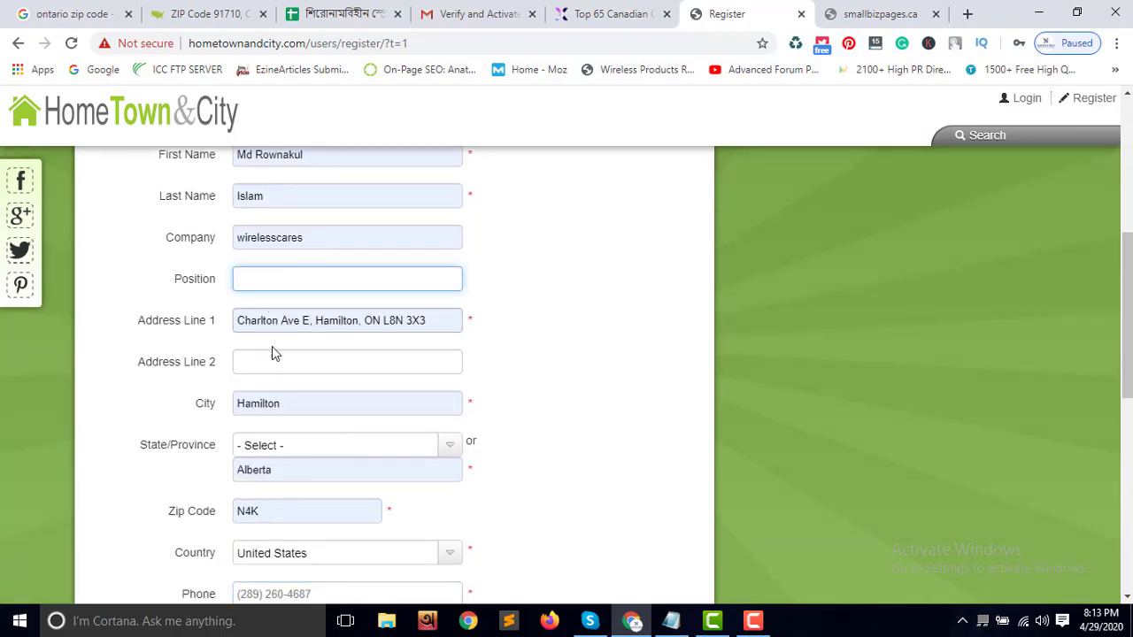
# Browse the State/Province list and check the business details in the spreadsheet
pyautogui.click(293, 445)
pyautogui.scroll(-2, 293, 452)
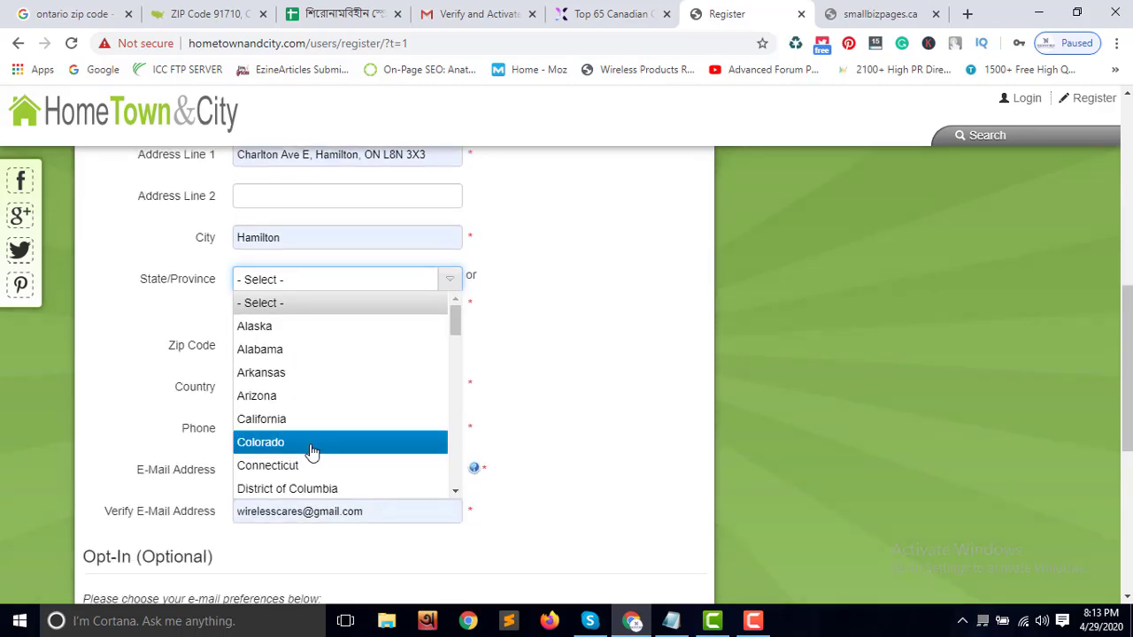
pyautogui.scroll(-3, 311, 453)
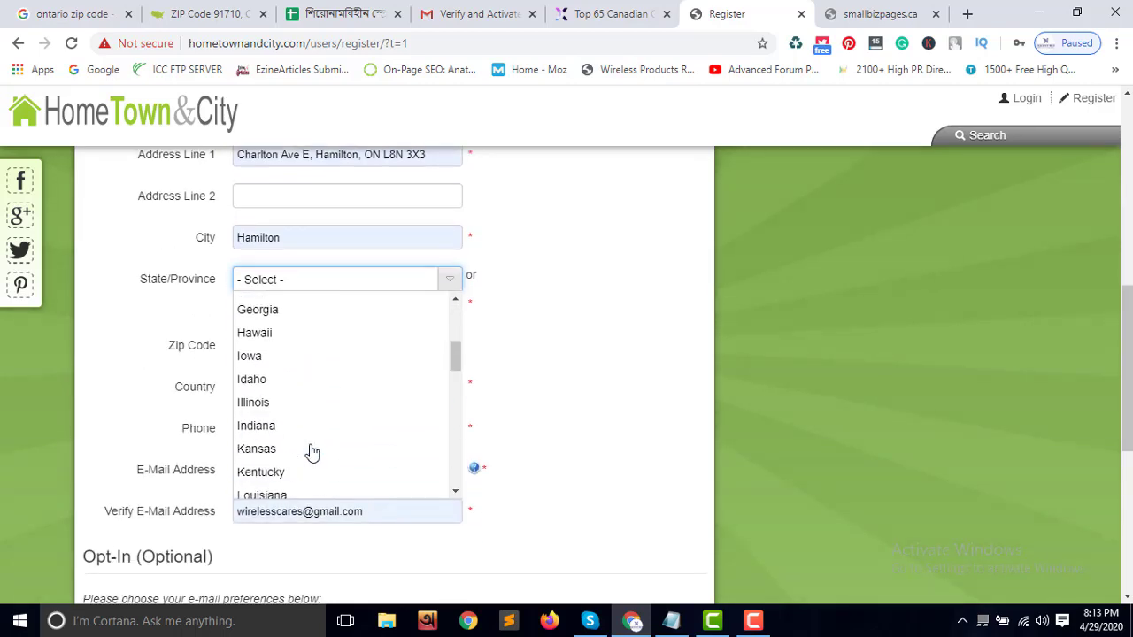
pyautogui.scroll(-5, 297, 400)
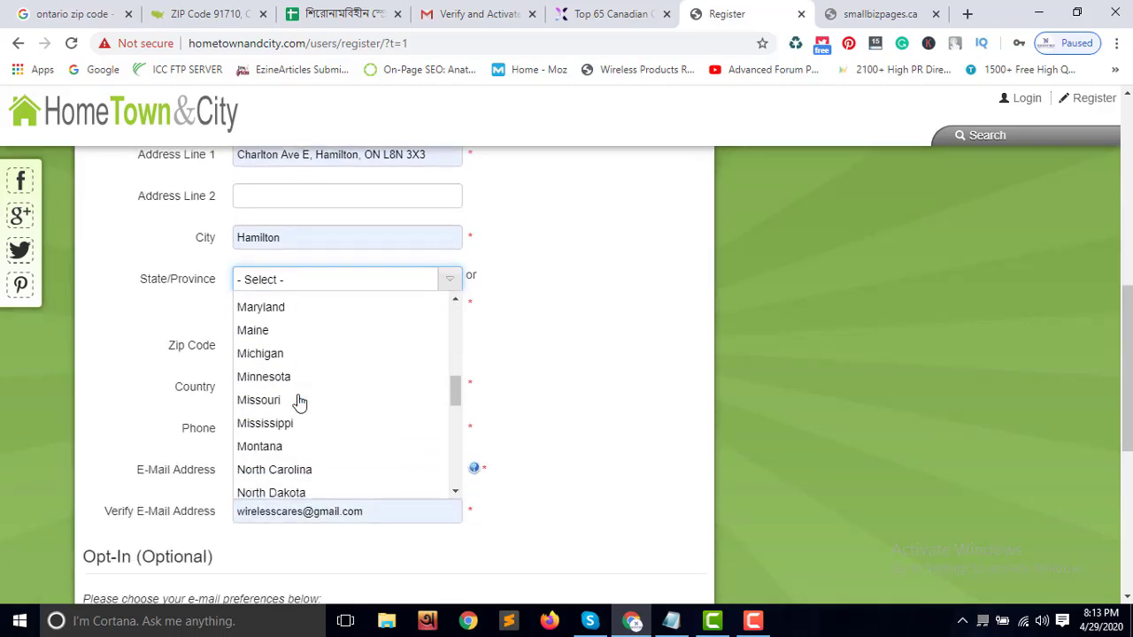
pyautogui.scroll(-1, 300, 403)
pyautogui.scroll(-4, 300, 403)
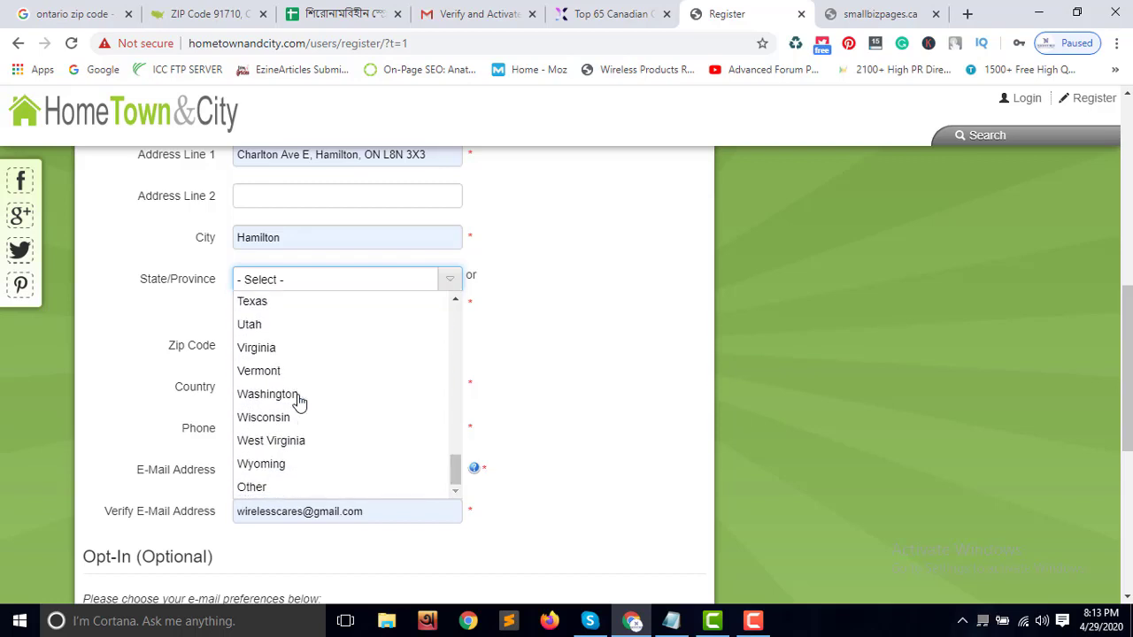
pyautogui.scroll(15, 299, 403)
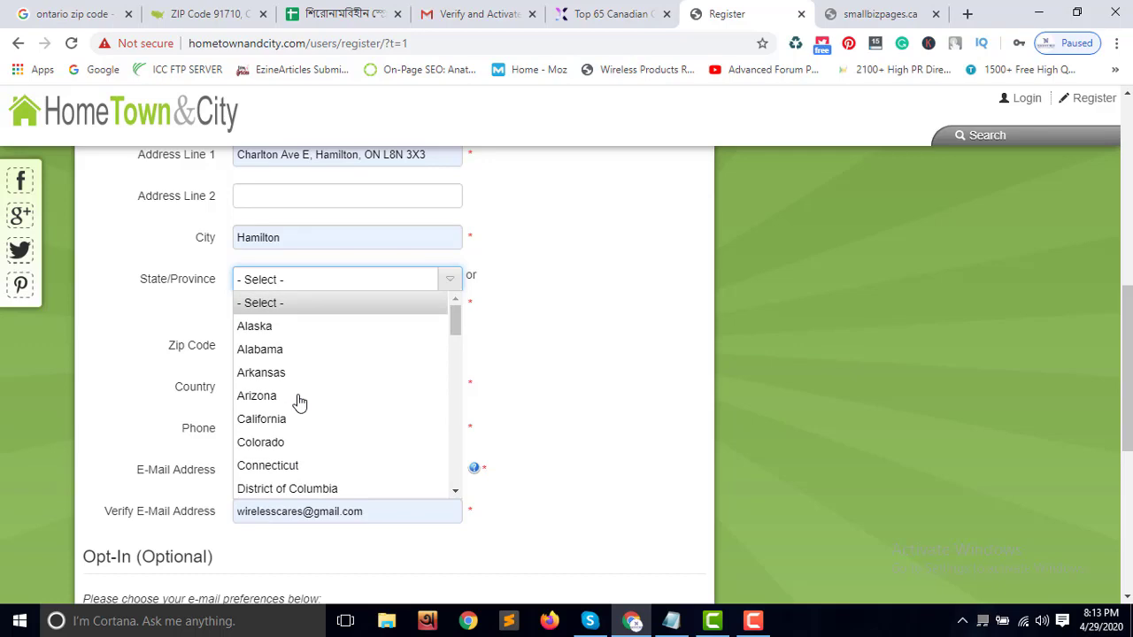
pyautogui.click(523, 344)
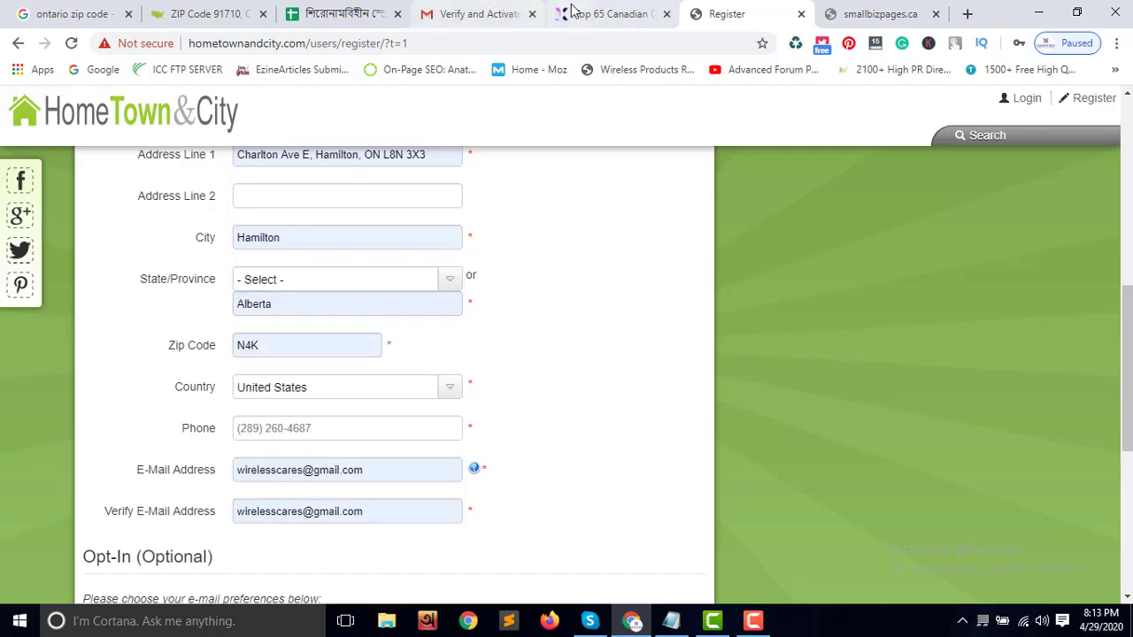
pyautogui.click(380, 14)
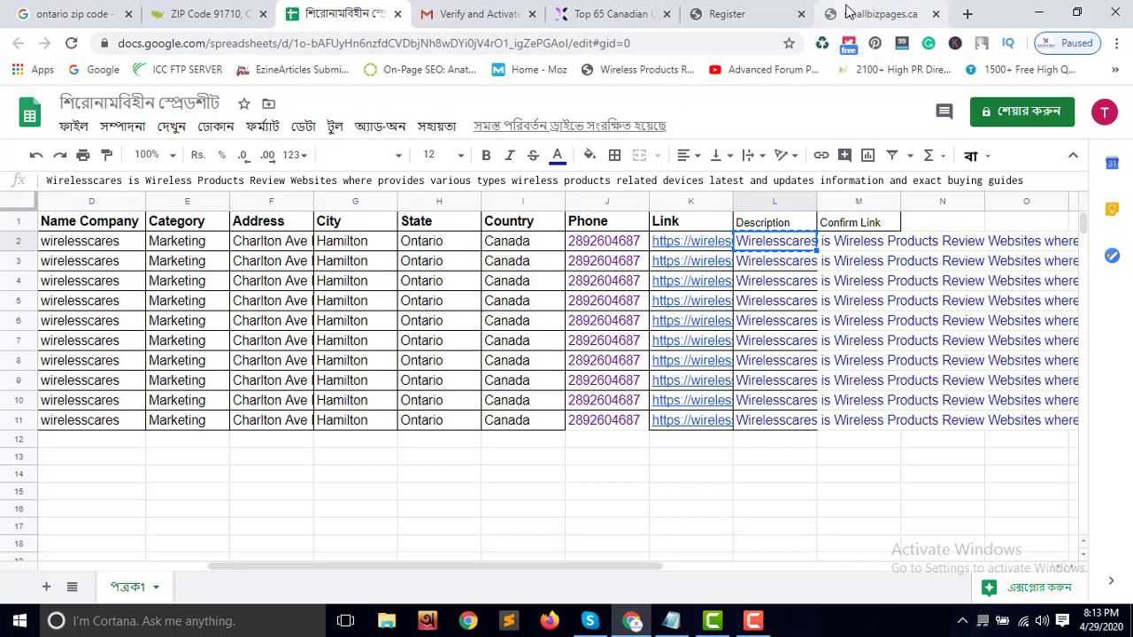
pyautogui.click(739, 15)
pyautogui.click(270, 286)
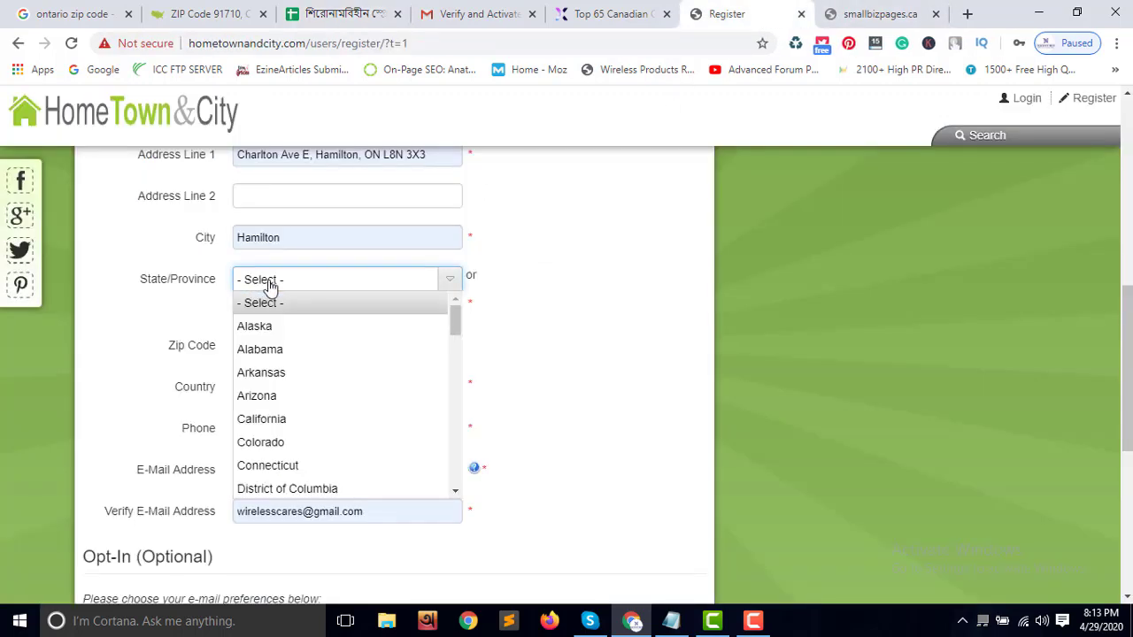
# Set the State/Province to Other
pyautogui.scroll(-3, 317, 374)
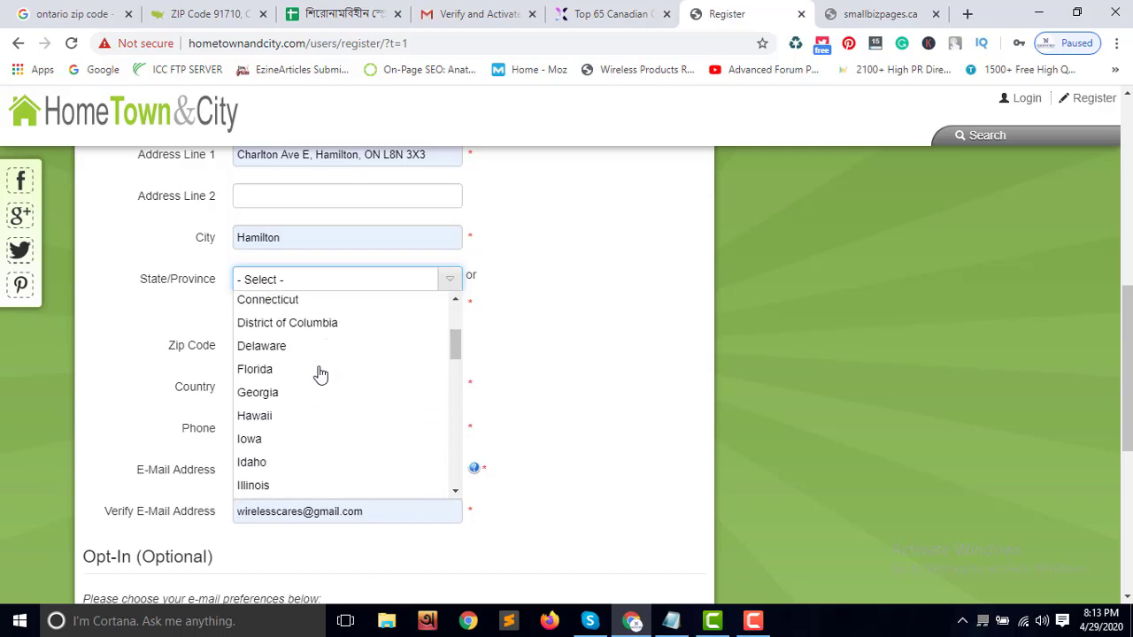
pyautogui.scroll(5, 320, 375)
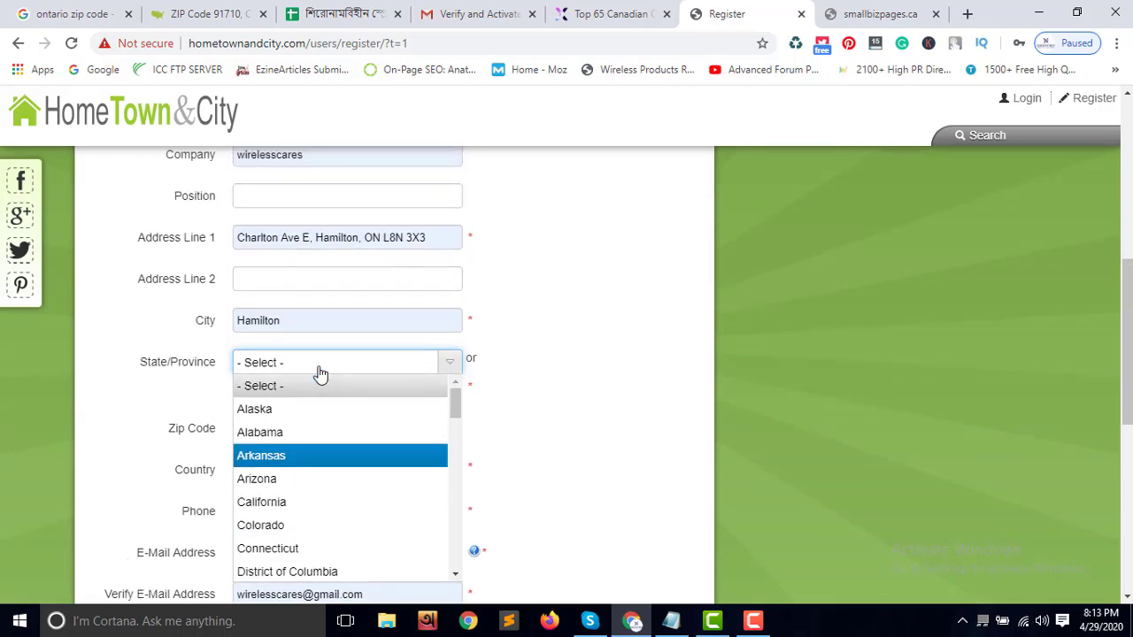
pyautogui.scroll(-2, 320, 374)
pyautogui.scroll(-5, 321, 374)
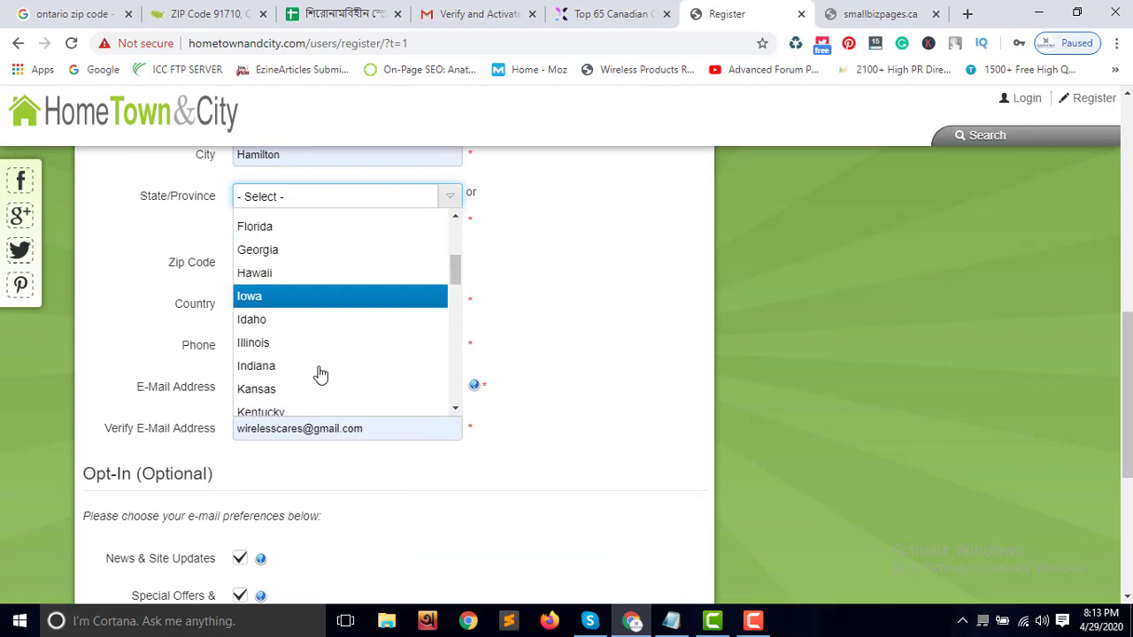
pyautogui.scroll(-5, 320, 375)
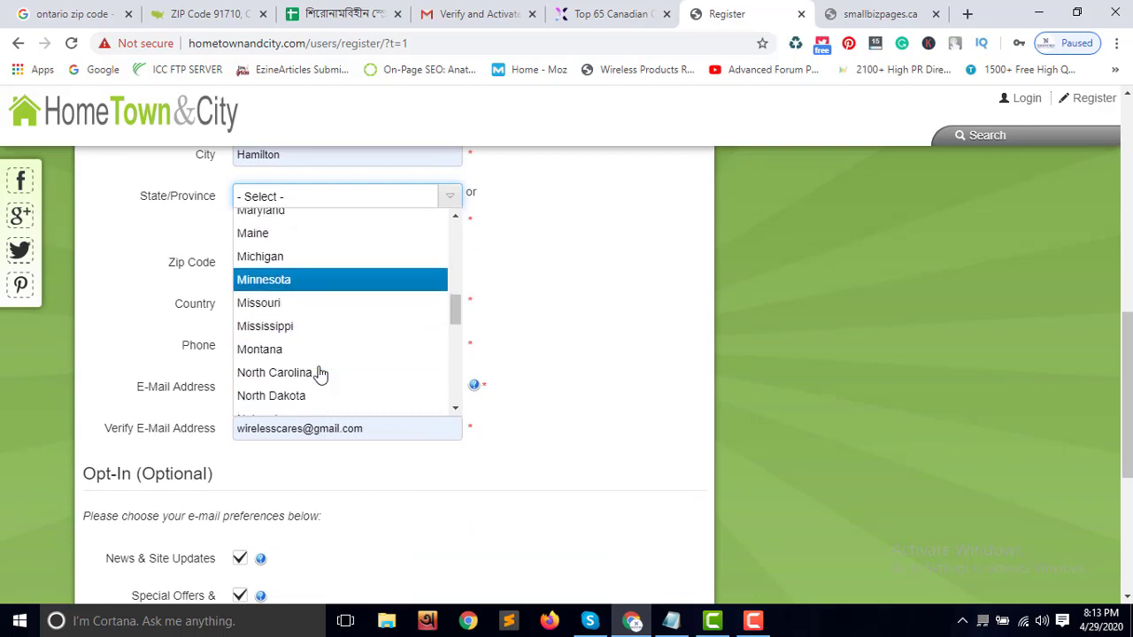
pyautogui.scroll(-5, 320, 374)
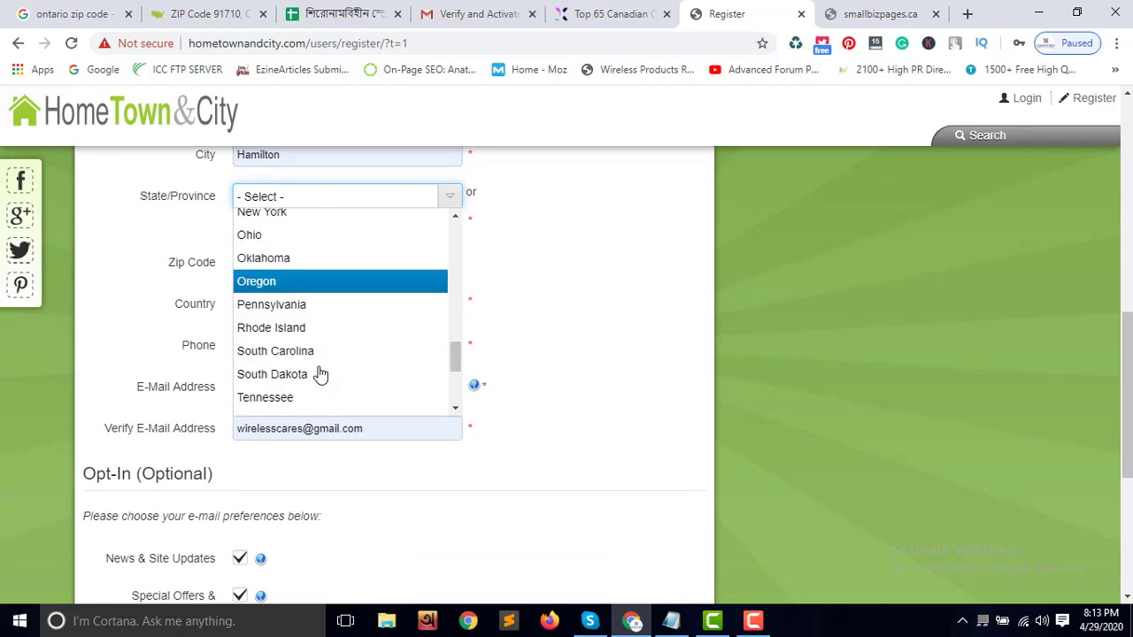
pyautogui.scroll(2, 320, 374)
pyautogui.scroll(-4, 321, 375)
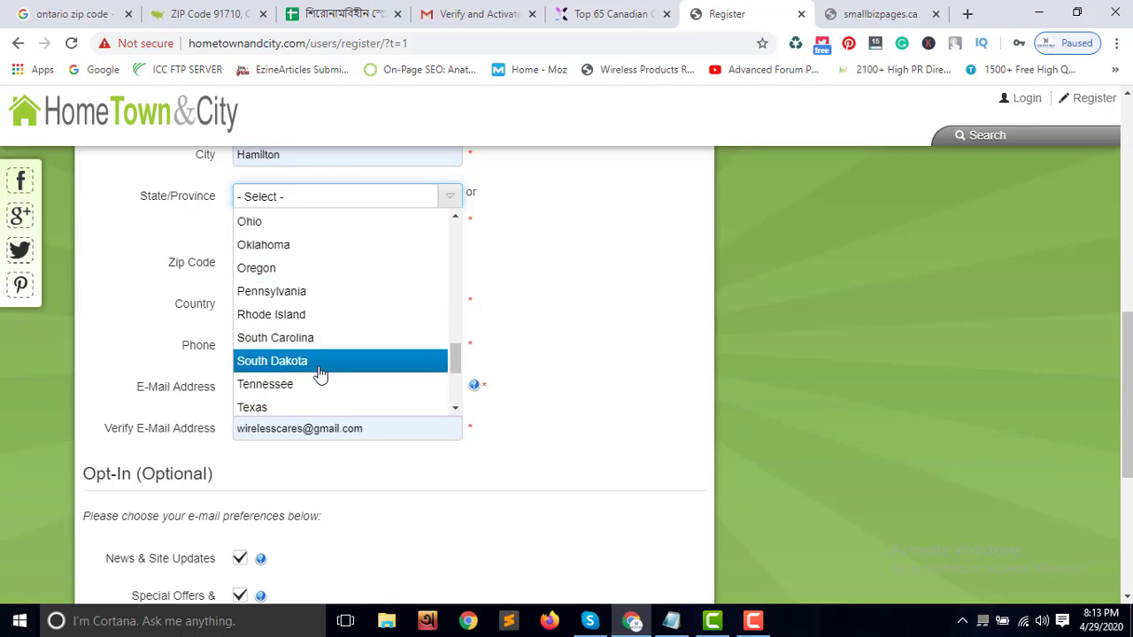
pyautogui.scroll(-4, 320, 374)
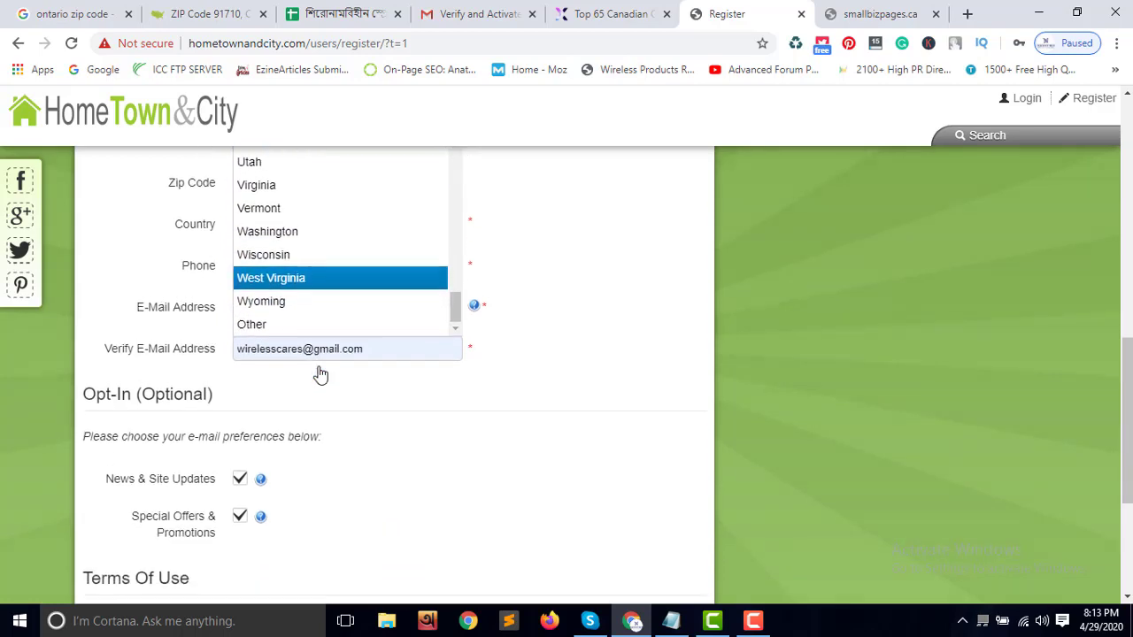
pyautogui.click(292, 322)
# Change the business country to Canada
pyautogui.scroll(1, 526, 312)
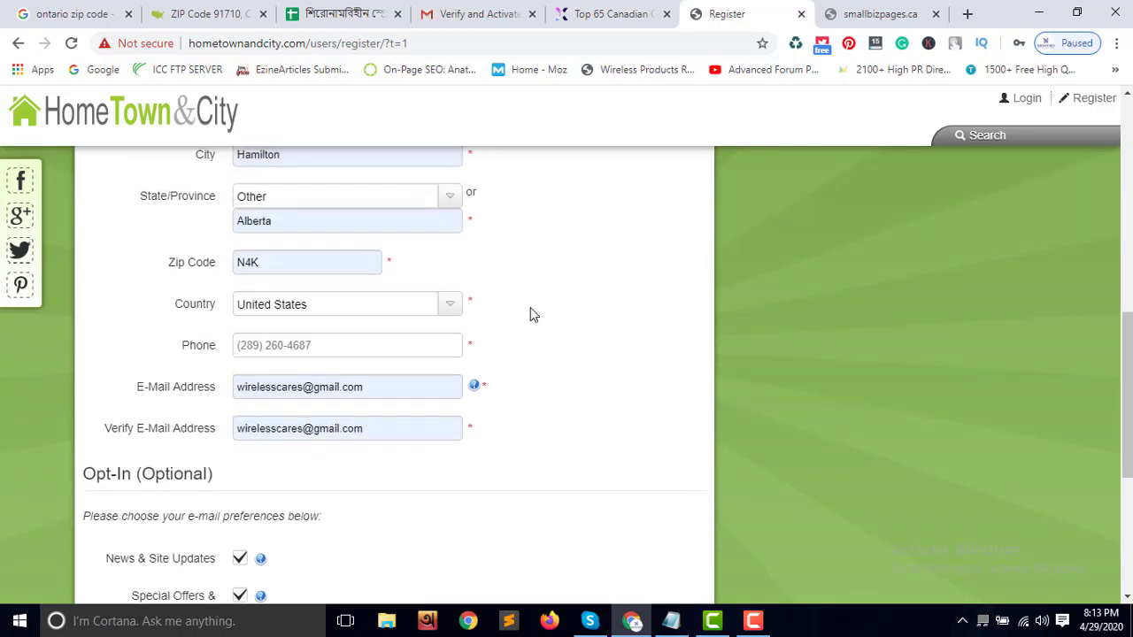
pyautogui.scroll(1, 546, 317)
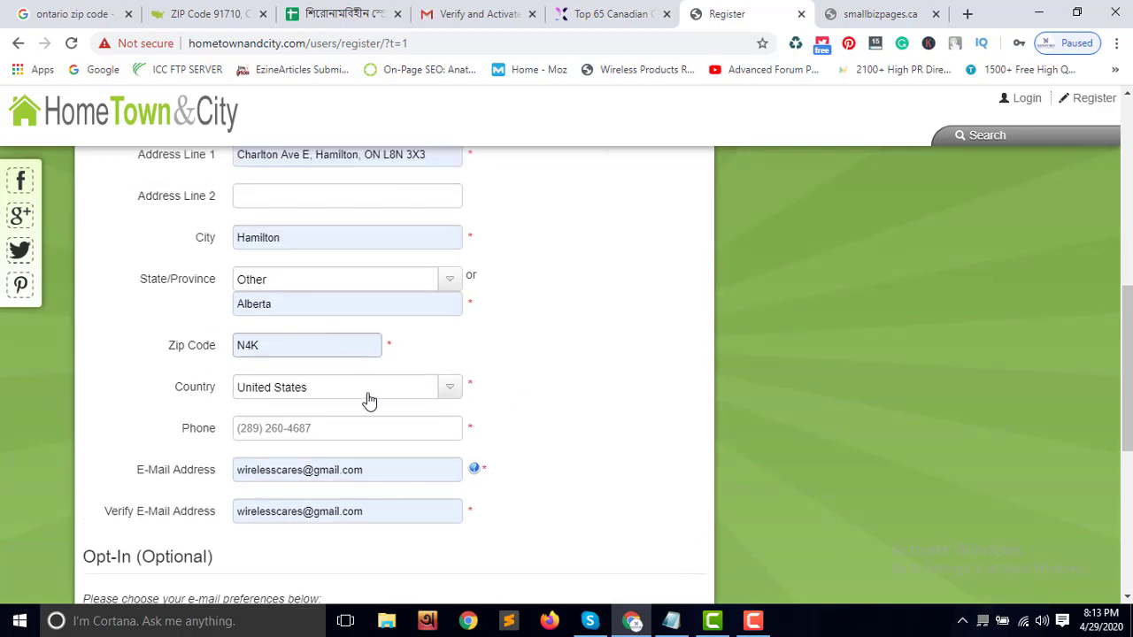
pyautogui.scroll(-1, 369, 401)
pyautogui.click(352, 317)
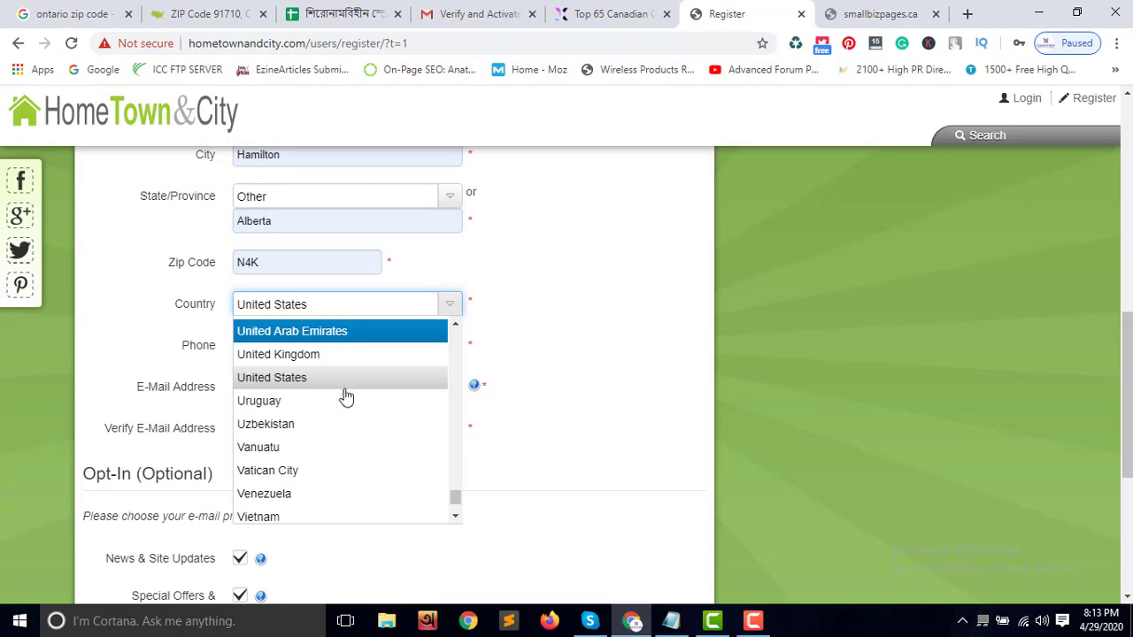
pyautogui.scroll(-2, 346, 399)
pyautogui.scroll(-1, 349, 423)
pyautogui.scroll(4, 349, 416)
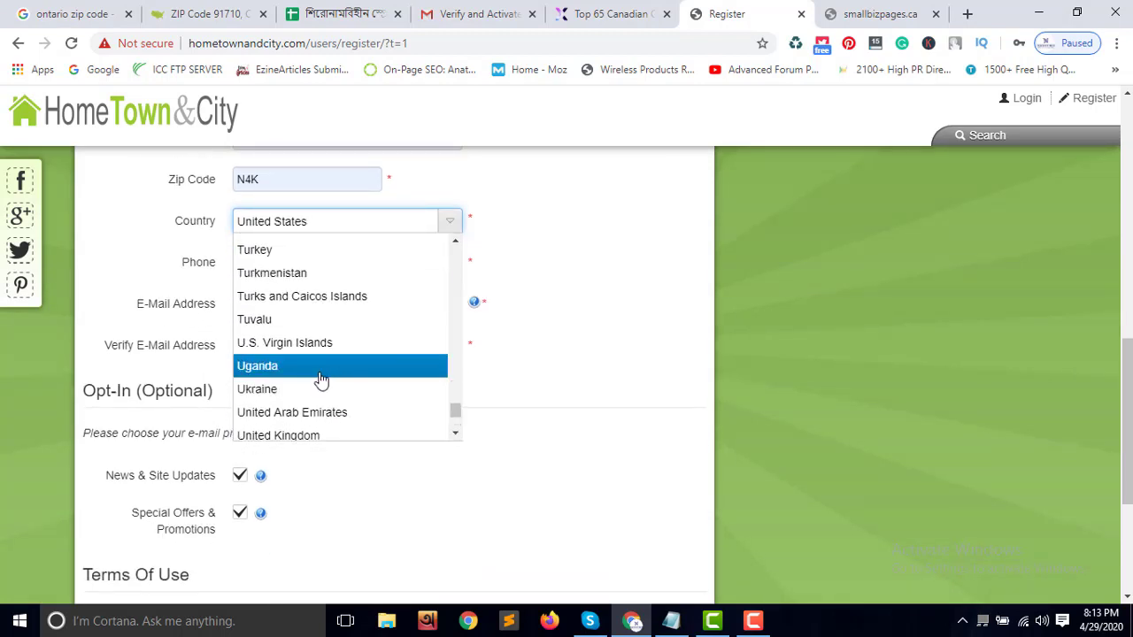
pyautogui.scroll(4, 321, 379)
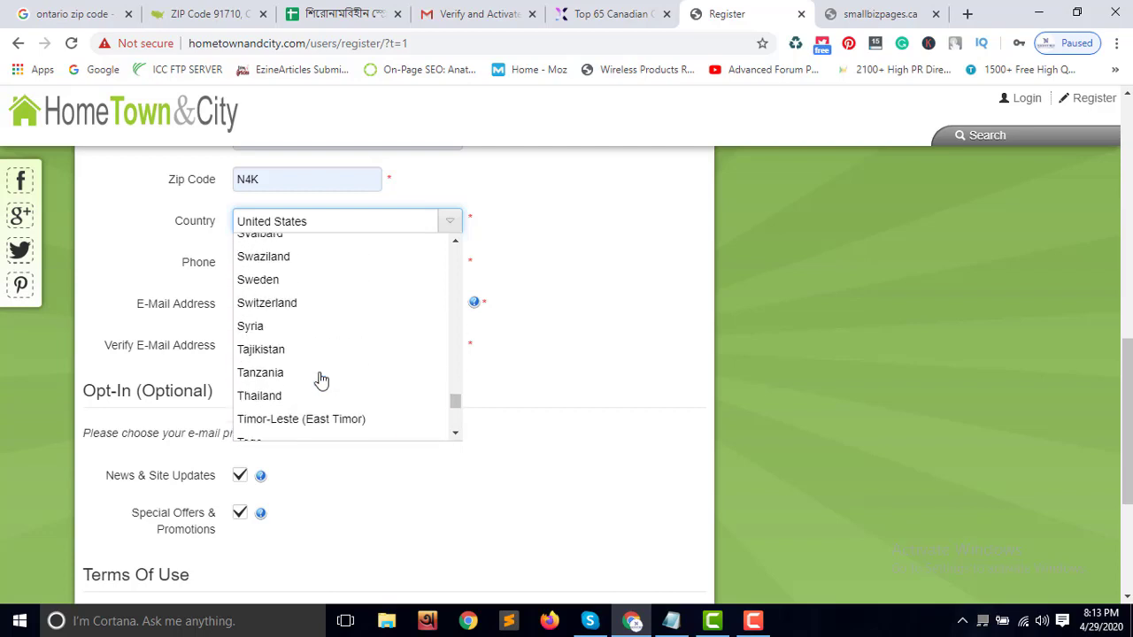
pyautogui.scroll(5, 321, 379)
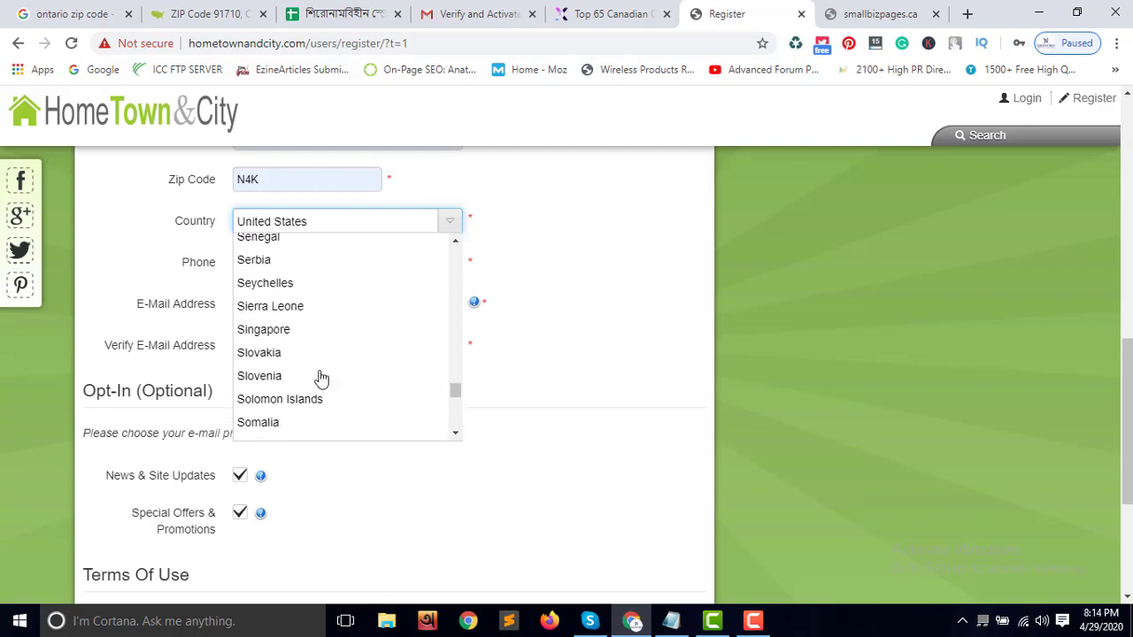
pyautogui.scroll(8, 322, 379)
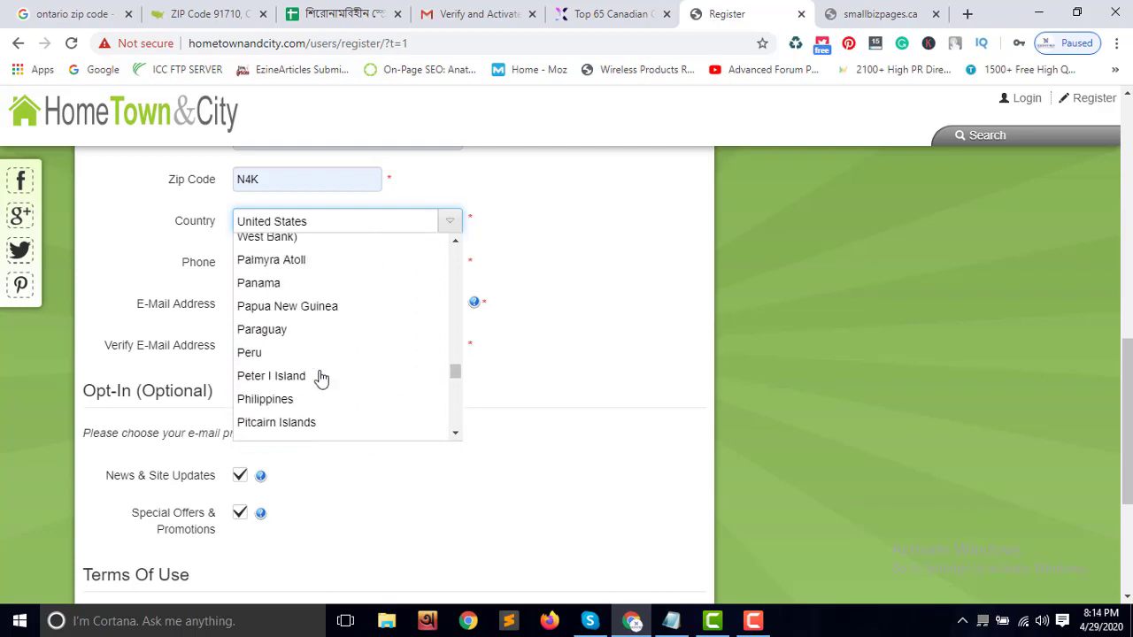
pyautogui.scroll(20, 321, 378)
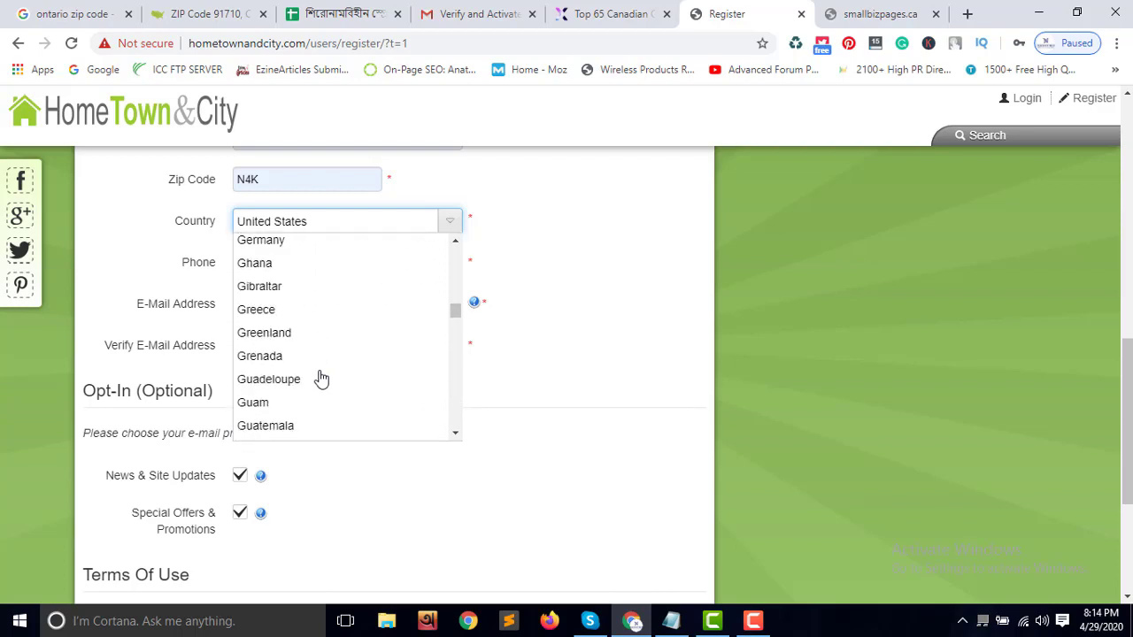
pyautogui.scroll(15, 322, 379)
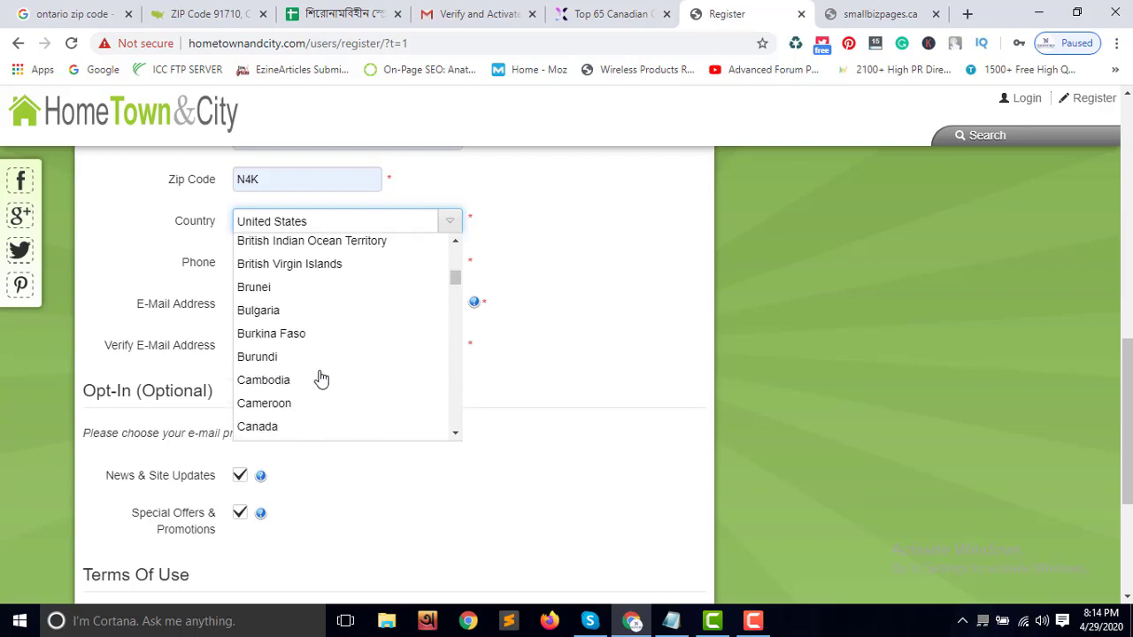
pyautogui.scroll(-2, 321, 379)
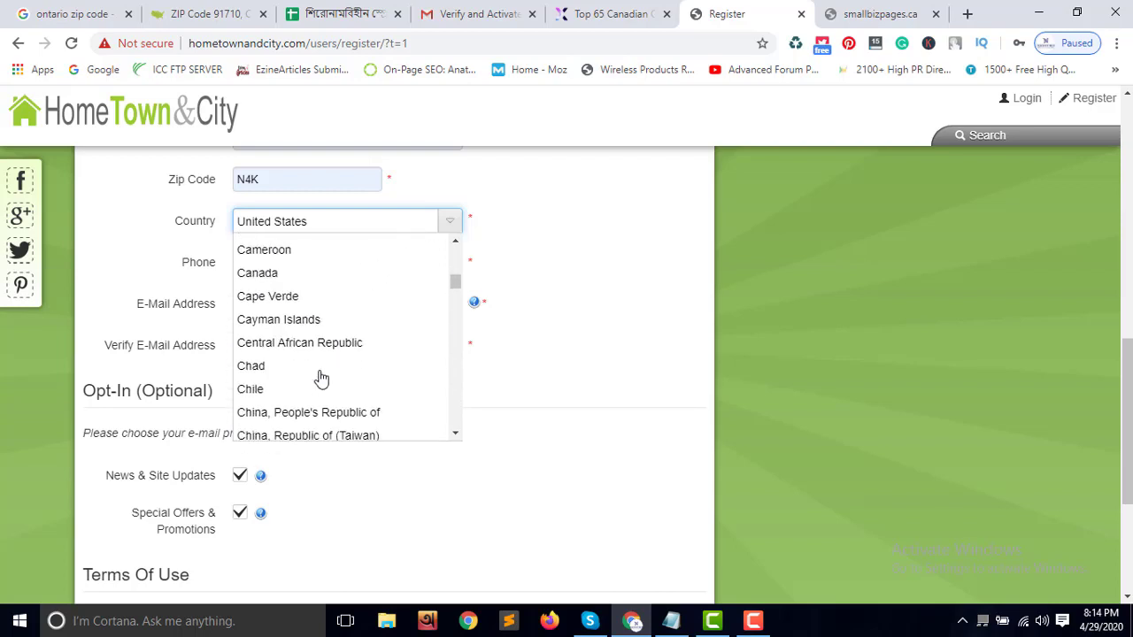
pyautogui.click(293, 274)
pyautogui.scroll(2, 399, 286)
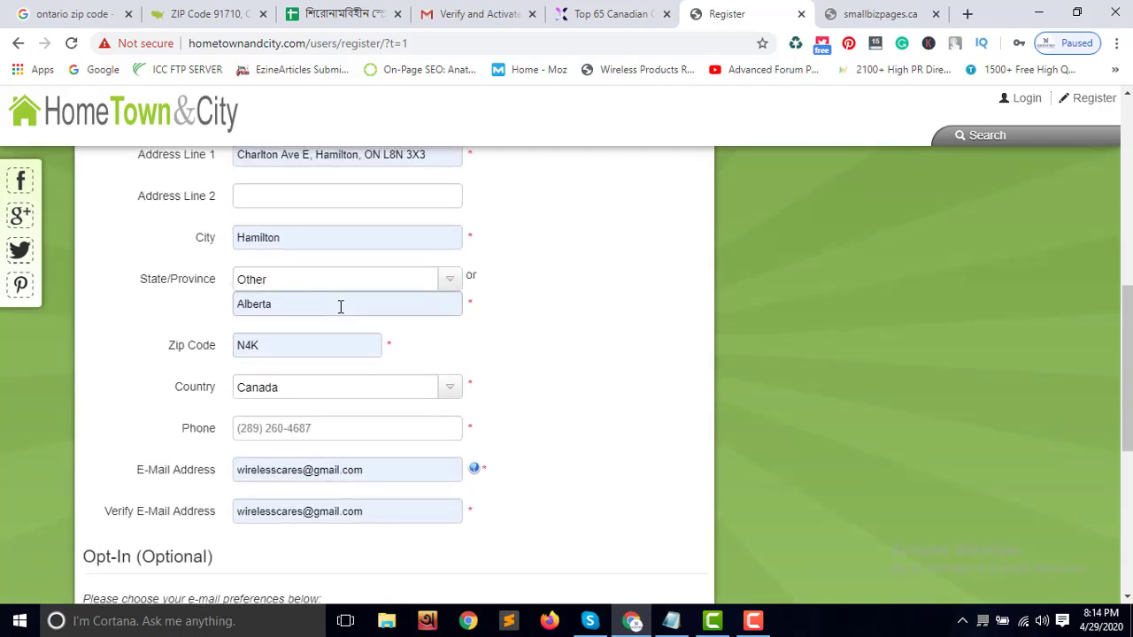
# Review the state/province choices and keep Other selected
pyautogui.click(374, 282)
pyautogui.scroll(2, 351, 328)
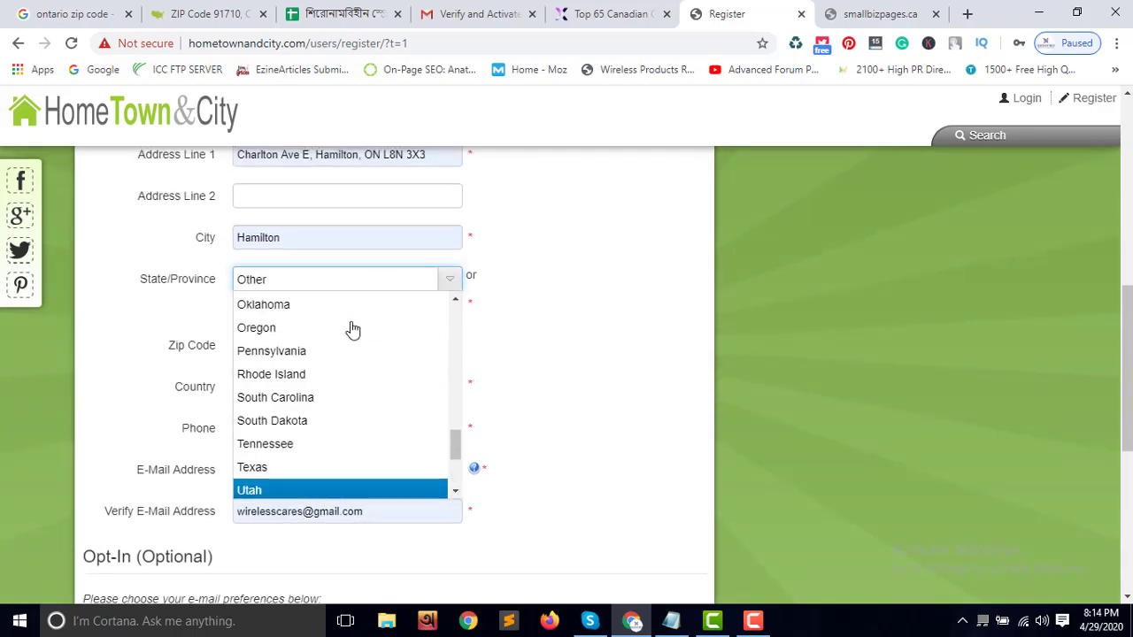
pyautogui.scroll(2, 354, 332)
pyautogui.scroll(-4, 358, 337)
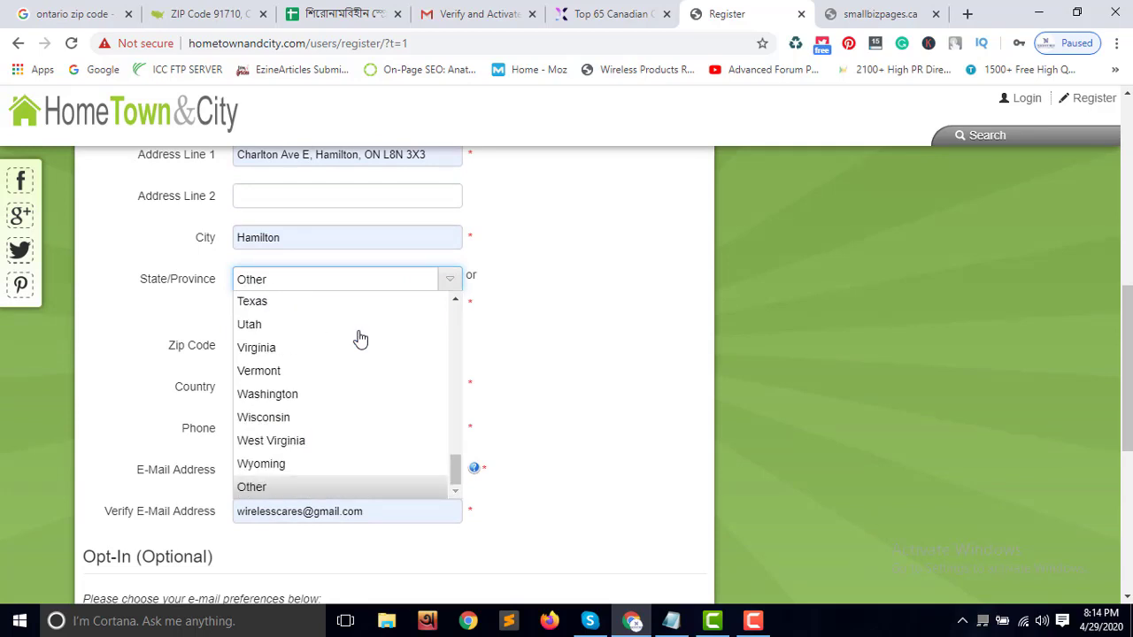
pyautogui.scroll(12, 361, 339)
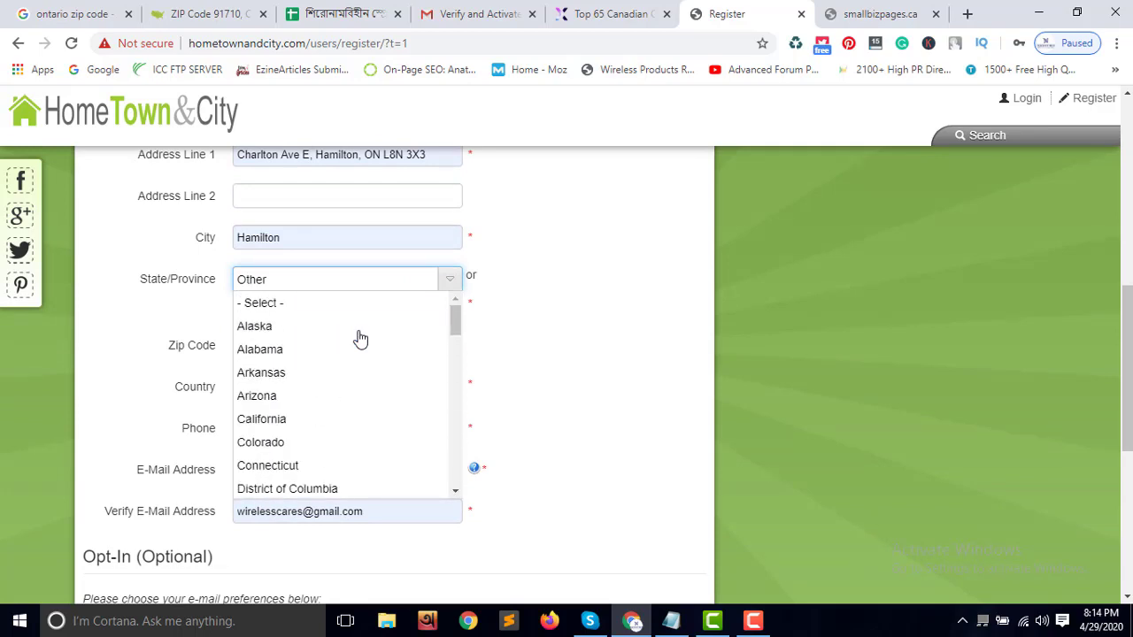
pyautogui.scroll(-2, 360, 339)
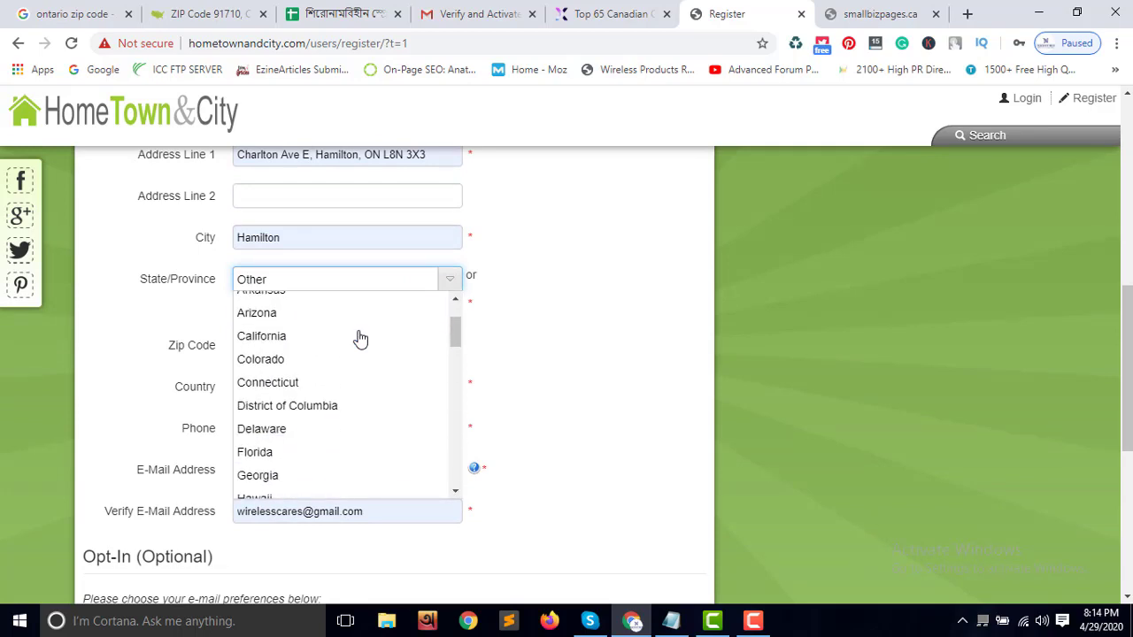
pyautogui.scroll(-2, 358, 337)
pyautogui.scroll(4, 354, 334)
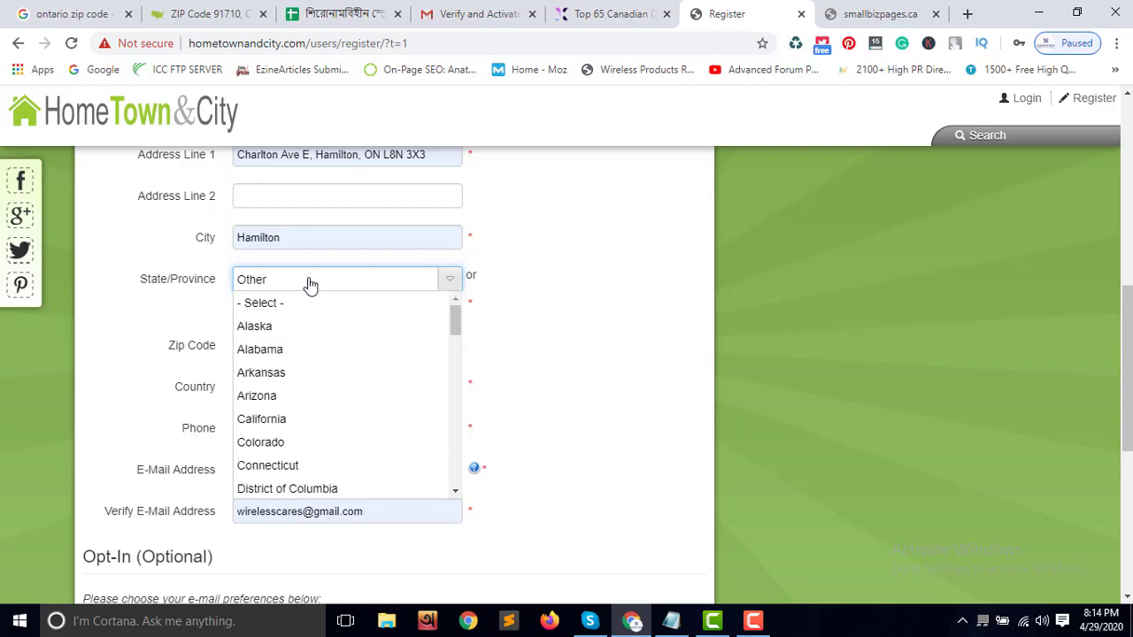
pyautogui.click(531, 354)
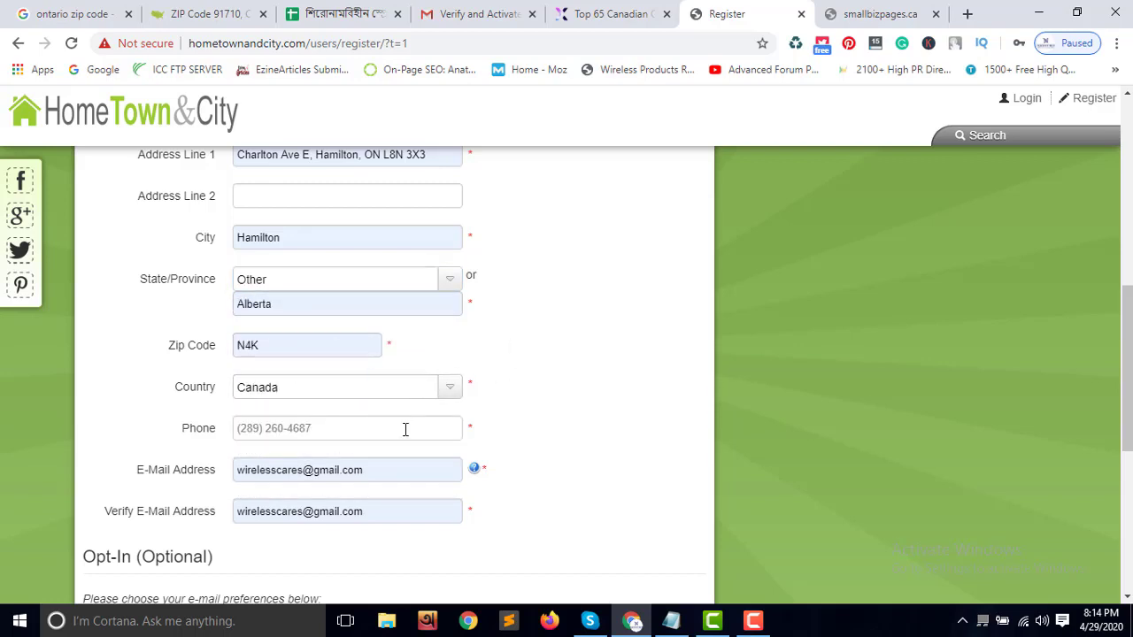
# Apply the saved Alberta address autofill and select the Phone field's text
pyautogui.click(298, 310)
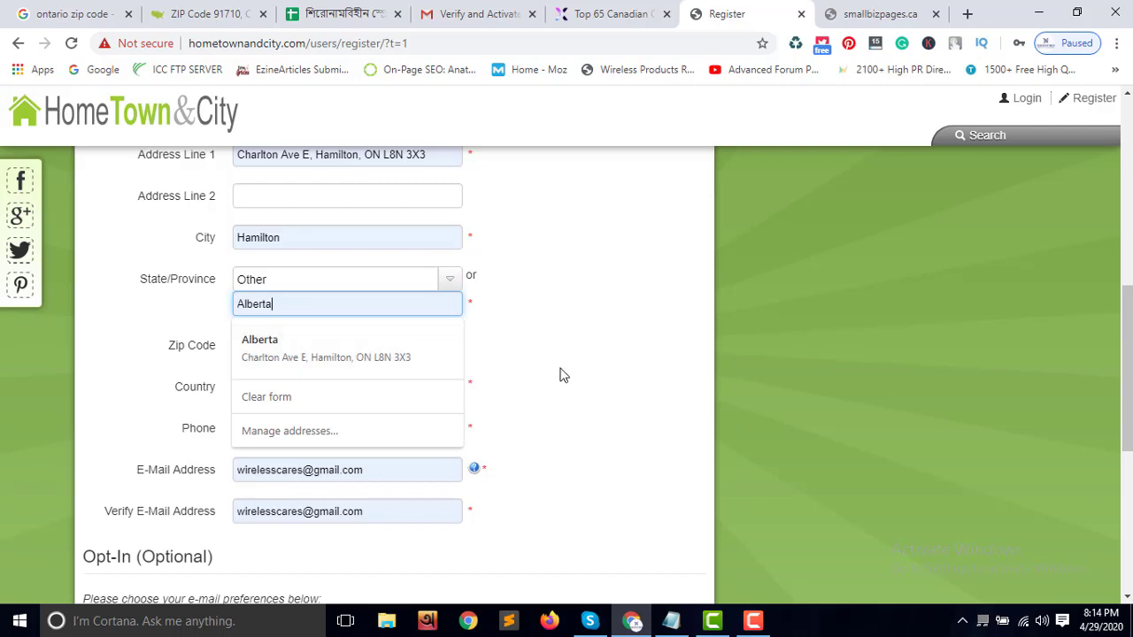
pyautogui.click(319, 339)
pyautogui.scroll(-1, 493, 423)
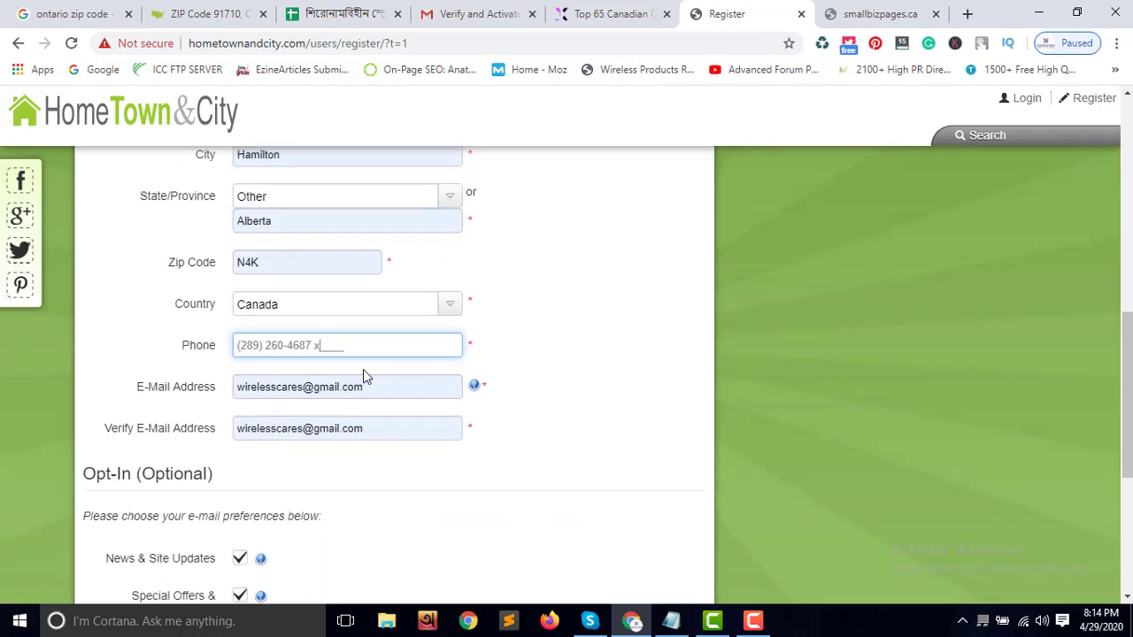
pyautogui.moveTo(350, 352); pyautogui.dragTo(234, 352)
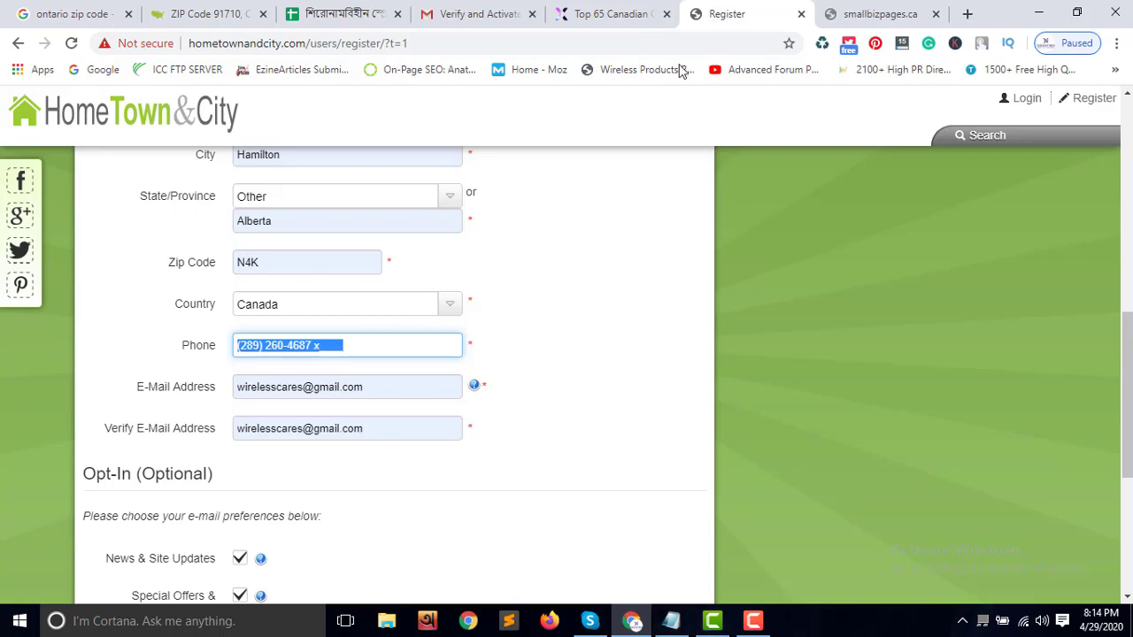
pyautogui.click(382, 19)
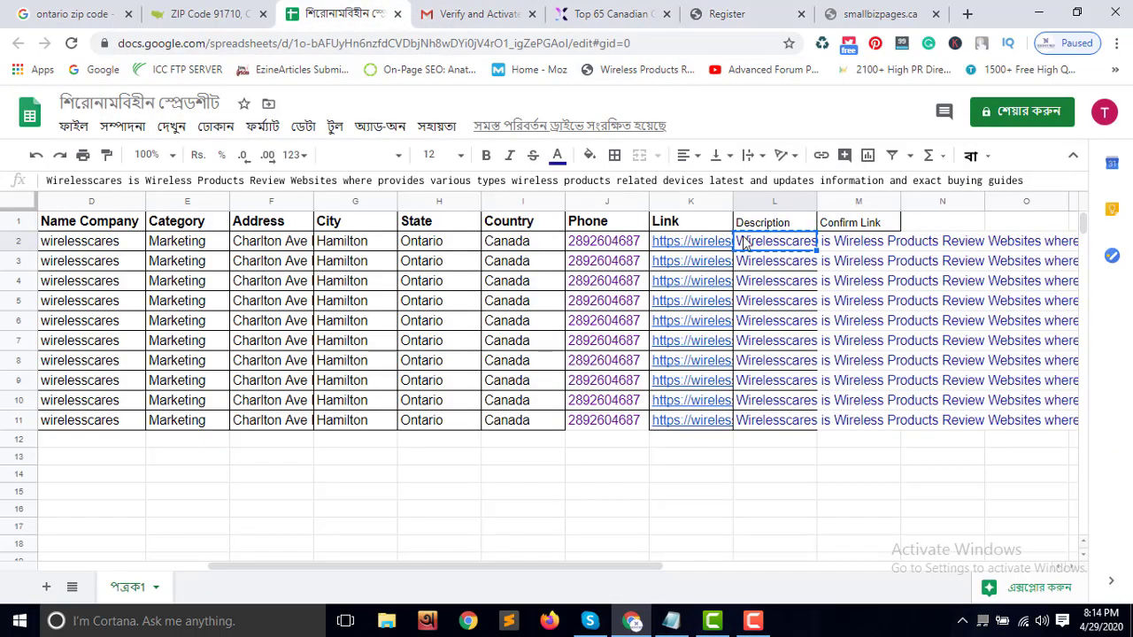
# Copy the phone number from cell J2 and enter it in the Phone field
pyautogui.click(628, 249)
pyautogui.hotkey('ctrl', 'c')
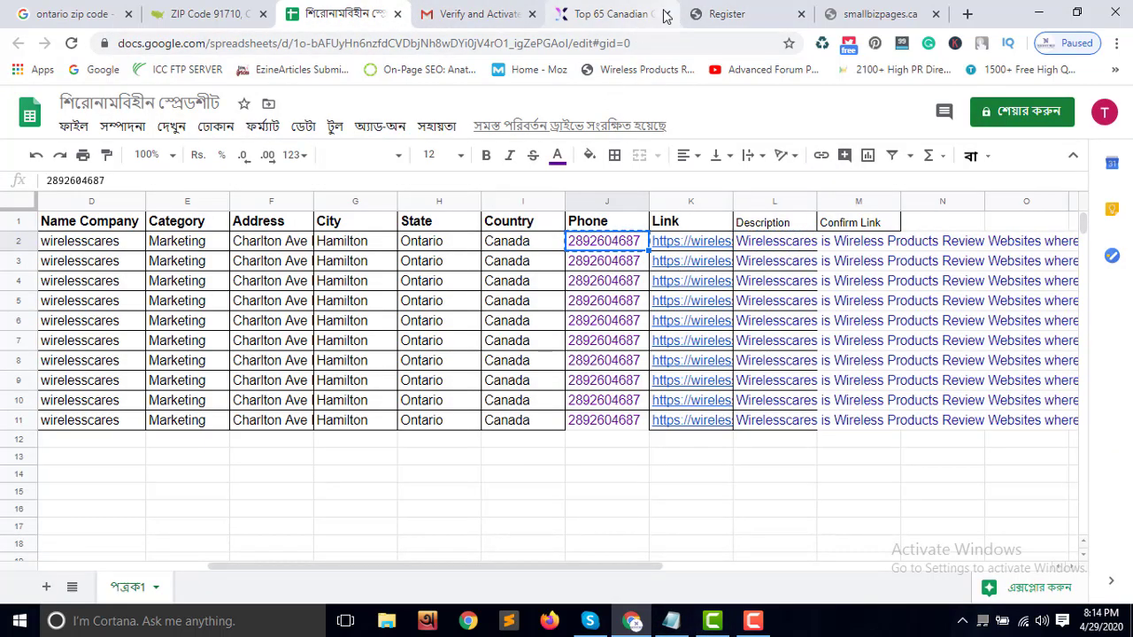
pyautogui.click(758, 14)
pyautogui.click(394, 345)
pyautogui.hotkey('ctrl', 'v')
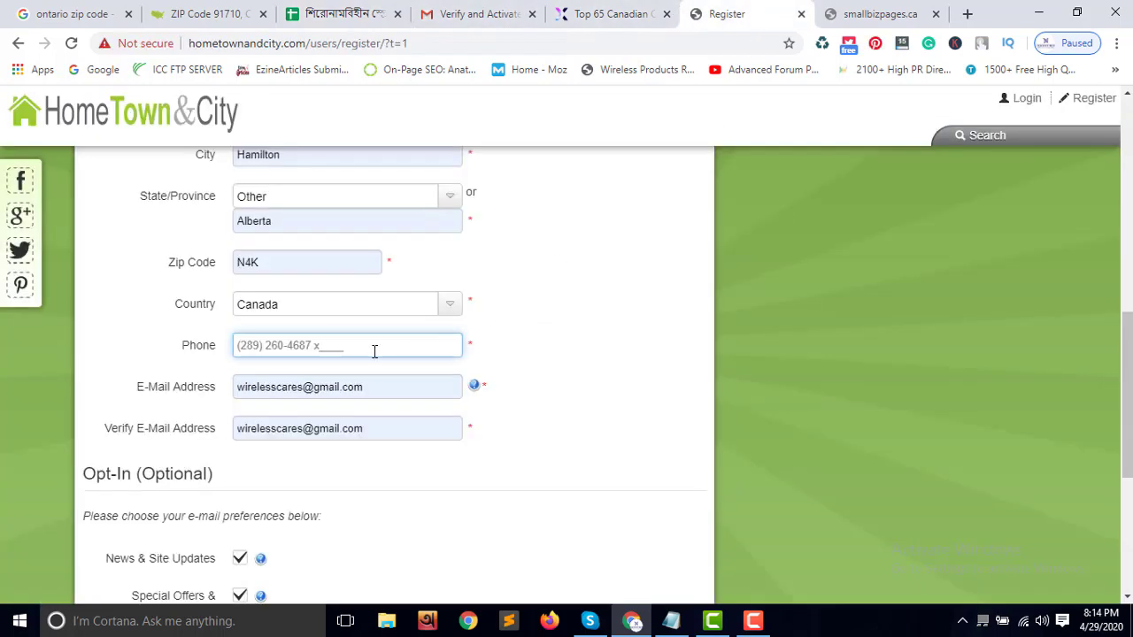
pyautogui.moveTo(375, 351); pyautogui.dragTo(232, 357)
pyautogui.click(346, 350)
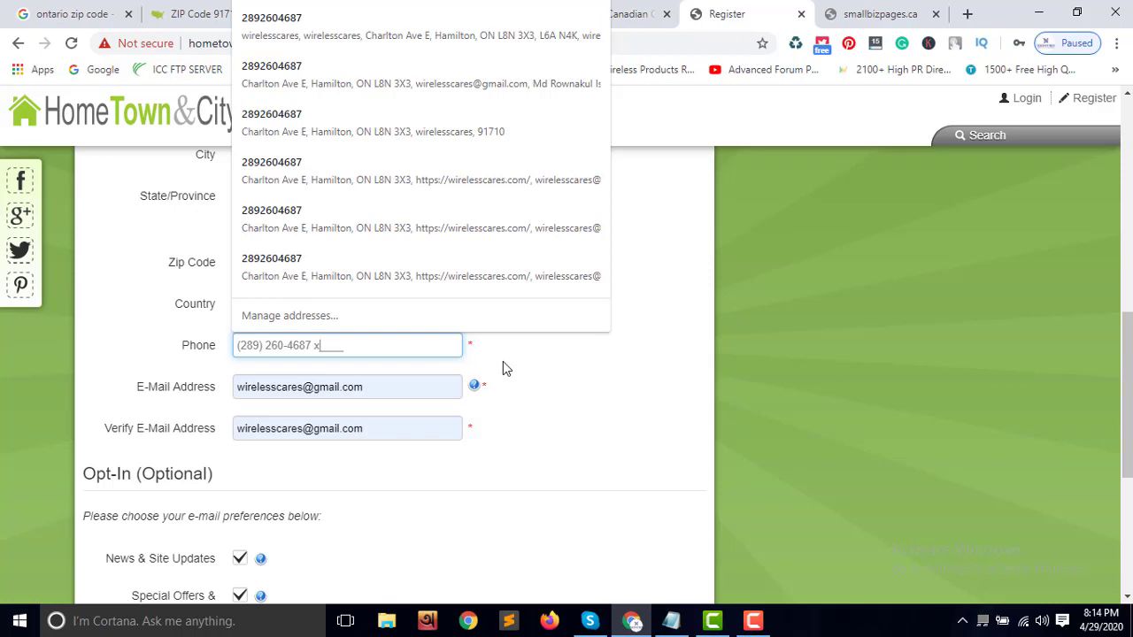
pyautogui.click(349, 55)
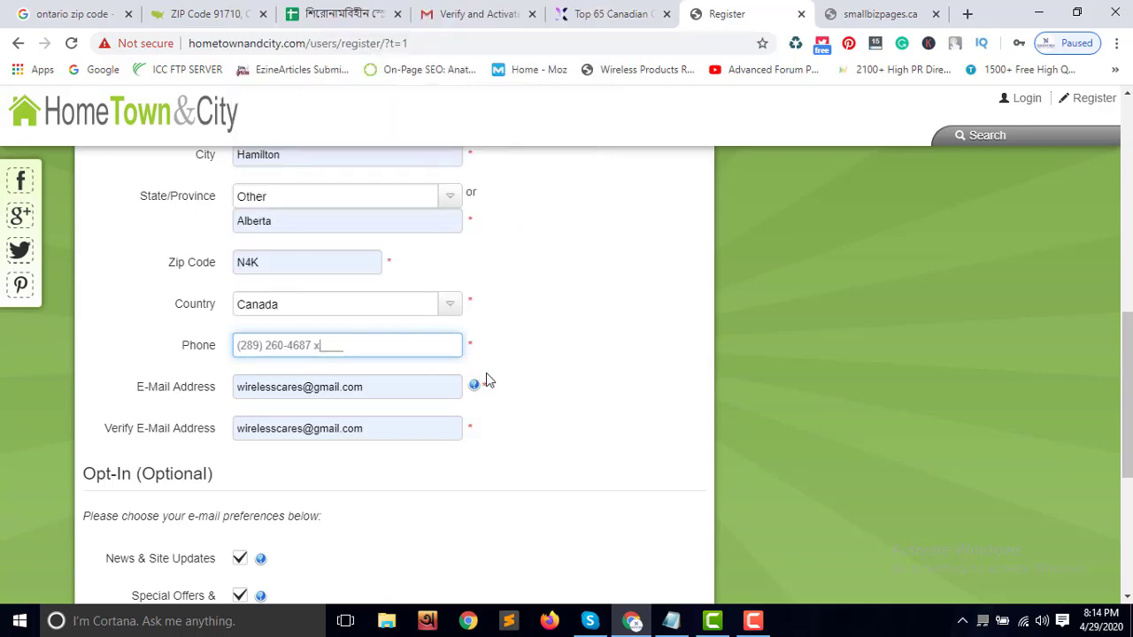
pyautogui.click(527, 358)
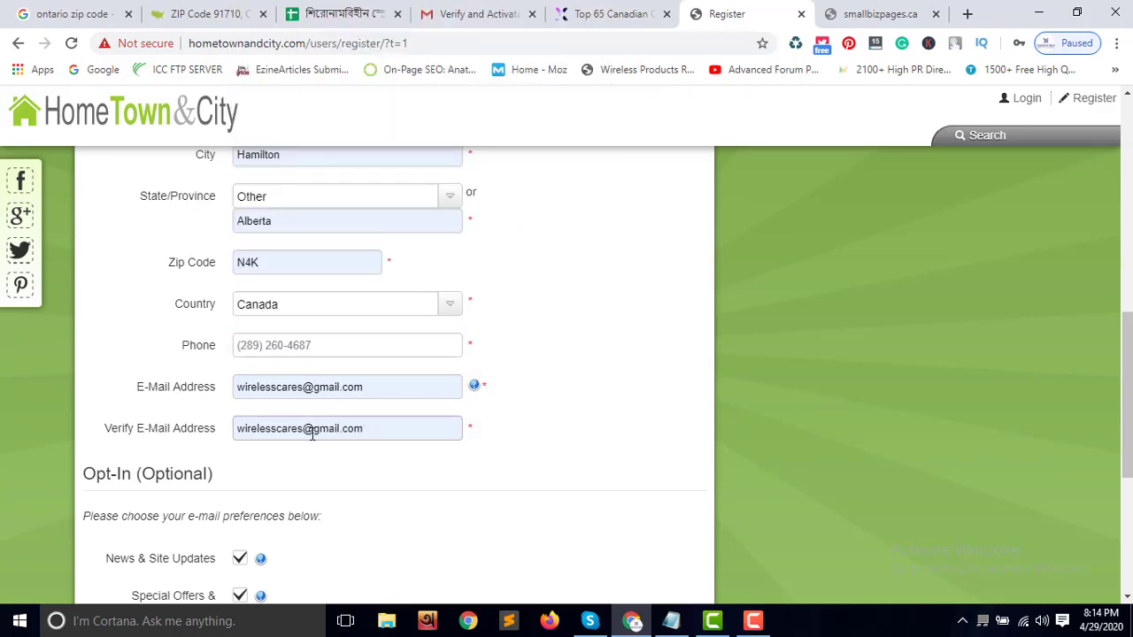
# Agree to the Terms Of Use and submit the registration with Continue
pyautogui.scroll(-2, 319, 443)
pyautogui.scroll(-2, 363, 527)
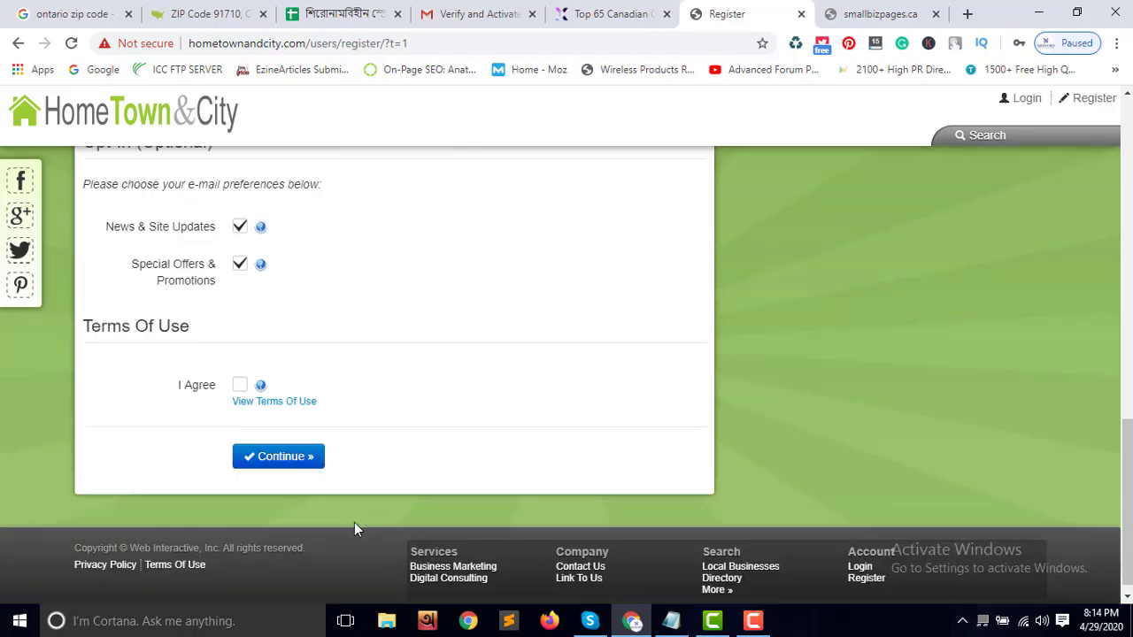
pyautogui.click(240, 385)
pyautogui.scroll(10, 447, 470)
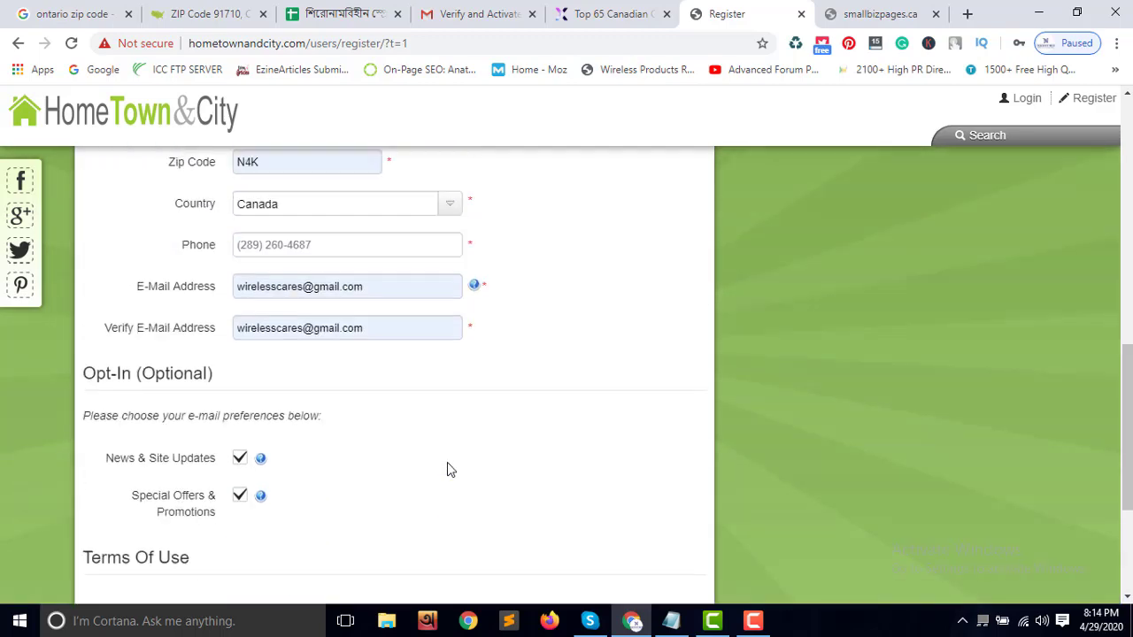
pyautogui.scroll(-6, 456, 460)
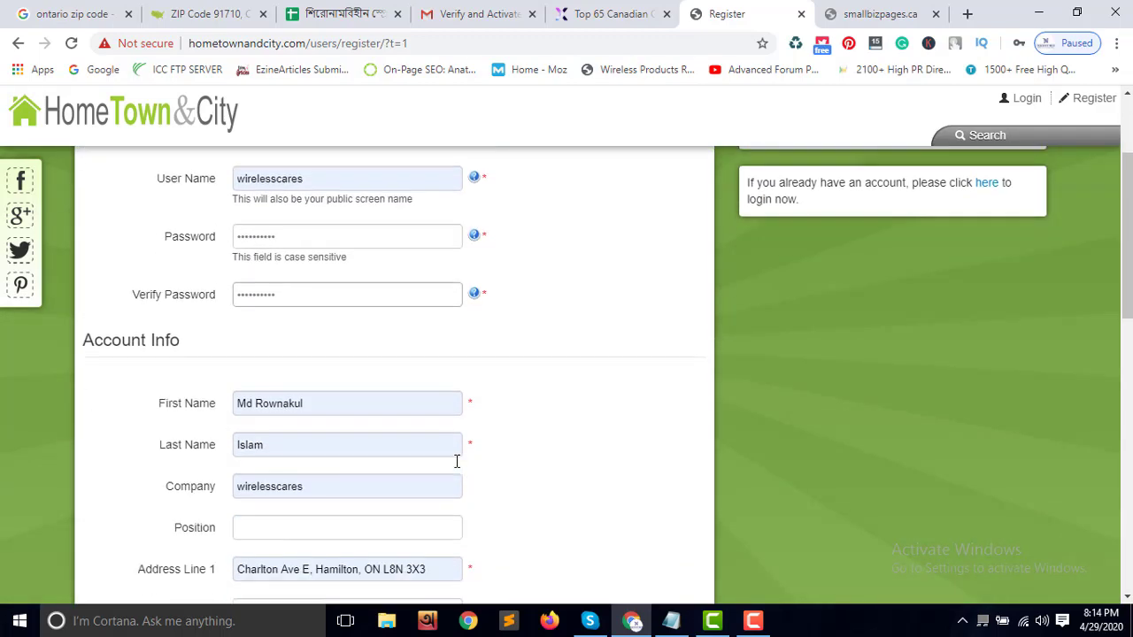
pyautogui.scroll(-3, 458, 467)
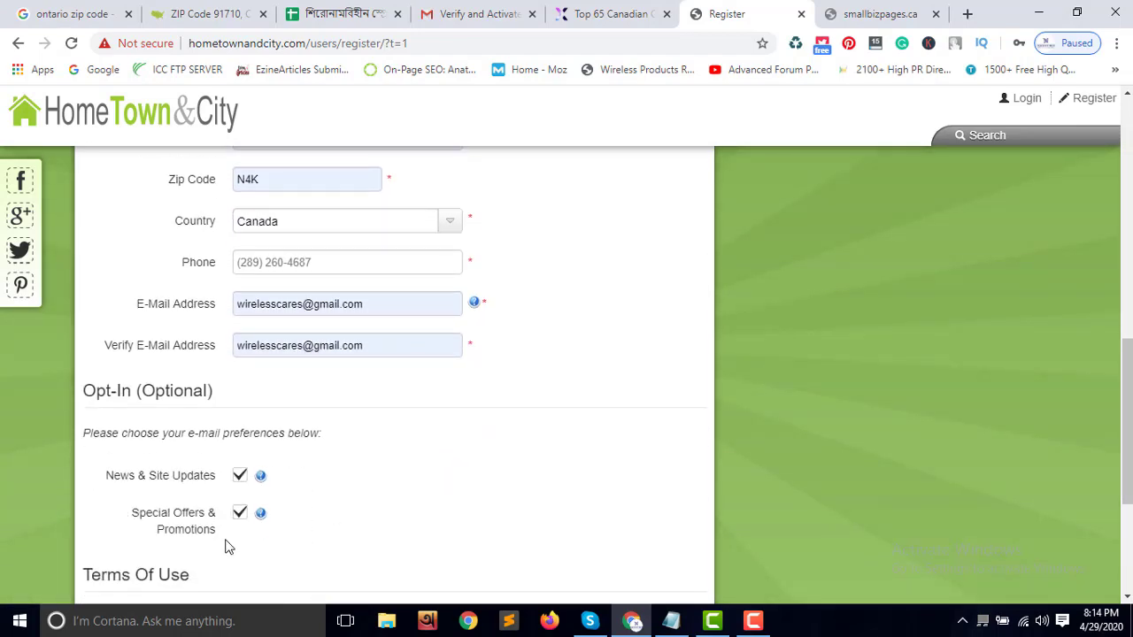
pyautogui.scroll(-2, 221, 549)
pyautogui.click(270, 543)
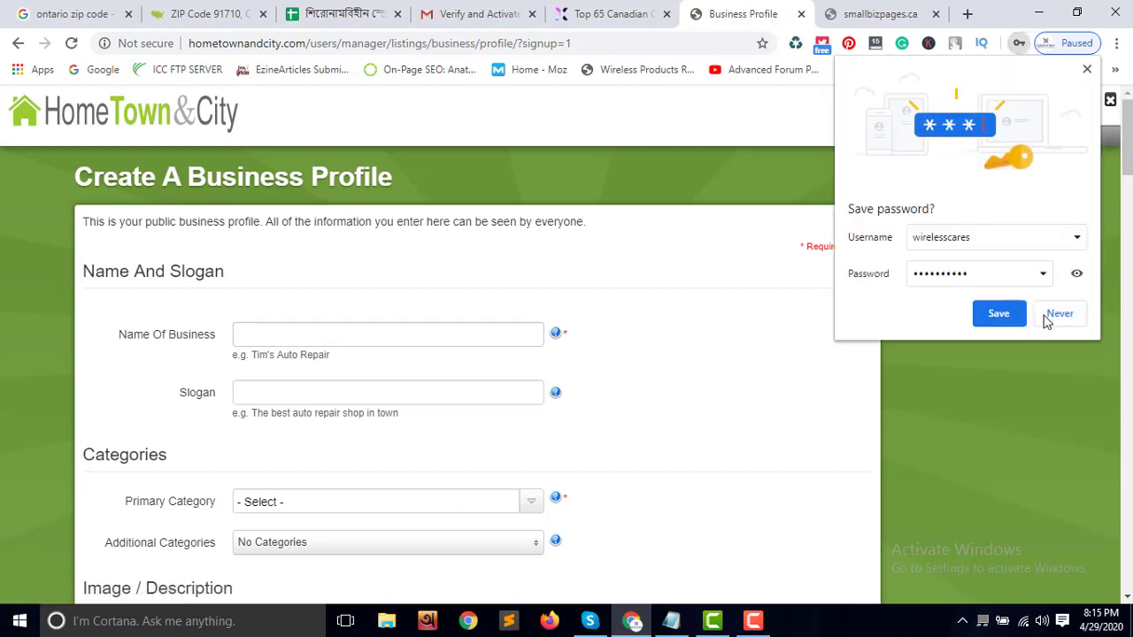
# Decline Chrome's password save and autofill the business name and address details
pyautogui.click(1058, 314)
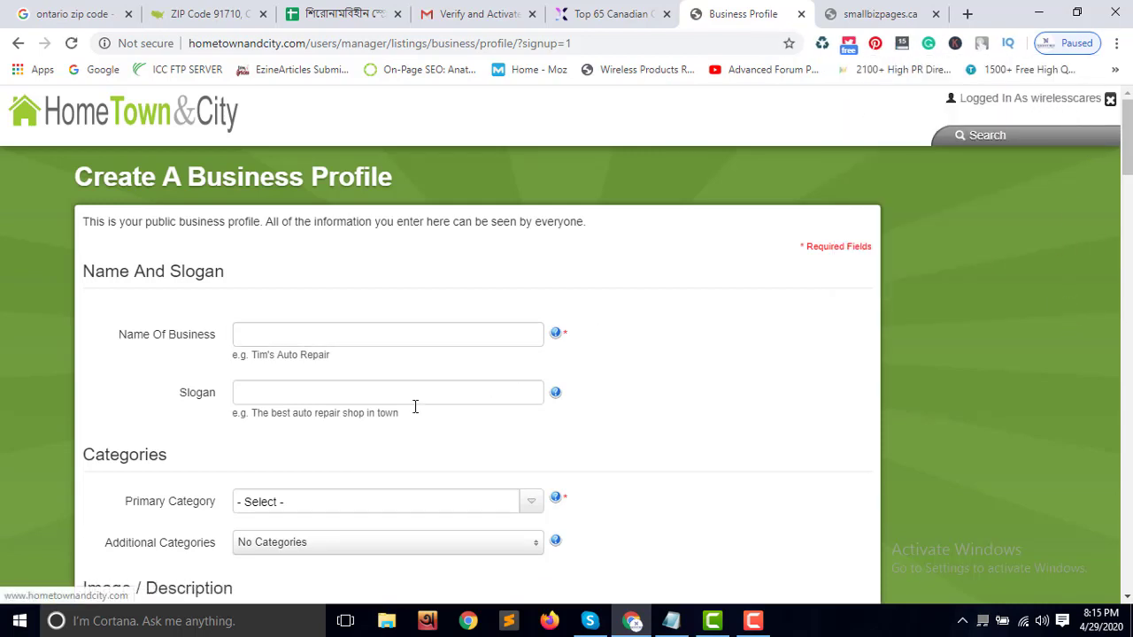
pyautogui.click(306, 340)
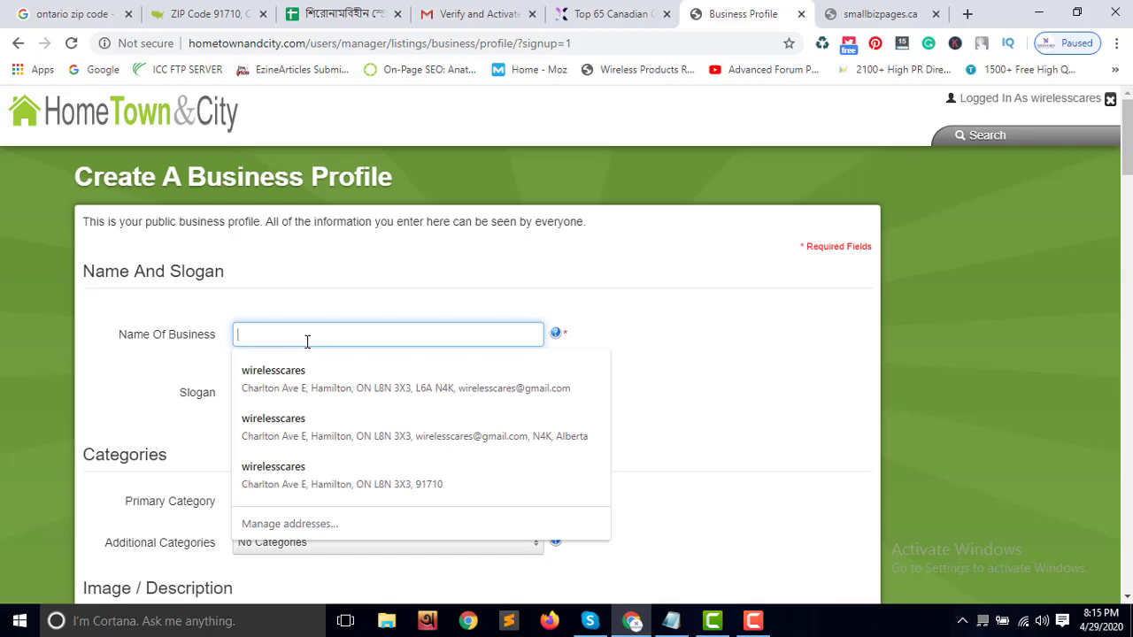
pyautogui.click(322, 371)
pyautogui.scroll(-15, 476, 389)
pyautogui.scroll(6, 505, 375)
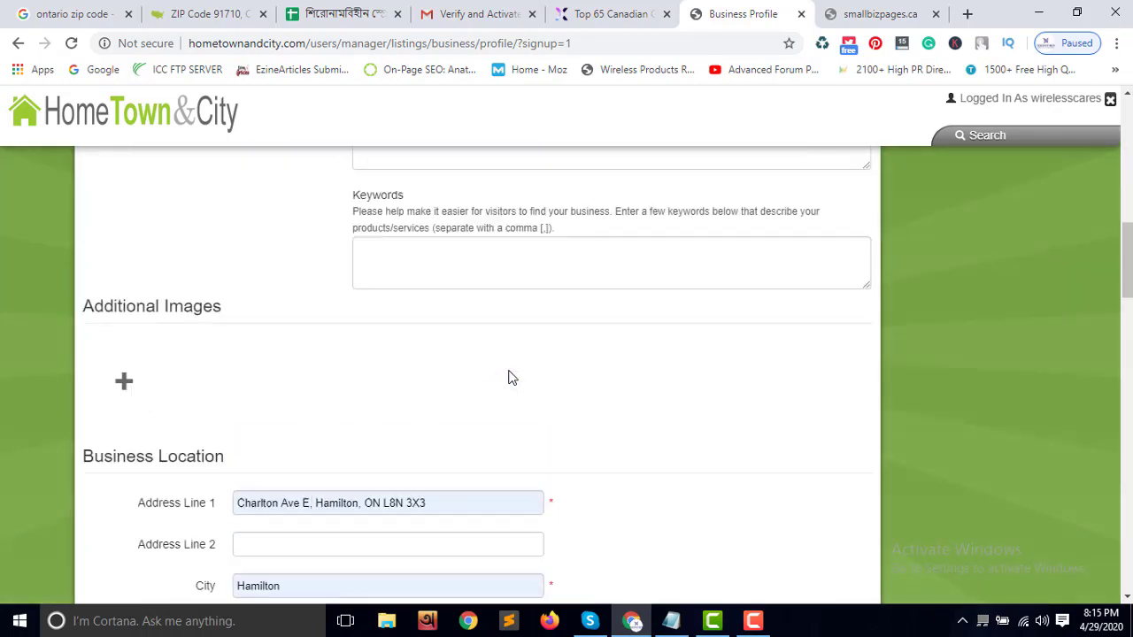
pyautogui.scroll(6, 511, 376)
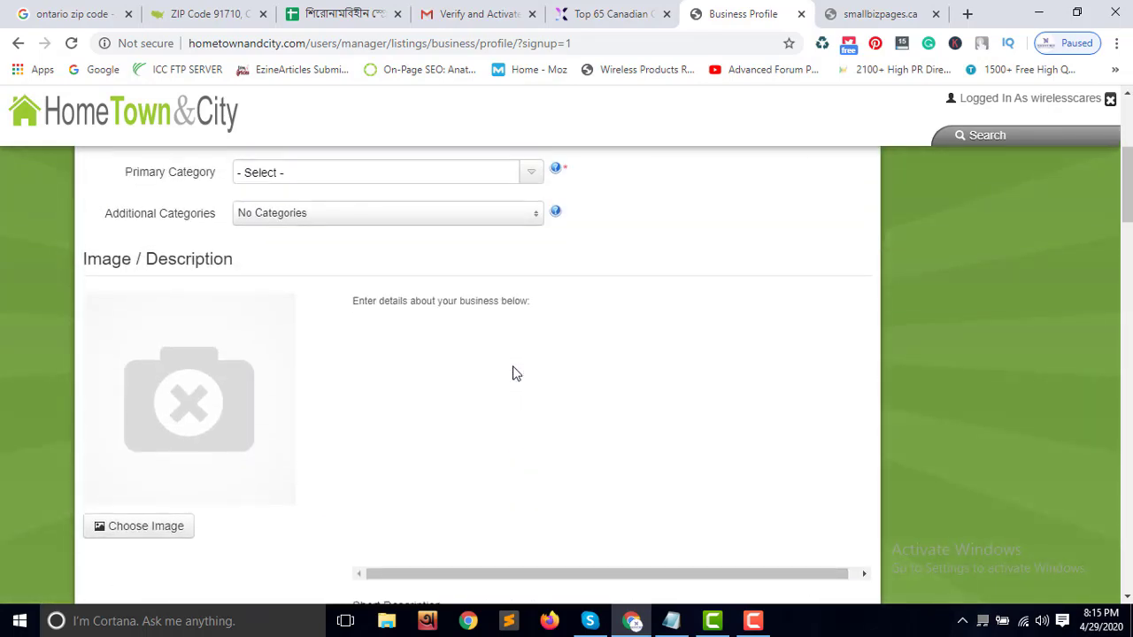
pyautogui.scroll(3, 516, 374)
# Copy 'Wireless Products Review Websites' from the spreadsheet description and paste it as the Slogan
pyautogui.click(328, 312)
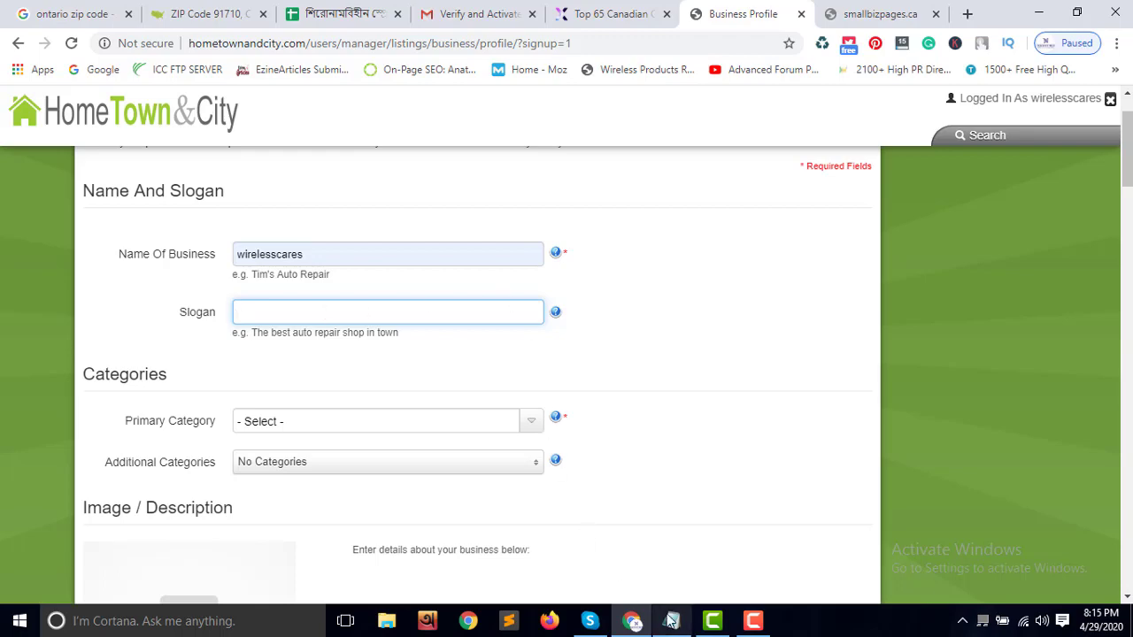
pyautogui.click(367, 15)
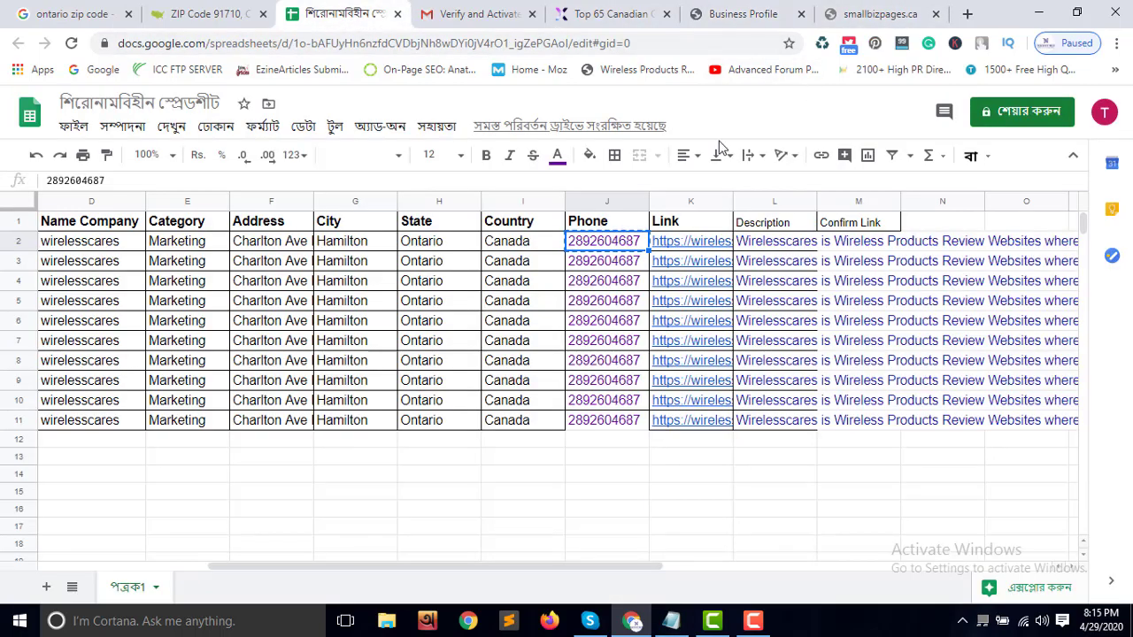
pyautogui.click(807, 248)
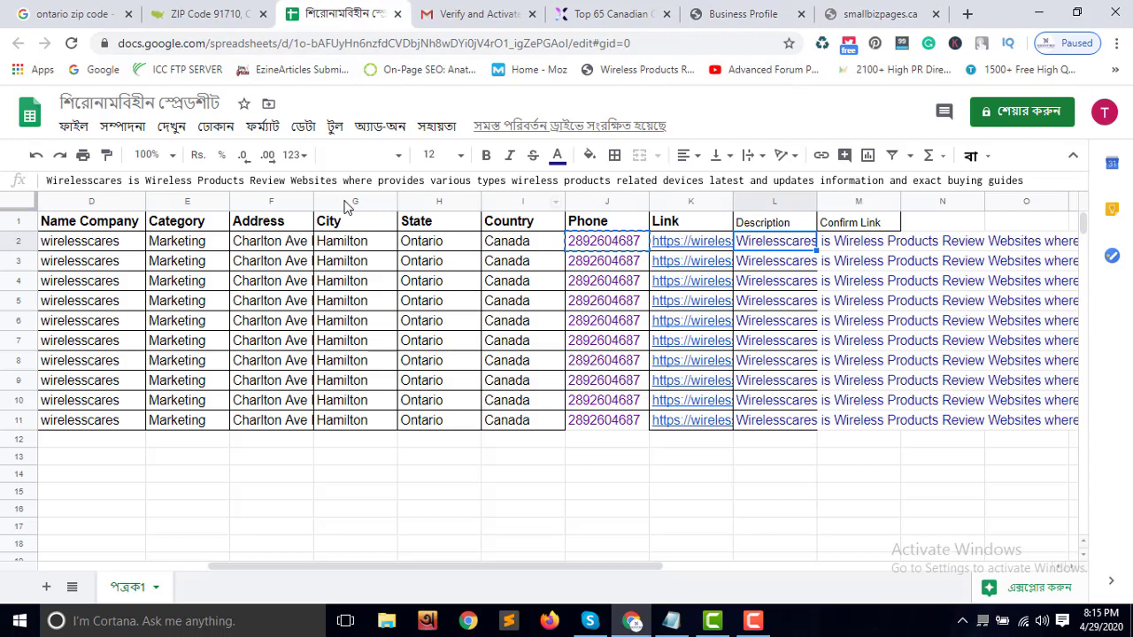
pyautogui.moveTo(337, 180); pyautogui.dragTo(111, 182)
pyautogui.hotkey('ctrl', 'c')
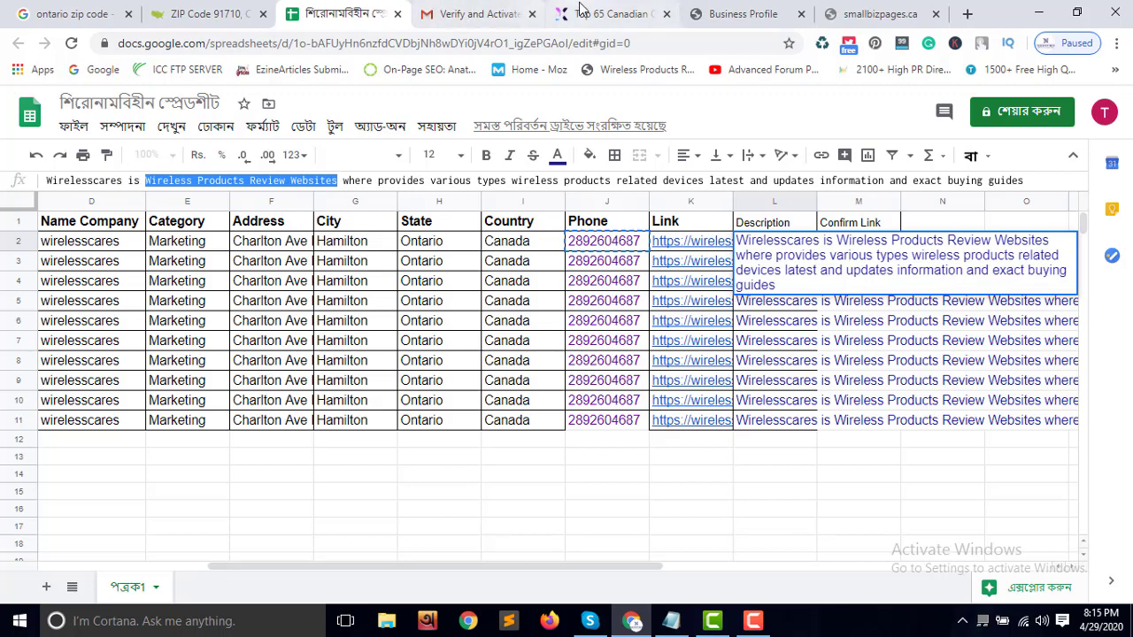
pyautogui.click(739, 13)
pyautogui.hotkey('ctrl', 'v')
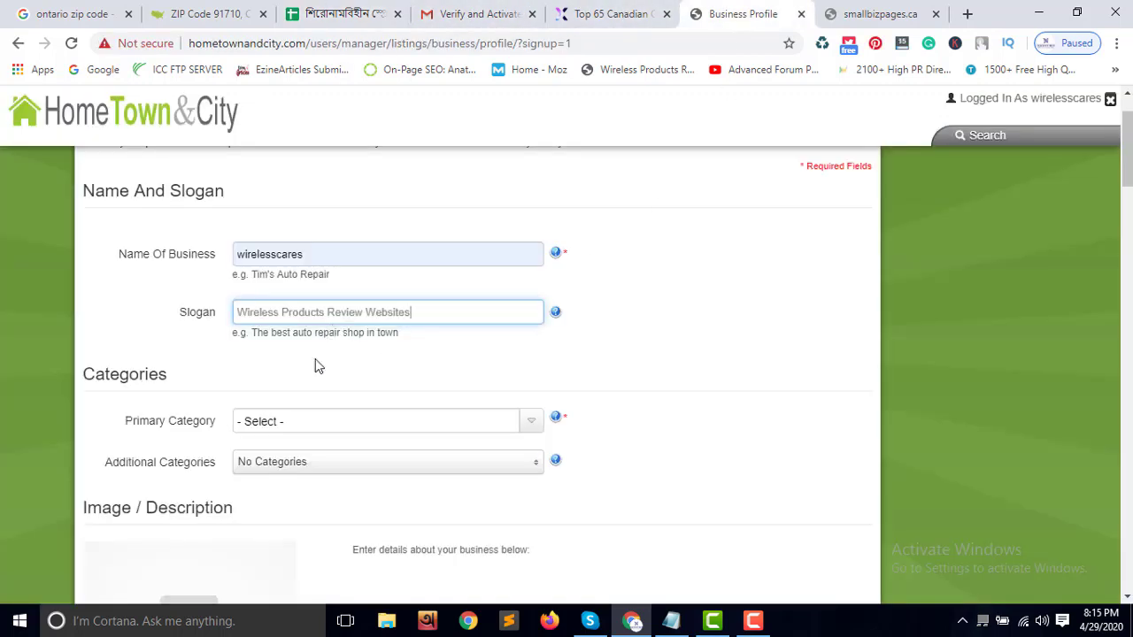
# Choose 'Shopping > Wholesale Stores' from the Primary Category list
pyautogui.click(308, 423)
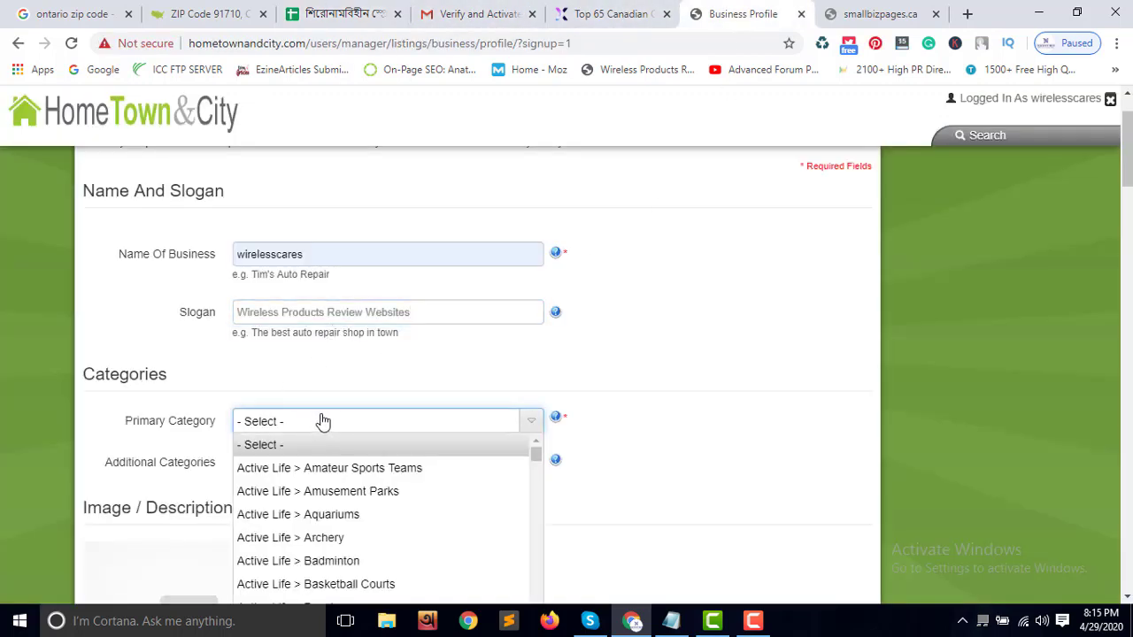
pyautogui.scroll(-2, 340, 420)
pyautogui.scroll(-3, 357, 389)
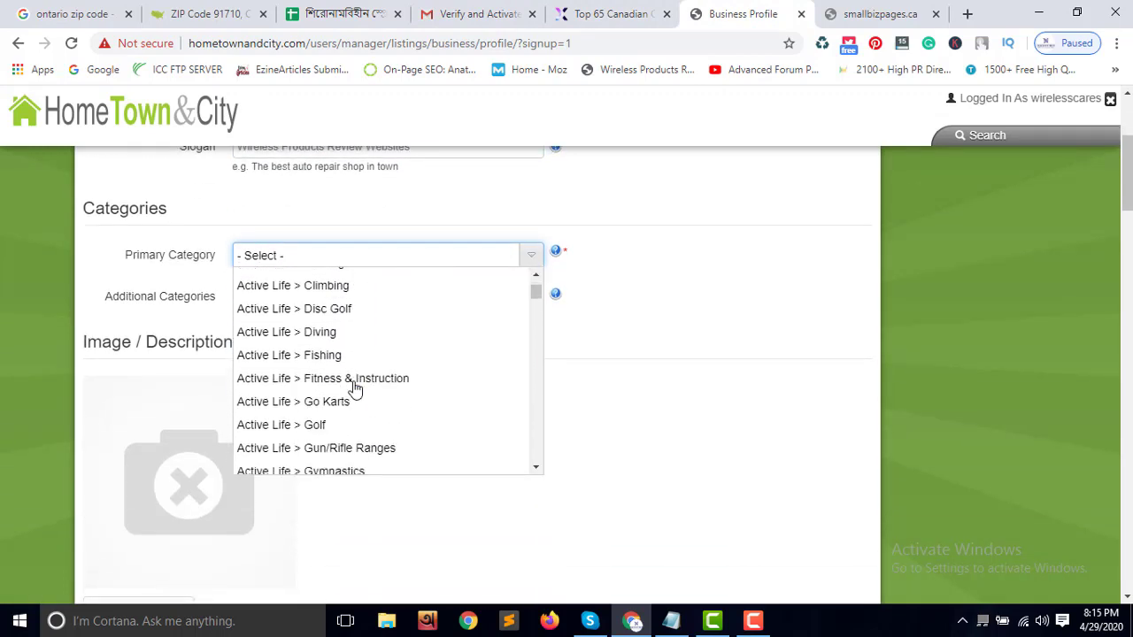
pyautogui.scroll(-5, 354, 389)
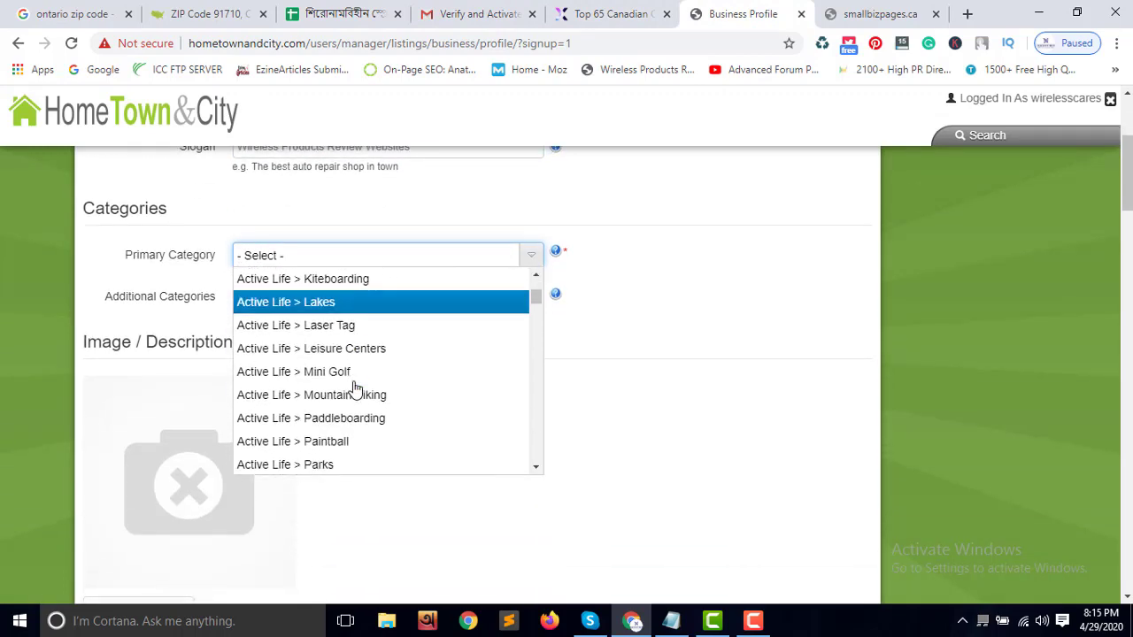
pyautogui.scroll(-2, 354, 387)
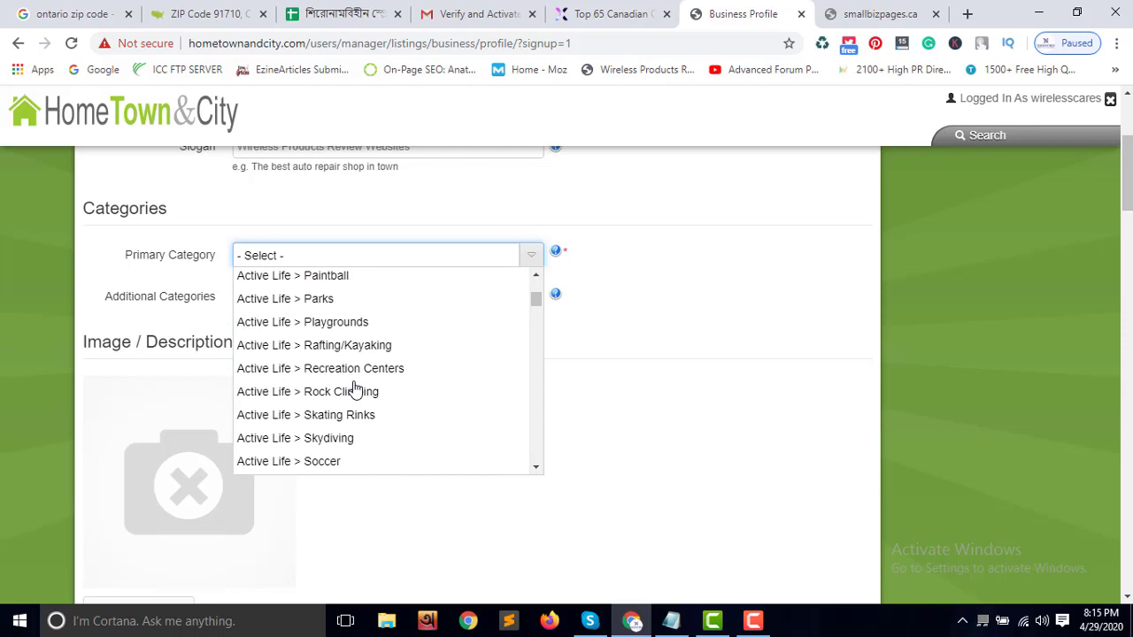
pyautogui.scroll(1, 354, 390)
pyautogui.scroll(-5, 354, 389)
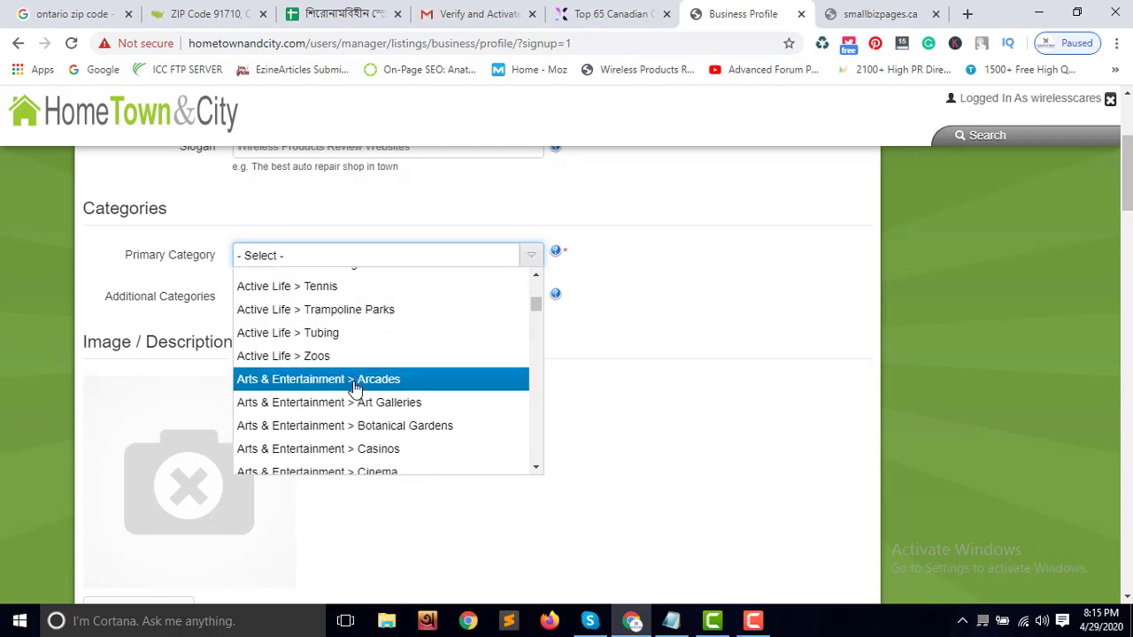
pyautogui.scroll(-1, 354, 390)
pyautogui.scroll(-5, 354, 387)
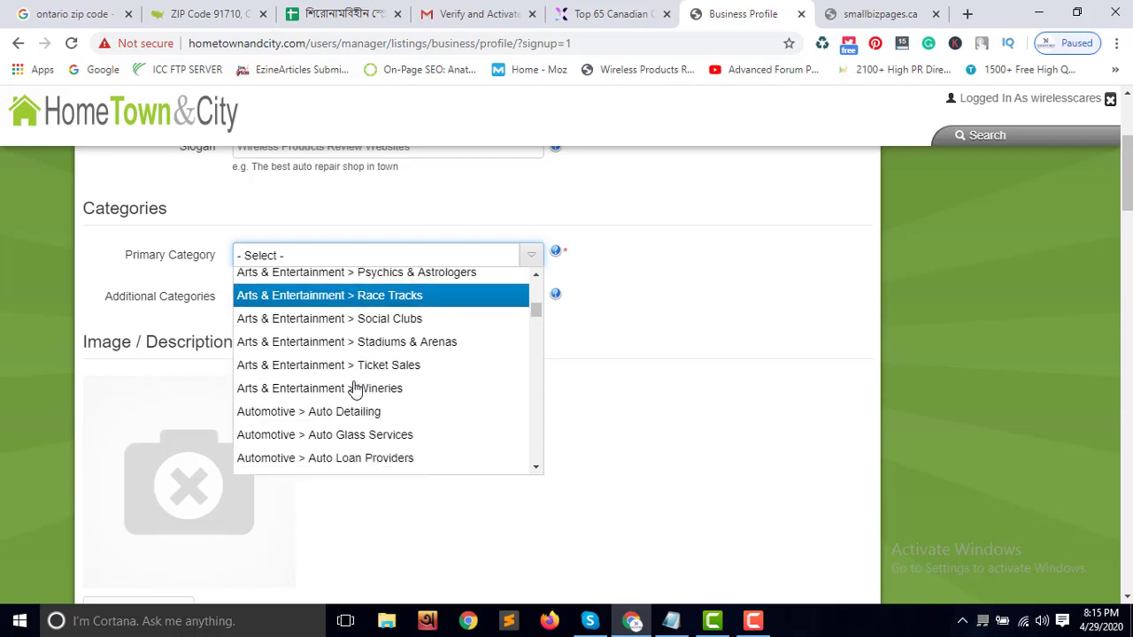
pyautogui.scroll(-3, 354, 390)
pyautogui.press('Down')
pyautogui.press('Down')
pyautogui.press('Down')
pyautogui.press('Down')
pyautogui.press('Down')
pyautogui.press('Down')
pyautogui.press('Down')
pyautogui.press('Down')
pyautogui.press('Down')
pyautogui.press('Down')
pyautogui.press('Down')
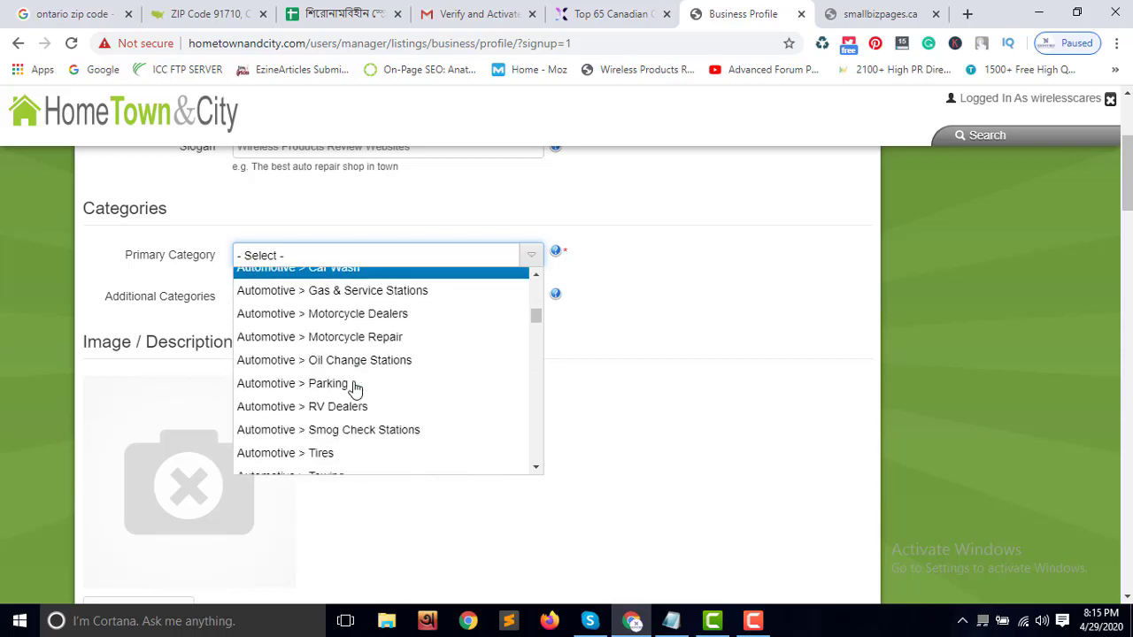
pyautogui.press('Down')
pyautogui.press('Down')
pyautogui.press('Down')
pyautogui.press('Down')
pyautogui.scroll(-2, 354, 389)
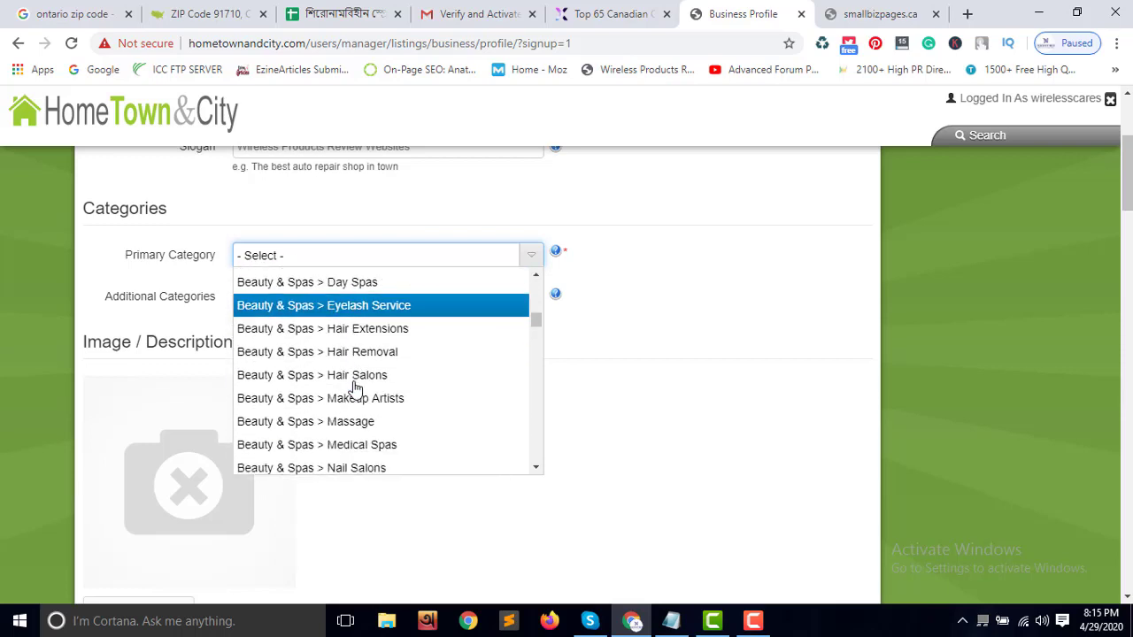
pyautogui.scroll(-1, 355, 389)
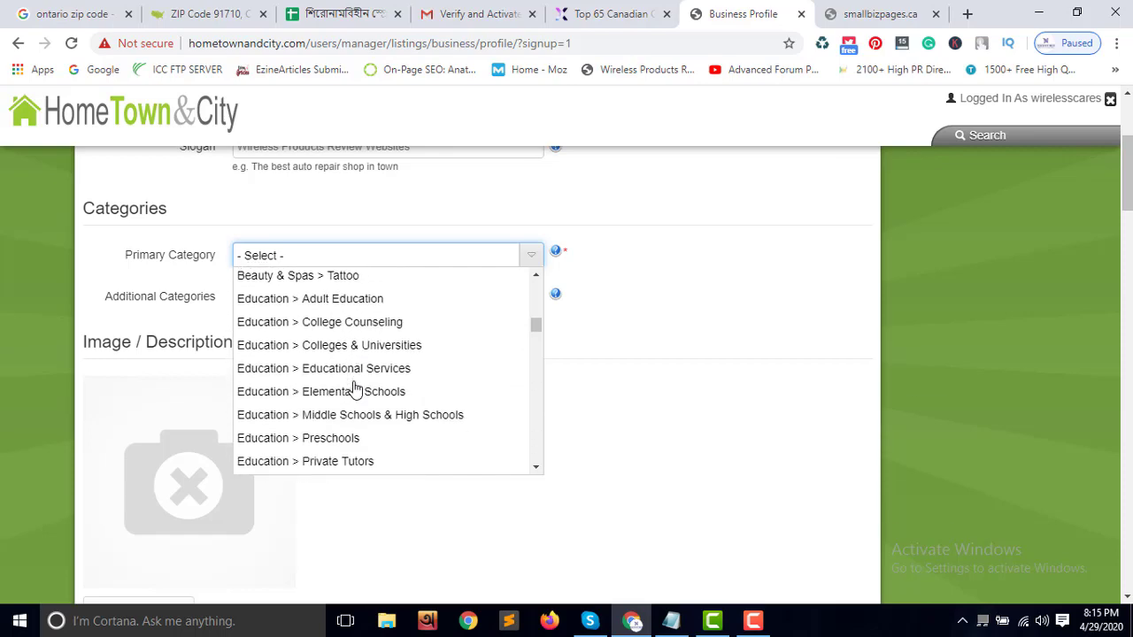
pyautogui.scroll(-4, 355, 390)
pyautogui.scroll(-7, 354, 389)
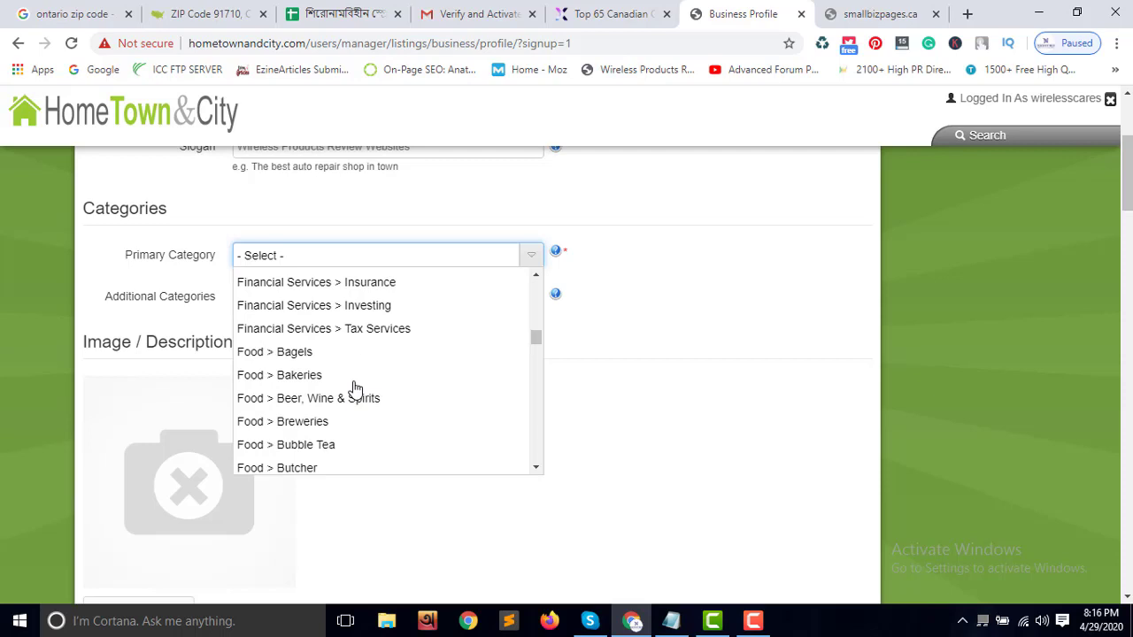
pyautogui.scroll(-4, 354, 389)
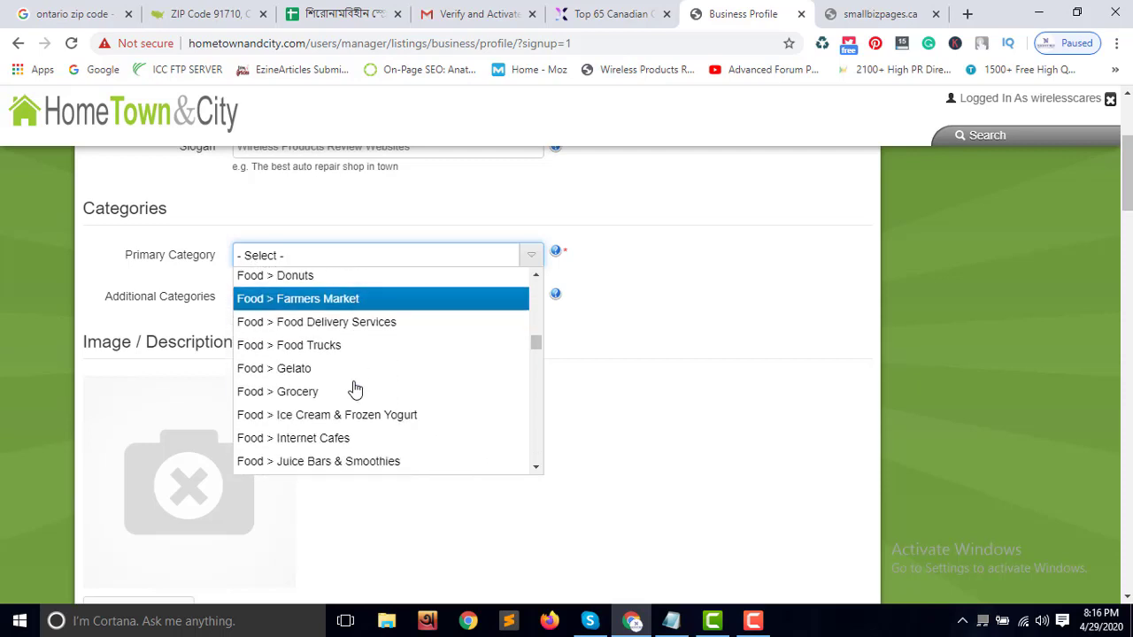
pyautogui.scroll(-4, 354, 390)
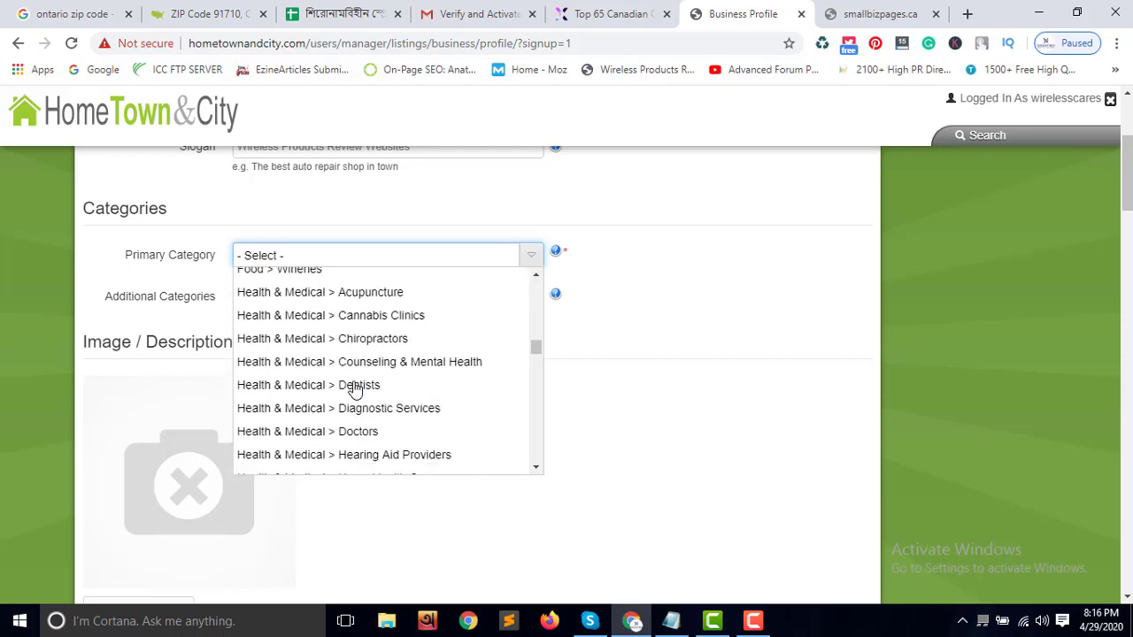
pyautogui.scroll(-7, 354, 389)
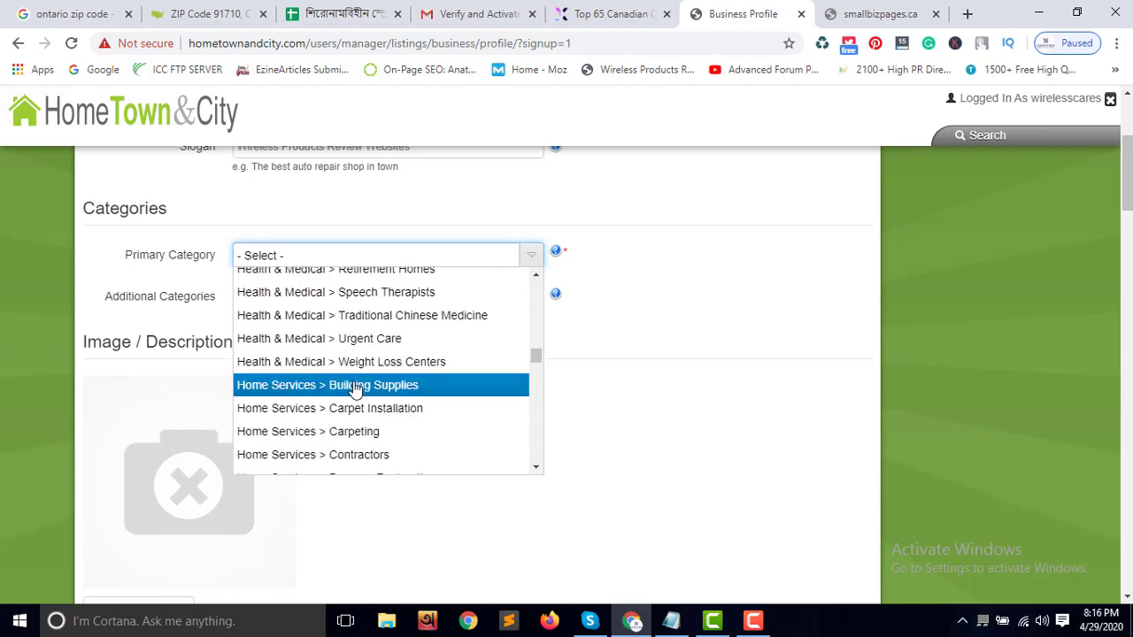
pyautogui.scroll(-5, 354, 390)
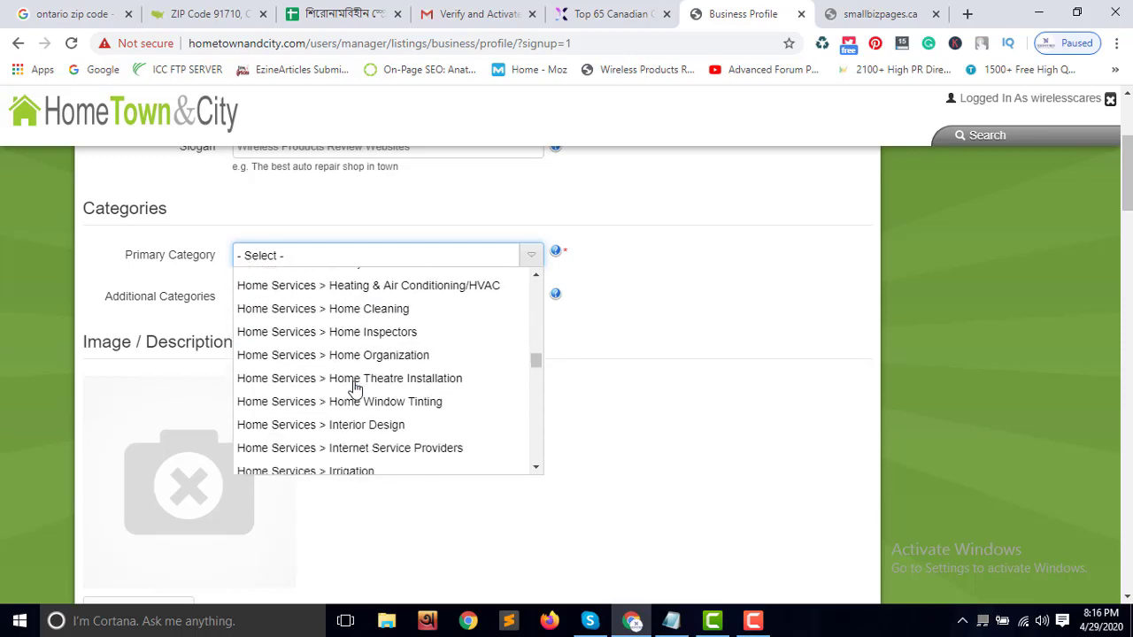
pyautogui.scroll(-4, 354, 389)
pyautogui.scroll(-7, 354, 390)
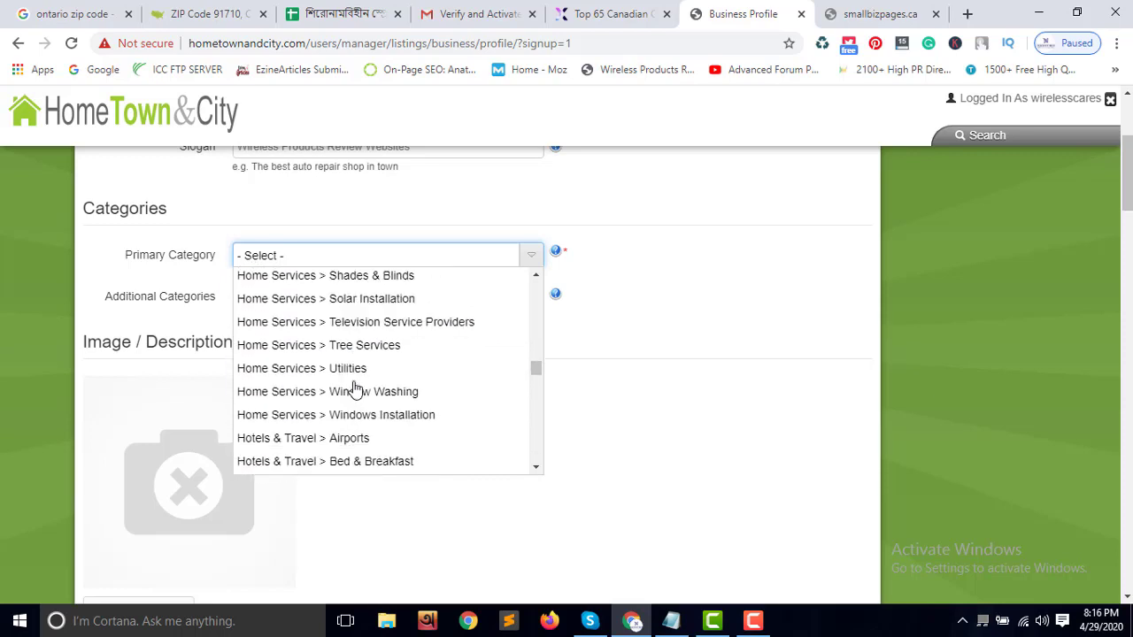
pyautogui.scroll(-10, 354, 390)
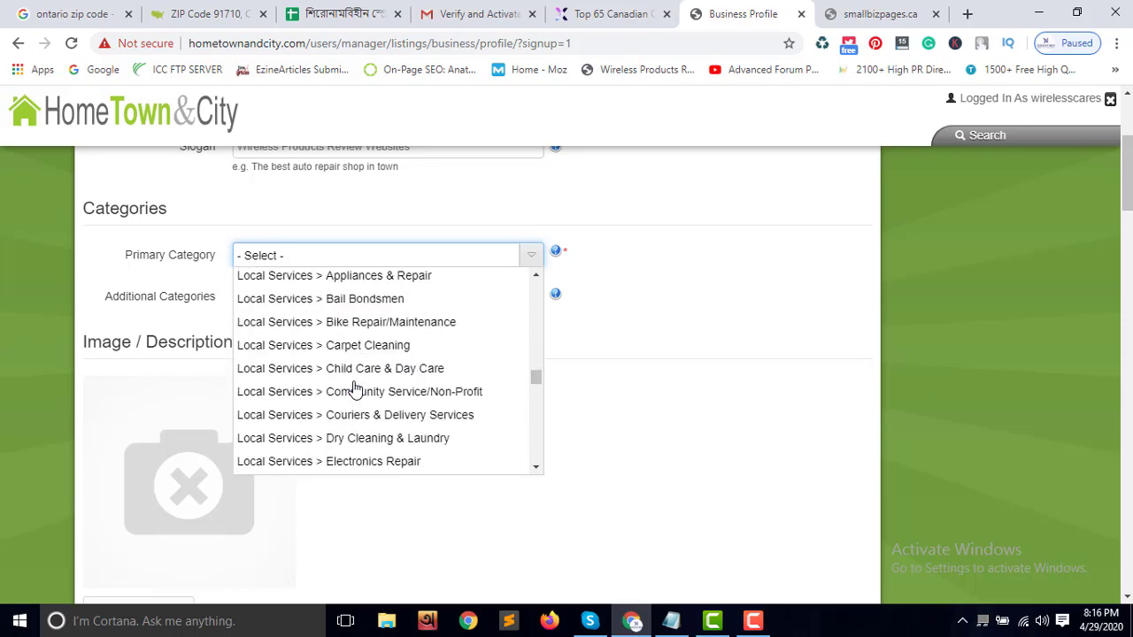
pyautogui.scroll(-7, 354, 389)
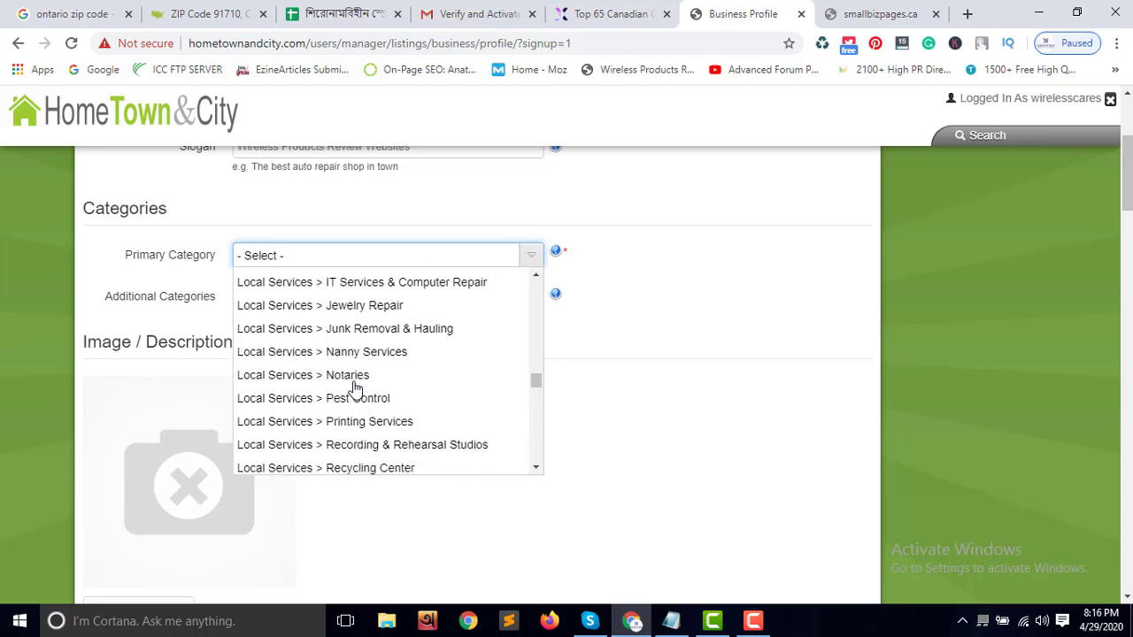
pyautogui.scroll(-12, 354, 389)
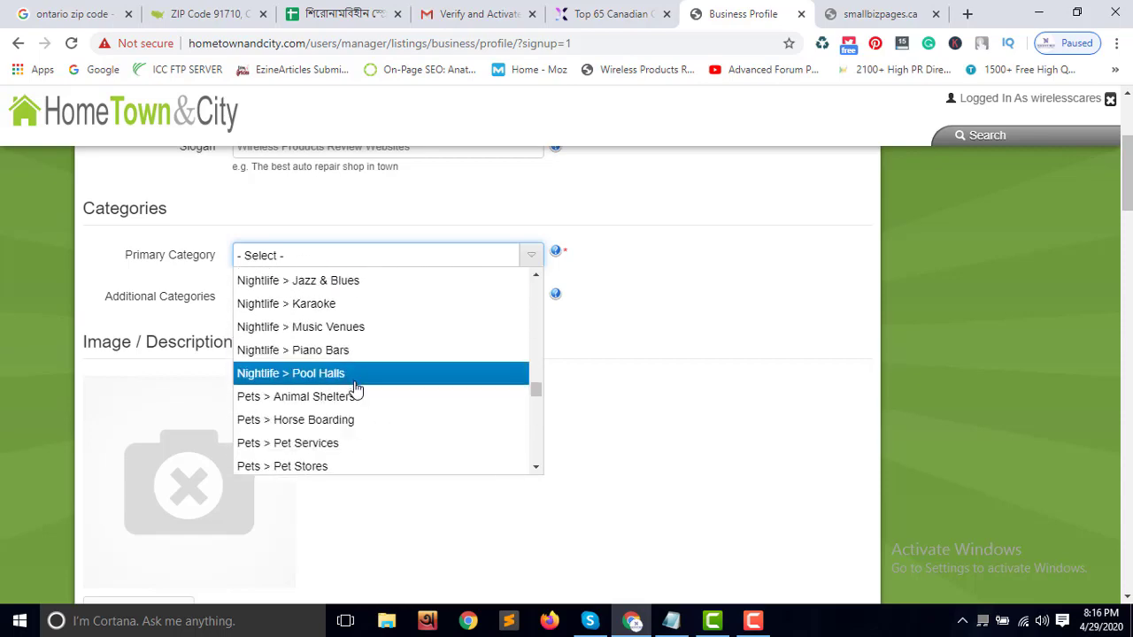
pyautogui.scroll(-1, 355, 390)
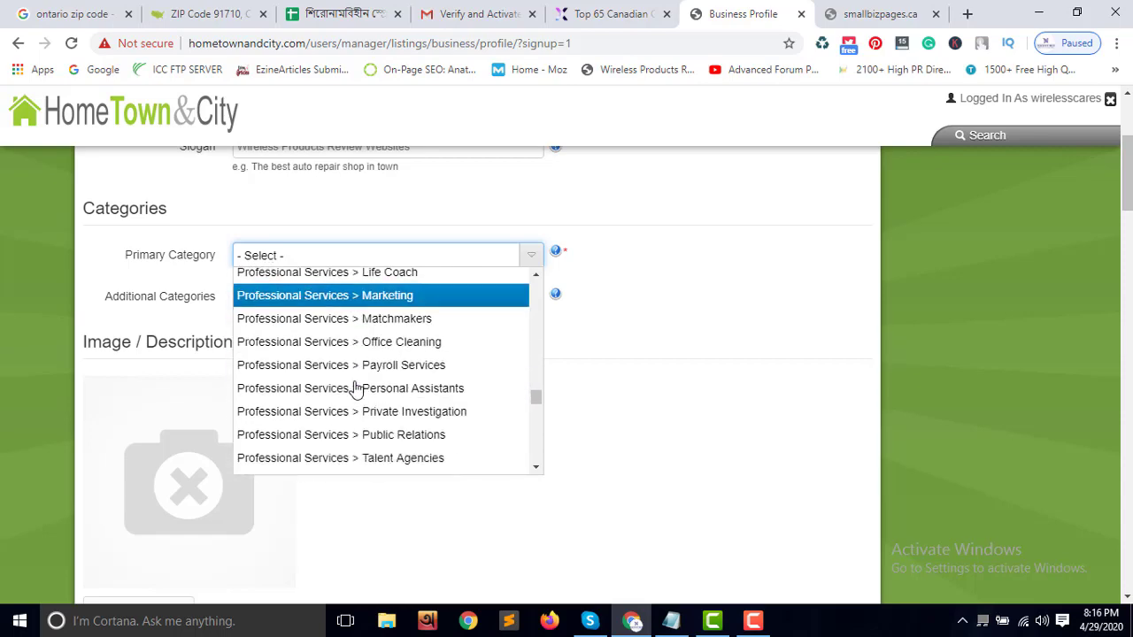
pyautogui.scroll(-4, 354, 390)
pyautogui.scroll(2, 354, 390)
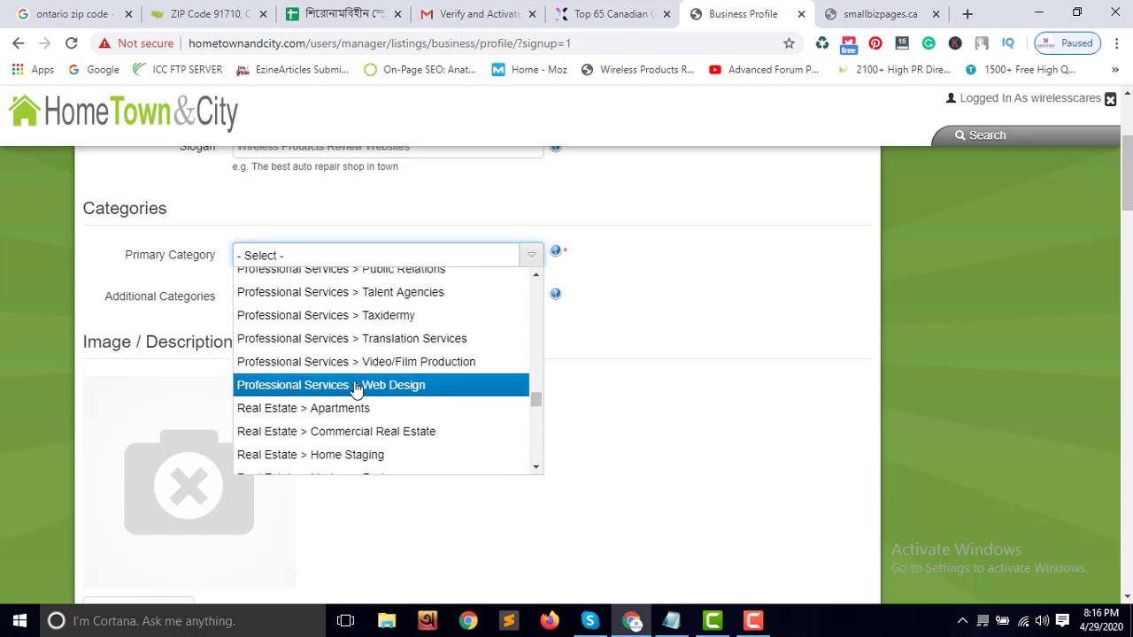
pyautogui.scroll(-7, 355, 390)
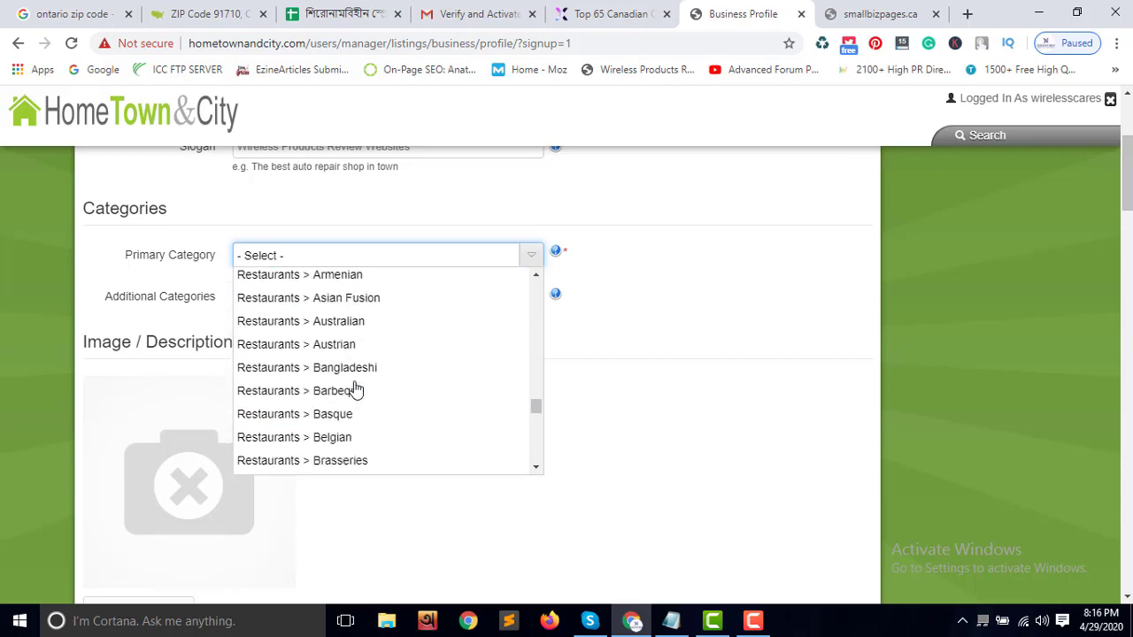
pyautogui.scroll(-20, 356, 390)
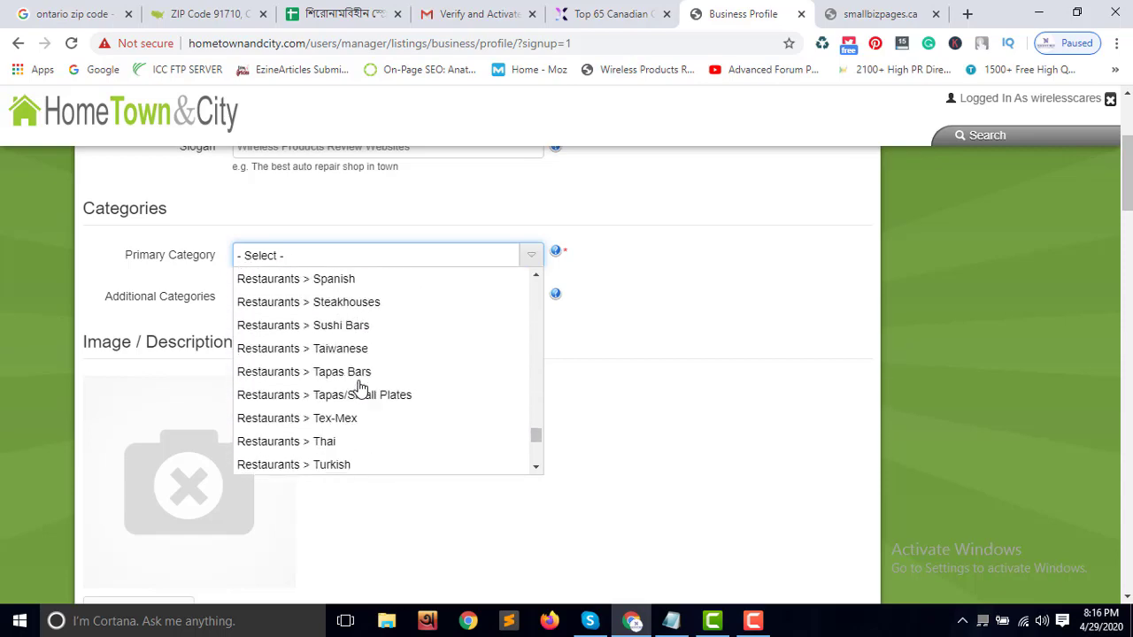
pyautogui.scroll(-20, 360, 389)
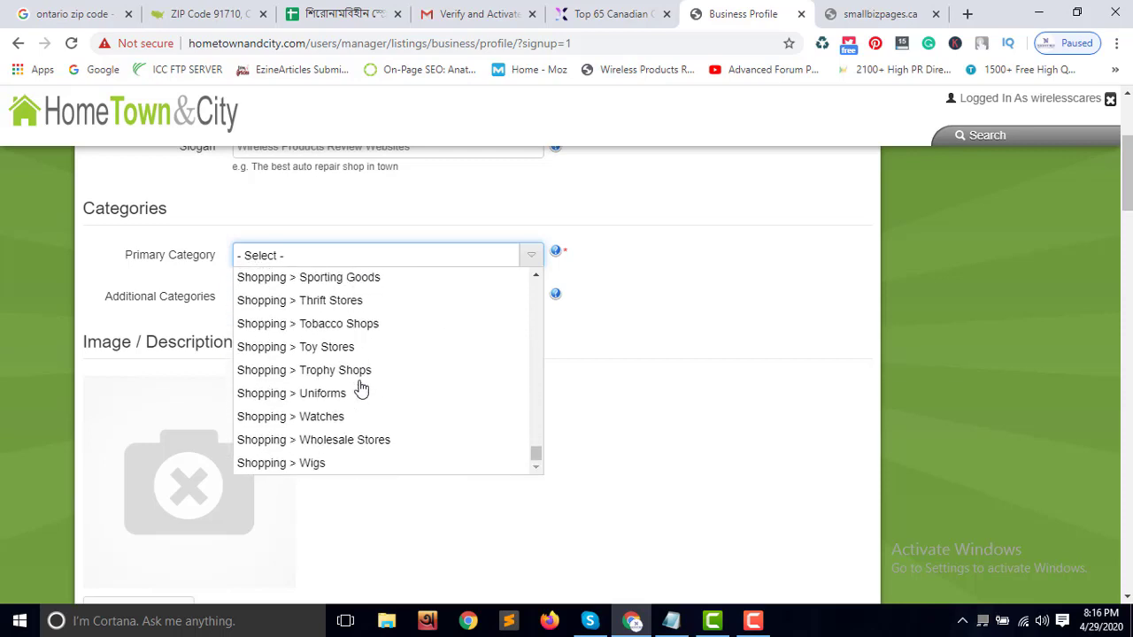
pyautogui.click(360, 440)
pyautogui.scroll(-2, 339, 390)
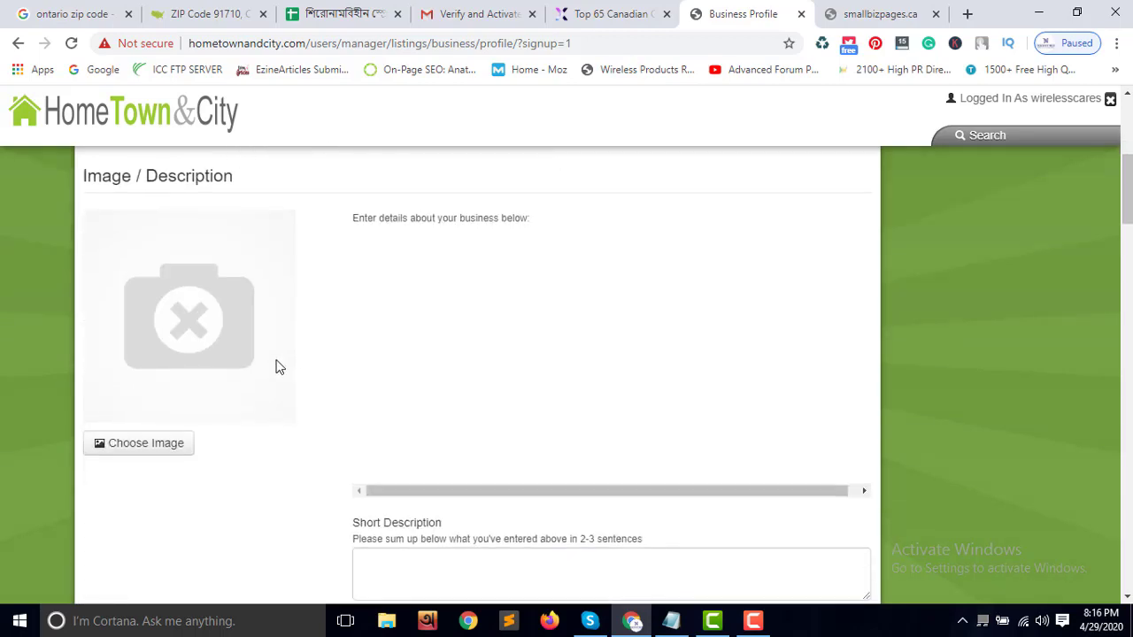
# Upload the red WC icon from the wireless-cares-logo1 folder as the business image
pyautogui.click(181, 444)
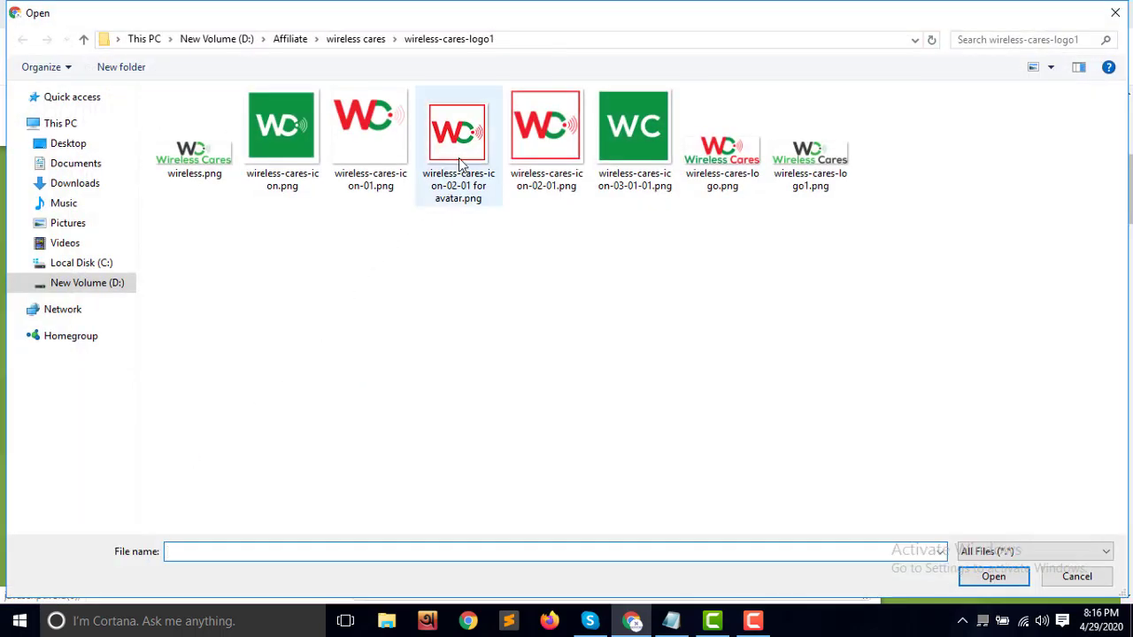
pyautogui.doubleClick(545, 128)
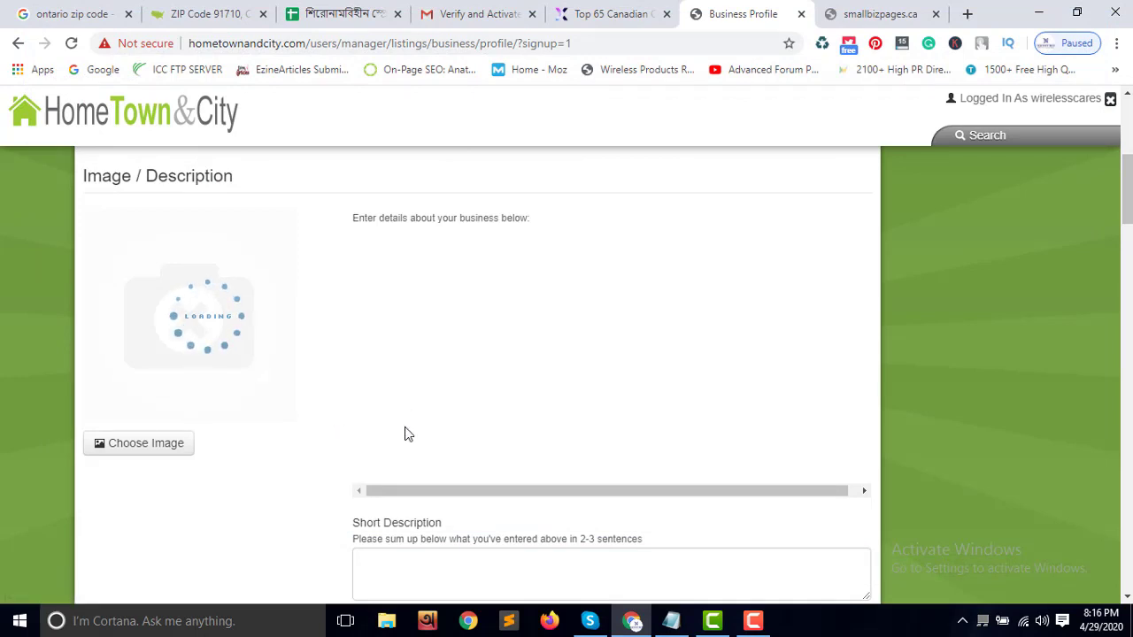
pyautogui.click(433, 562)
pyautogui.scroll(-2, 434, 558)
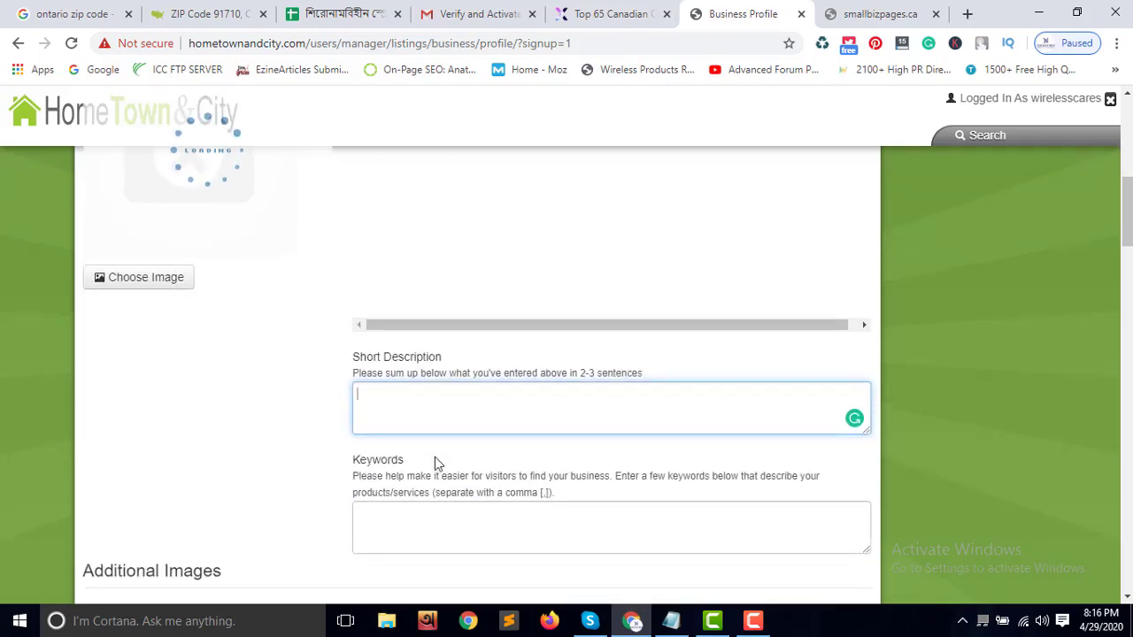
# Copy the business description from sheet cell L2 into the Short Description box
pyautogui.click(671, 621)
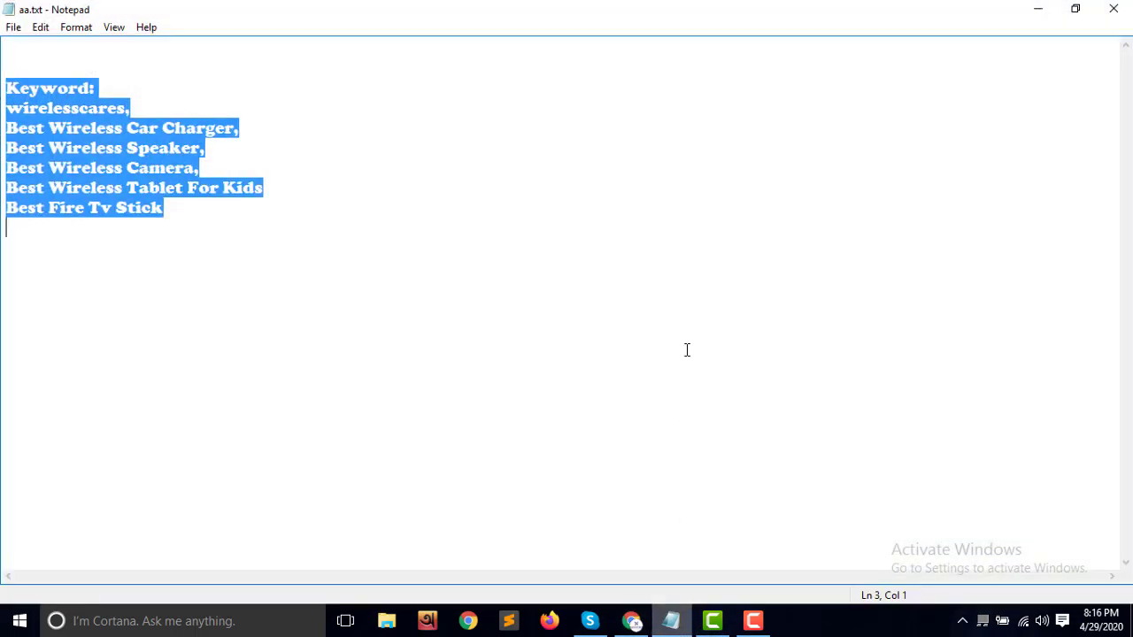
pyautogui.click(631, 621)
pyautogui.click(305, 14)
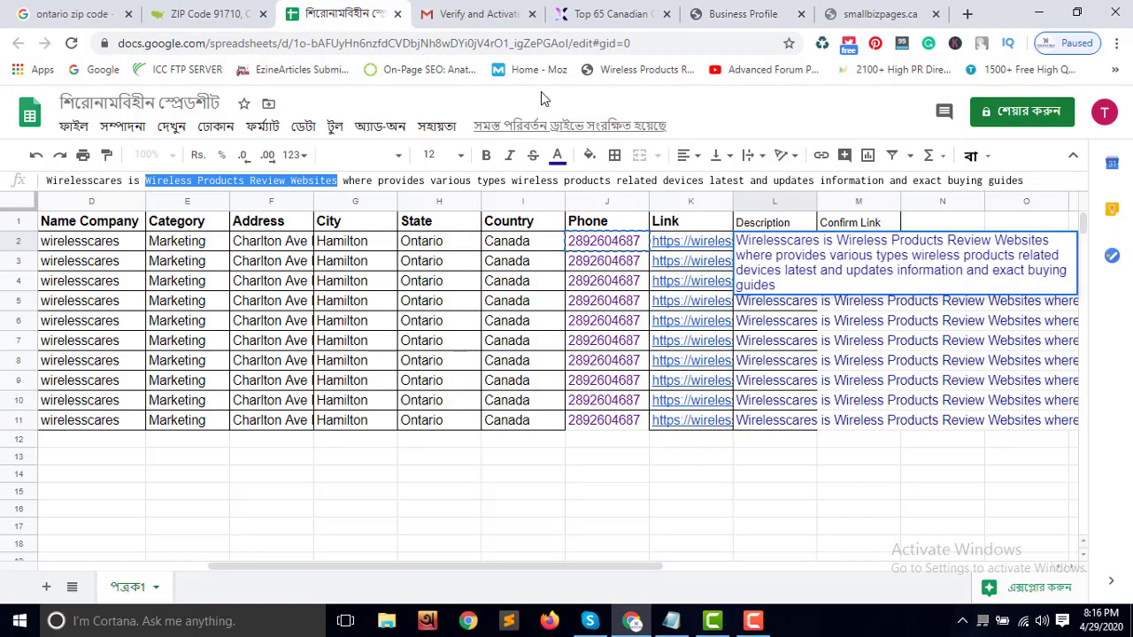
pyautogui.press('Escape')
pyautogui.hotkey('ctrl', 'c')
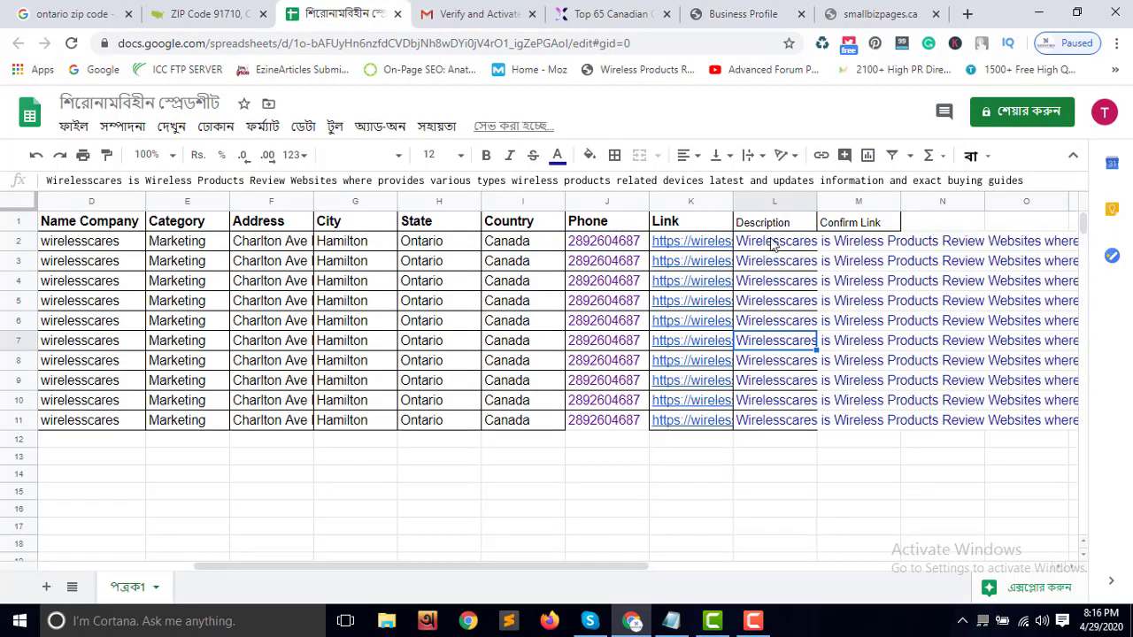
pyautogui.click(700, 14)
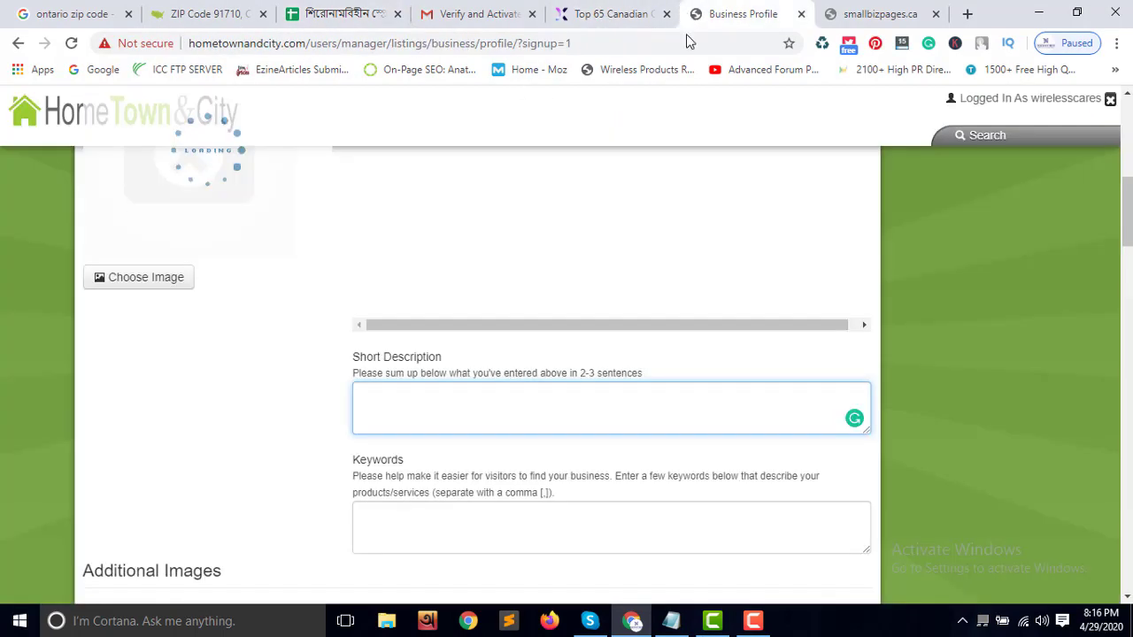
pyautogui.click(425, 406)
pyautogui.hotkey('ctrl', 'v')
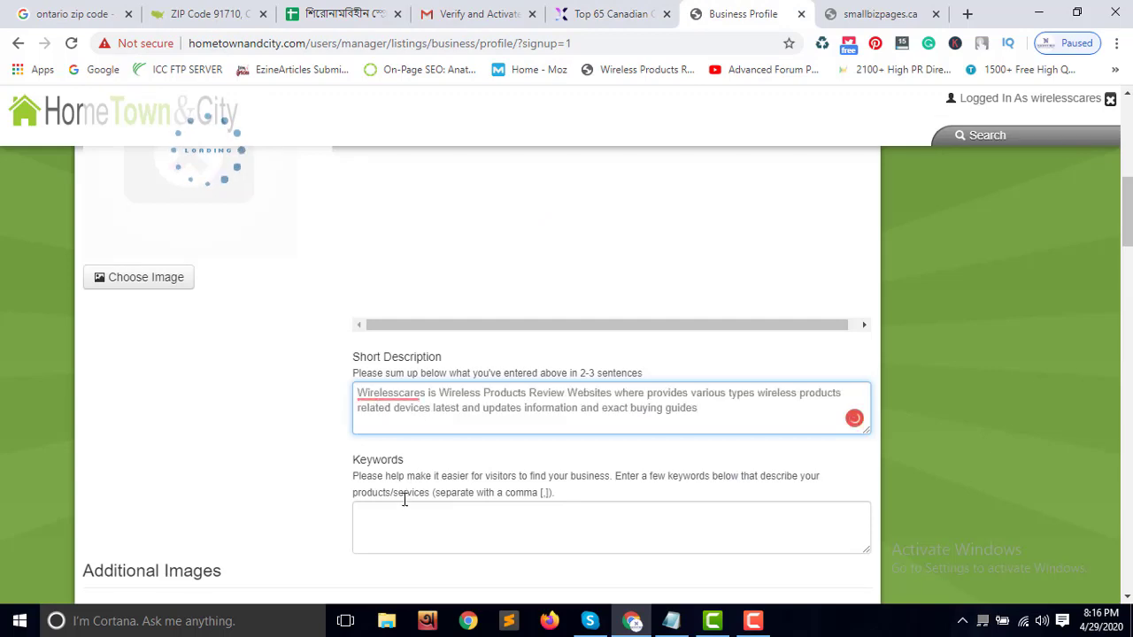
# Paste the wireless product keyword list into Keywords and delete its 'Keyword:' label
pyautogui.click(405, 515)
pyautogui.click(673, 620)
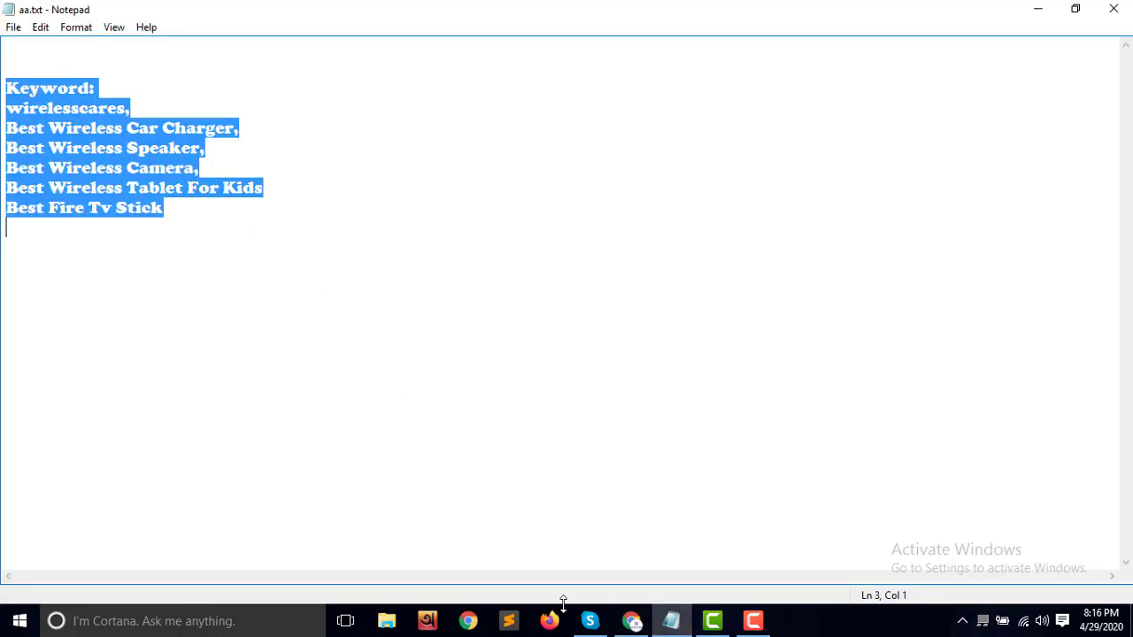
pyautogui.click(631, 620)
pyautogui.hotkey('ctrl', 'v')
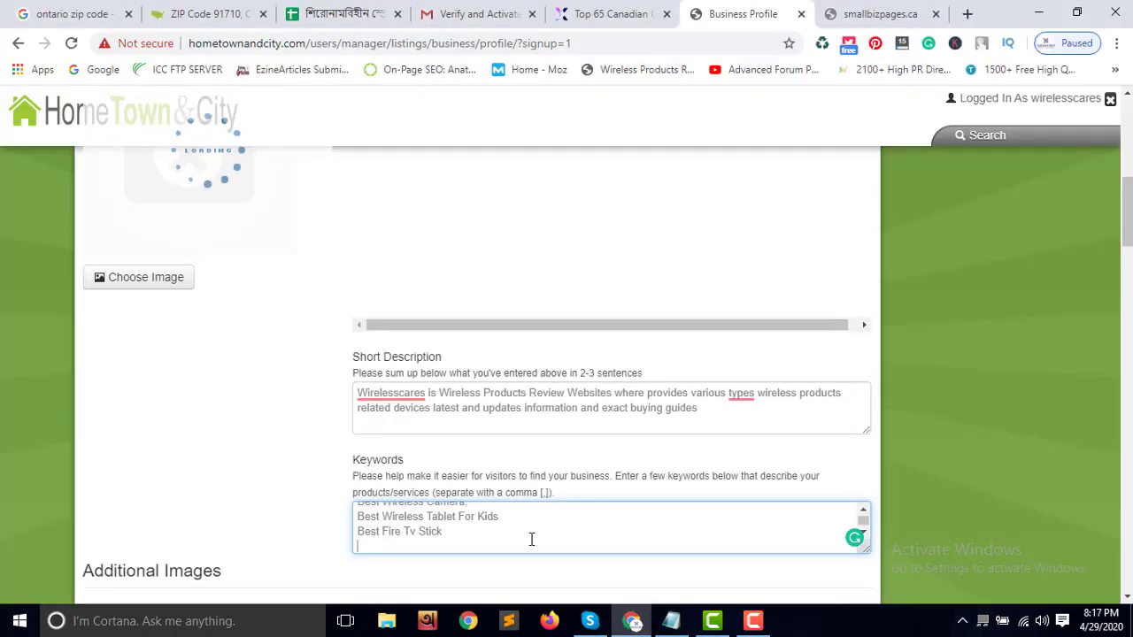
pyautogui.scroll(5, 462, 523)
pyautogui.moveTo(423, 518); pyautogui.dragTo(349, 519)
pyautogui.press('BackSpace')
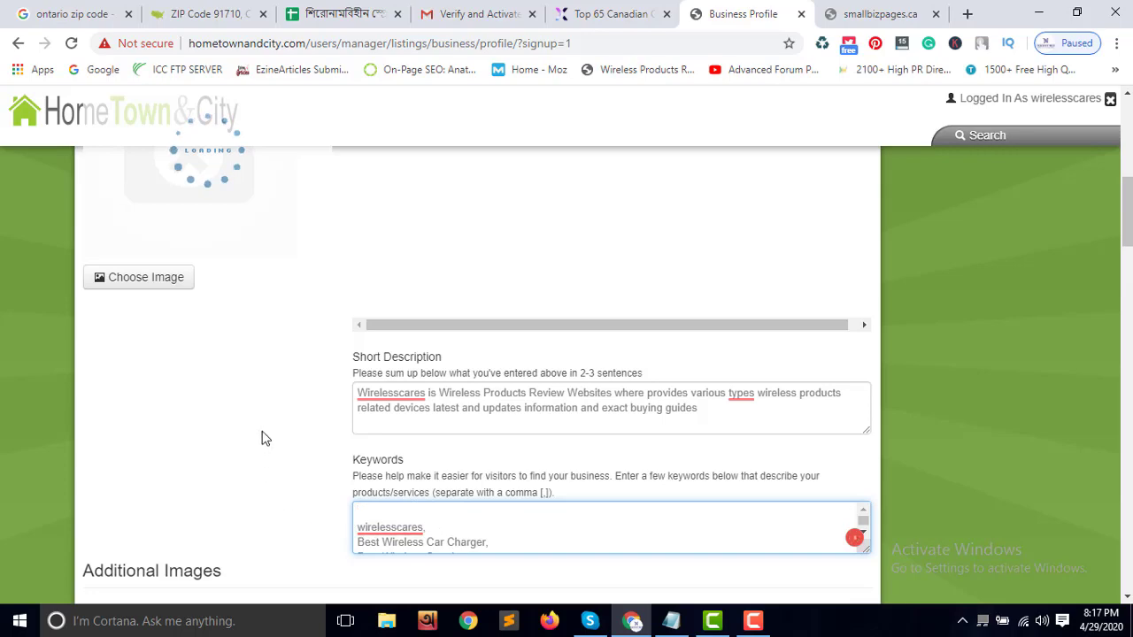
pyautogui.scroll(2, 253, 304)
pyautogui.scroll(-4, 322, 404)
pyautogui.scroll(-8, 321, 405)
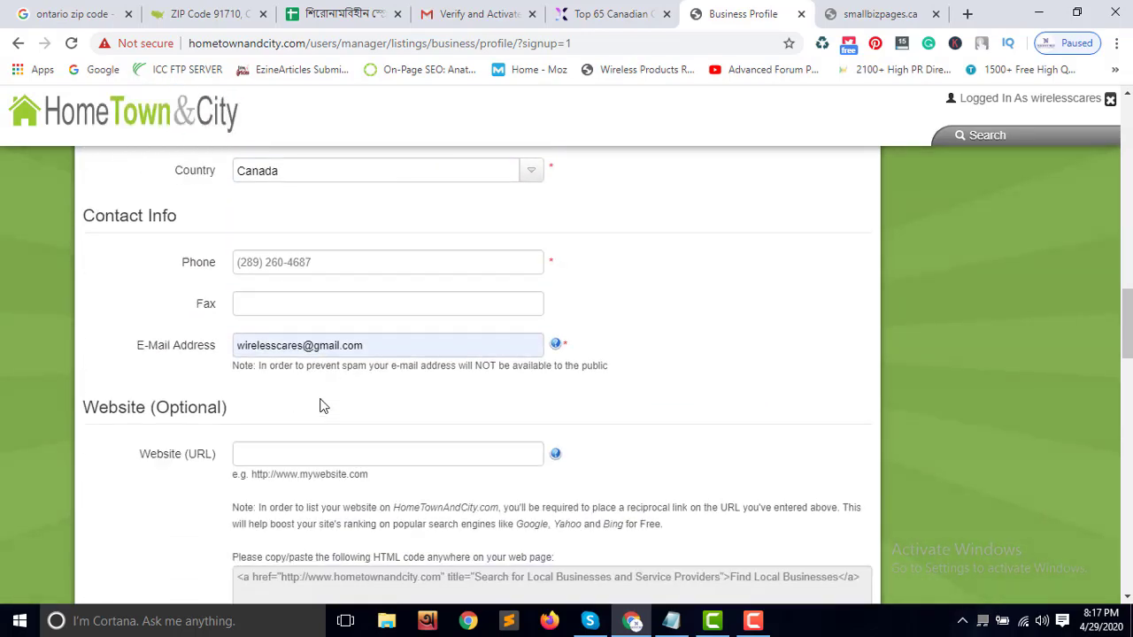
pyautogui.scroll(-2, 322, 407)
pyautogui.click(275, 288)
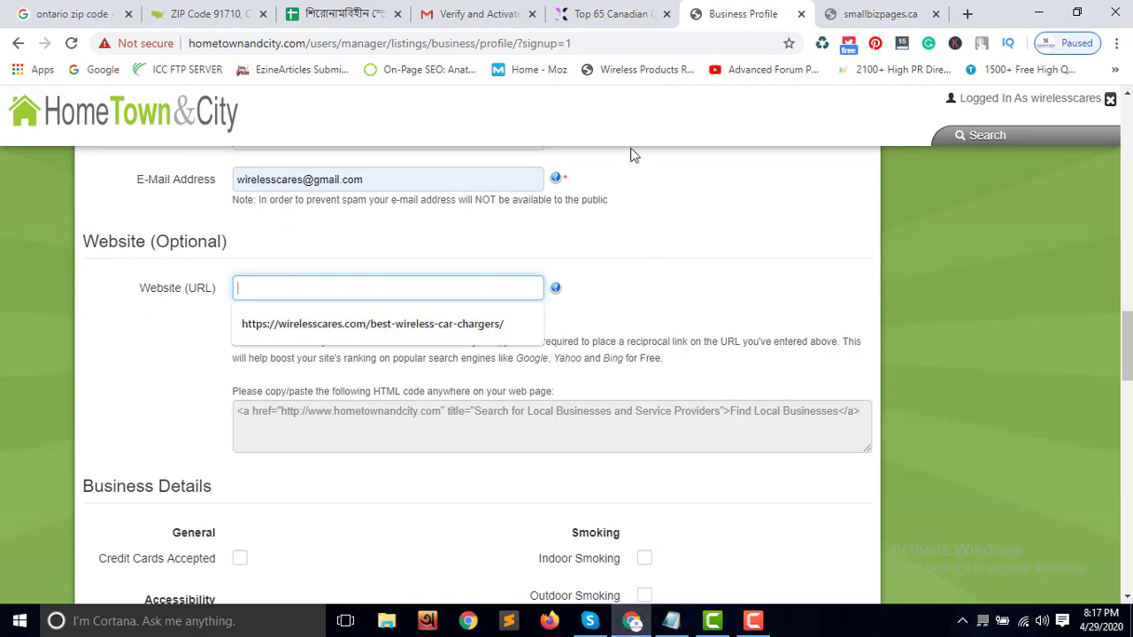
pyautogui.click(341, 15)
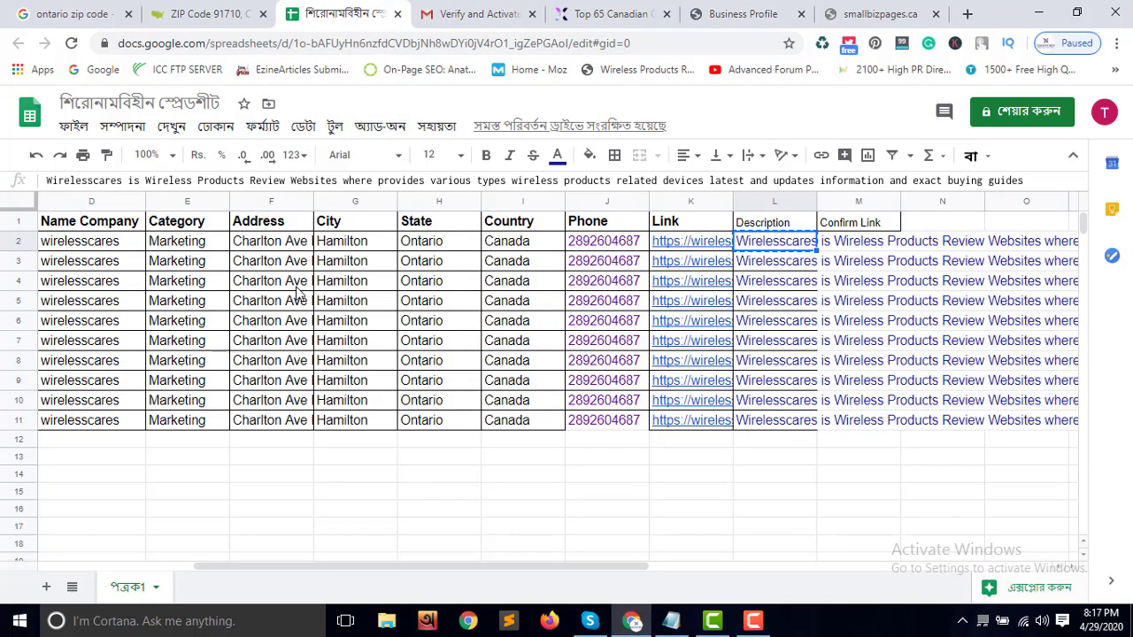
pyautogui.click(657, 247)
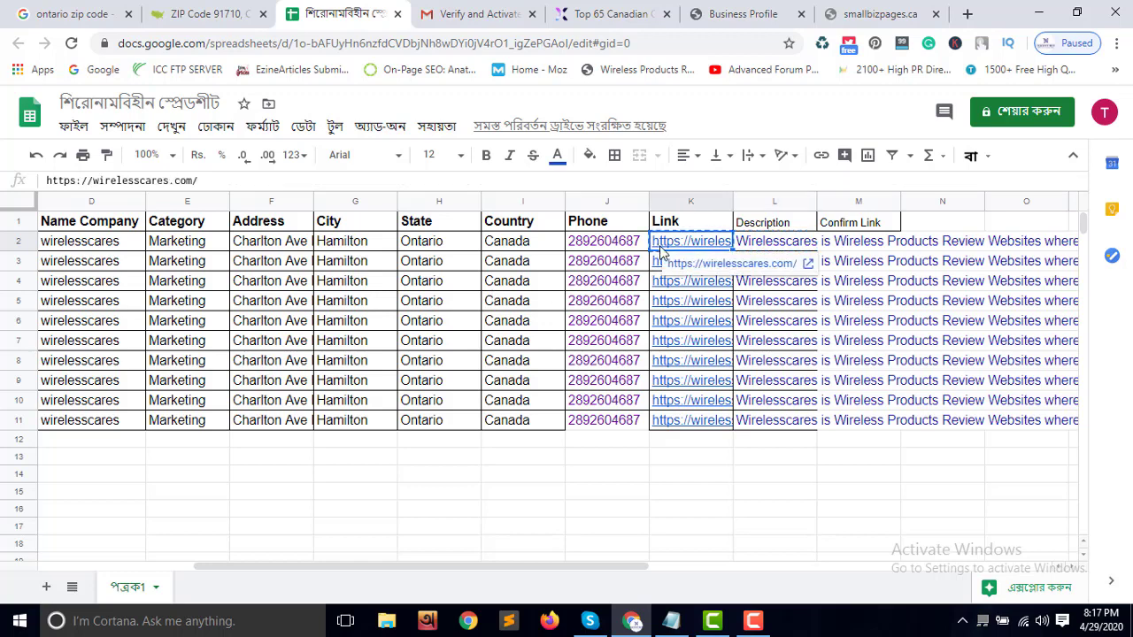
pyautogui.click(743, 14)
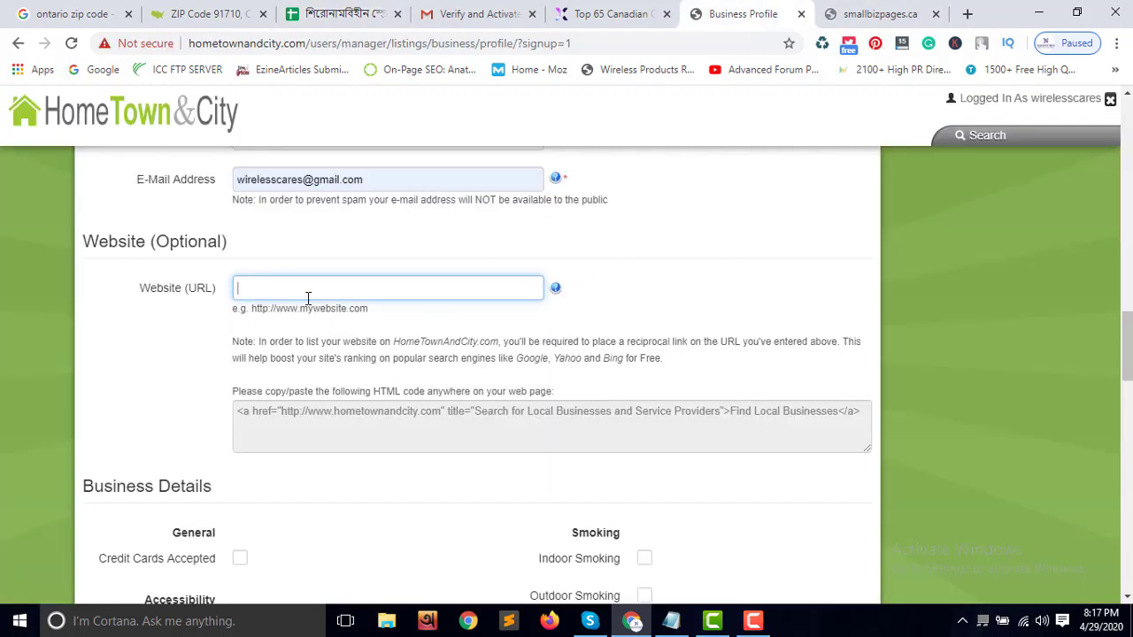
pyautogui.hotkey('ctrl', 'v')
pyautogui.click(197, 351)
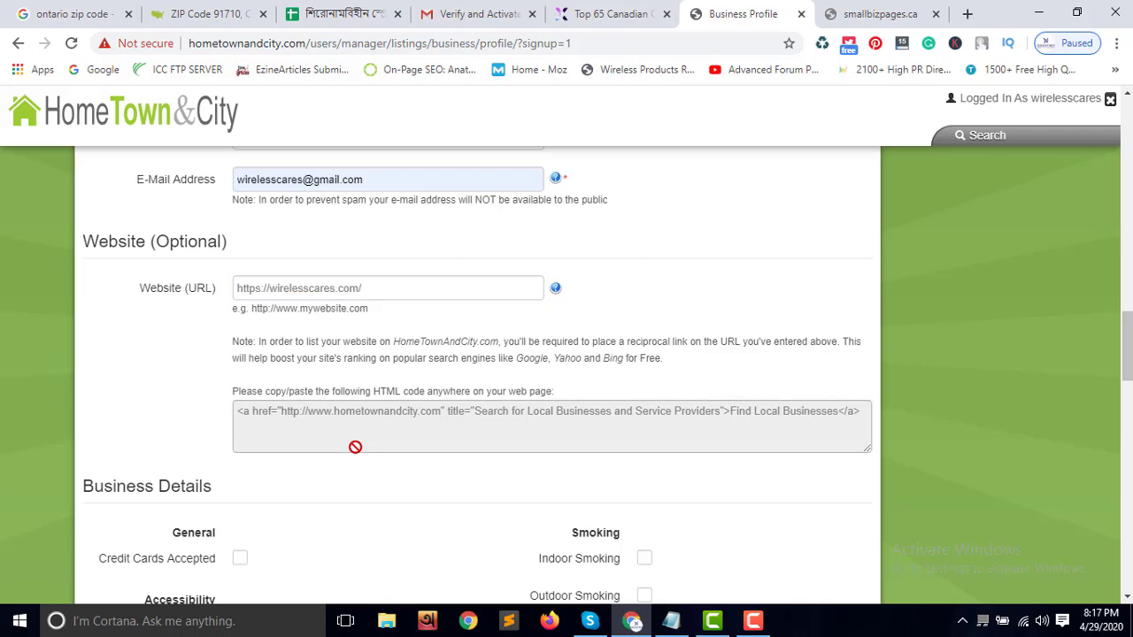
# Tick the open checkboxes for Sunday through Saturday under Hours Of Operation
pyautogui.scroll(-4, 347, 427)
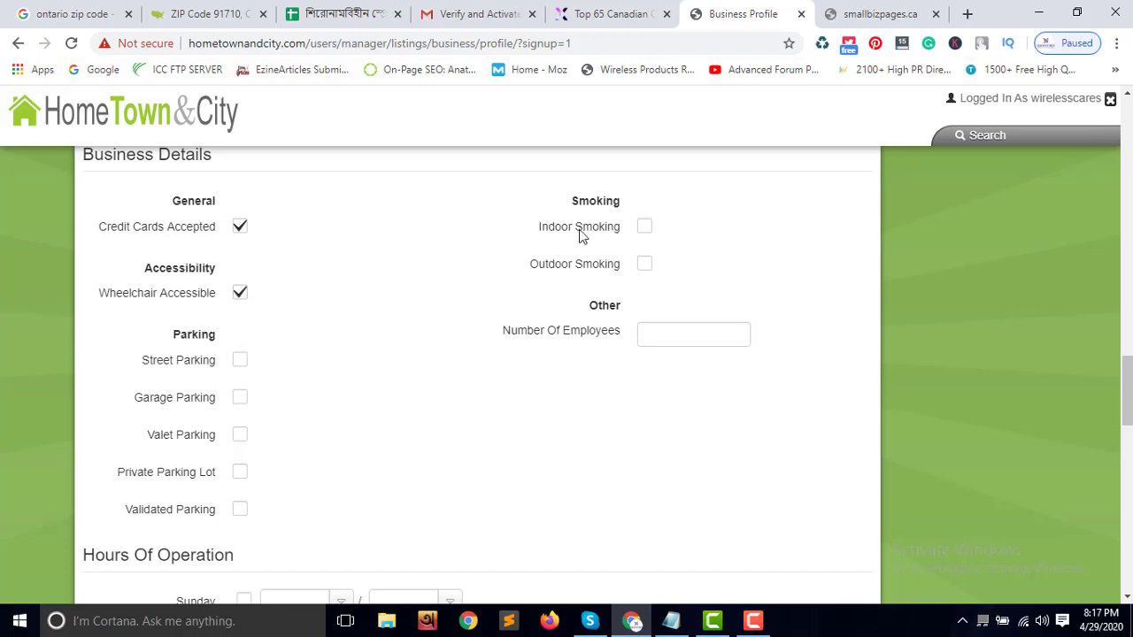
pyautogui.scroll(-3, 355, 382)
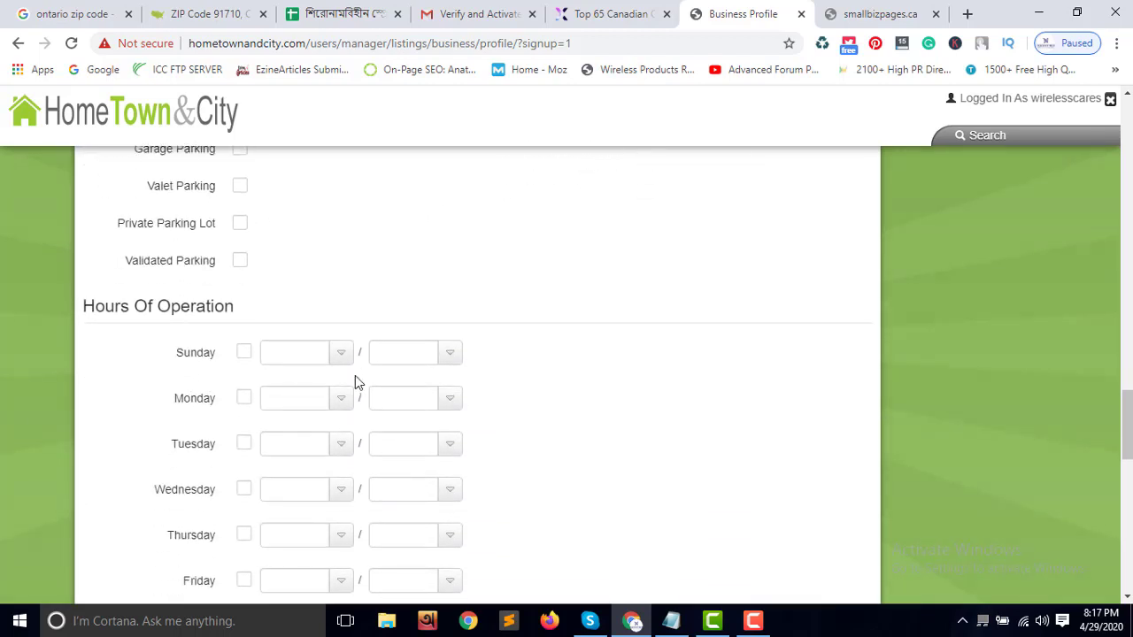
pyautogui.click(338, 363)
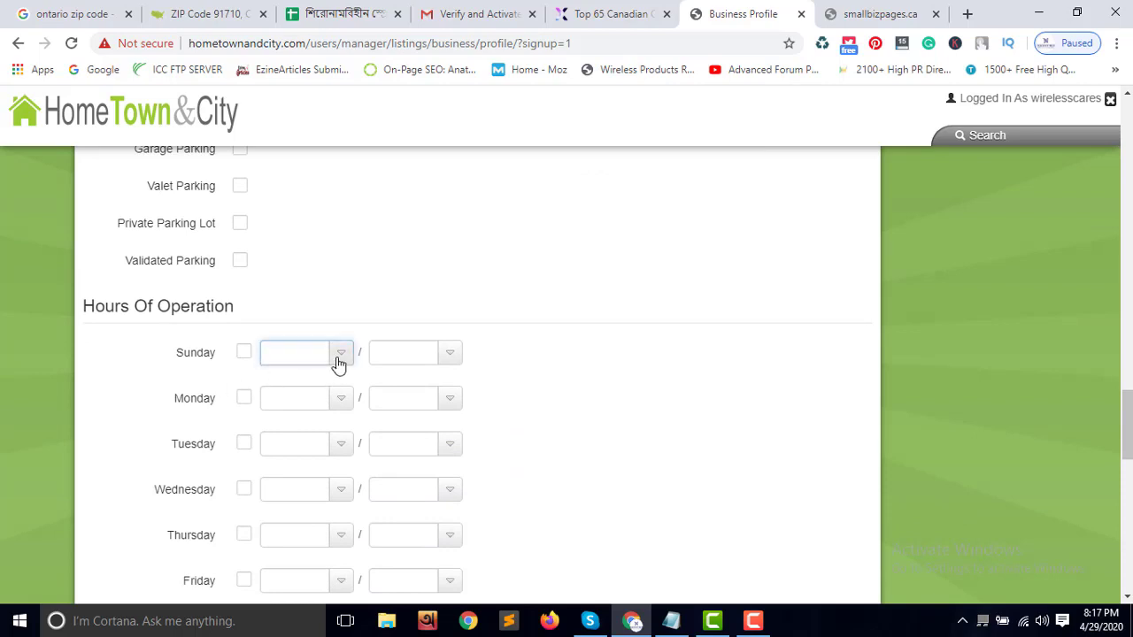
pyautogui.click(245, 354)
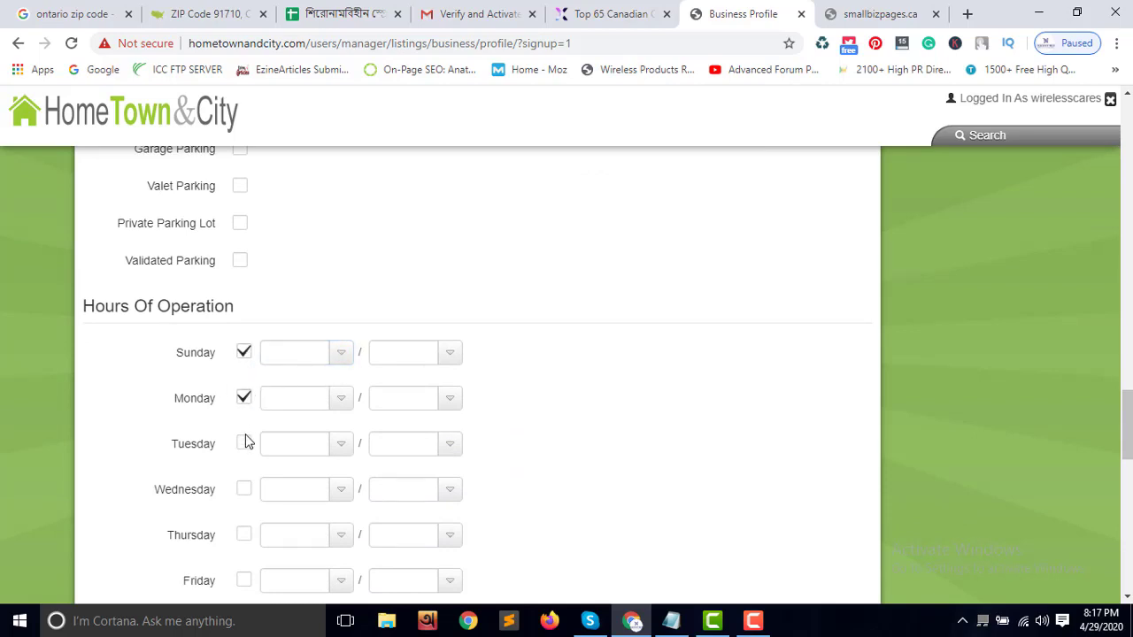
pyautogui.click(244, 490)
pyautogui.scroll(-3, 251, 495)
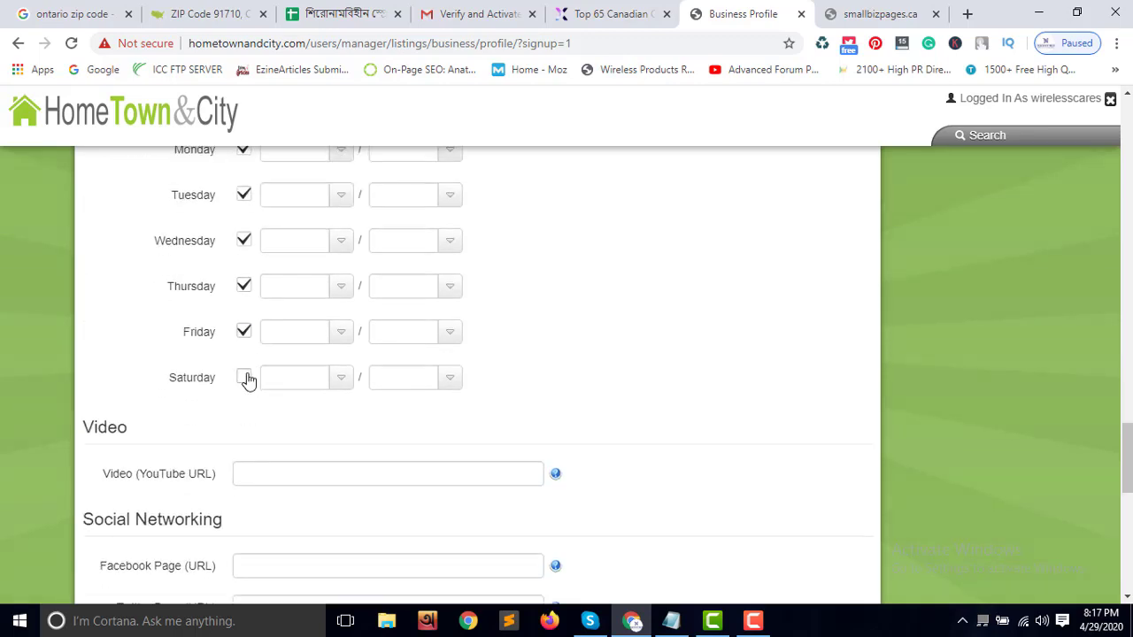
pyautogui.click(244, 378)
pyautogui.scroll(-2, 316, 448)
# Enter wirelesscares in the Facebook and Twitter Page fields
pyautogui.click(280, 309)
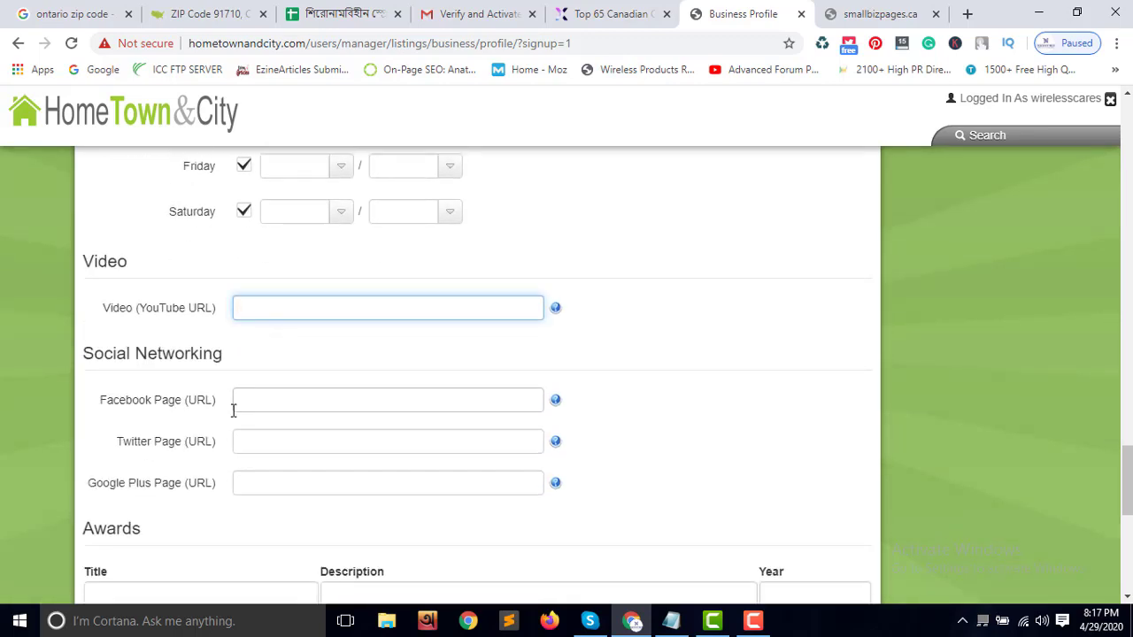
pyautogui.scroll(-2, 234, 410)
pyautogui.click(253, 234)
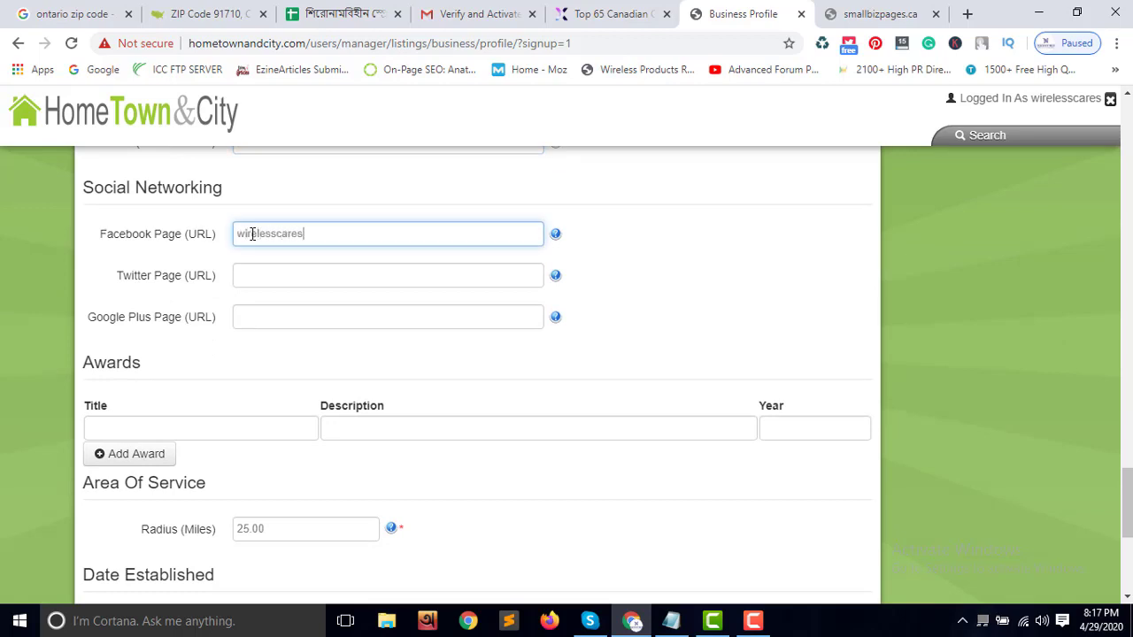
pyautogui.click(275, 274)
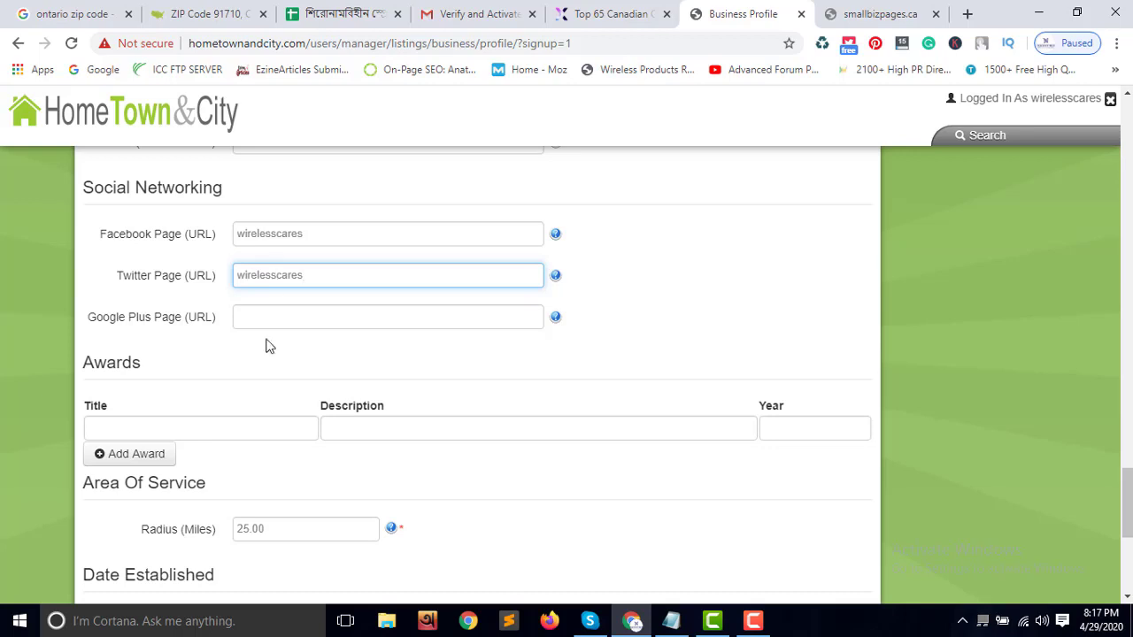
pyautogui.click(267, 315)
pyautogui.scroll(-1, 296, 387)
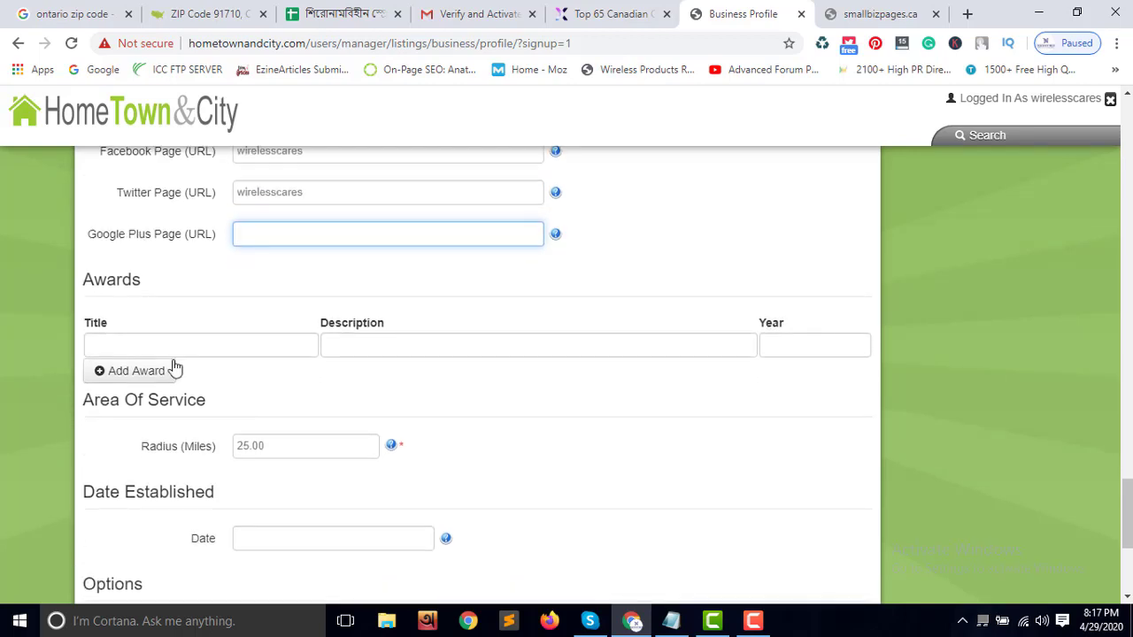
pyautogui.scroll(-3, 248, 405)
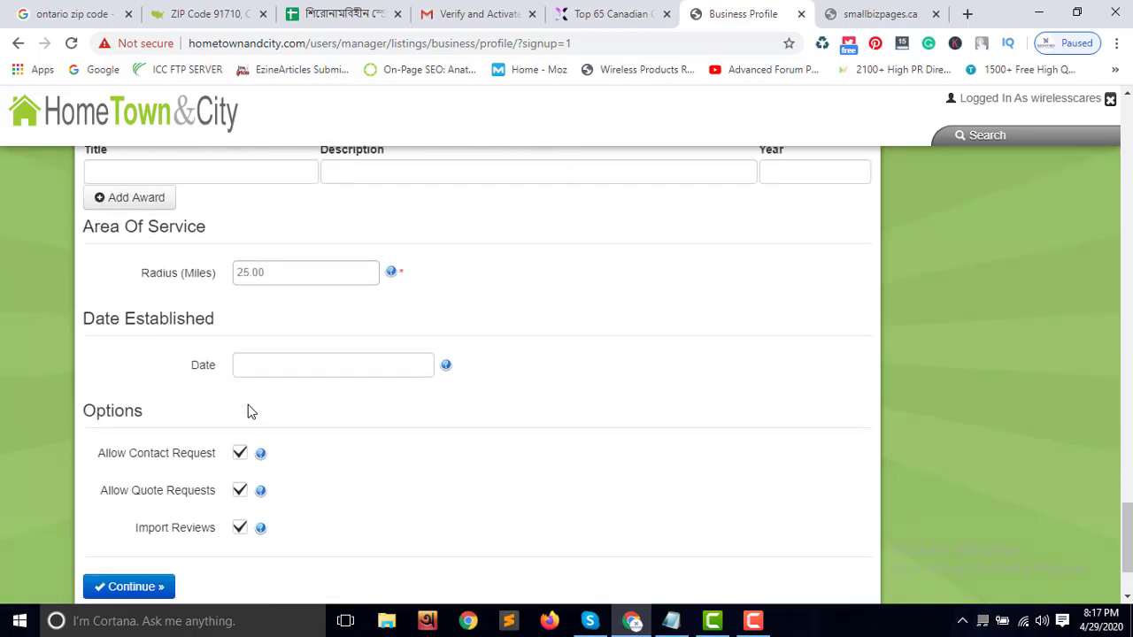
# Submit the profile with Continue and wait through the Please Wait processing dialog
pyautogui.click(136, 513)
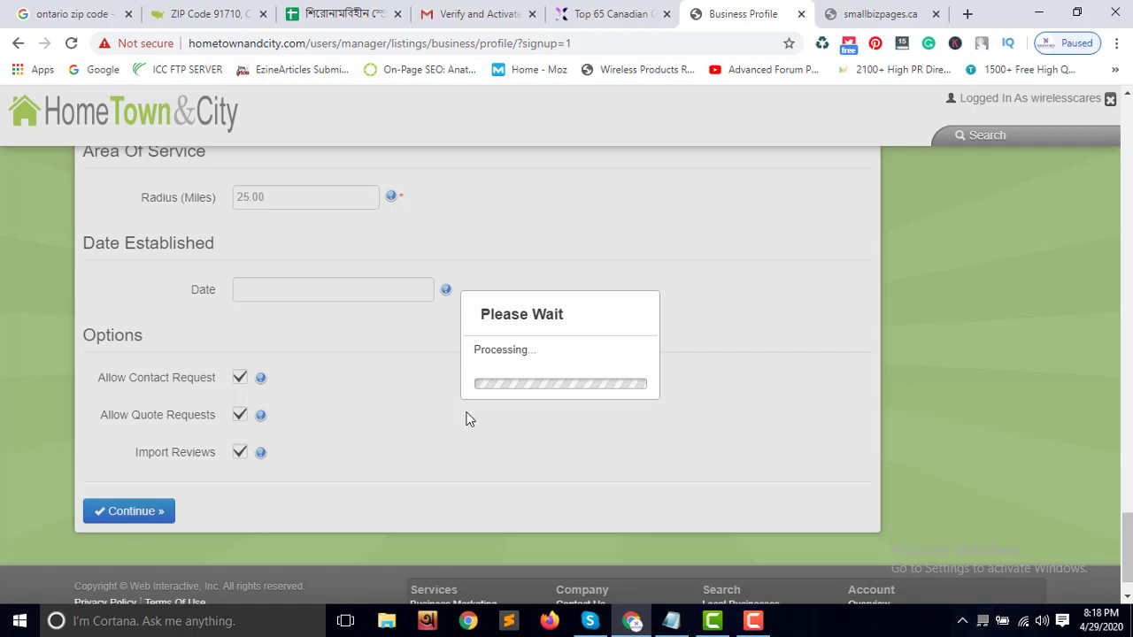
pyautogui.scroll(5, 680, 397)
pyautogui.scroll(15, 679, 405)
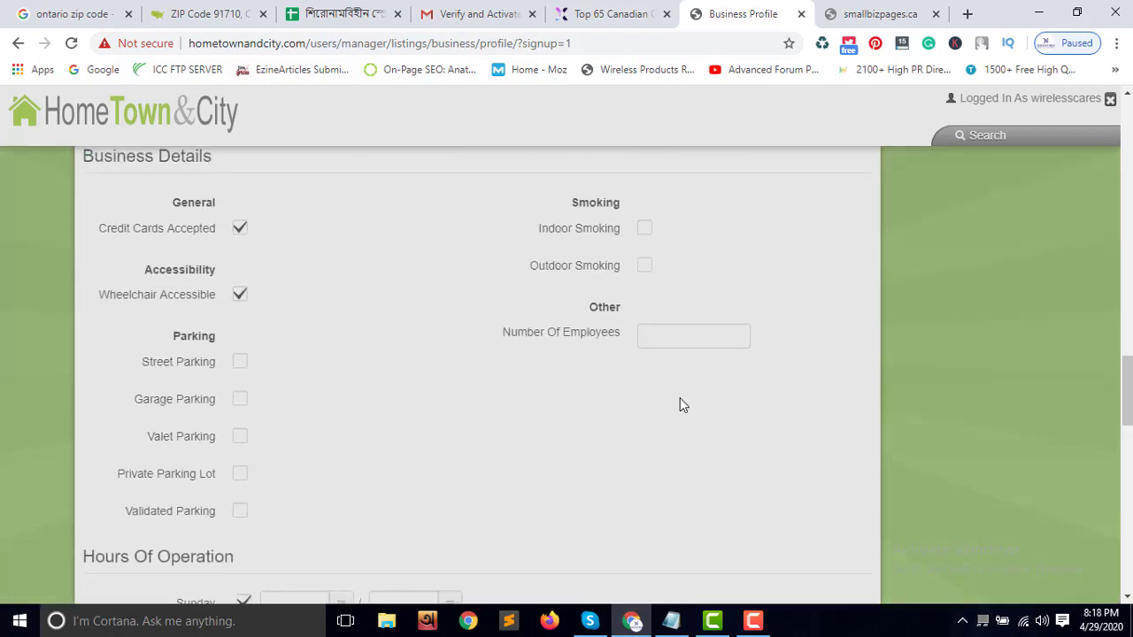
pyautogui.scroll(12, 680, 404)
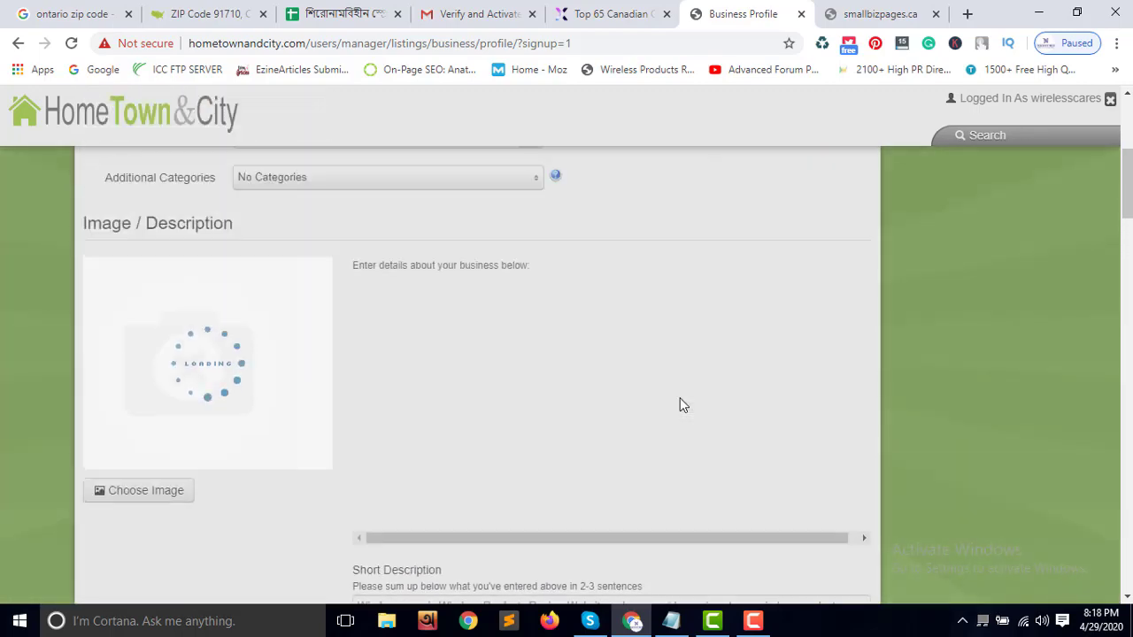
pyautogui.scroll(3, 680, 398)
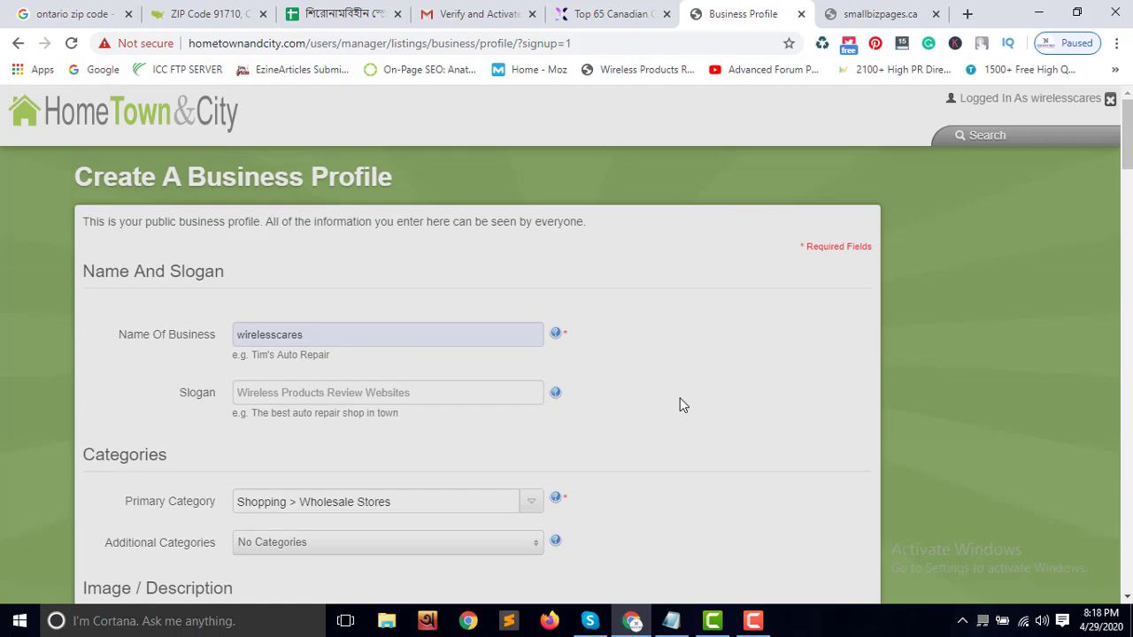
pyautogui.scroll(-15, 712, 395)
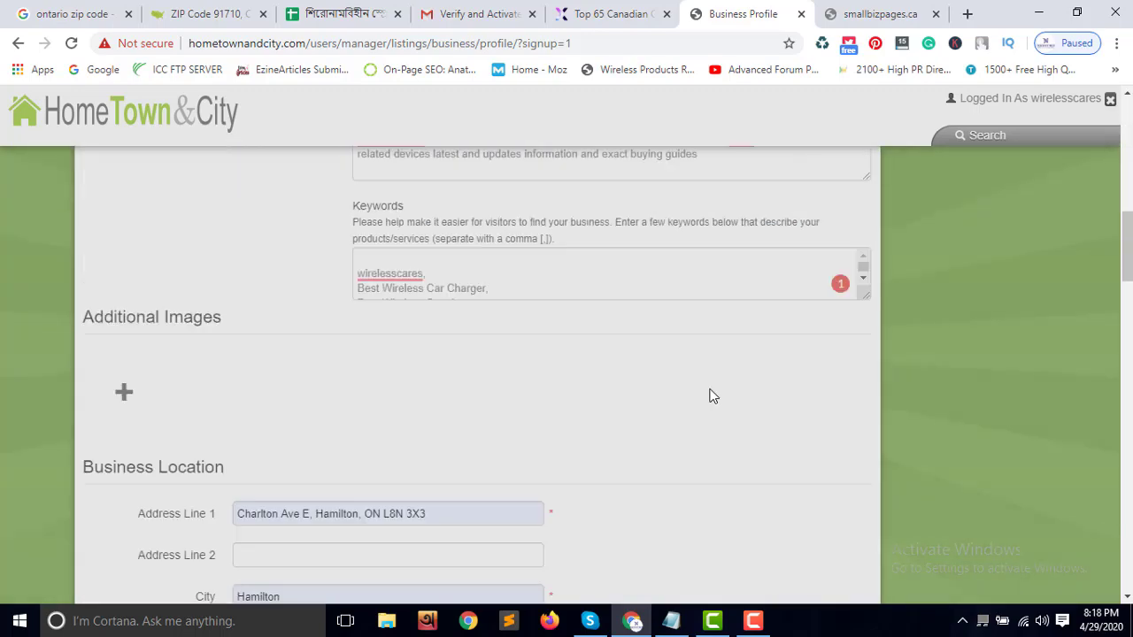
pyautogui.scroll(-12, 712, 395)
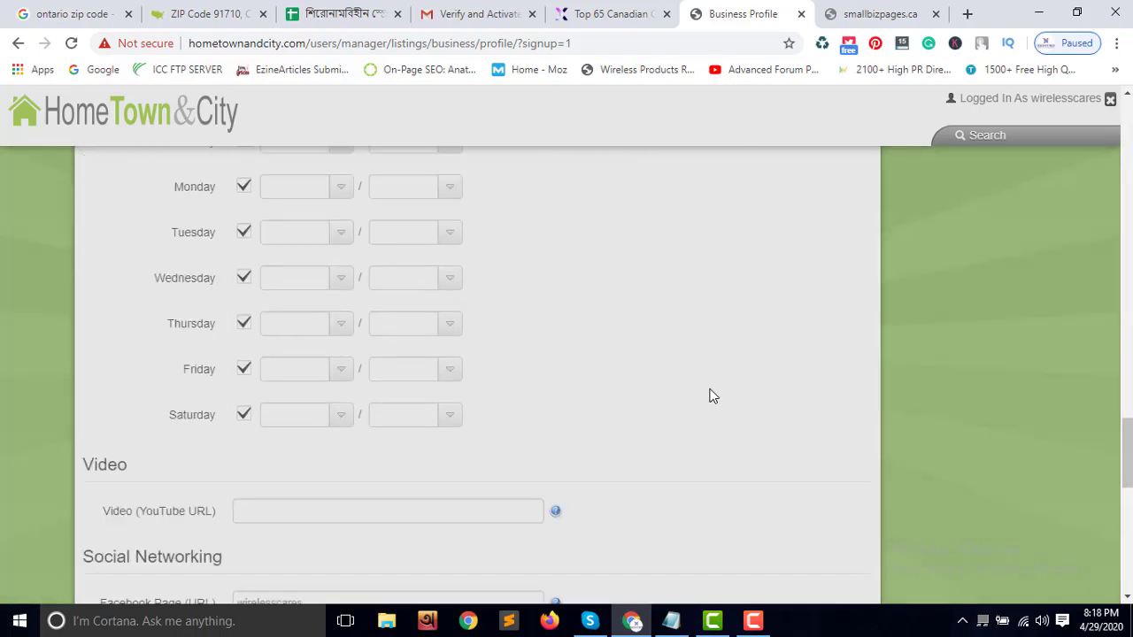
pyautogui.scroll(-4, 713, 396)
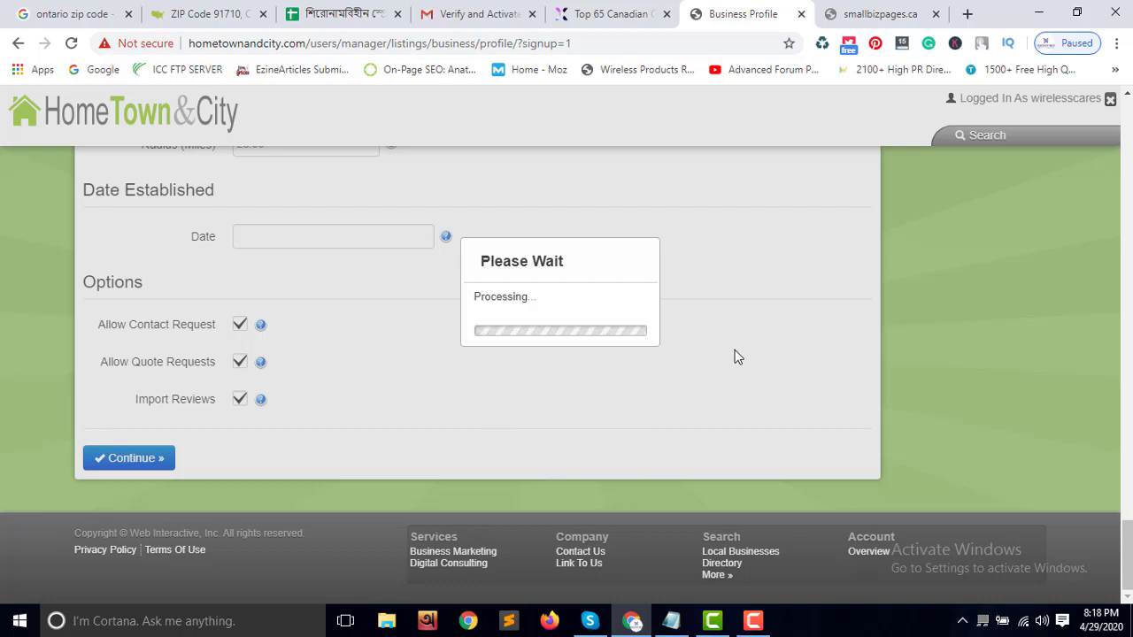
pyautogui.click(452, 22)
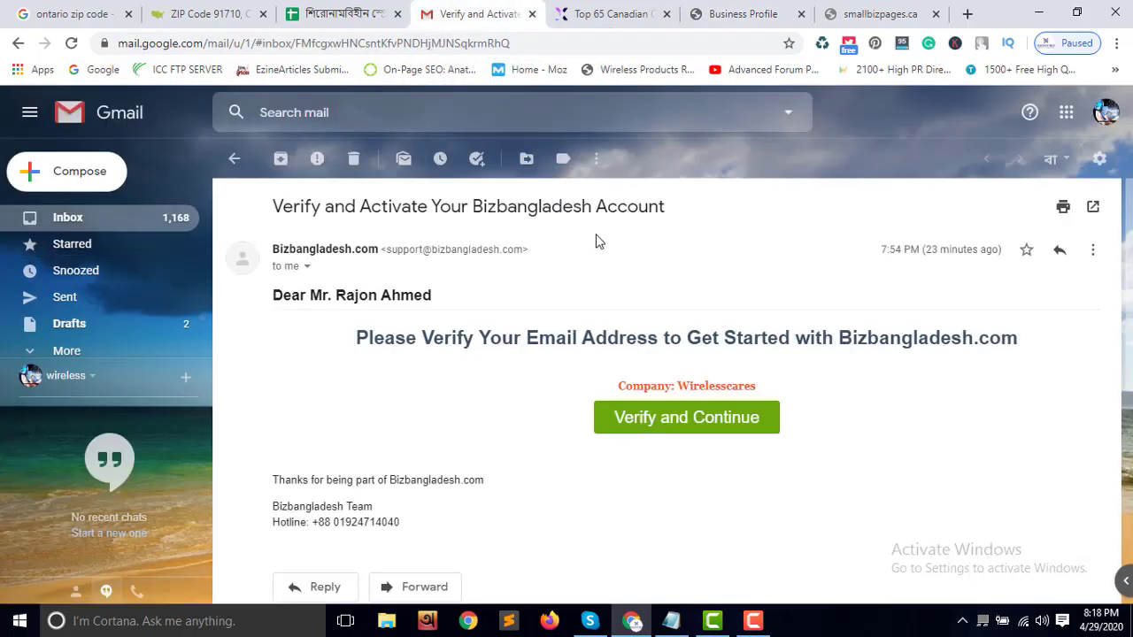
# Open the 'Your HomeTownAndCity Account' email and select its username, then return to the form
pyautogui.click(140, 221)
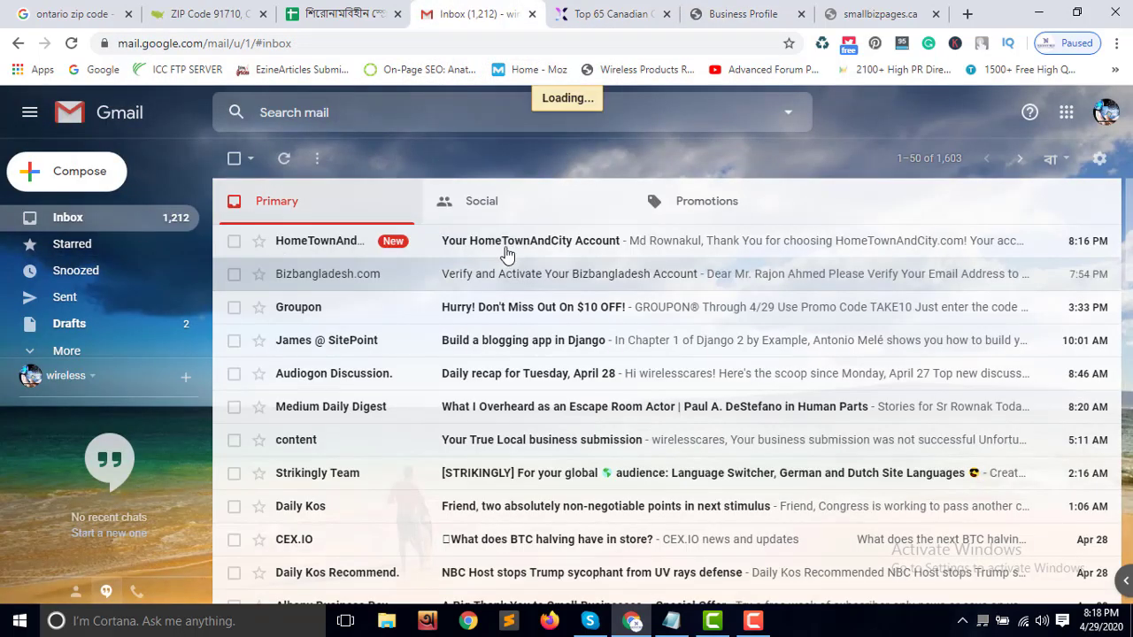
pyautogui.click(577, 248)
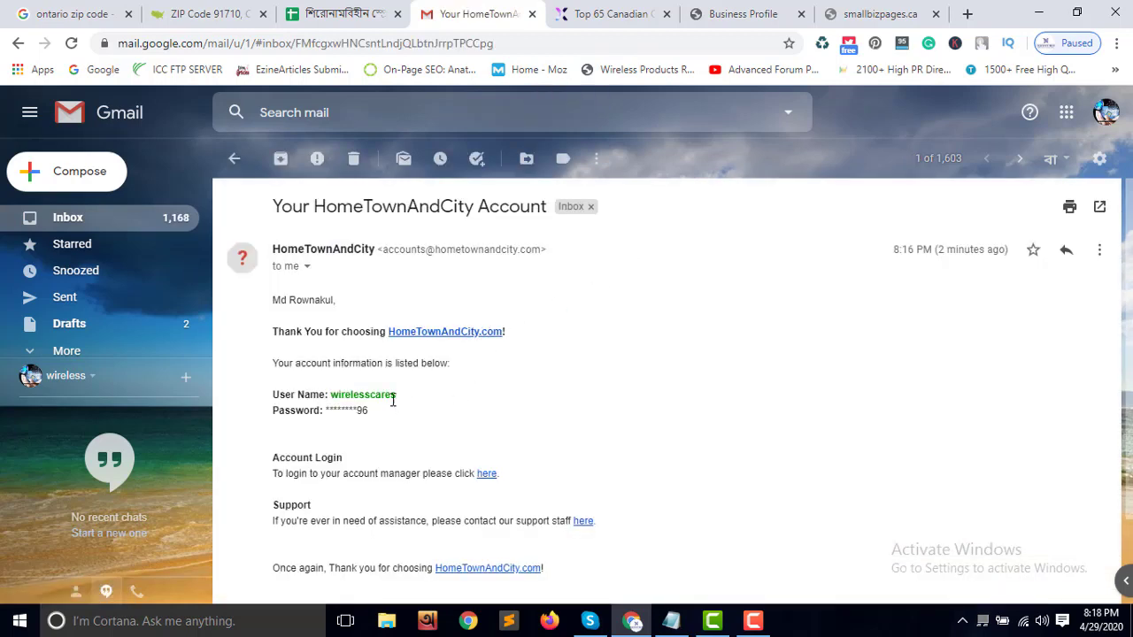
pyautogui.moveTo(386, 398); pyautogui.dragTo(350, 399)
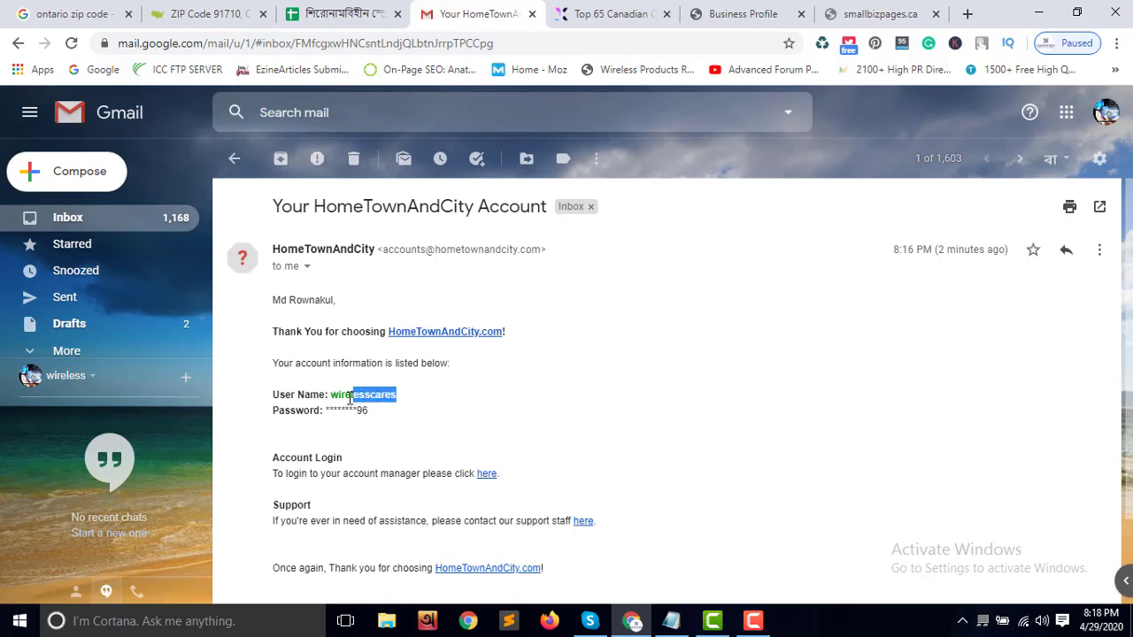
pyautogui.scroll(-2, 448, 412)
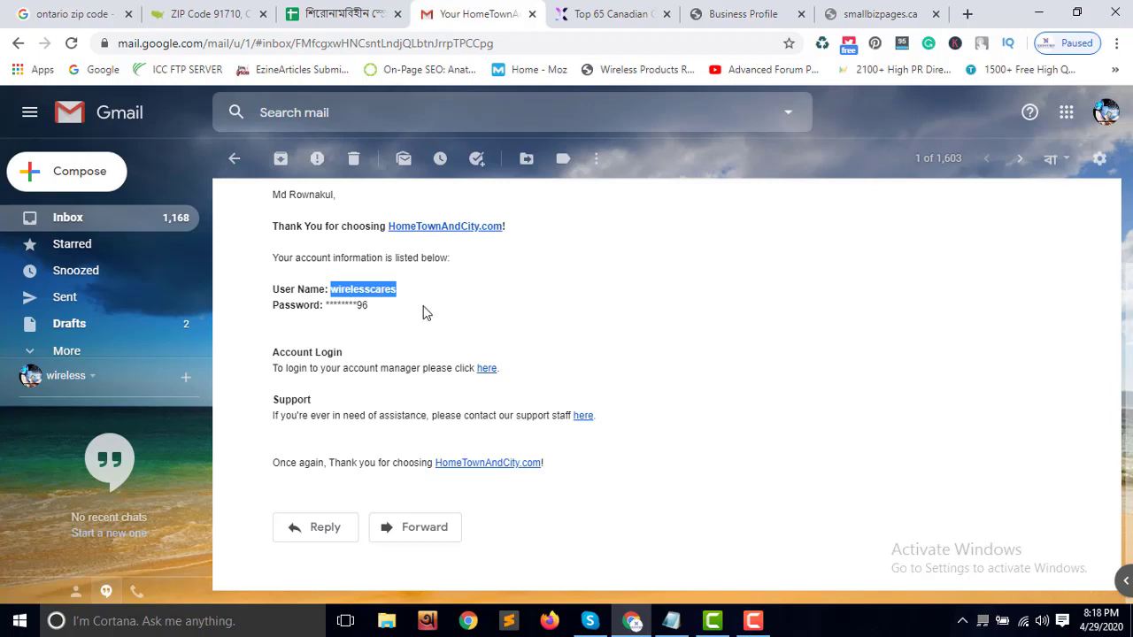
pyautogui.scroll(2, 424, 312)
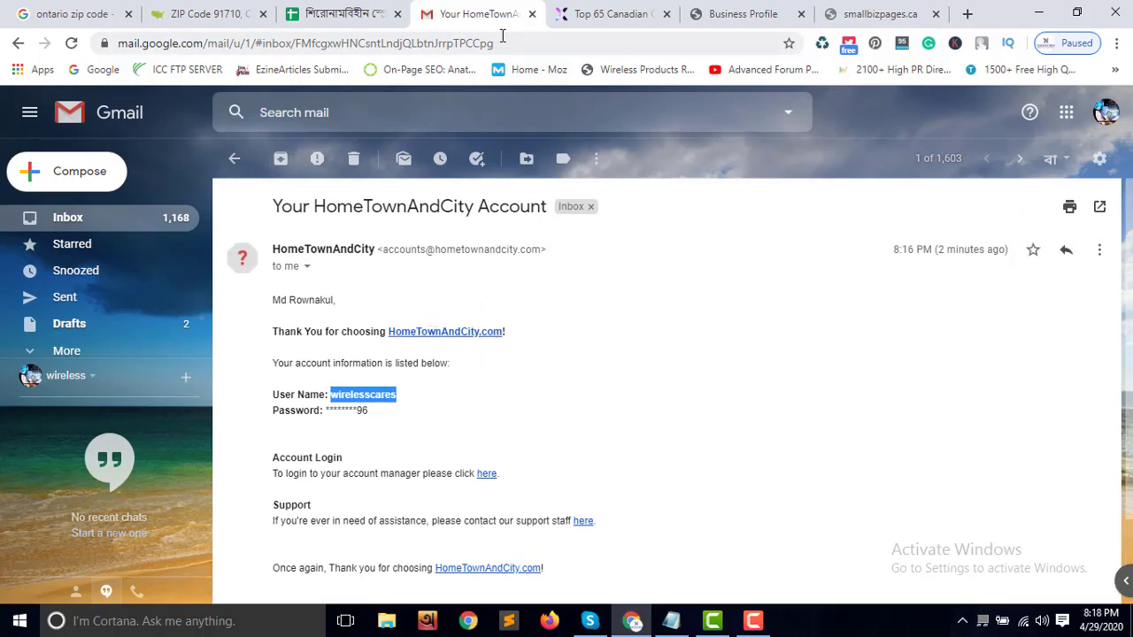
pyautogui.click(708, 13)
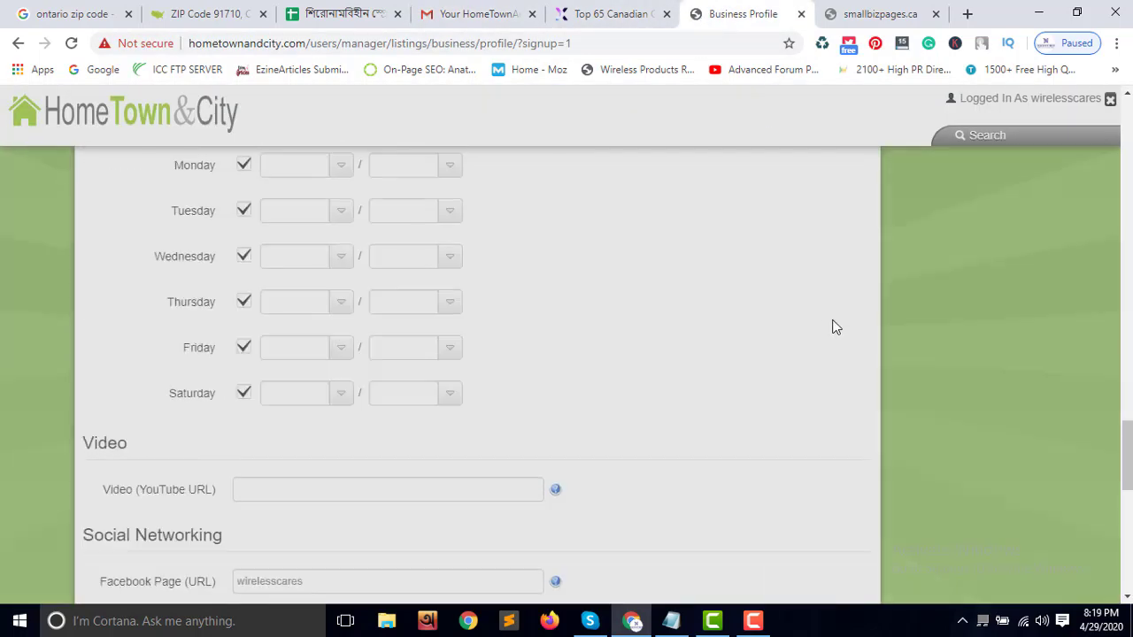
# Close the unreachable smallbizpages.ca tab and return to the Canadian citation list
pyautogui.scroll(3, 832, 327)
pyautogui.scroll(-4, 650, 302)
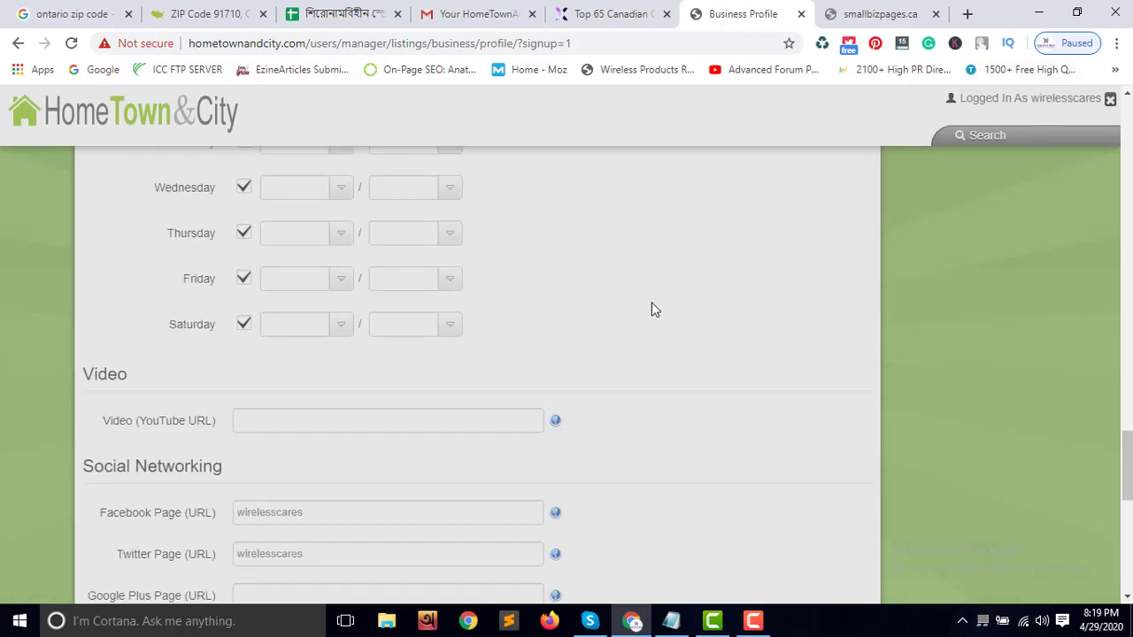
pyautogui.scroll(20, 651, 302)
pyautogui.scroll(3, 655, 307)
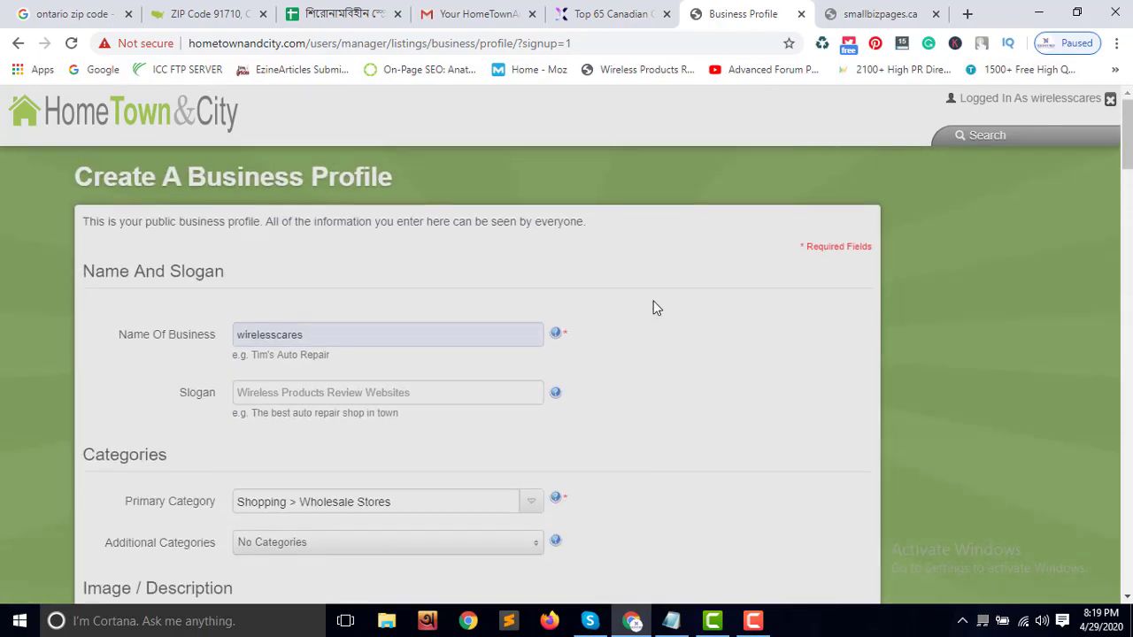
pyautogui.click(585, 16)
pyautogui.click(872, 16)
pyautogui.click(935, 15)
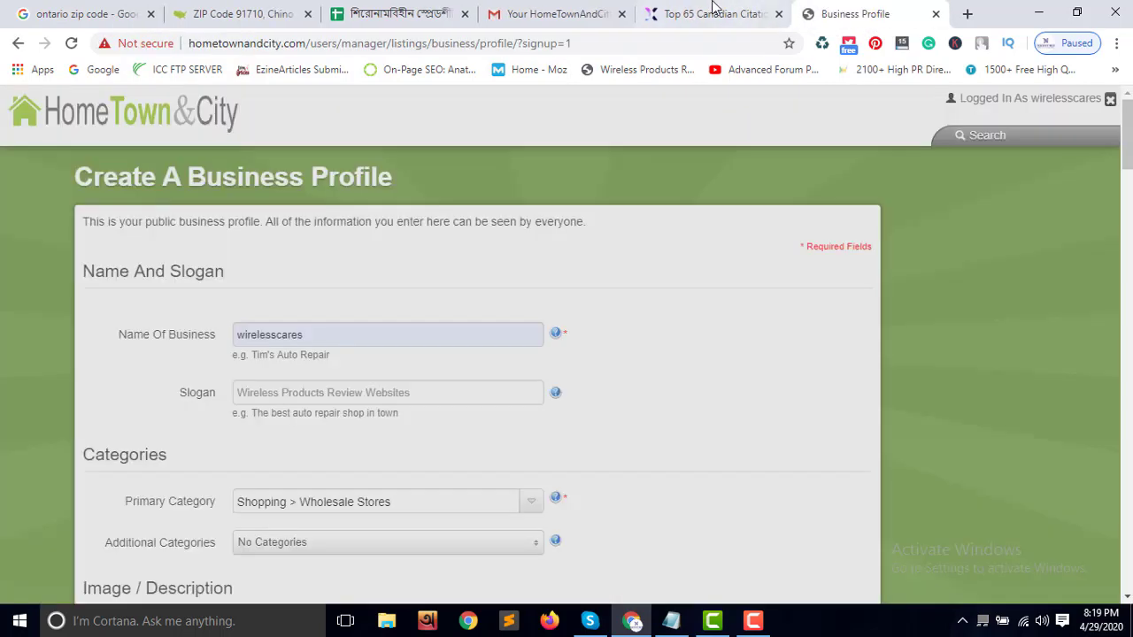
pyautogui.click(692, 16)
# Open the localsearchpup.com link from the Canadian citation table in a new tab
pyautogui.scroll(-3, 238, 355)
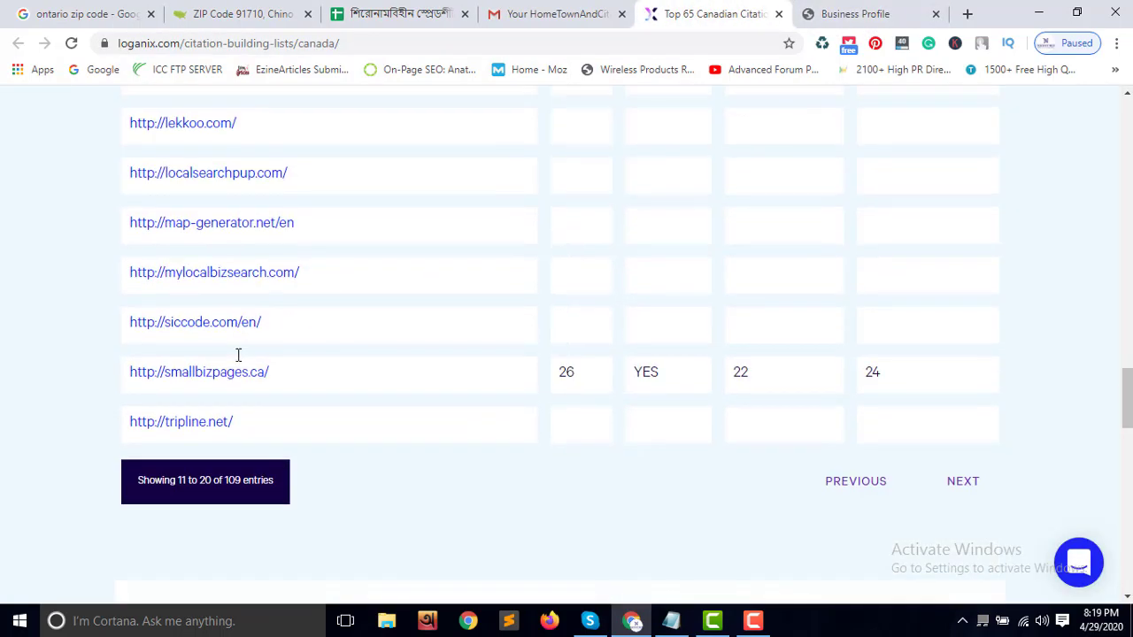
pyautogui.scroll(8, 239, 355)
pyautogui.scroll(12, 241, 361)
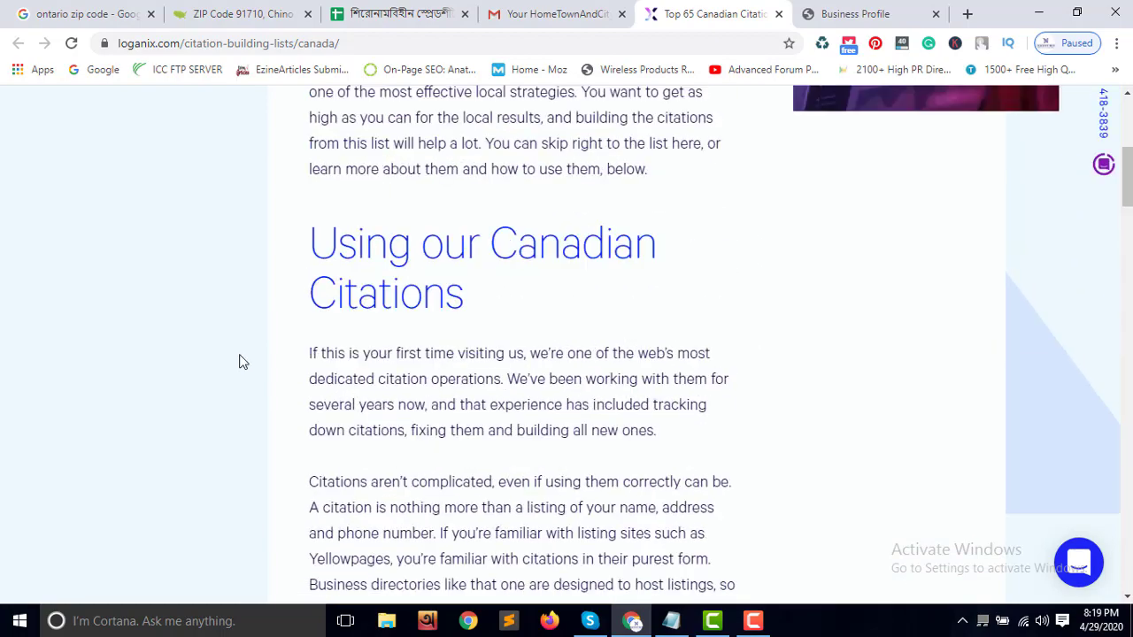
pyautogui.scroll(-10, 242, 354)
pyautogui.scroll(-8, 245, 359)
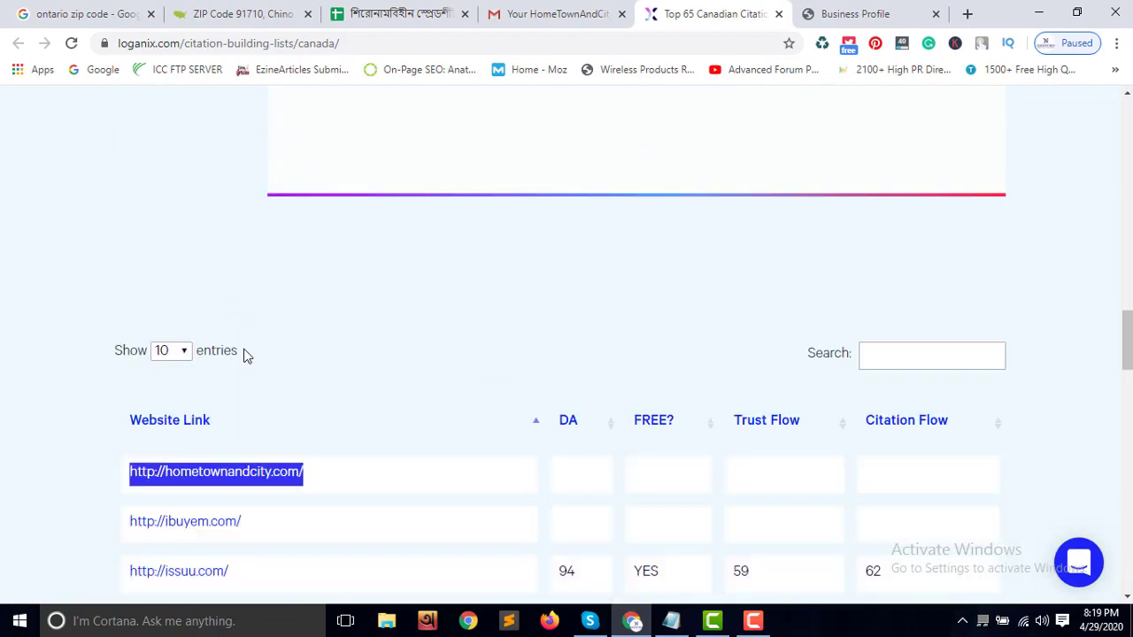
pyautogui.scroll(-1, 243, 362)
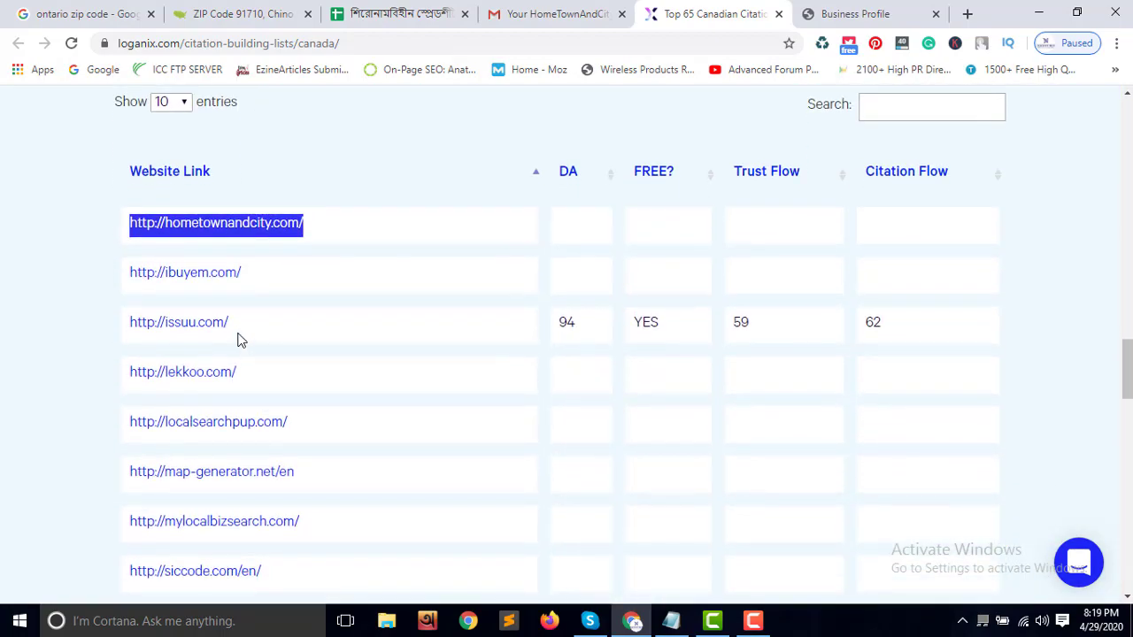
pyautogui.scroll(-1, 297, 403)
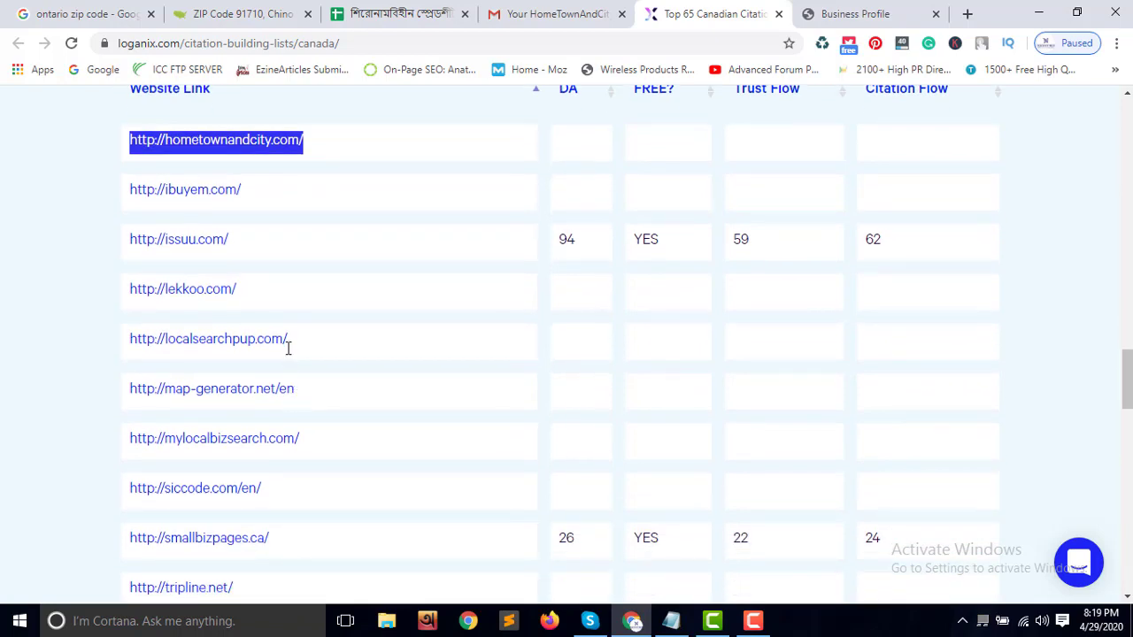
pyautogui.moveTo(288, 349); pyautogui.dragTo(139, 345)
pyautogui.rightClick(179, 343)
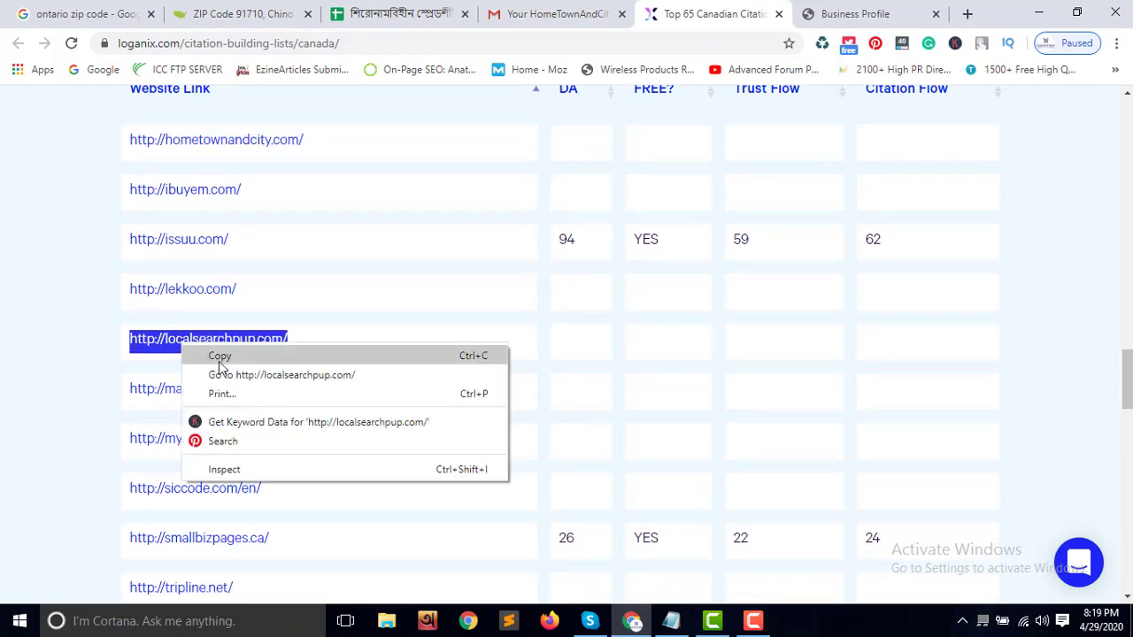
pyautogui.click(270, 375)
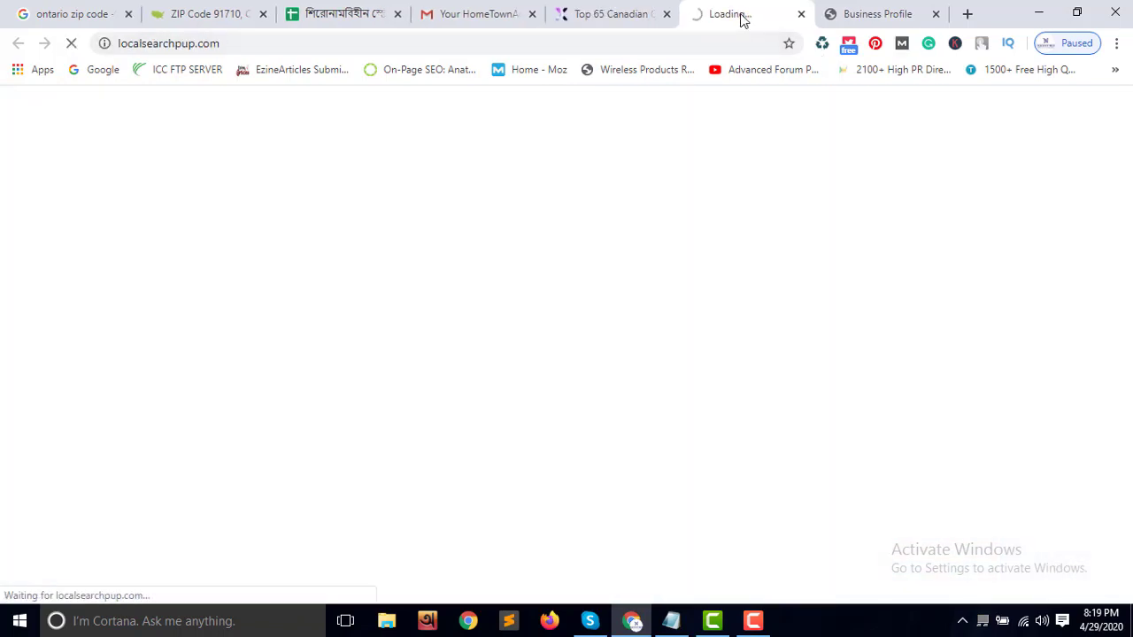
# Review the LocalSearchPup.com HugeDomains page: a $1,795 domain sale, not a directory
pyautogui.click(868, 13)
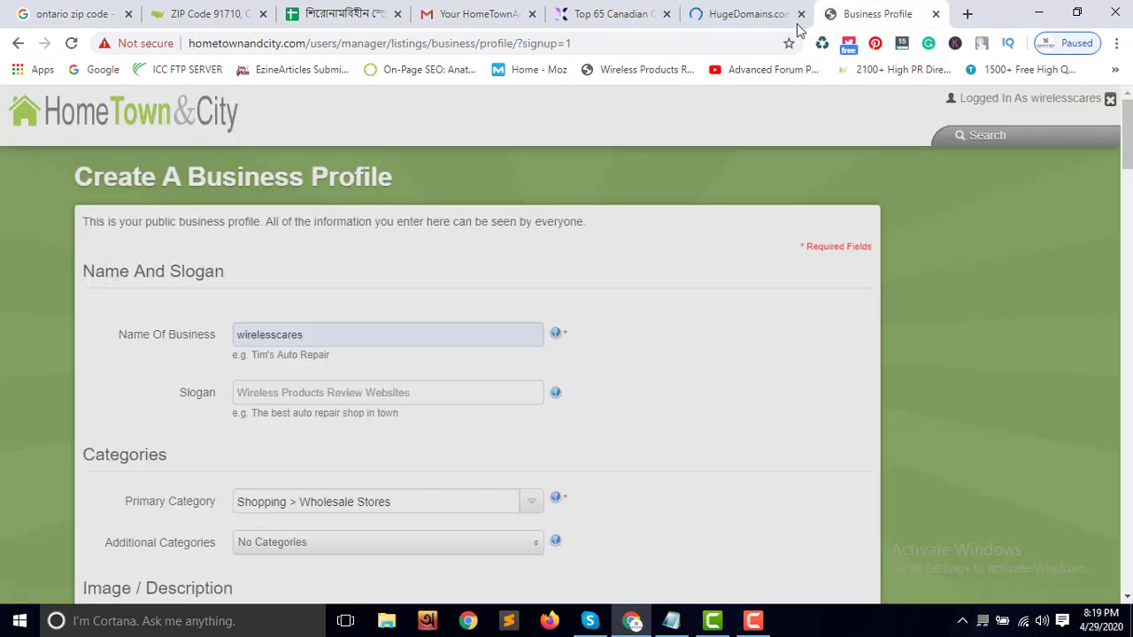
pyautogui.scroll(-15, 634, 328)
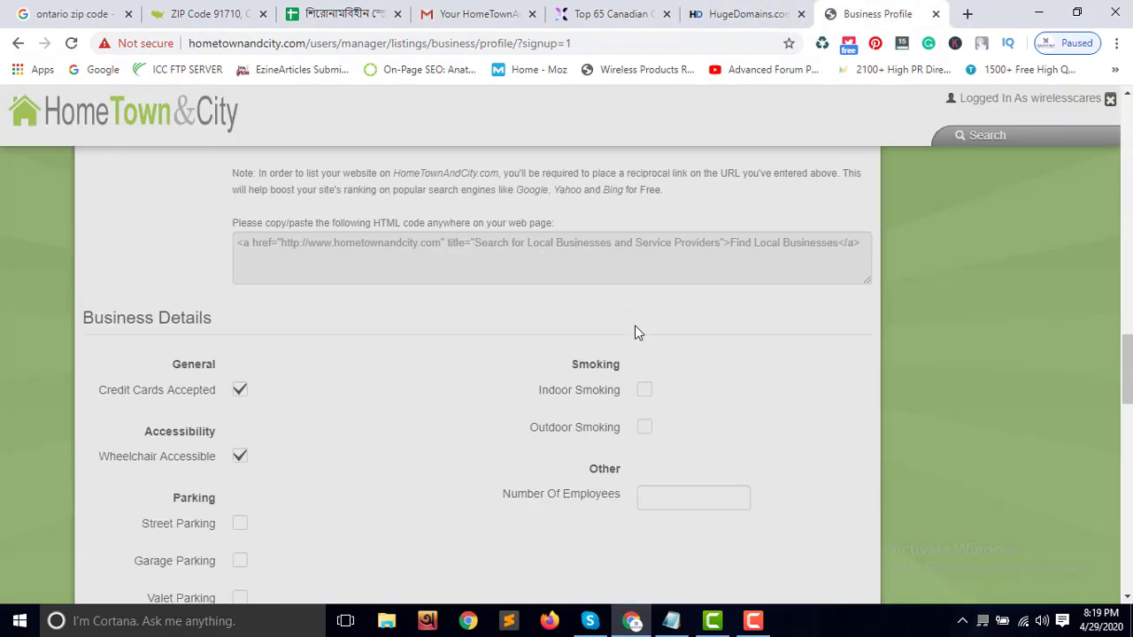
pyautogui.scroll(-15, 638, 332)
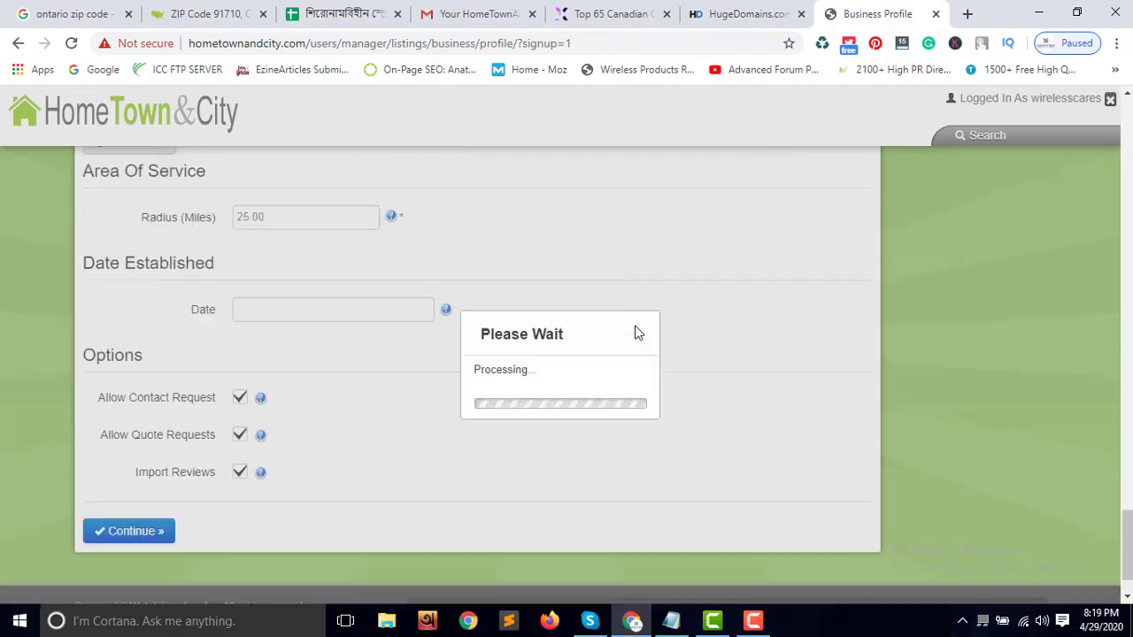
pyautogui.scroll(-2, 637, 332)
pyautogui.click(759, 16)
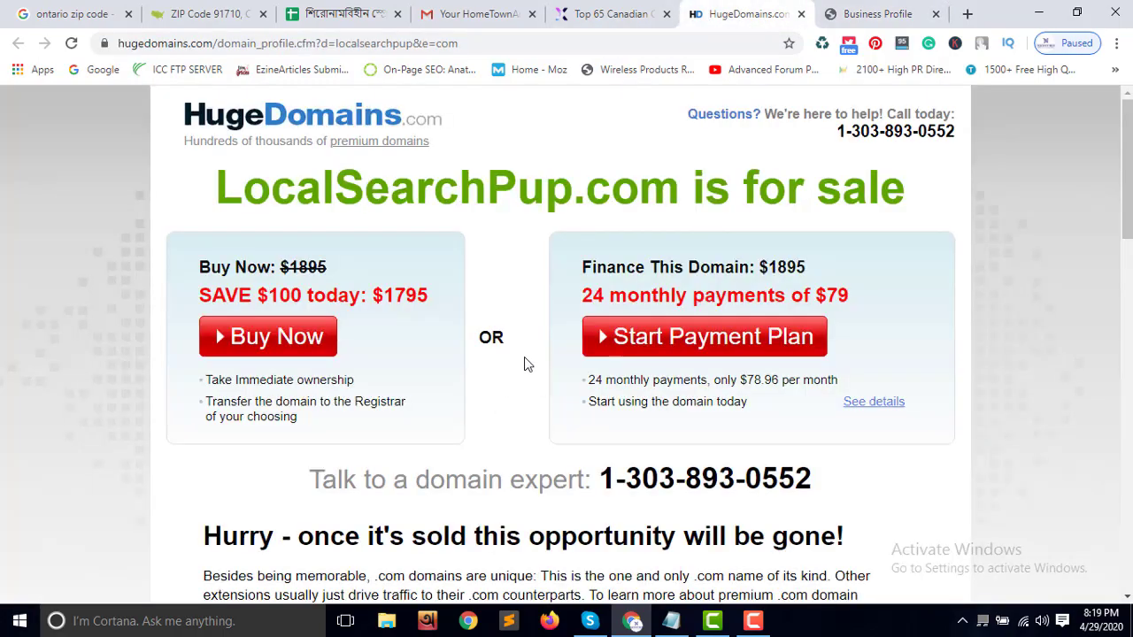
pyautogui.scroll(-12, 525, 363)
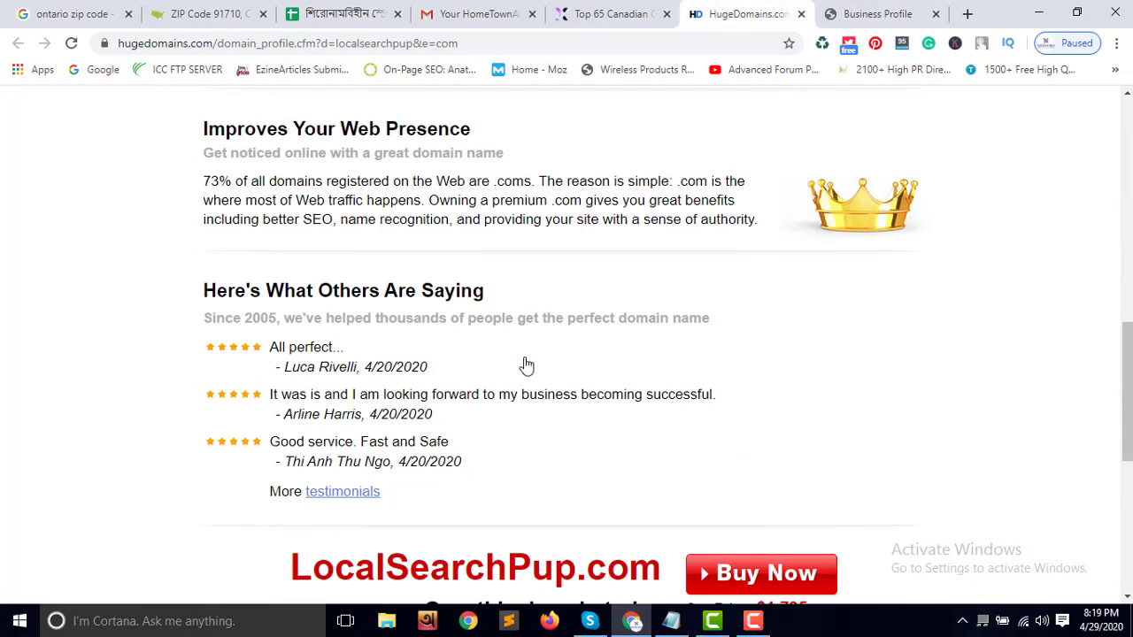
pyautogui.scroll(-2, 525, 355)
pyautogui.scroll(2, 525, 356)
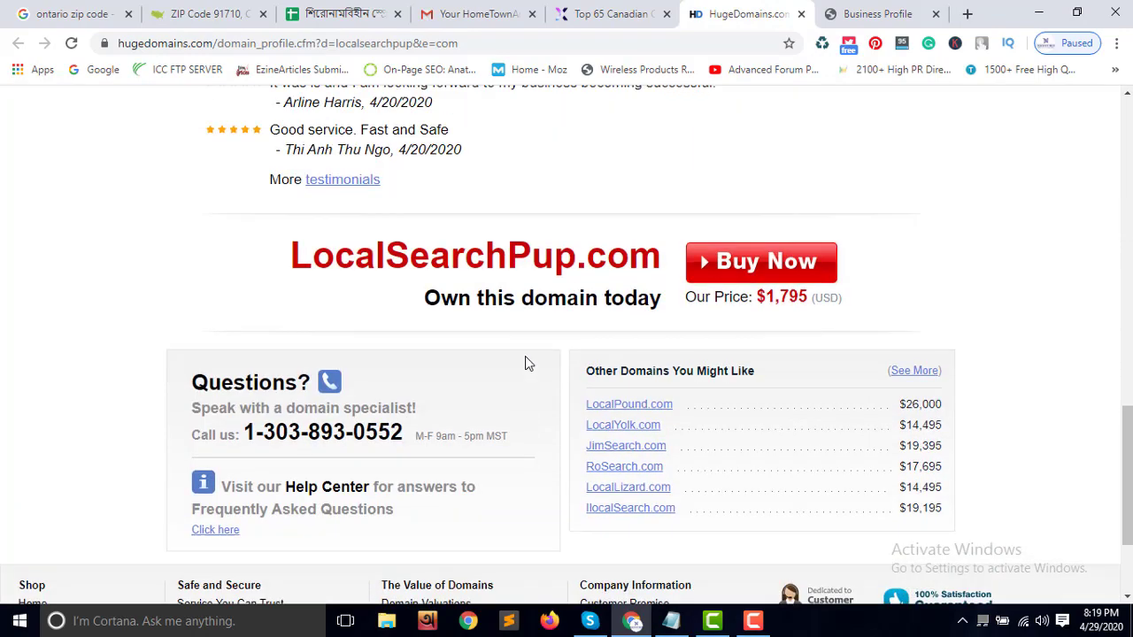
pyautogui.scroll(-2, 524, 356)
pyautogui.scroll(15, 529, 361)
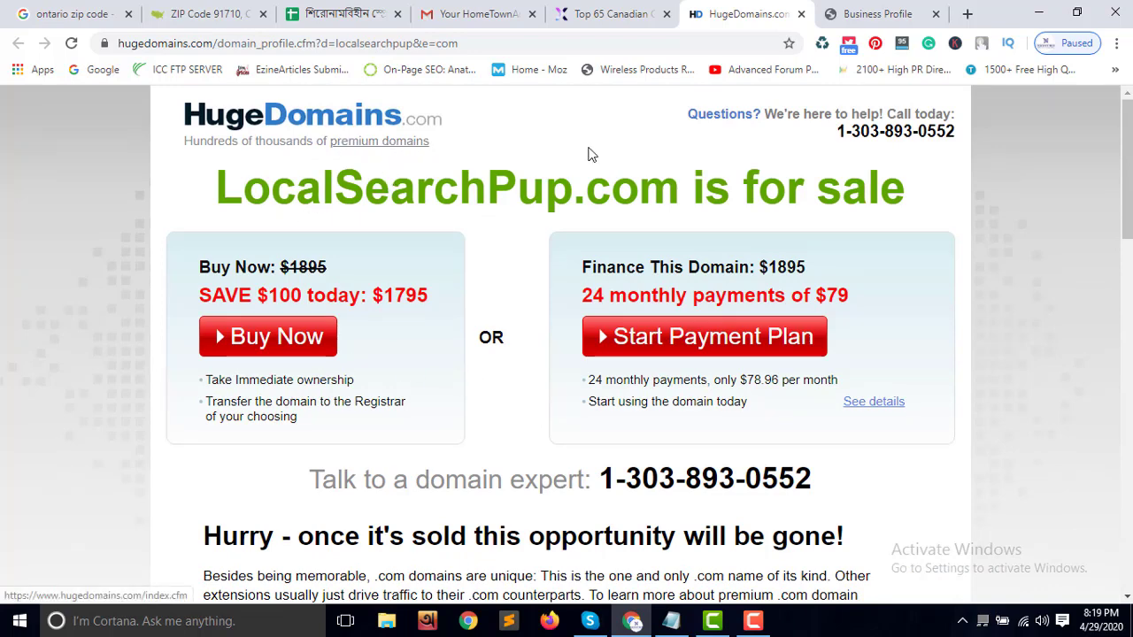
pyautogui.scroll(-15, 511, 325)
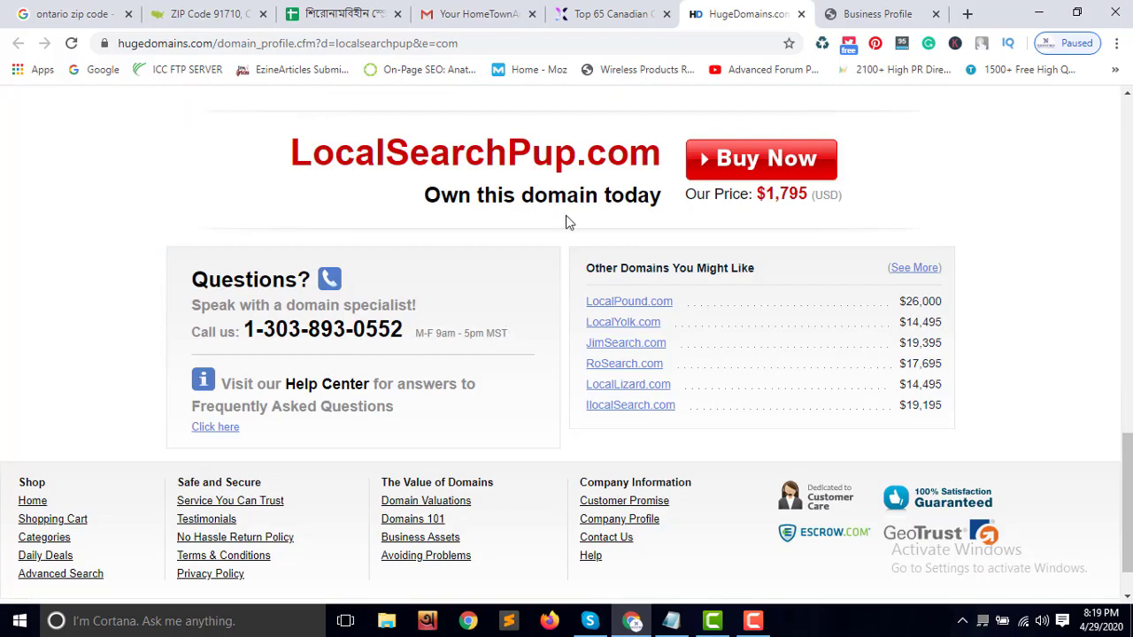
# Close the LocalSearchPup tab and open tripline.net from the Loganix table in a new tab
pyautogui.click(801, 14)
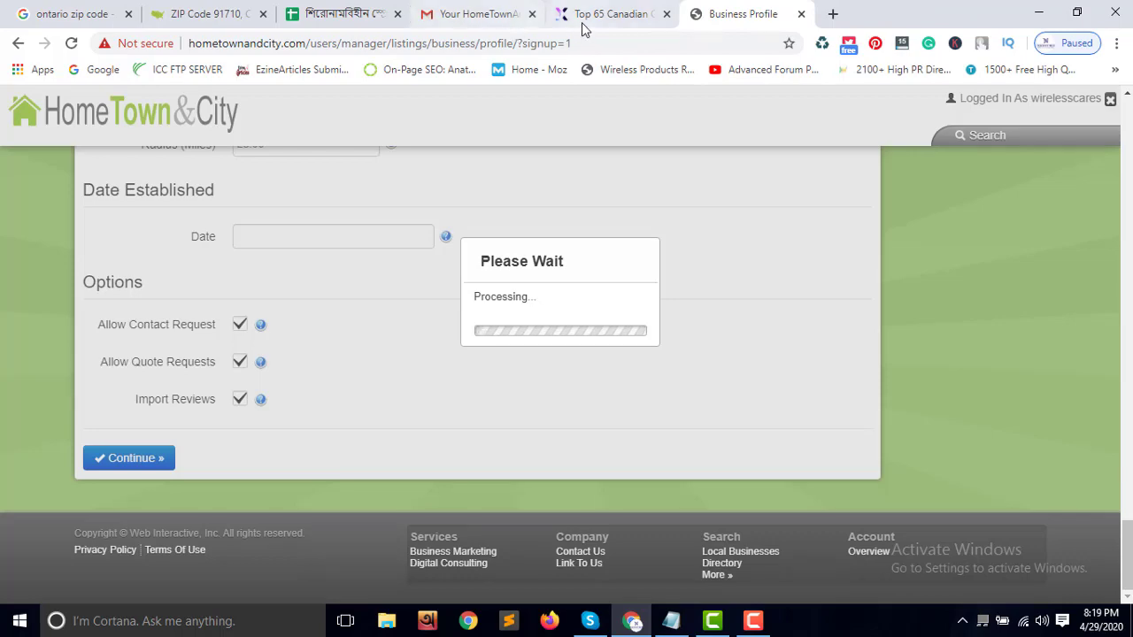
pyautogui.click(581, 20)
pyautogui.scroll(4, 421, 216)
pyautogui.scroll(7, 423, 226)
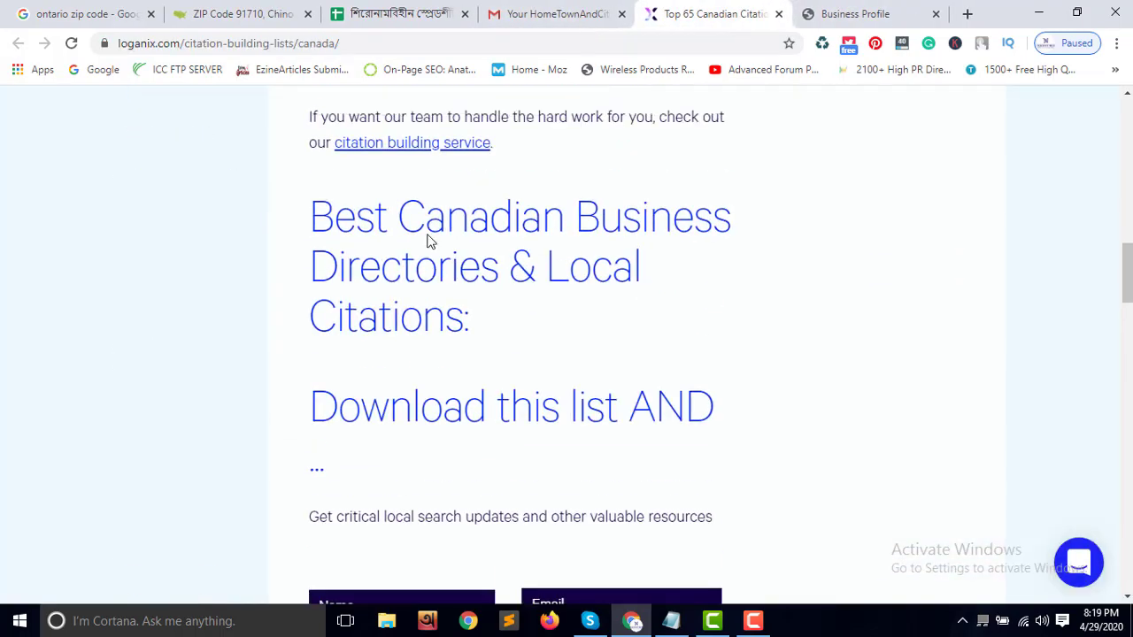
pyautogui.scroll(-12, 427, 238)
pyautogui.scroll(-3, 433, 238)
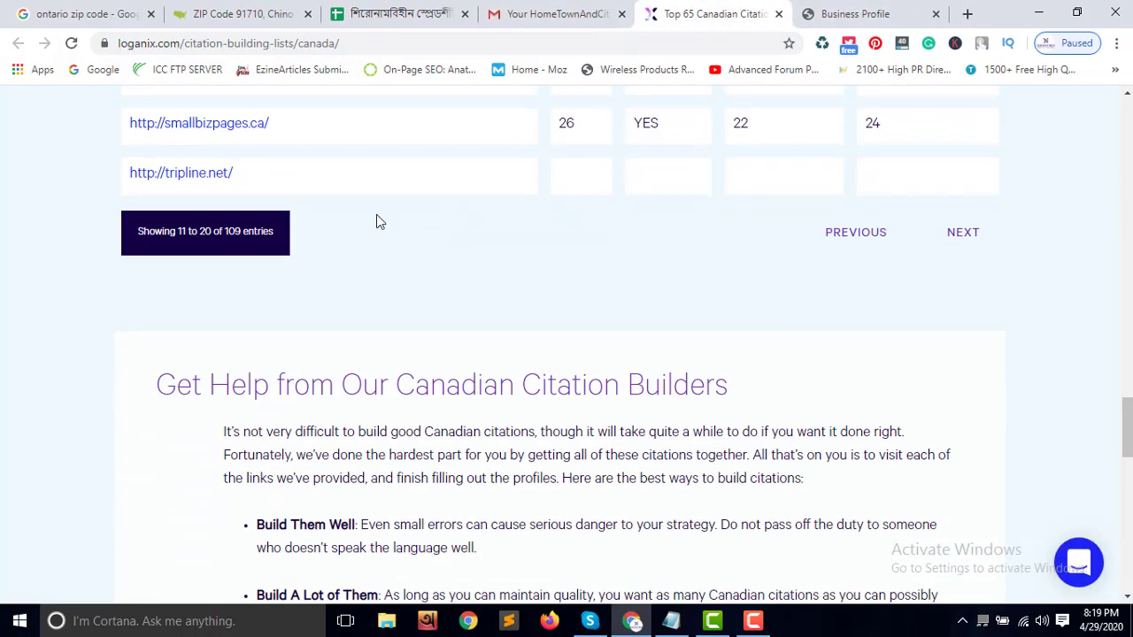
pyautogui.moveTo(187, 175); pyautogui.dragTo(146, 173)
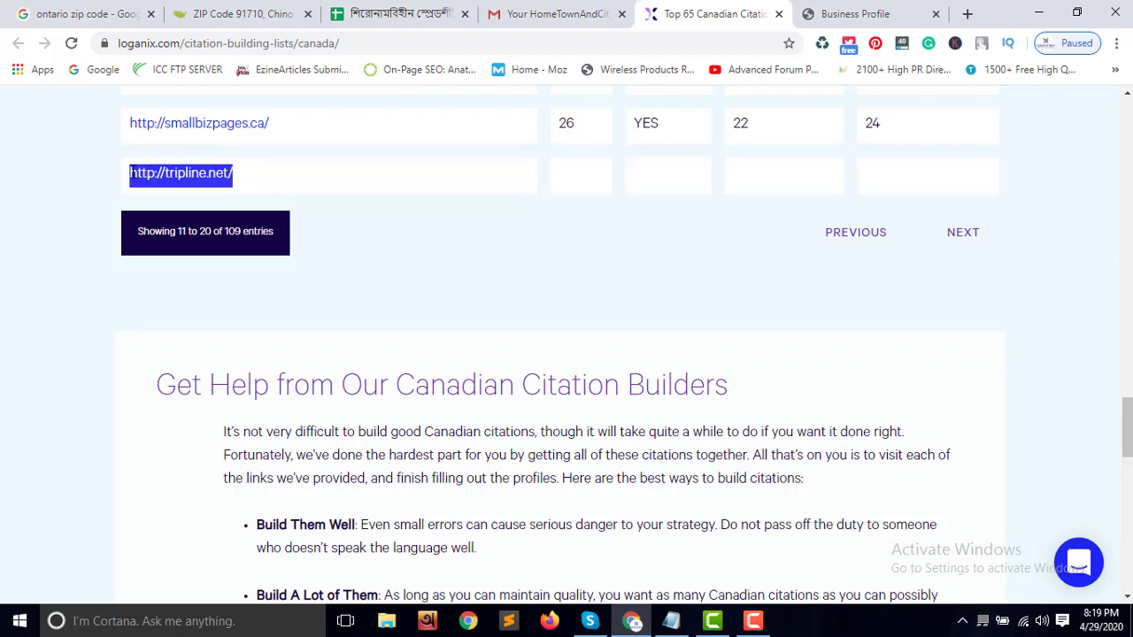
pyautogui.rightClick(146, 172)
pyautogui.click(186, 206)
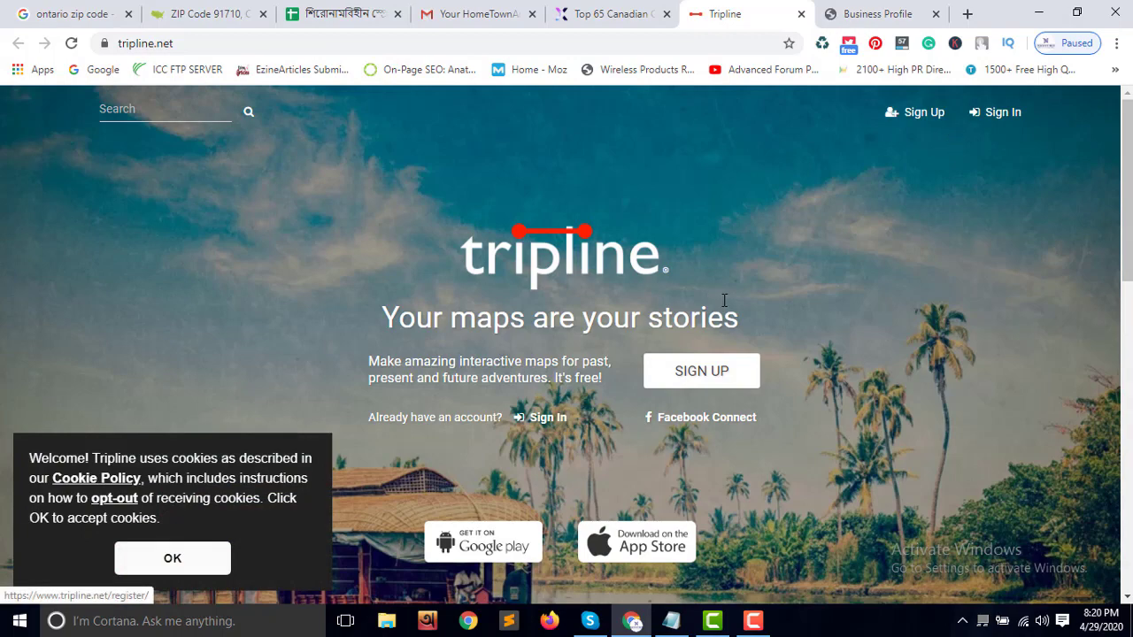
# Bring up and review Tripline's 'Create a new account' sign-up form
pyautogui.scroll(-8, 724, 304)
pyautogui.scroll(8, 723, 304)
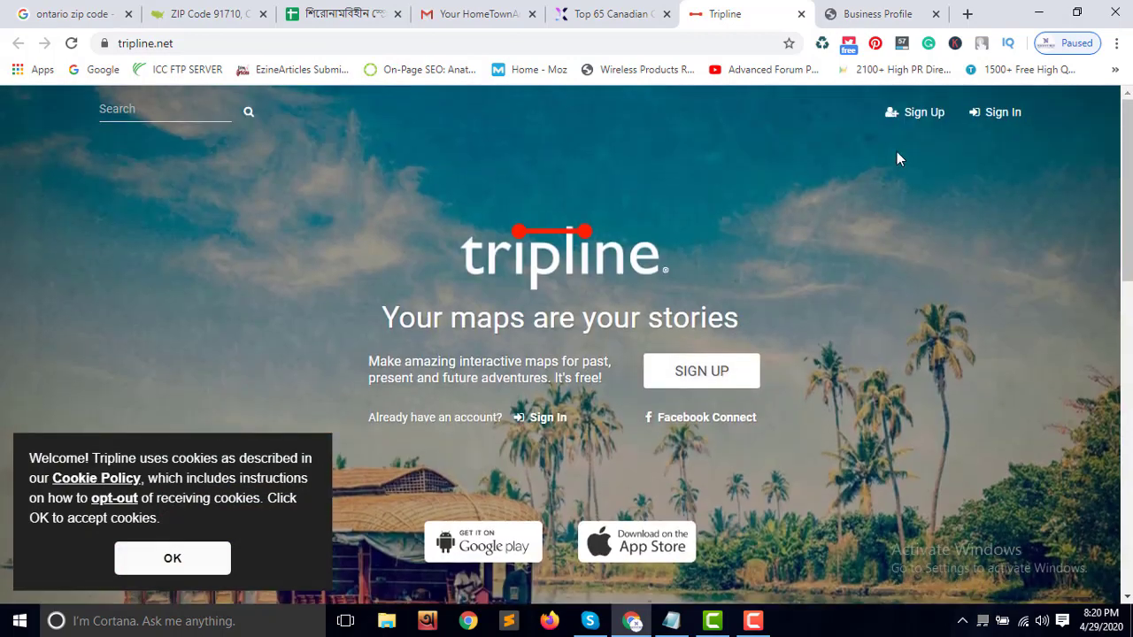
pyautogui.click(921, 112)
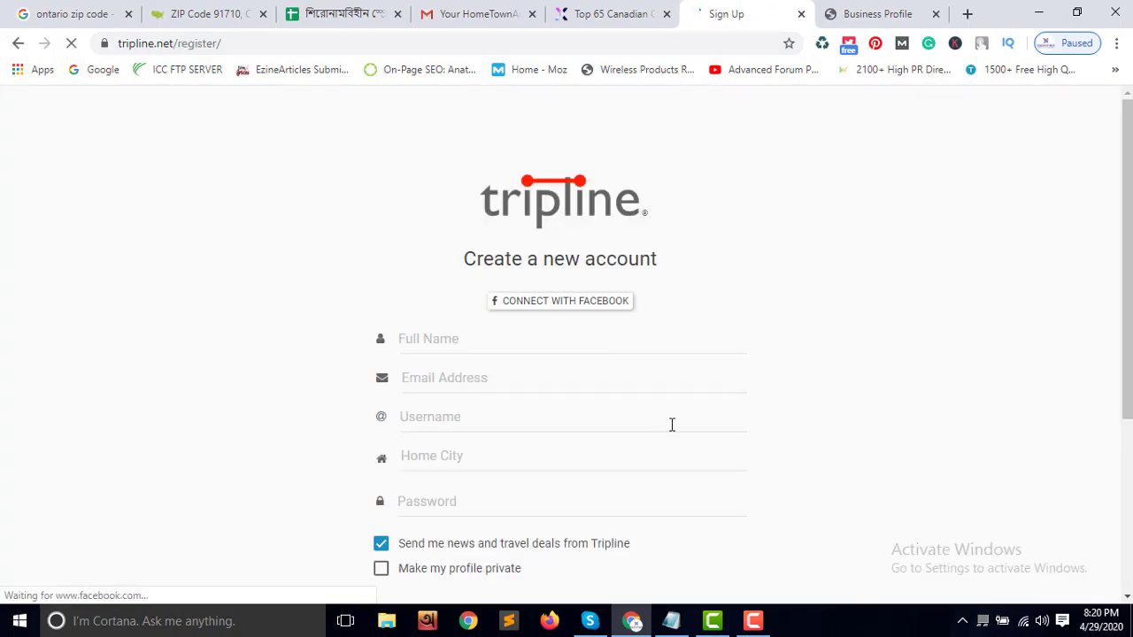
pyautogui.scroll(-1, 670, 423)
pyautogui.scroll(-2, 770, 478)
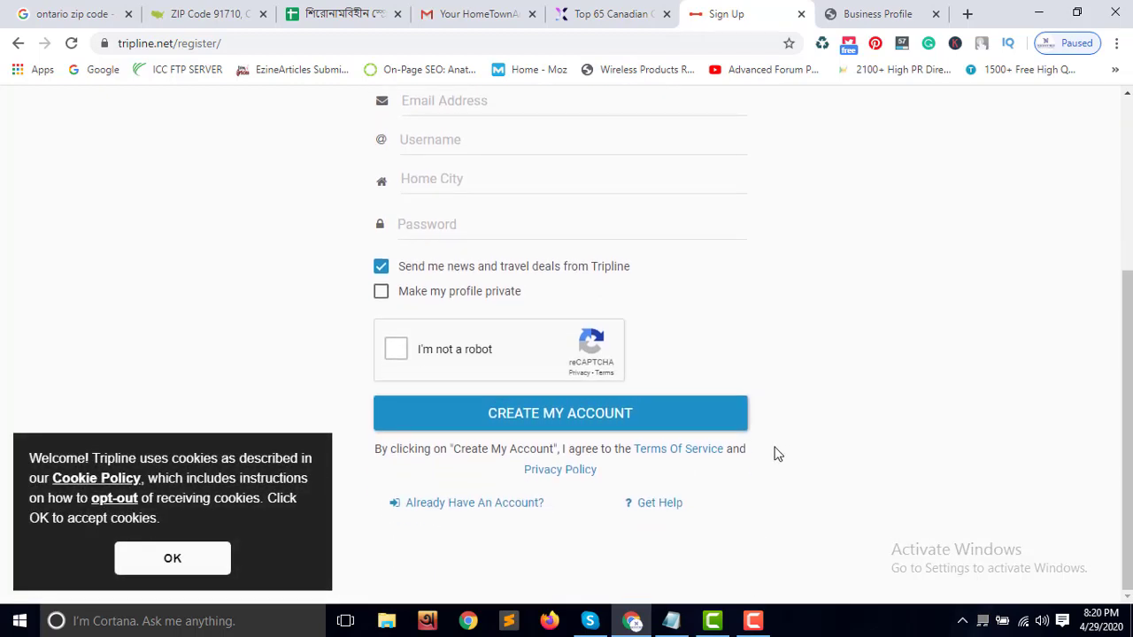
pyautogui.scroll(2, 756, 390)
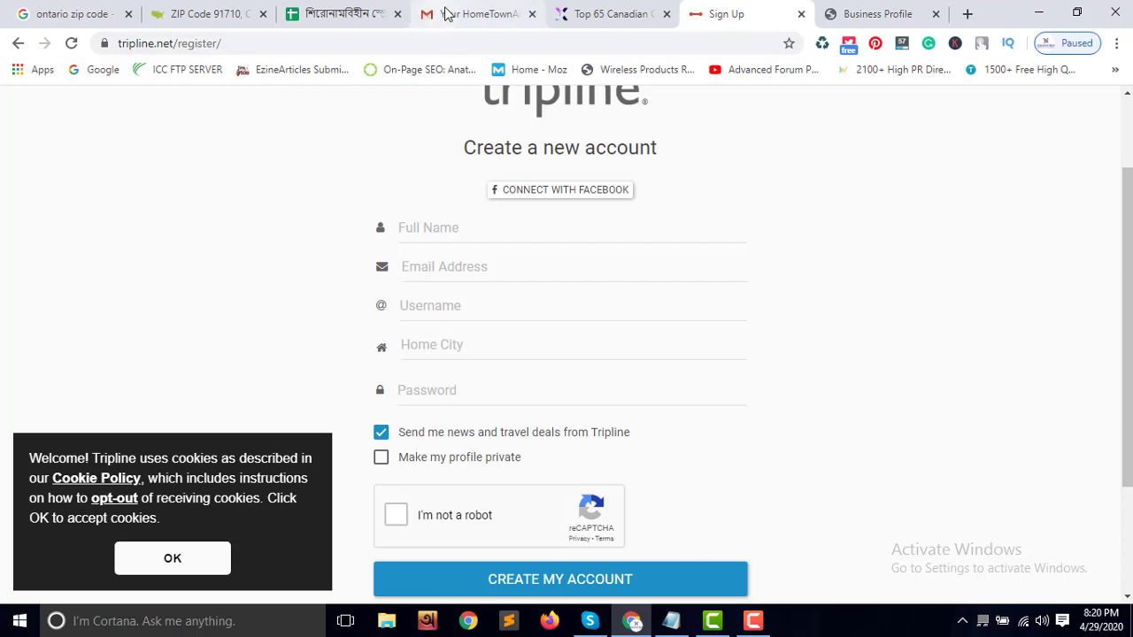
# Load wirelesscares.com in a new browser tab
pyautogui.click(478, 14)
pyautogui.click(597, 19)
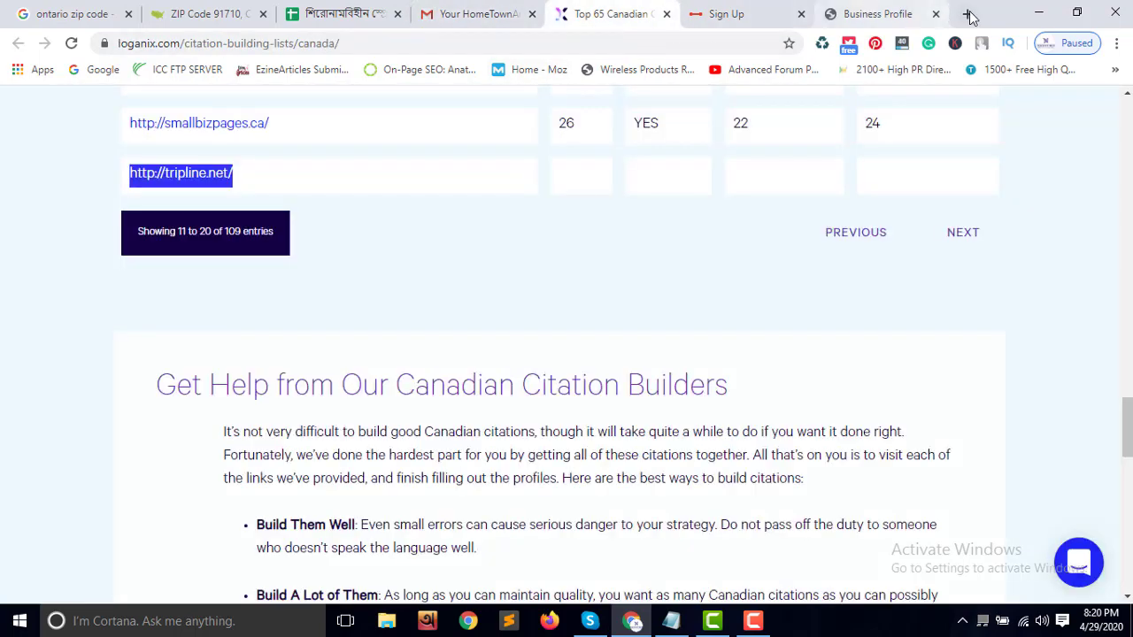
pyautogui.click(967, 14)
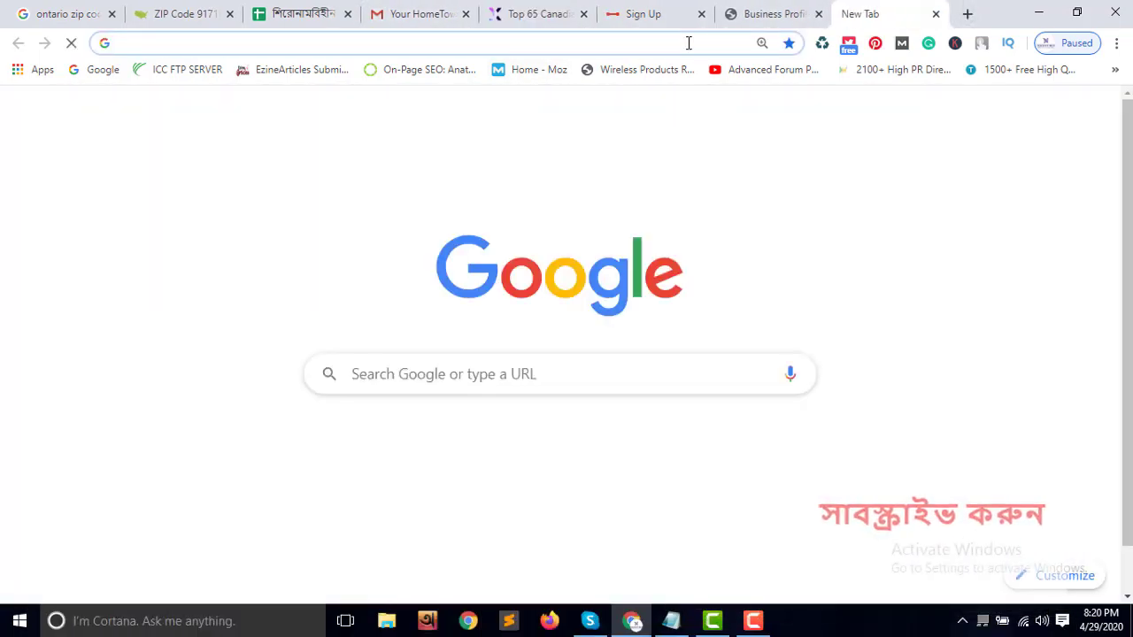
pyautogui.write('wire')
pyautogui.press('Return')
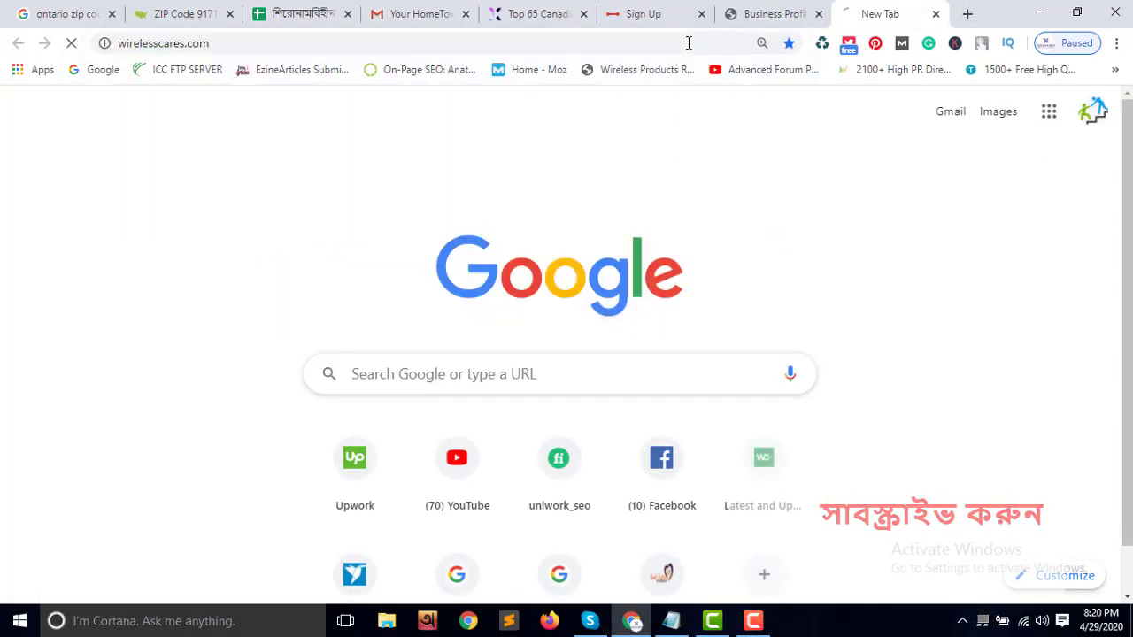